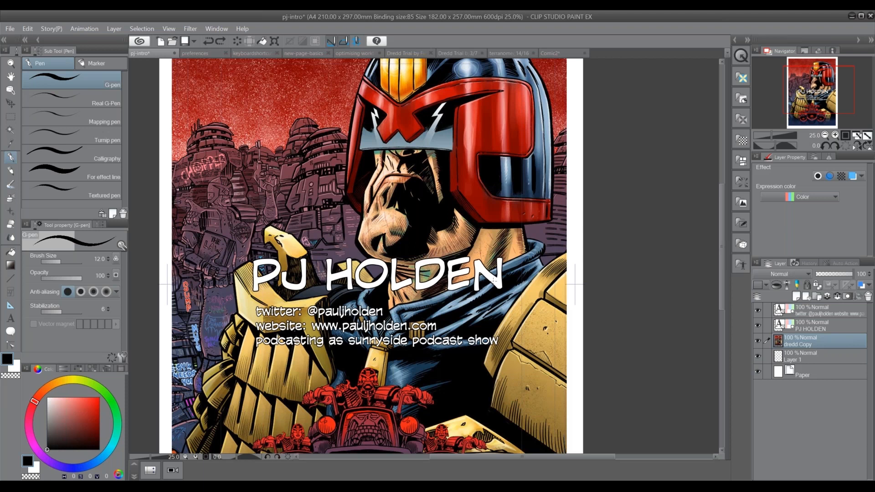
# Switch to the keyboardshortcuts document and show its General Hints section with the pen diagram
pyautogui.click(197, 54)
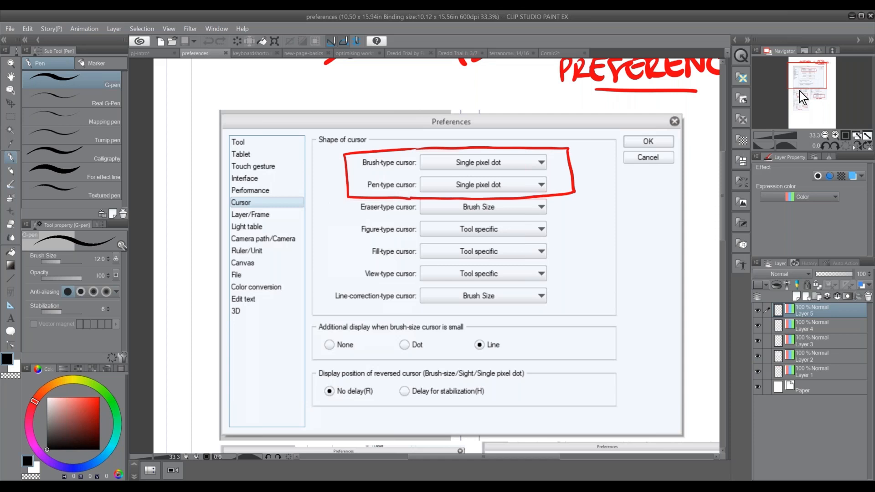
pyautogui.click(251, 55)
pyautogui.scroll(1, 410, 256)
pyautogui.moveTo(799, 78); pyautogui.dragTo(801, 65)
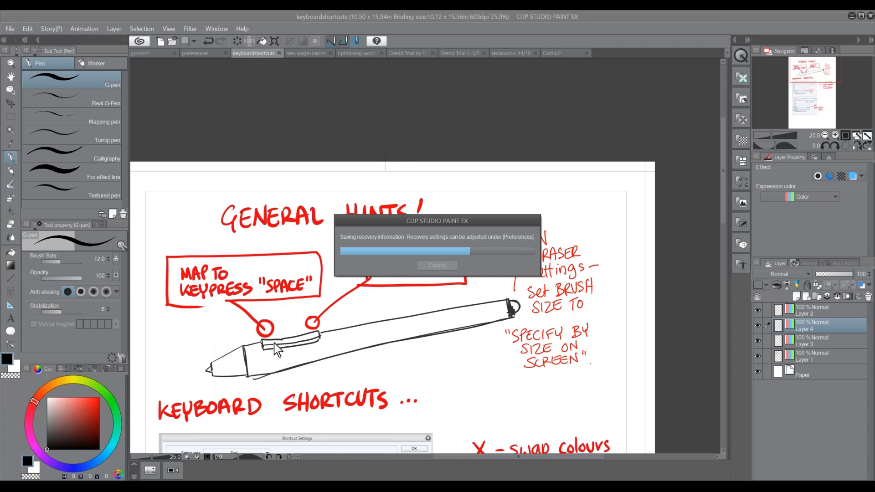
pyautogui.moveTo(431, 221); pyautogui.dragTo(411, 206)
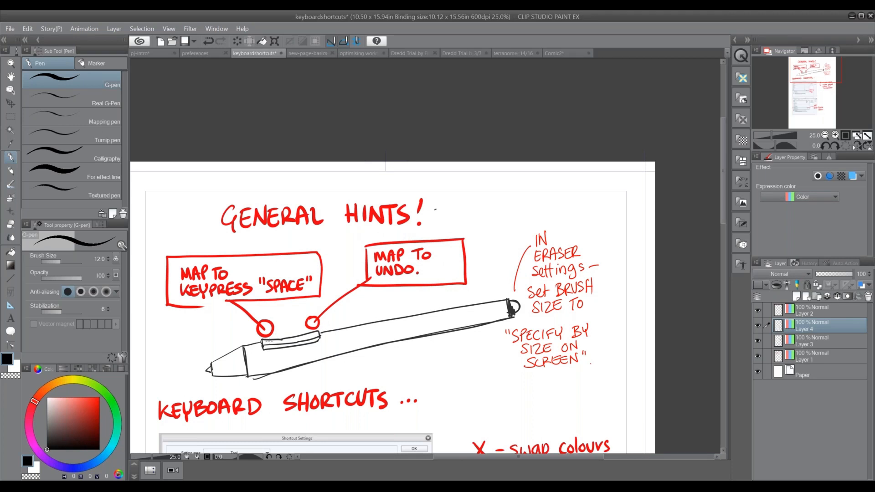
# Circle the two side-button markers on the pen diagram in black and undo both circles
pyautogui.moveTo(253, 326)
pyautogui.mouseDown()
pyautogui.moveTo(284, 348)
pyautogui.moveTo(251, 360)
pyautogui.moveTo(272, 337)
pyautogui.mouseUp()
pyautogui.moveTo(278, 335); pyautogui.dragTo(324, 258)
pyautogui.moveTo(409, 252); pyautogui.dragTo(288, 301)
pyautogui.moveTo(360, 309); pyautogui.dragTo(383, 326)
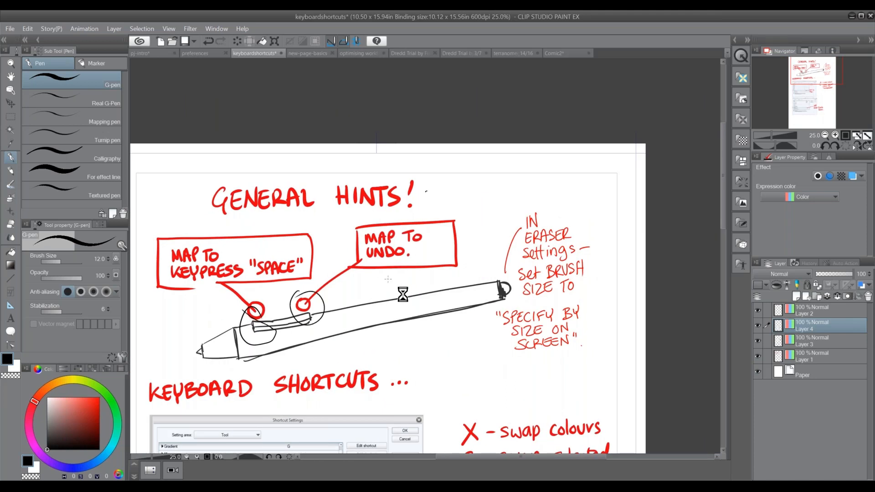
pyautogui.hotkey('ctrl', 'z')
pyautogui.hotkey('ctrl', 'z')
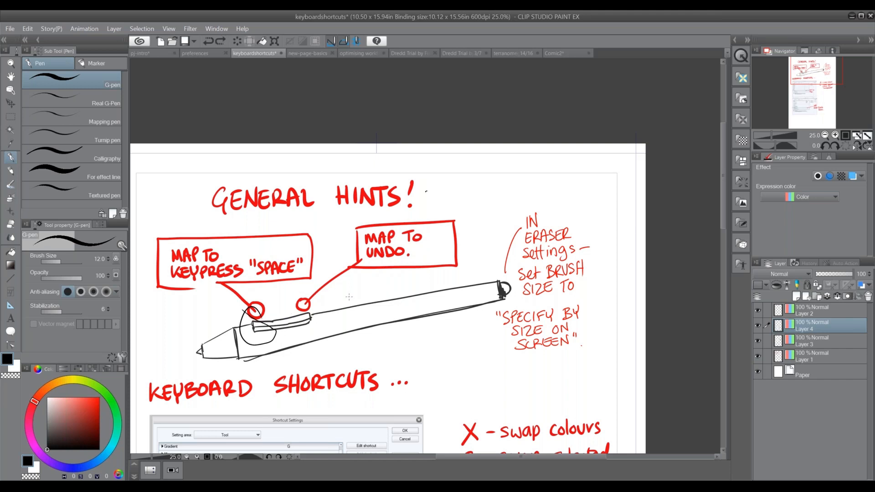
# Draw a large black oval around the handwritten eraser settings note at the pen's eraser end
pyautogui.press('space')
pyautogui.moveTo(427, 336); pyautogui.dragTo(341, 323)
pyautogui.moveTo(445, 187)
pyautogui.mouseDown()
pyautogui.moveTo(404, 252)
pyautogui.moveTo(509, 330)
pyautogui.moveTo(458, 186)
pyautogui.mouseUp()
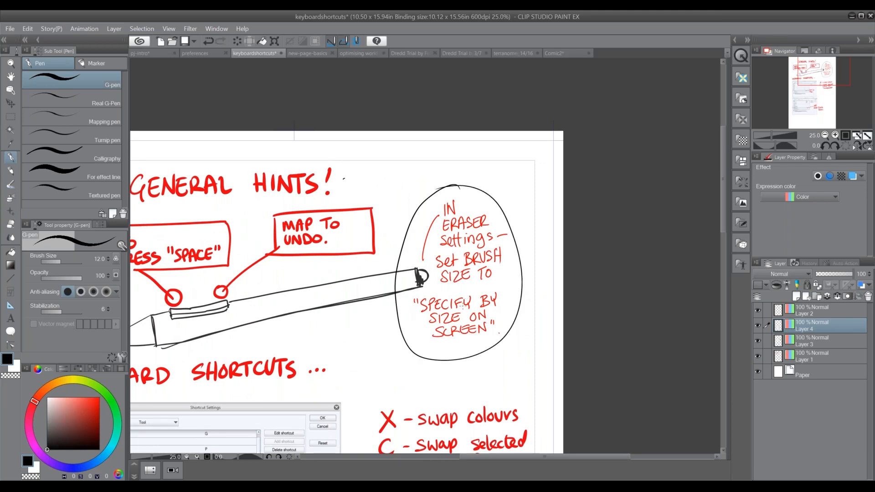
# Erase the oval's lower-left part with the Hard eraser and check the eraser's Specify by size on screen setting
pyautogui.click(11, 224)
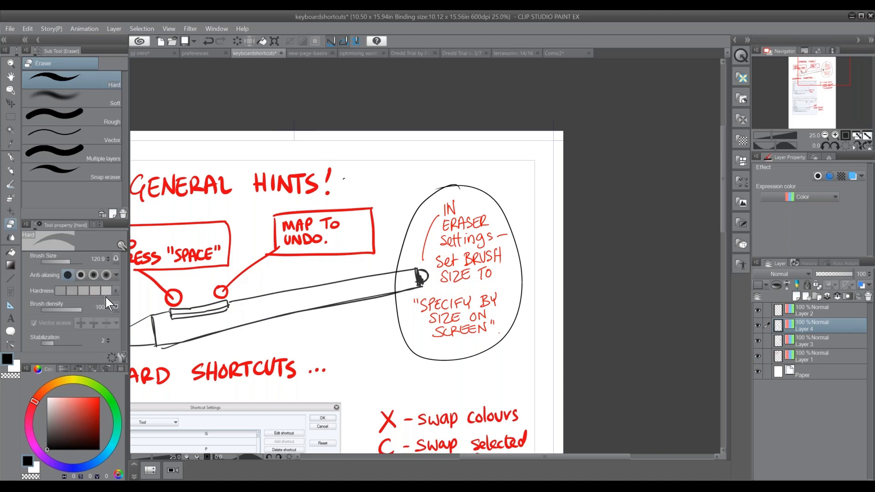
pyautogui.moveTo(401, 324); pyautogui.dragTo(414, 360)
pyautogui.moveTo(400, 318)
pyautogui.mouseDown()
pyautogui.moveTo(391, 323)
pyautogui.moveTo(438, 358)
pyautogui.moveTo(488, 364)
pyautogui.mouseUp()
pyautogui.click(122, 357)
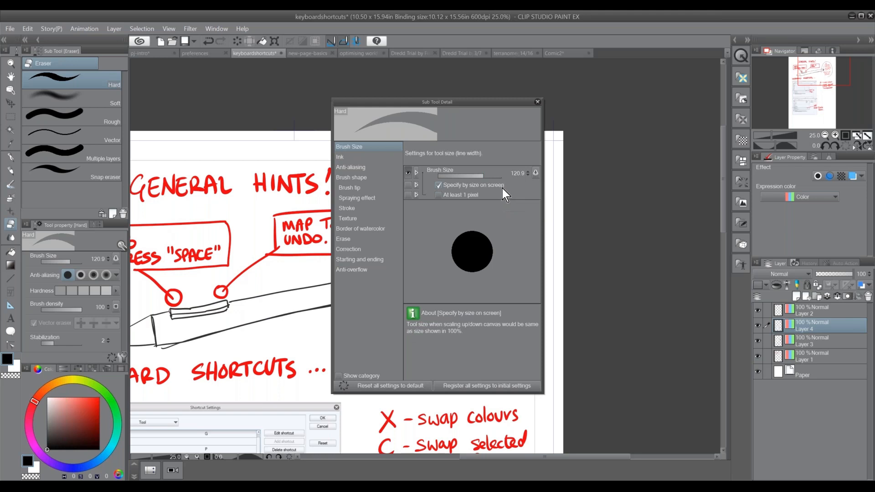
pyautogui.click(537, 101)
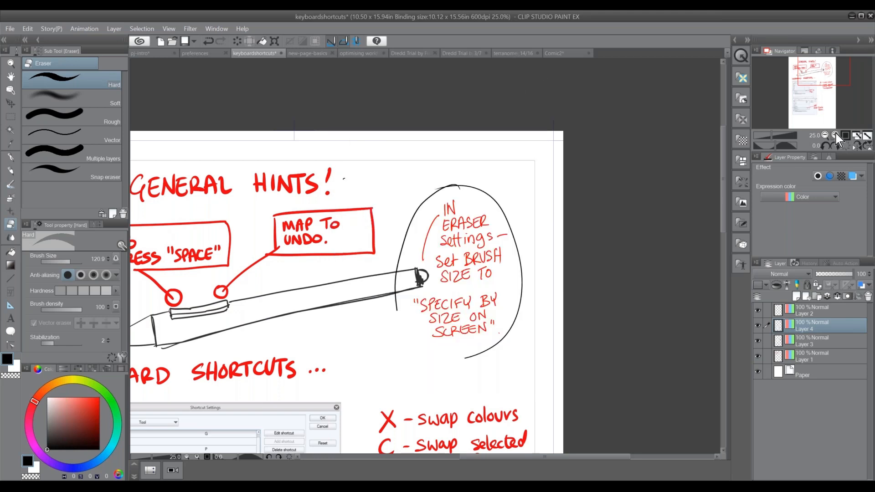
# Erase a short gap in the oval's left side while zoomed in to 100%
pyautogui.click(835, 135)
pyautogui.click(835, 135)
pyautogui.click(835, 135)
pyautogui.moveTo(334, 215); pyautogui.dragTo(330, 235)
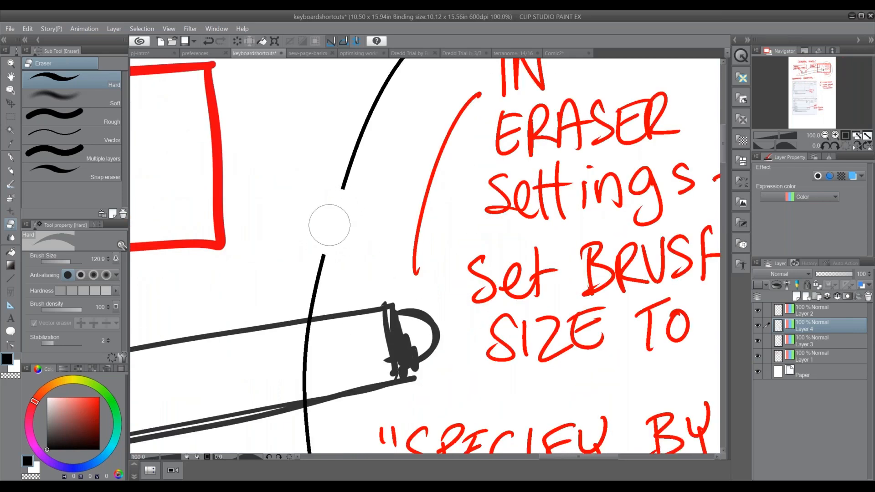
pyautogui.click(824, 135)
pyautogui.click(824, 135)
pyautogui.click(824, 136)
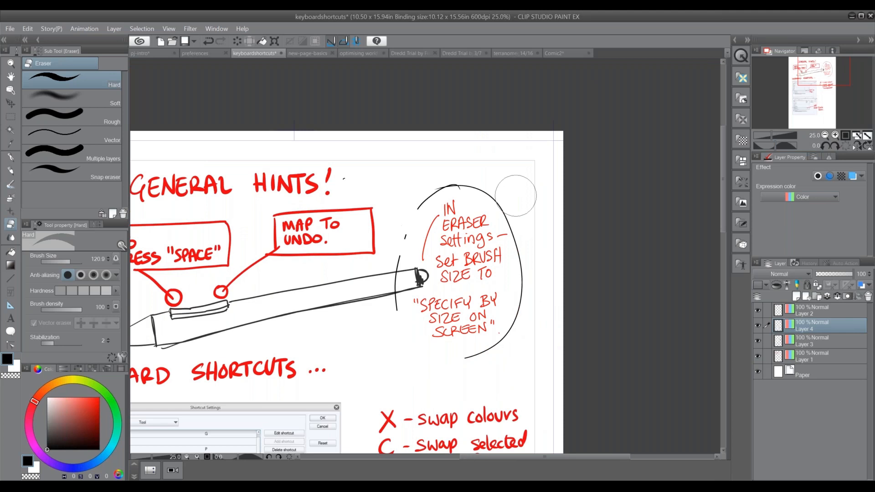
# Erase more of the oval's upper-left arc at 100% zoom
pyautogui.click(835, 135)
pyautogui.click(835, 135)
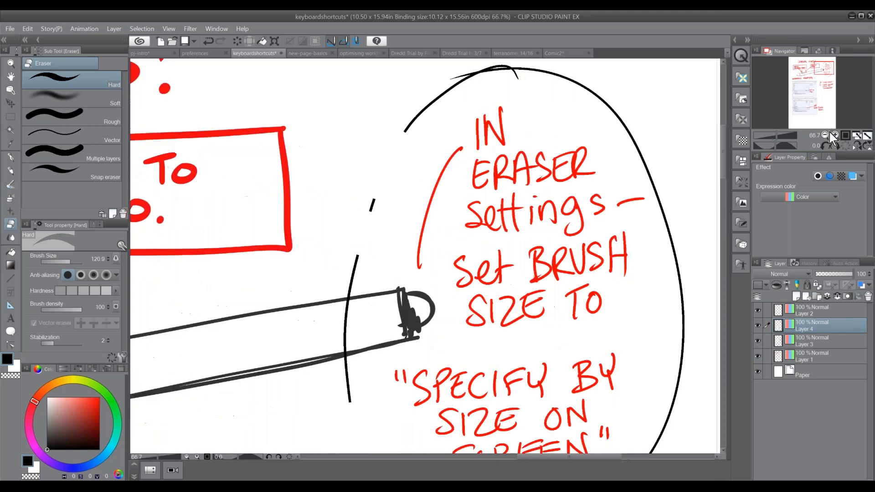
pyautogui.click(836, 135)
pyautogui.moveTo(370, 170); pyautogui.dragTo(336, 215)
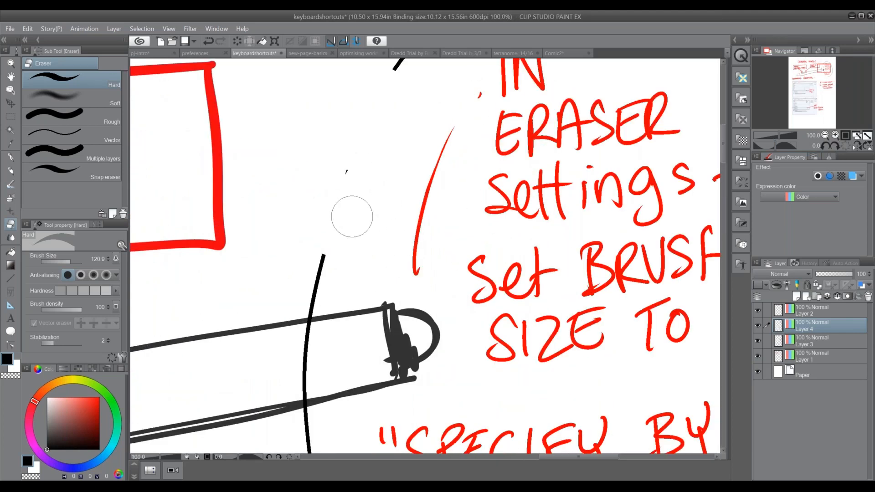
# Erase the remaining left side of the oval at 25% zoom and switch back to the G-pen
pyautogui.click(825, 135)
pyautogui.click(825, 135)
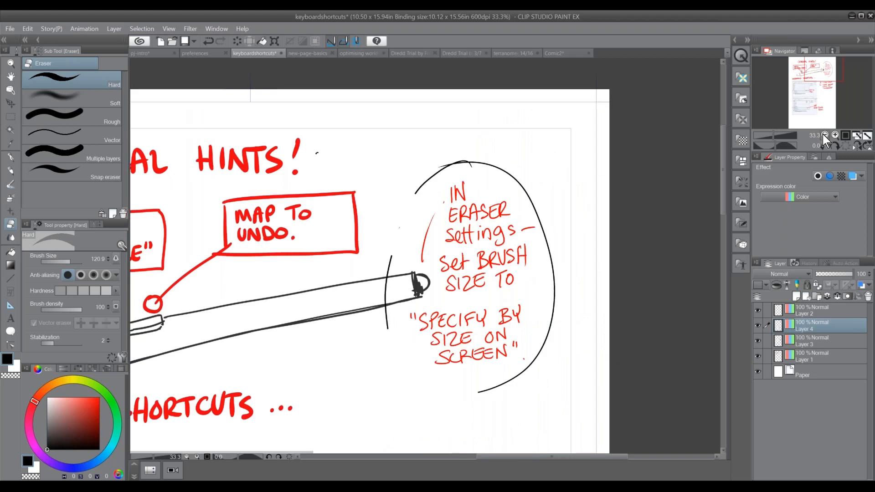
pyautogui.click(825, 135)
pyautogui.moveTo(405, 337)
pyautogui.mouseDown()
pyautogui.moveTo(465, 314)
pyautogui.moveTo(485, 356)
pyautogui.mouseUp()
pyautogui.moveTo(462, 276)
pyautogui.mouseDown()
pyautogui.moveTo(457, 240)
pyautogui.moveTo(478, 264)
pyautogui.mouseUp()
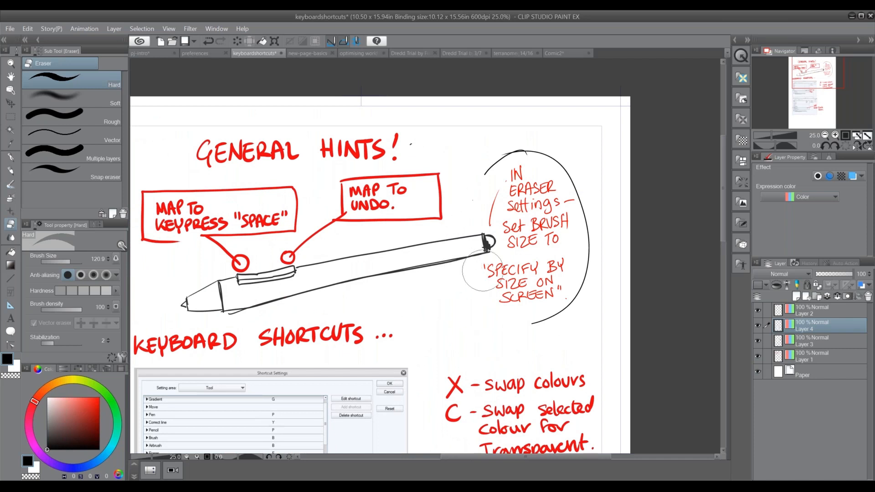
pyautogui.click(11, 157)
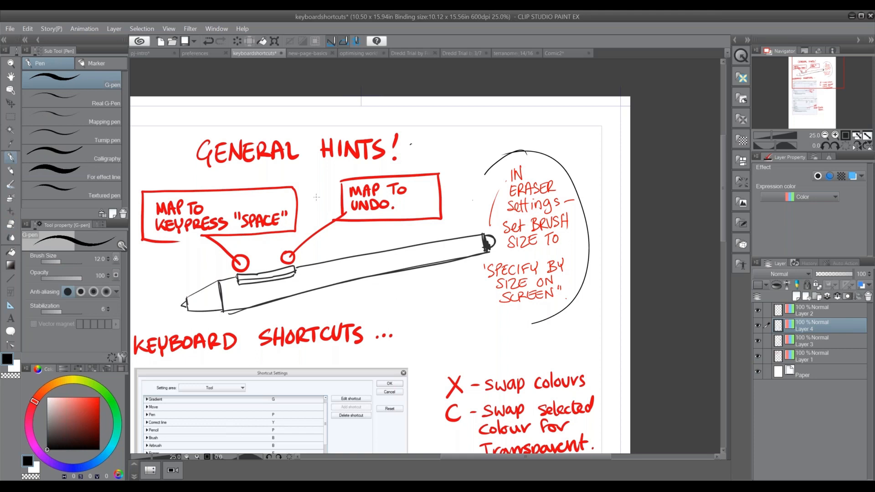
# Switch to the preferences document and open the Cursor page of the program's Preferences below the red-boxed cursor settings
pyautogui.click(198, 52)
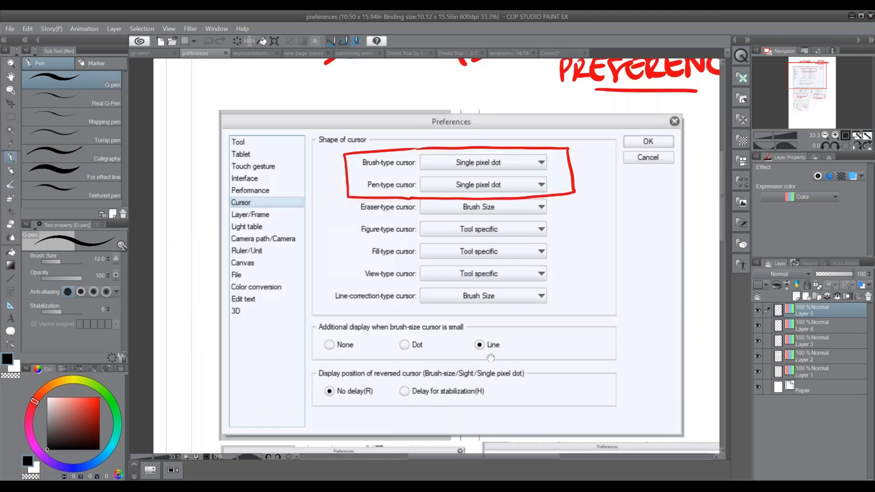
pyautogui.moveTo(484, 358); pyautogui.dragTo(437, 365)
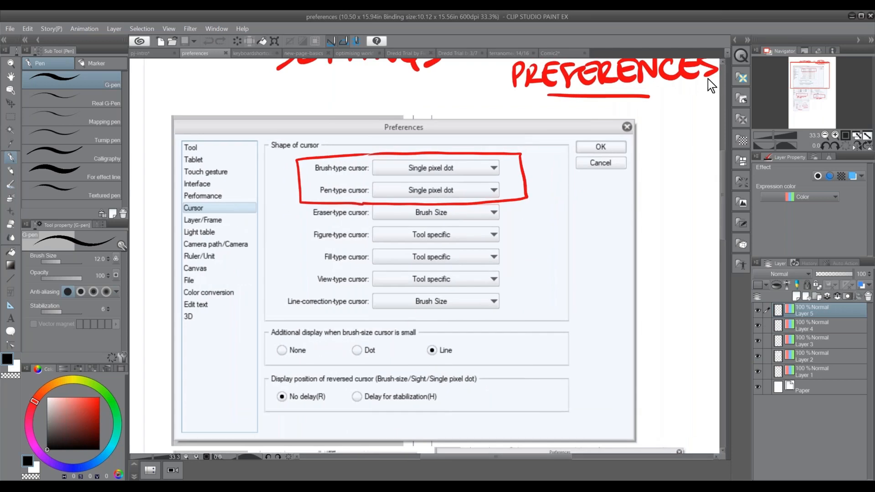
pyautogui.click(10, 28)
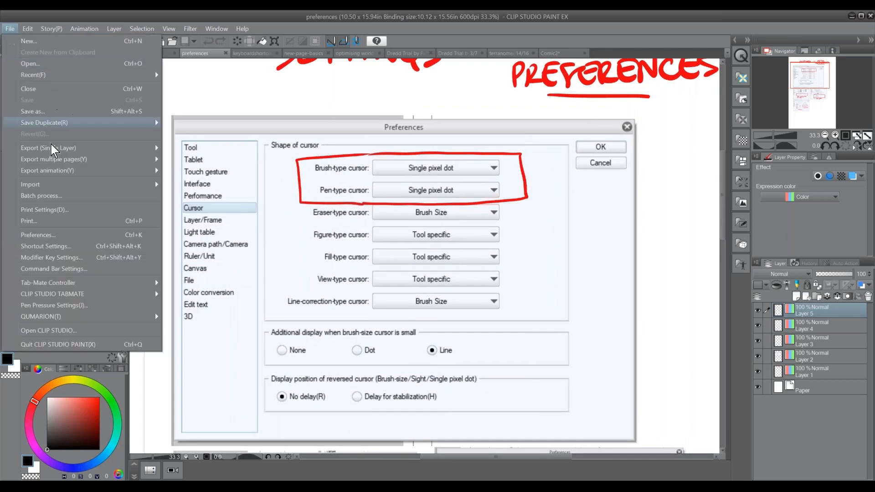
pyautogui.click(105, 236)
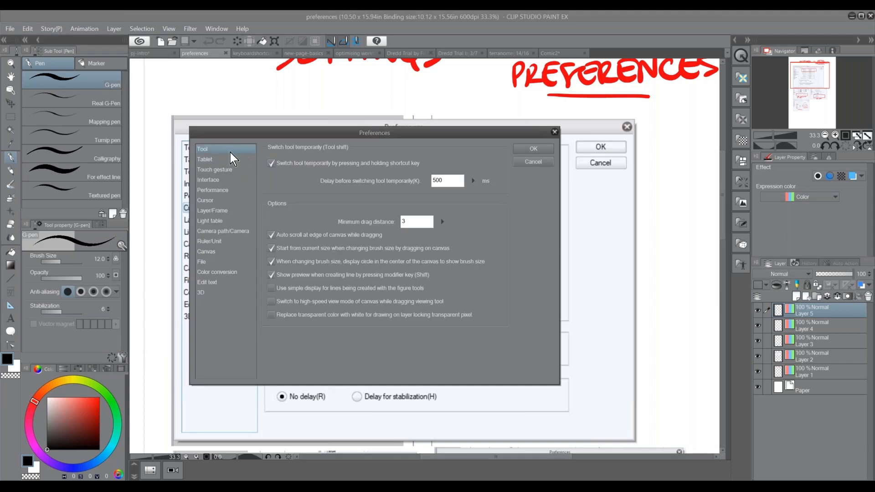
pyautogui.click(228, 158)
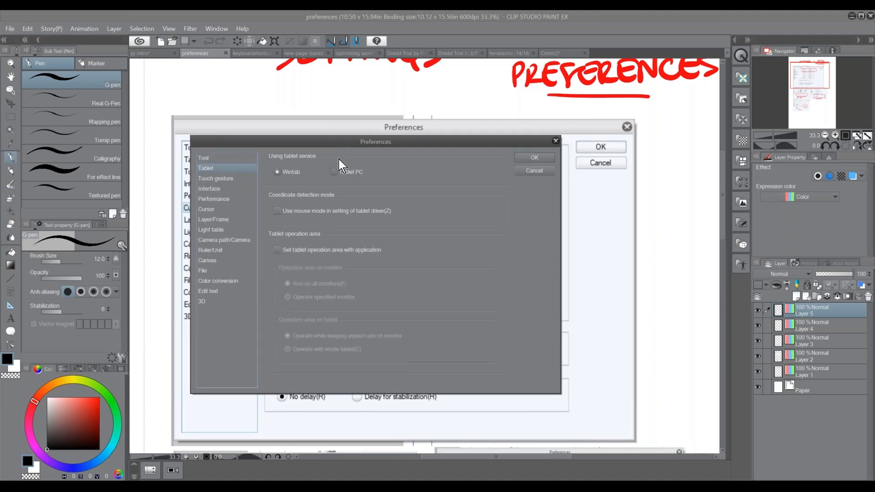
pyautogui.click(232, 236)
pyautogui.click(234, 256)
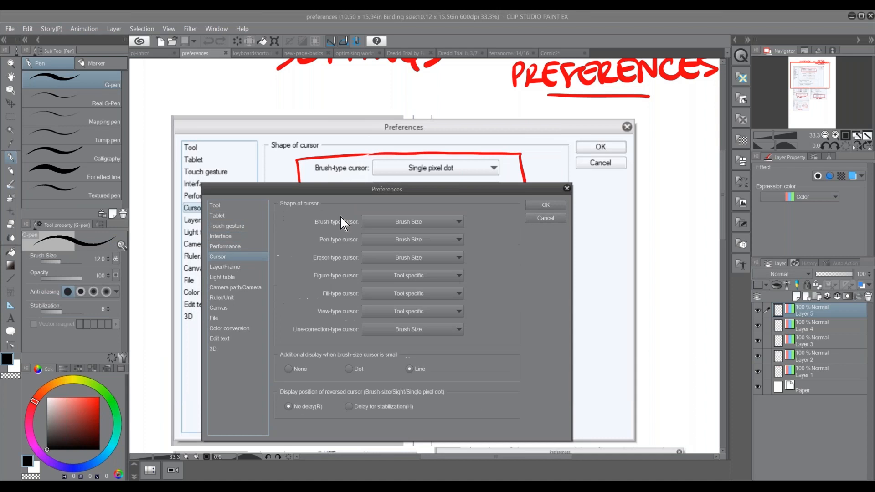
pyautogui.moveTo(479, 193); pyautogui.dragTo(440, 223)
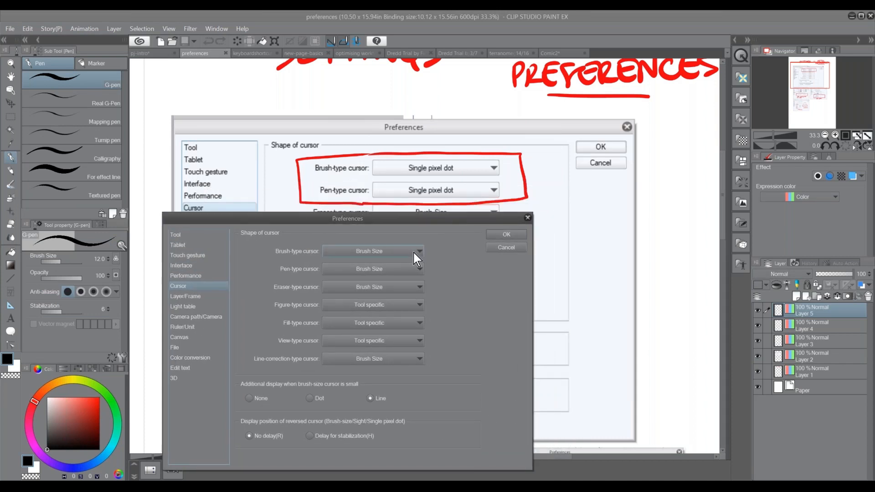
# Look through the Brush-type cursor shape options and cancel the Preferences dialog
pyautogui.click(414, 252)
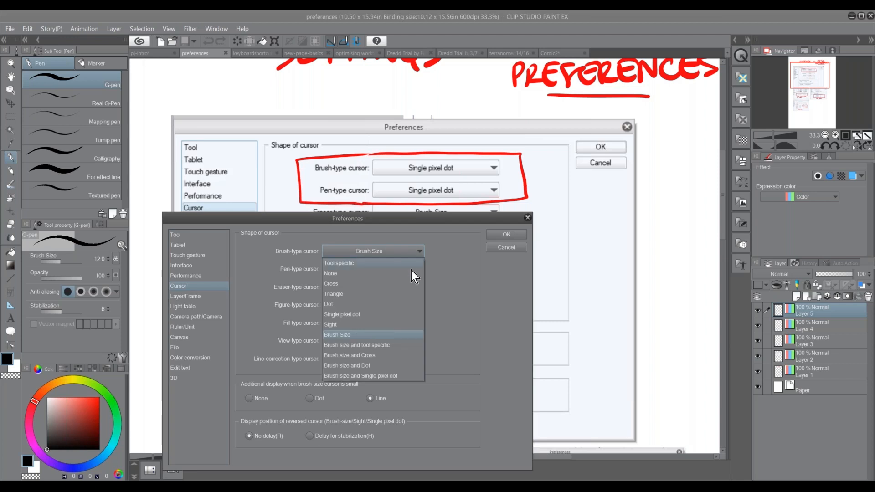
pyautogui.click(447, 270)
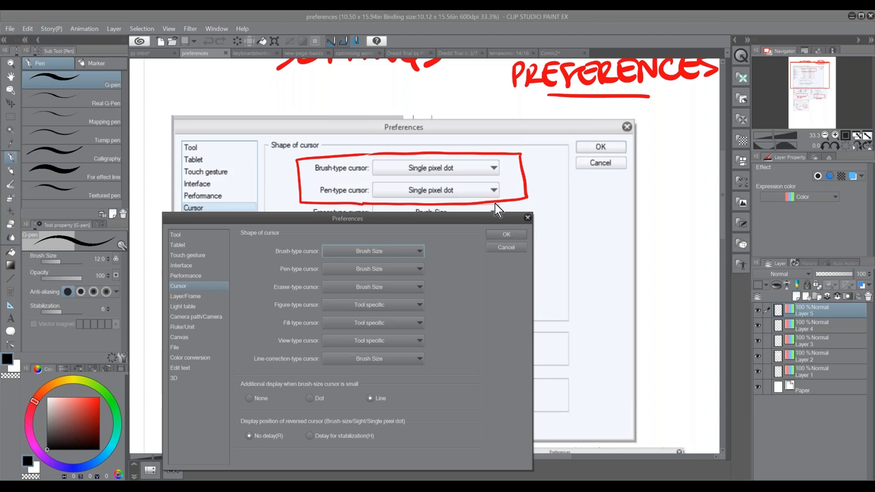
pyautogui.moveTo(484, 223); pyautogui.dragTo(503, 215)
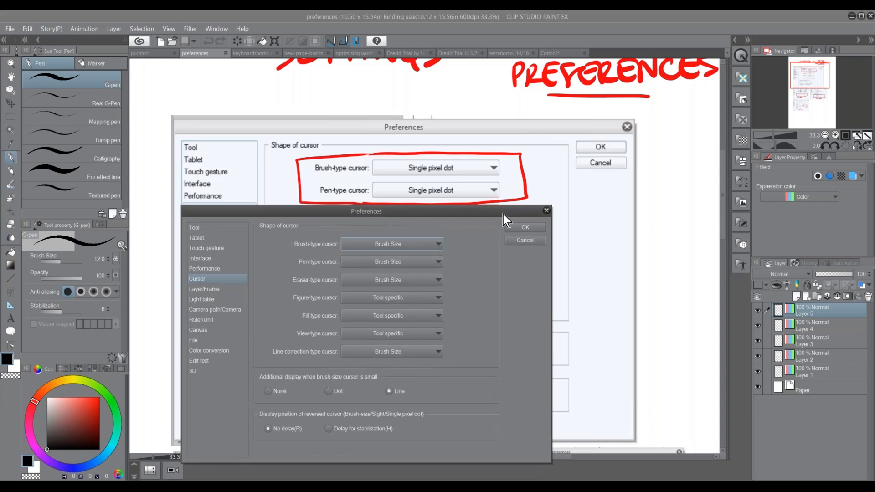
pyautogui.click(525, 240)
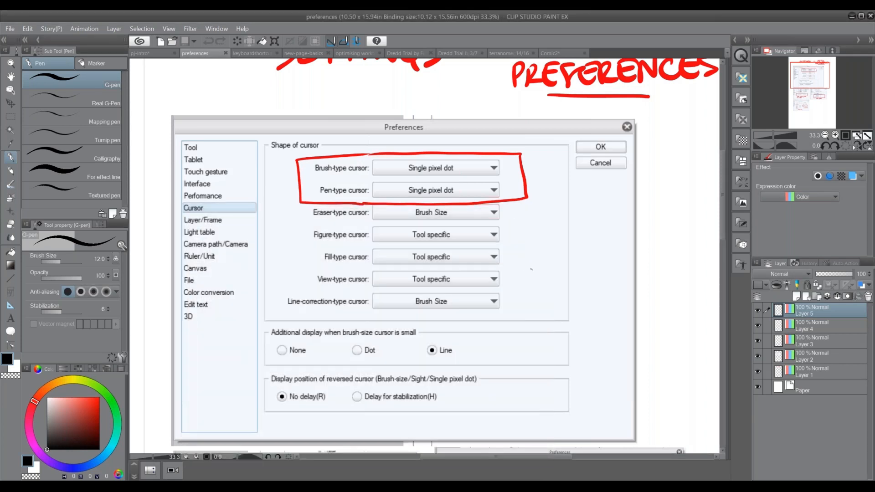
# Draw a small black circle beside the Eraser-type cursor row and paint thick dots inside and on its edge at brush size 80
pyautogui.moveTo(535, 208)
pyautogui.mouseDown()
pyautogui.moveTo(547, 227)
pyautogui.moveTo(536, 207)
pyautogui.mouseUp()
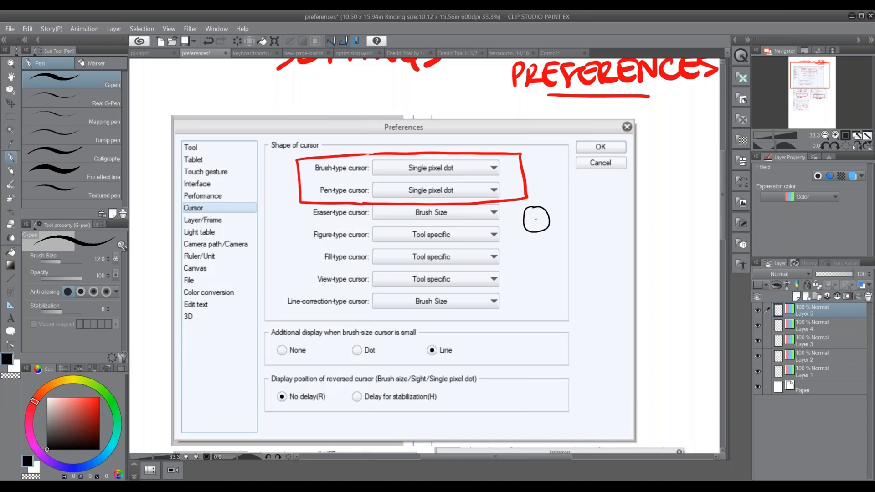
pyautogui.press(']')
pyautogui.press(']')
pyautogui.press(']')
pyautogui.press(']')
pyautogui.press(']')
pyautogui.press(']')
pyautogui.press(']')
pyautogui.press(']')
pyautogui.press(']')
pyautogui.press(']')
pyautogui.press(']')
pyautogui.press(']')
pyautogui.press(']')
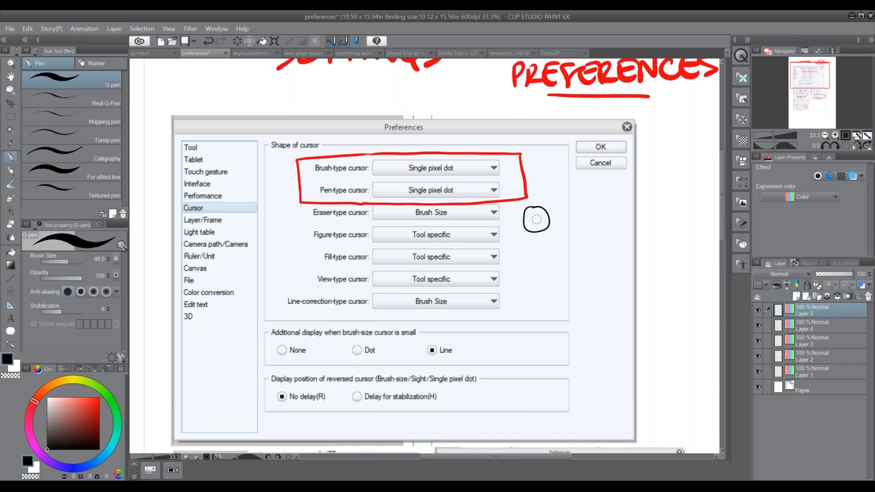
pyautogui.moveTo(536, 219); pyautogui.dragTo(548, 212)
# Reduce the G-pen brush size to 17
pyautogui.press('[')
pyautogui.press('[')
pyautogui.press('[')
pyautogui.press('[')
pyautogui.press('[')
pyautogui.press('[')
pyautogui.press('[')
pyautogui.press('[')
pyautogui.press('[')
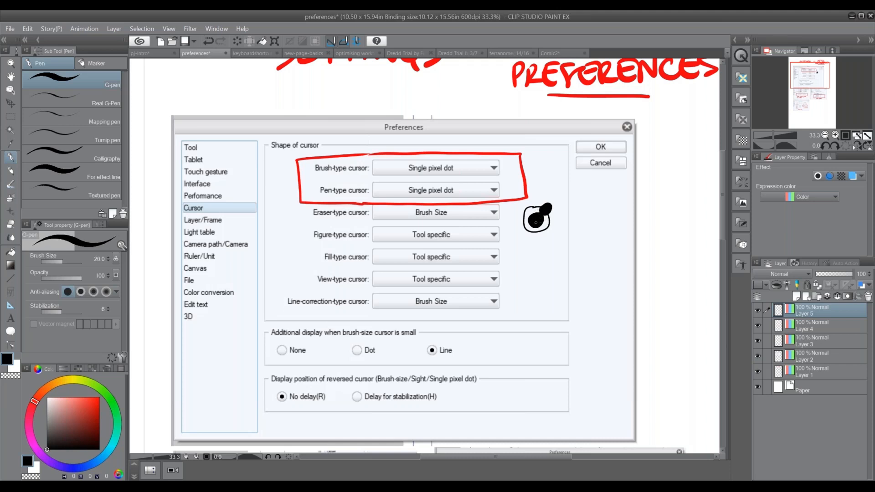
pyautogui.press(']')
pyautogui.press(']')
pyautogui.press('[')
pyautogui.press('[')
pyautogui.press('[')
pyautogui.press('[')
# Bring the Ruler/Unit preferences screenshot into view at 50% zoom and show the canvas rulers
pyautogui.moveTo(516, 343); pyautogui.dragTo(500, 298)
pyautogui.moveTo(516, 396)
pyautogui.mouseDown()
pyautogui.moveTo(518, 327)
pyautogui.moveTo(547, 223)
pyautogui.mouseUp()
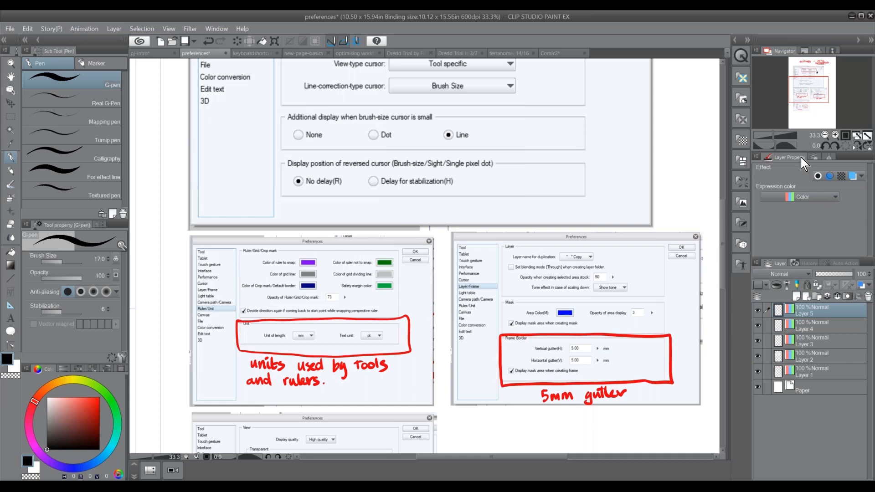
pyautogui.click(835, 135)
pyautogui.moveTo(392, 359); pyautogui.dragTo(483, 297)
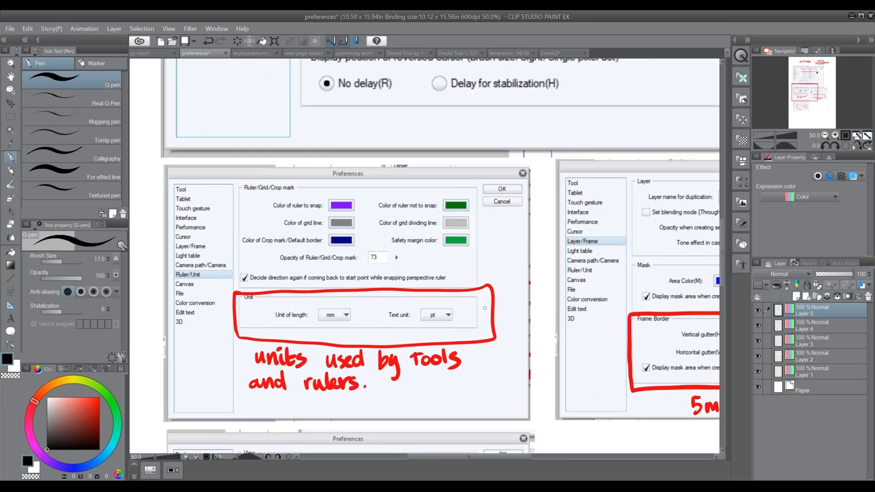
pyautogui.hotkey('ctrl', 'r')
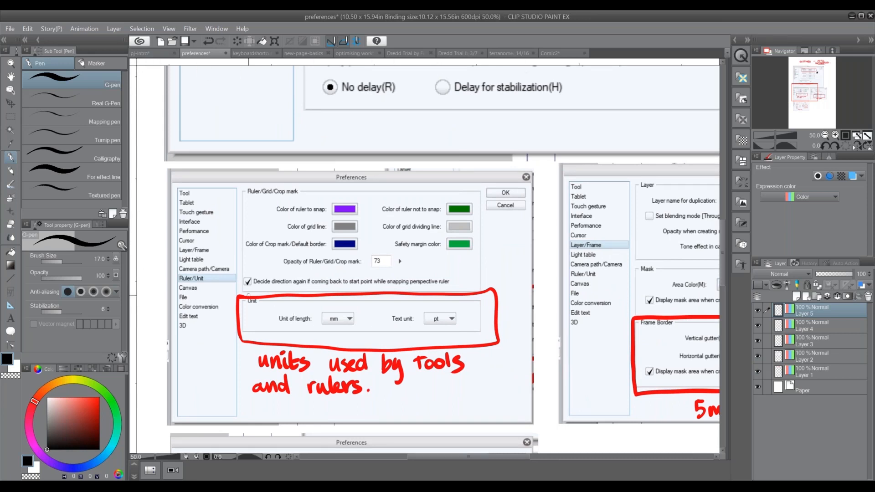
# Set the unit of length to mm in the Ruler/Unit preferences and apply the change
pyautogui.click(9, 29)
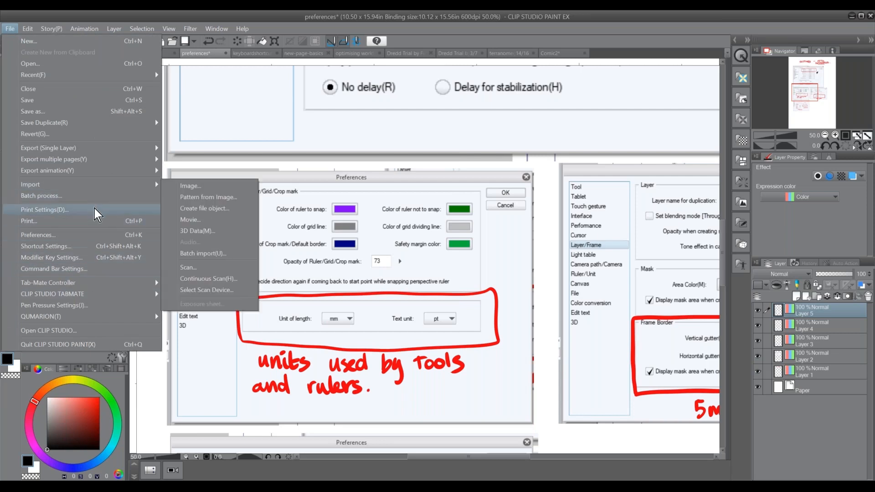
pyautogui.click(101, 236)
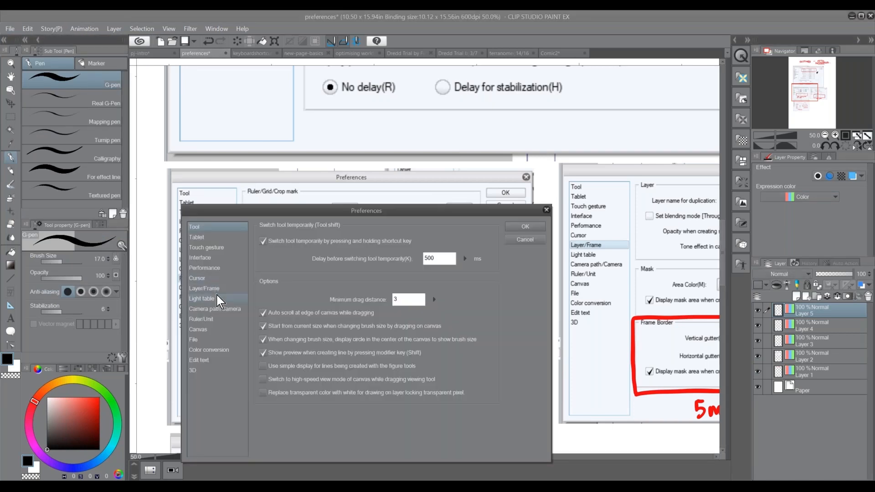
pyautogui.click(214, 319)
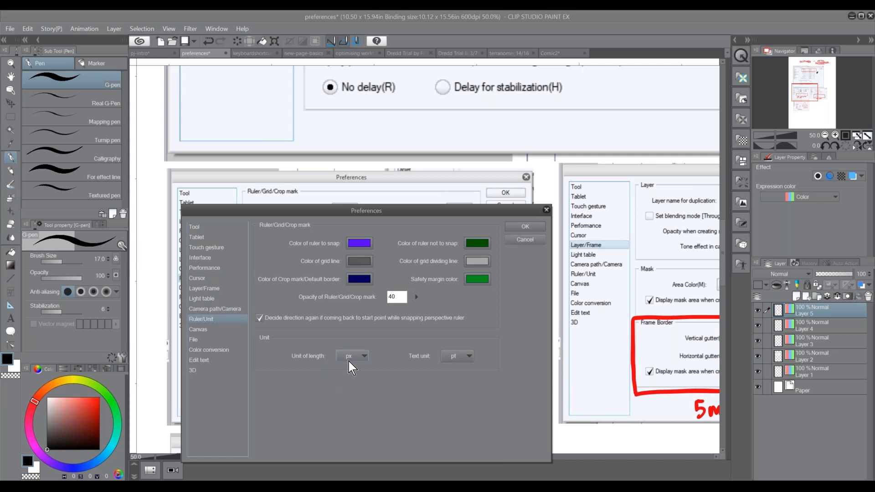
pyautogui.click(468, 358)
pyautogui.click(492, 356)
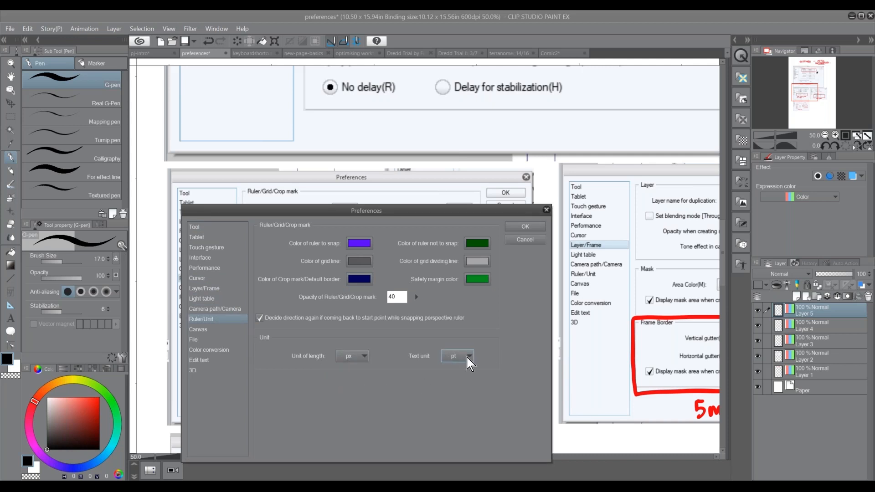
pyautogui.click(365, 356)
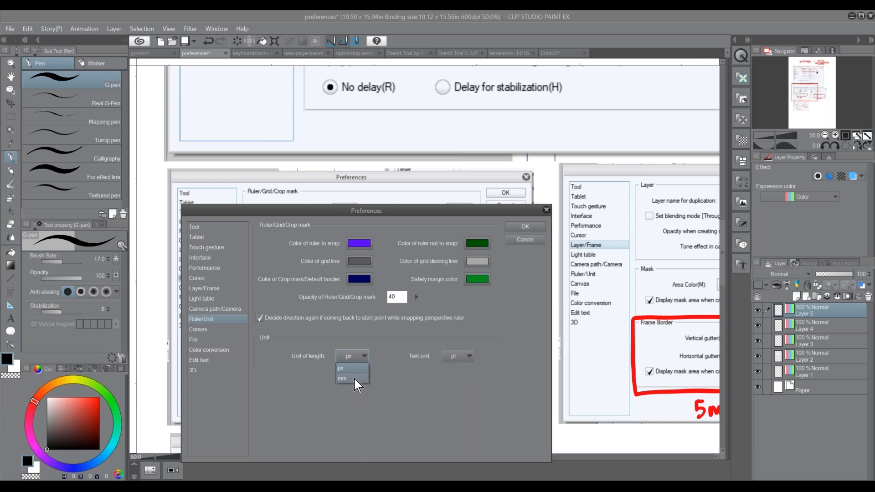
pyautogui.click(354, 379)
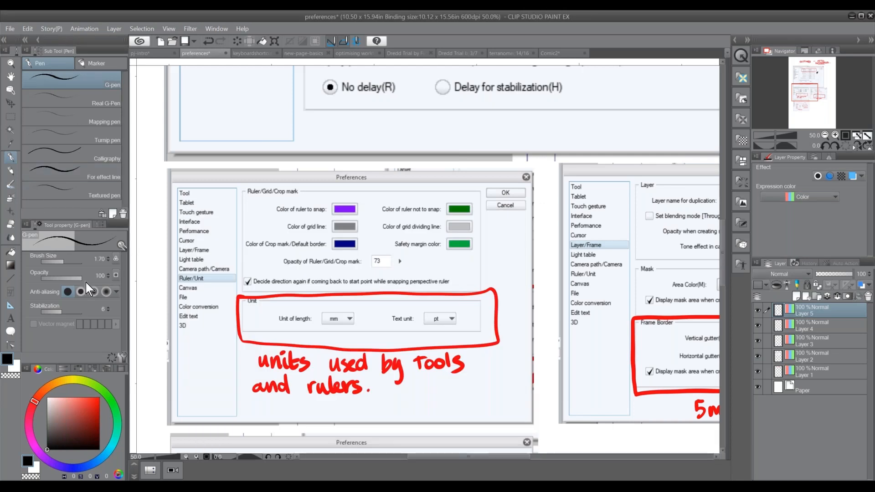
# Reduce the G-pen brush size to 1.00 mm and draw three short vertical strokes beside the Ruler/Unit screenshot
pyautogui.moveTo(62, 264); pyautogui.dragTo(61, 264)
pyautogui.click(108, 258)
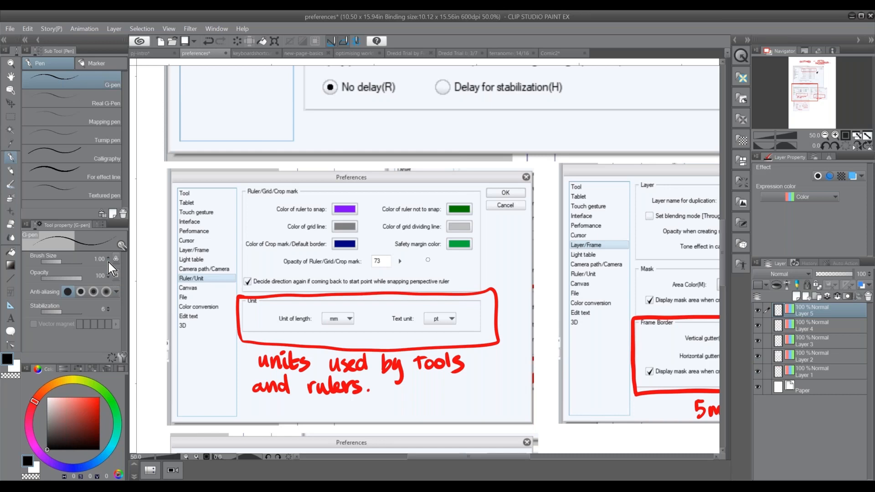
pyautogui.moveTo(154, 298); pyautogui.dragTo(160, 324)
pyautogui.moveTo(162, 299); pyautogui.dragTo(161, 326)
pyautogui.moveTo(166, 298); pyautogui.dragTo(165, 325)
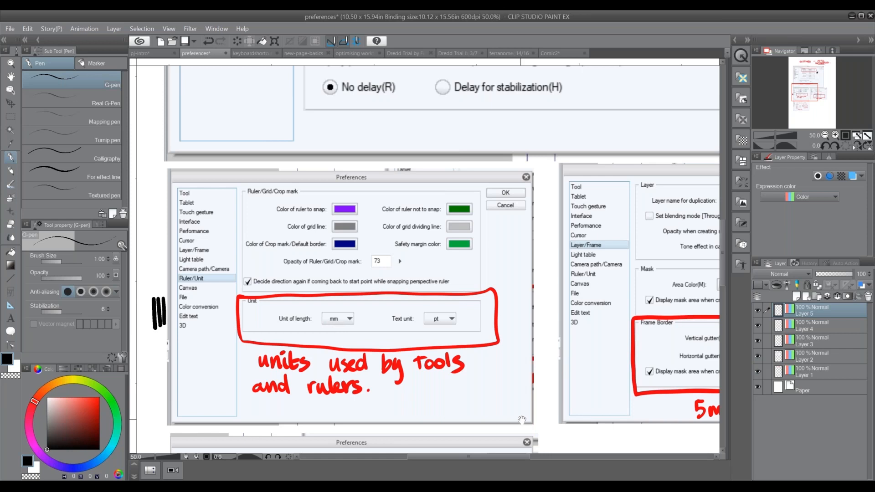
# Bring the Layer/Frame screenshot into view, open the Layer/Frame preferences and move the dialog aside
pyautogui.moveTo(522, 420); pyautogui.dragTo(394, 411)
pyautogui.moveTo(545, 410); pyautogui.dragTo(339, 404)
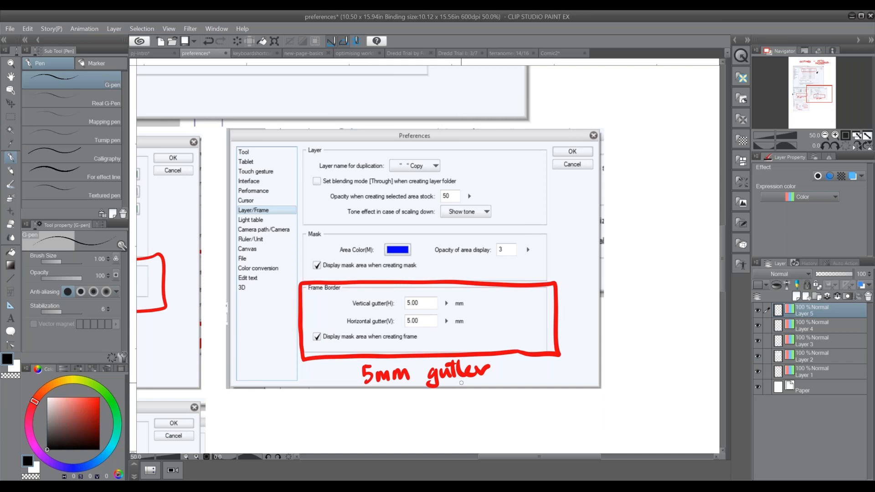
pyautogui.click(10, 28)
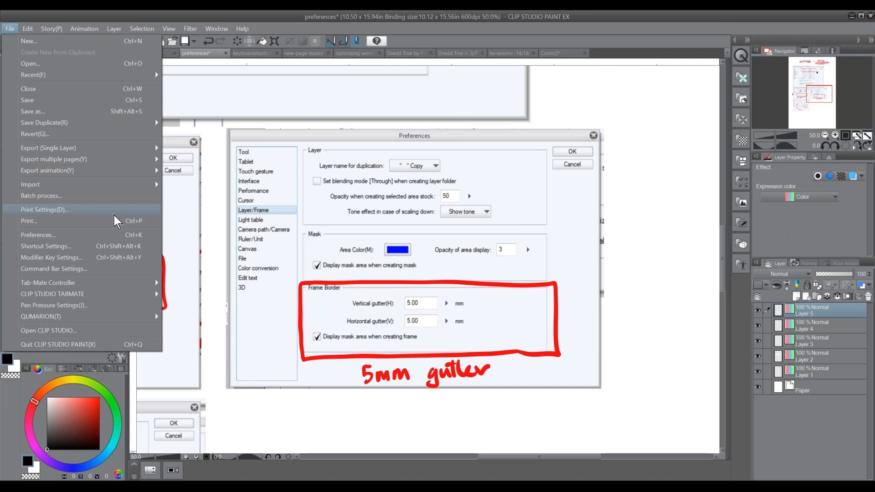
pyautogui.click(119, 238)
pyautogui.moveTo(400, 208); pyautogui.dragTo(514, 142)
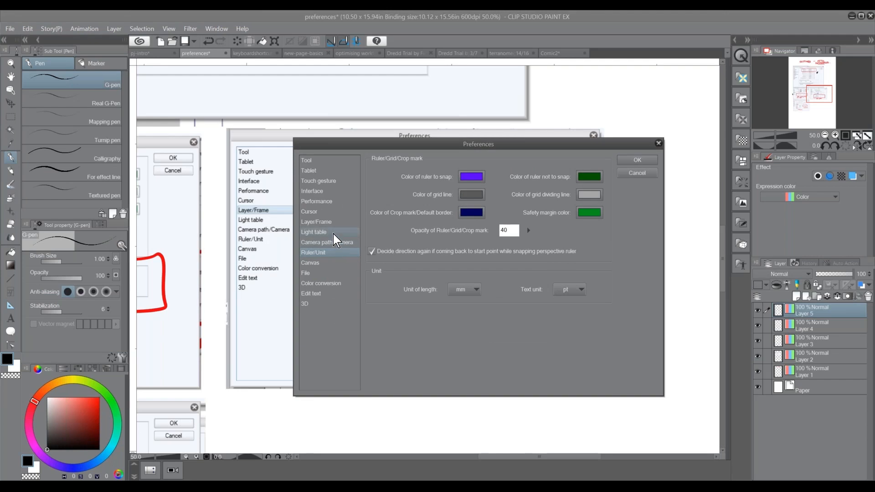
pyautogui.click(331, 223)
pyautogui.moveTo(512, 148); pyautogui.dragTo(427, 140)
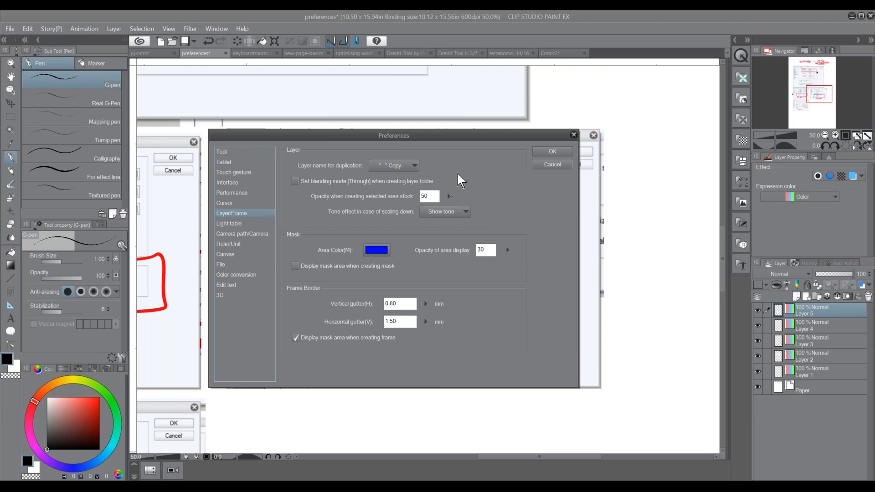
pyautogui.moveTo(480, 137); pyautogui.dragTo(405, 124)
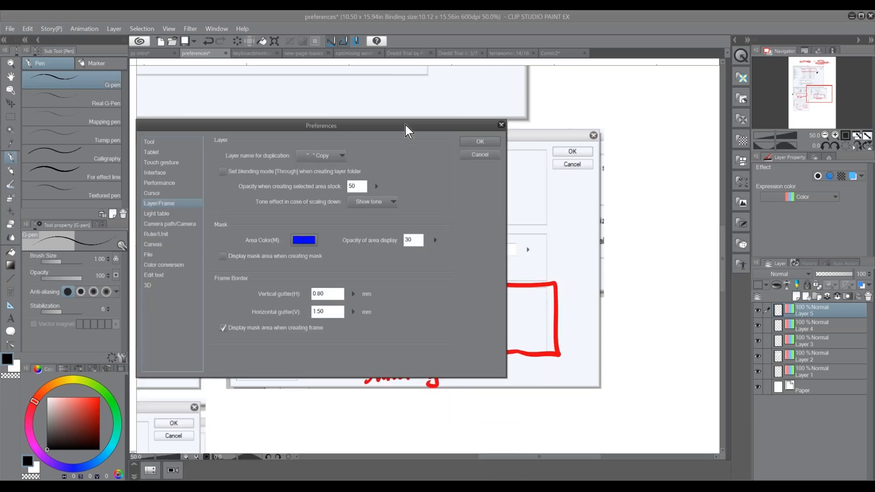
# Set the frame border's vertical and horizontal gutters to 5.00 mm each and apply the preferences
pyautogui.click(359, 305)
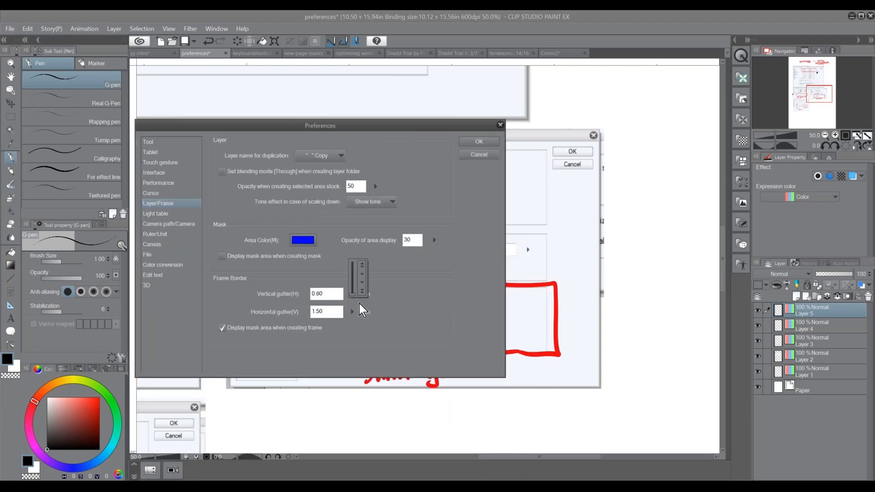
pyautogui.click(363, 275)
pyautogui.moveTo(354, 295); pyautogui.dragTo(353, 294)
pyautogui.click(363, 274)
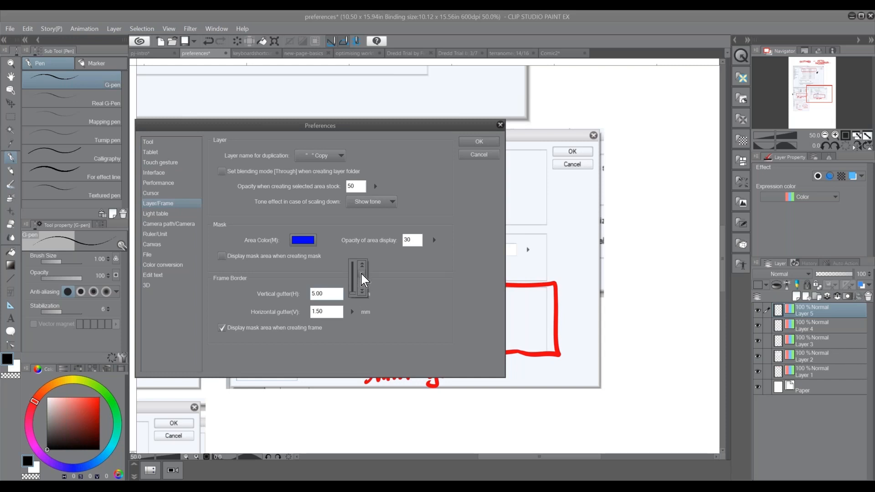
pyautogui.click(352, 313)
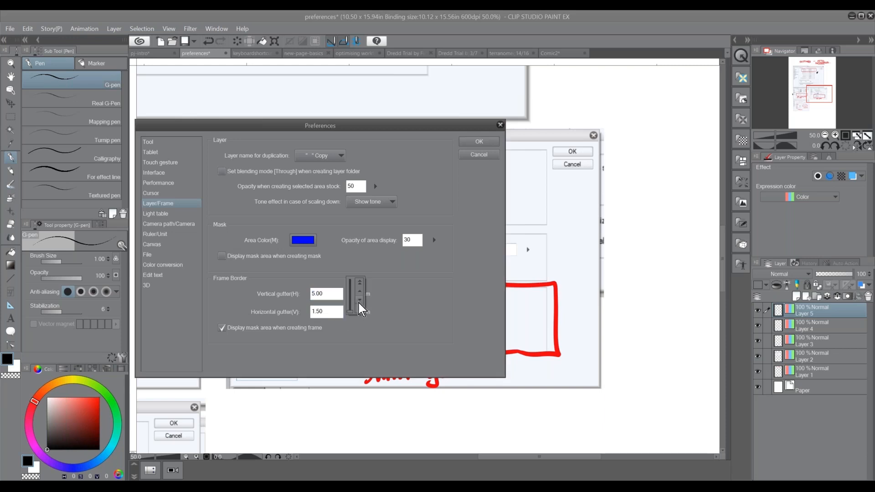
pyautogui.click(360, 286)
pyautogui.click(392, 305)
pyautogui.click(480, 142)
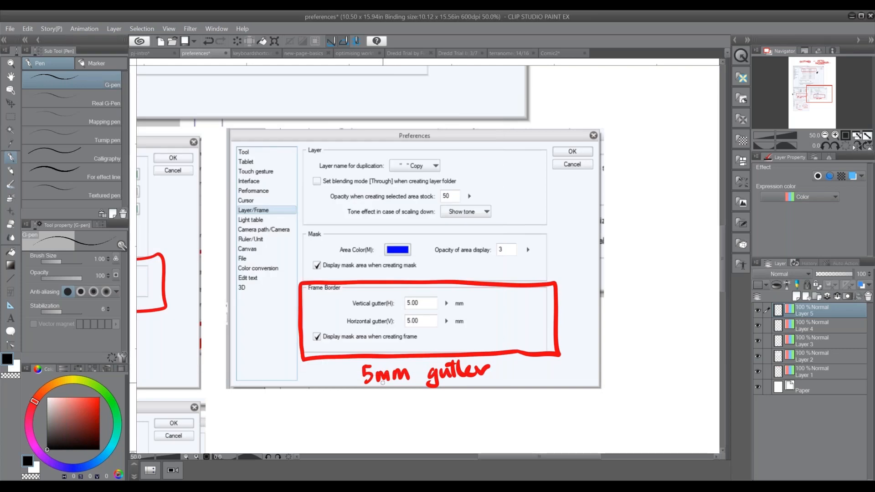
# Bring the Canvas preferences screenshot into view and look up the Print size view option
pyautogui.moveTo(369, 416); pyautogui.dragTo(516, 266)
pyautogui.moveTo(409, 368); pyautogui.dragTo(585, 263)
pyautogui.moveTo(439, 358)
pyautogui.mouseDown()
pyautogui.moveTo(447, 355)
pyautogui.moveTo(454, 370)
pyautogui.mouseUp()
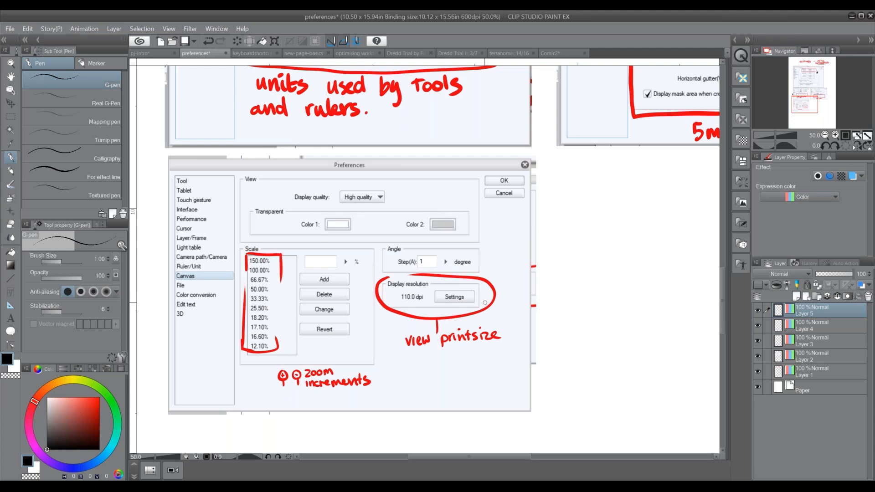
pyautogui.click(169, 28)
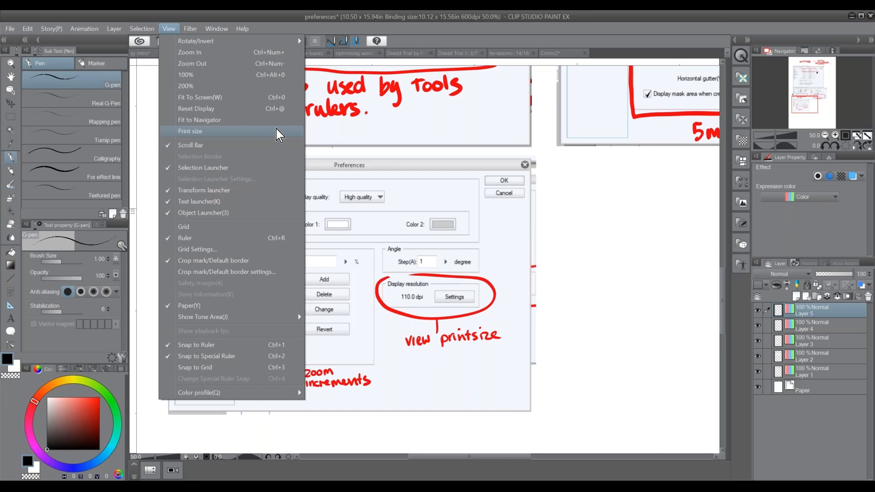
pyautogui.click(446, 407)
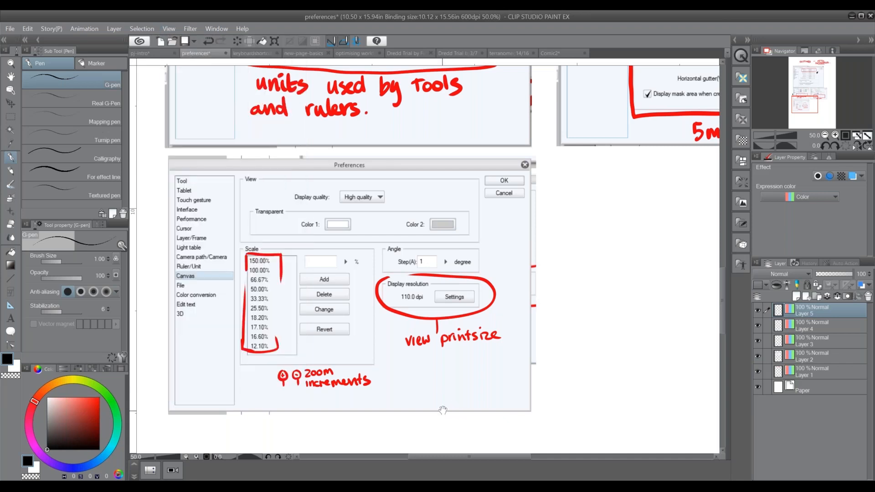
# Sketch a page labelled "trad pencil" below the Canvas screenshot, with a width arrow above it and a height arrow beside it
pyautogui.moveTo(442, 409); pyautogui.dragTo(512, 195)
pyautogui.moveTo(231, 272)
pyautogui.mouseDown()
pyautogui.moveTo(278, 274)
pyautogui.moveTo(233, 349)
pyautogui.moveTo(287, 289)
pyautogui.moveTo(288, 267)
pyautogui.mouseUp()
pyautogui.moveTo(245, 314); pyautogui.dragTo(248, 329)
pyautogui.moveTo(242, 318)
pyautogui.mouseDown()
pyautogui.moveTo(258, 322)
pyautogui.moveTo(265, 306)
pyautogui.moveTo(269, 317)
pyautogui.moveTo(276, 302)
pyautogui.mouseUp()
pyautogui.moveTo(279, 309)
pyautogui.mouseDown()
pyautogui.moveTo(242, 286)
pyautogui.moveTo(245, 297)
pyautogui.moveTo(249, 282)
pyautogui.moveTo(265, 284)
pyautogui.moveTo(264, 265)
pyautogui.moveTo(291, 268)
pyautogui.mouseUp()
pyautogui.click(266, 290)
pyautogui.click(265, 287)
pyautogui.moveTo(227, 257)
pyautogui.mouseDown()
pyautogui.moveTo(293, 256)
pyautogui.moveTo(287, 265)
pyautogui.mouseUp()
pyautogui.moveTo(231, 239)
pyautogui.mouseDown()
pyautogui.moveTo(224, 366)
pyautogui.moveTo(213, 253)
pyautogui.mouseUp()
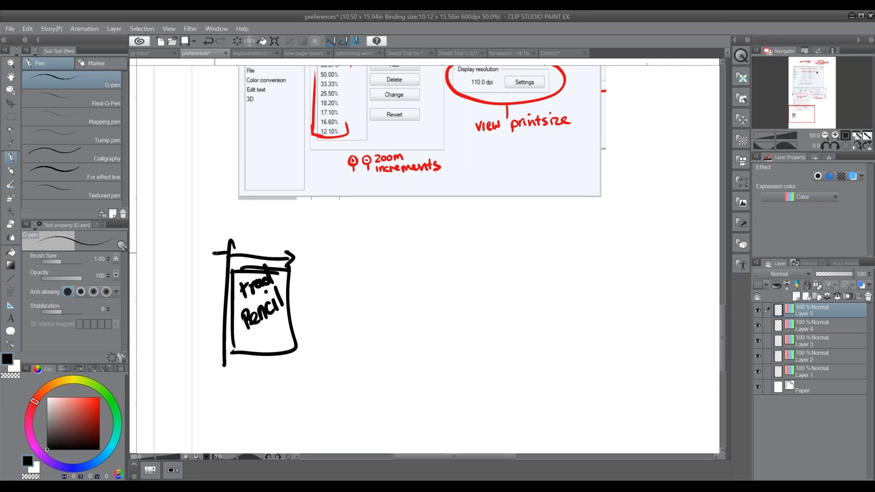
pyautogui.moveTo(211, 342)
pyautogui.mouseDown()
pyautogui.moveTo(233, 352)
pyautogui.moveTo(223, 331)
pyautogui.mouseUp()
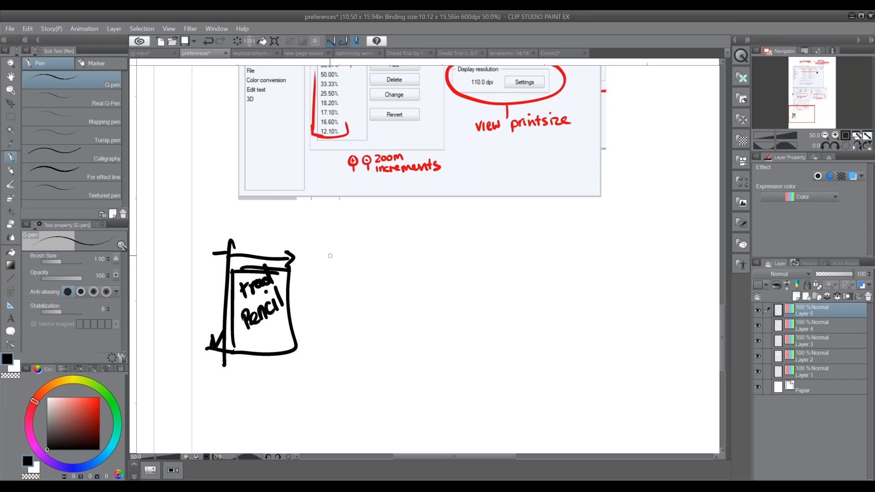
# Sketch a double-bordered page labelled "digital" beside the pencil page, with an arrow leading to it from the pencil page
pyautogui.moveTo(331, 245); pyautogui.dragTo(326, 359)
pyautogui.moveTo(332, 250)
pyautogui.mouseDown()
pyautogui.moveTo(381, 254)
pyautogui.moveTo(413, 283)
pyautogui.moveTo(363, 361)
pyautogui.moveTo(326, 358)
pyautogui.mouseUp()
pyautogui.moveTo(347, 231)
pyautogui.mouseDown()
pyautogui.moveTo(345, 243)
pyautogui.moveTo(352, 242)
pyautogui.mouseUp()
pyautogui.moveTo(365, 228); pyautogui.dragTo(359, 249)
pyautogui.click(356, 221)
pyautogui.moveTo(371, 218)
pyautogui.mouseDown()
pyautogui.moveTo(373, 241)
pyautogui.moveTo(393, 240)
pyautogui.mouseUp()
pyautogui.moveTo(399, 214); pyautogui.dragTo(397, 240)
pyautogui.moveTo(296, 300); pyautogui.dragTo(345, 302)
pyautogui.moveTo(337, 294)
pyautogui.mouseDown()
pyautogui.moveTo(344, 303)
pyautogui.moveTo(335, 312)
pyautogui.mouseUp()
pyautogui.moveTo(340, 260)
pyautogui.mouseDown()
pyautogui.moveTo(411, 265)
pyautogui.moveTo(339, 291)
pyautogui.moveTo(339, 343)
pyautogui.moveTo(391, 348)
pyautogui.moveTo(402, 266)
pyautogui.mouseUp()
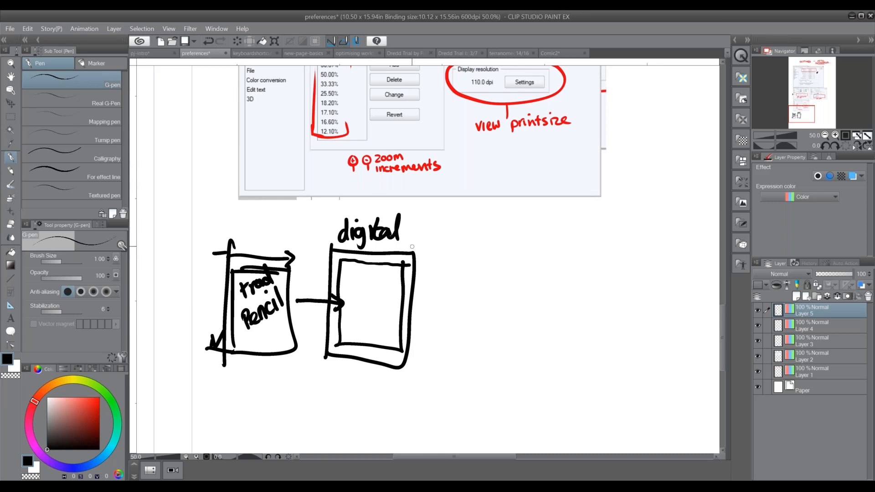
# Write "view print size" beside the digital page, with a short line connecting it to the page
pyautogui.moveTo(414, 270)
pyautogui.mouseDown()
pyautogui.moveTo(436, 270)
pyautogui.moveTo(433, 246)
pyautogui.moveTo(438, 258)
pyautogui.mouseUp()
pyautogui.moveTo(443, 251)
pyautogui.mouseDown()
pyautogui.moveTo(456, 258)
pyautogui.moveTo(463, 243)
pyautogui.mouseUp()
pyautogui.moveTo(425, 278); pyautogui.dragTo(426, 295)
pyautogui.moveTo(426, 279); pyautogui.dragTo(425, 288)
pyautogui.moveTo(433, 280); pyautogui.dragTo(441, 288)
pyautogui.click(444, 271)
pyautogui.moveTo(444, 281)
pyautogui.mouseDown()
pyautogui.moveTo(462, 288)
pyautogui.moveTo(463, 279)
pyautogui.mouseUp()
pyautogui.moveTo(438, 297); pyautogui.dragTo(427, 311)
pyautogui.moveTo(438, 301)
pyautogui.mouseDown()
pyautogui.moveTo(438, 313)
pyautogui.moveTo(450, 313)
pyautogui.mouseUp()
pyautogui.moveTo(449, 310); pyautogui.dragTo(456, 309)
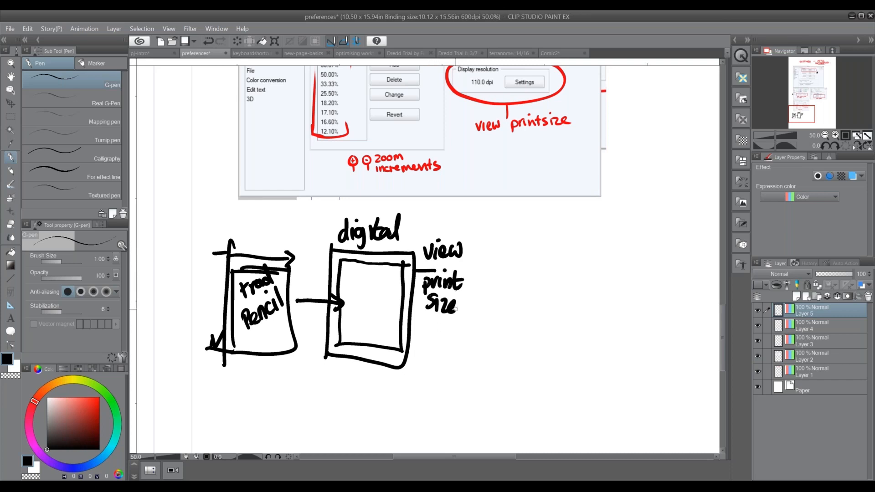
# Sketch a third page with a thick inner frame and a curved arrow running to it from the pencil page
pyautogui.moveTo(478, 252)
pyautogui.mouseDown()
pyautogui.moveTo(476, 350)
pyautogui.moveTo(546, 352)
pyautogui.mouseUp()
pyautogui.moveTo(475, 349); pyautogui.dragTo(543, 354)
pyautogui.moveTo(487, 261)
pyautogui.mouseDown()
pyautogui.moveTo(535, 266)
pyautogui.moveTo(535, 341)
pyautogui.mouseUp()
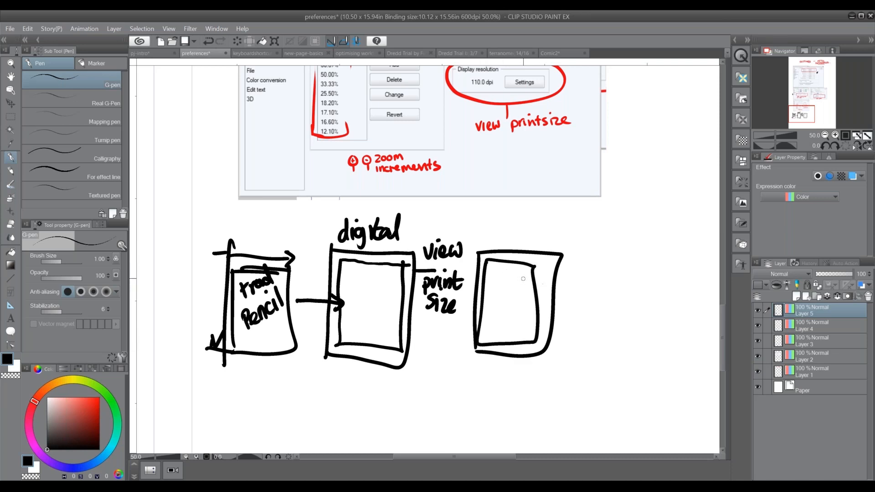
pyautogui.moveTo(269, 347)
pyautogui.mouseDown()
pyautogui.moveTo(317, 385)
pyautogui.moveTo(428, 382)
pyautogui.moveTo(468, 358)
pyautogui.moveTo(326, 387)
pyautogui.moveTo(339, 392)
pyautogui.moveTo(426, 380)
pyautogui.moveTo(464, 356)
pyautogui.mouseUp()
pyautogui.moveTo(507, 254)
pyautogui.mouseDown()
pyautogui.moveTo(475, 301)
pyautogui.moveTo(509, 346)
pyautogui.moveTo(540, 308)
pyautogui.moveTo(493, 255)
pyautogui.mouseUp()
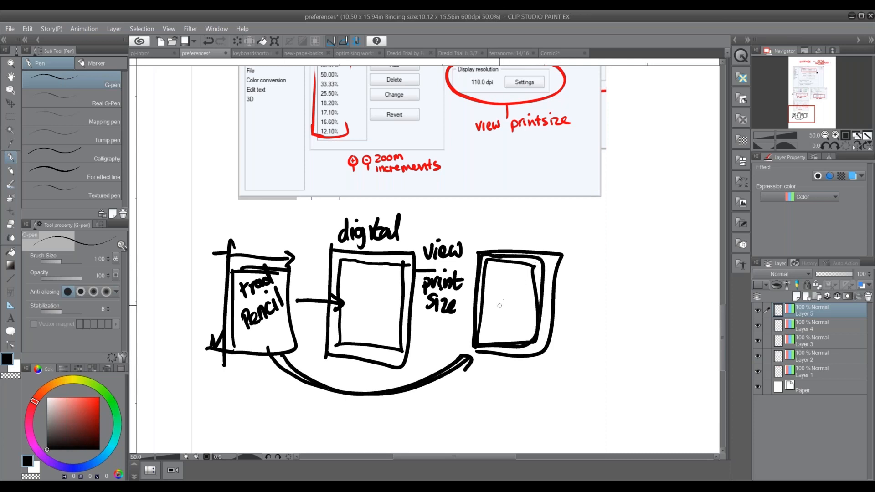
# Open the Canvas page of the Preferences dialog
pyautogui.moveTo(493, 359); pyautogui.dragTo(438, 391)
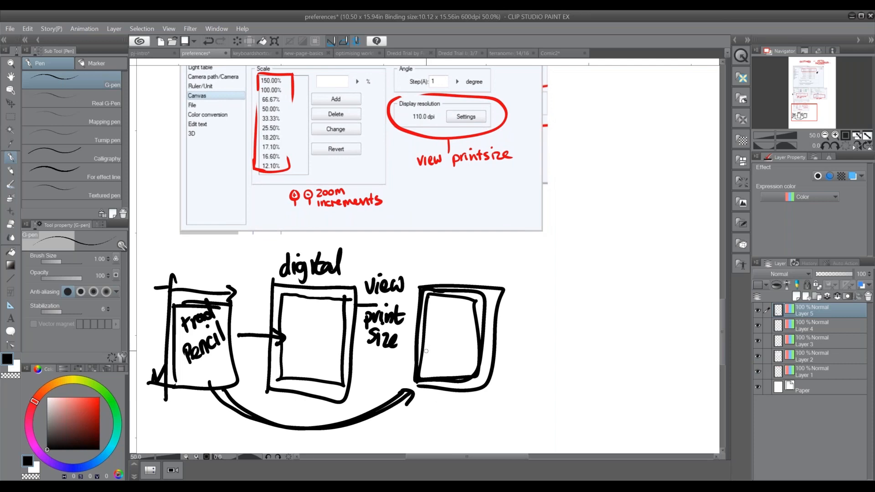
pyautogui.click(11, 29)
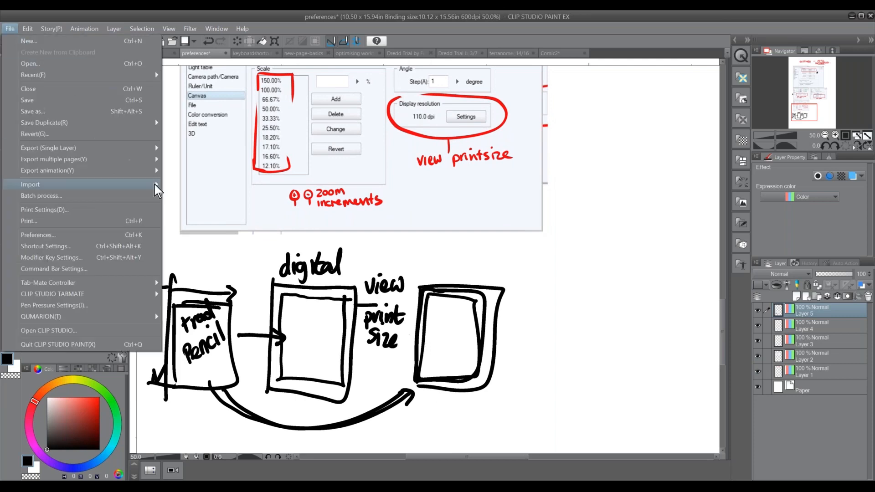
pyautogui.moveTo(156, 187)
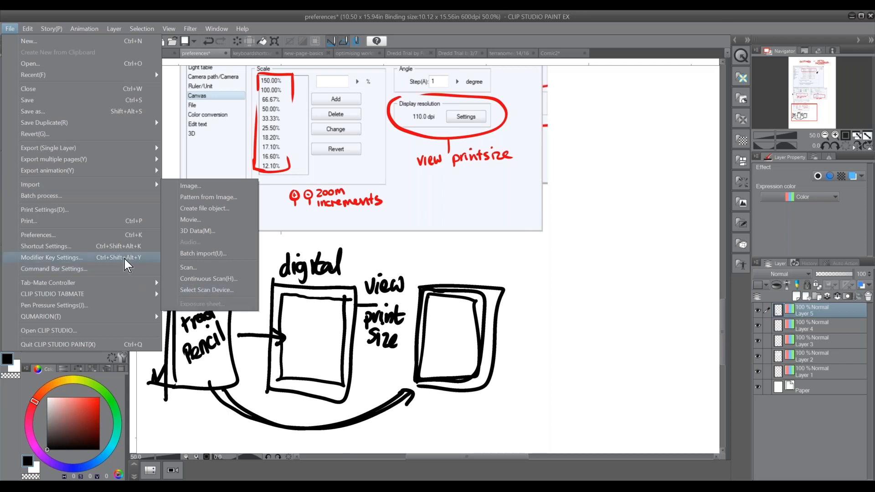
pyautogui.click(129, 236)
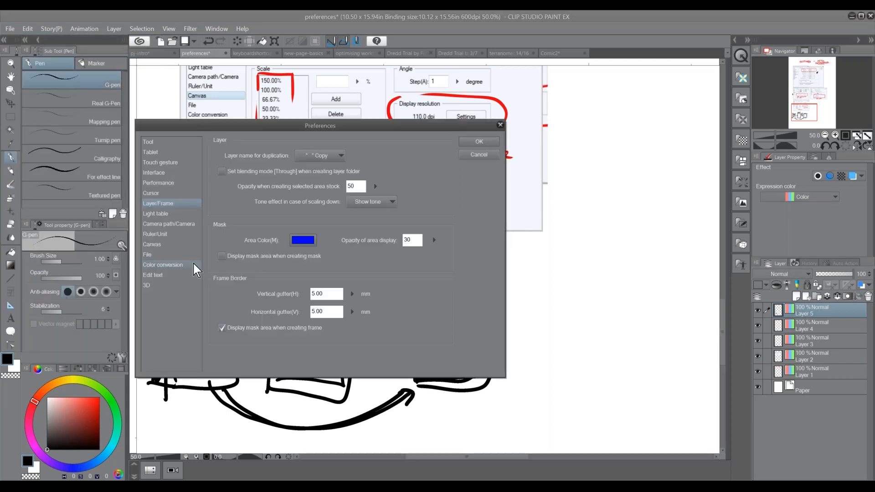
pyautogui.click(176, 235)
pyautogui.click(176, 245)
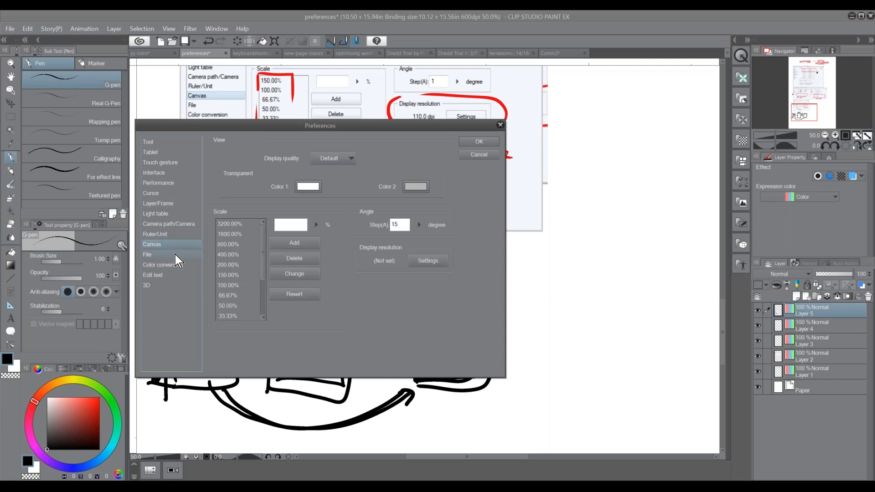
pyautogui.click(174, 204)
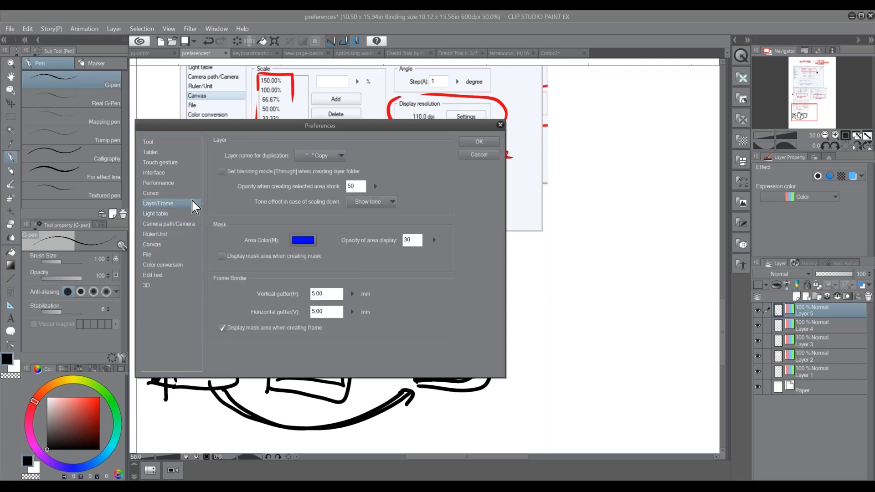
pyautogui.click(176, 233)
pyautogui.click(170, 245)
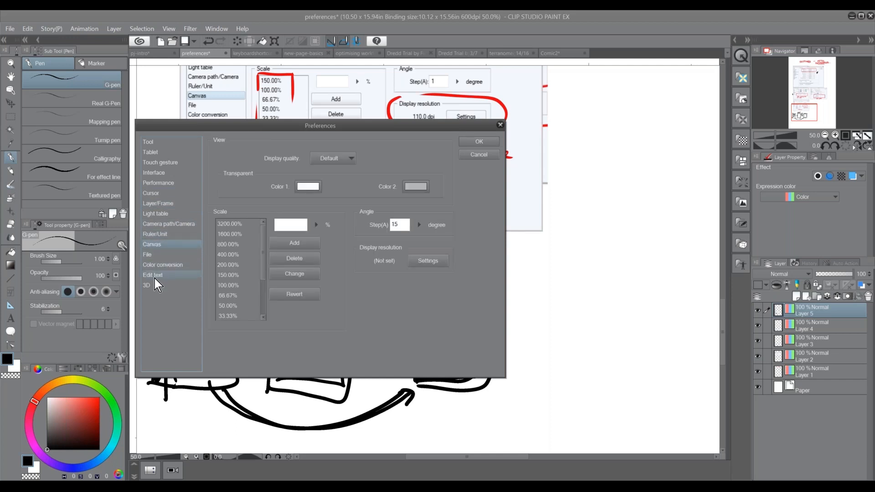
# Delete the zoom scale presets from 3200% down to 150% from the Canvas scale list
pyautogui.moveTo(351, 127)
pyautogui.mouseDown()
pyautogui.moveTo(420, 237)
pyautogui.moveTo(392, 167)
pyautogui.mouseUp()
pyautogui.click(273, 263)
pyautogui.moveTo(303, 307)
pyautogui.mouseDown()
pyautogui.moveTo(304, 345)
pyautogui.moveTo(303, 300)
pyautogui.mouseUp()
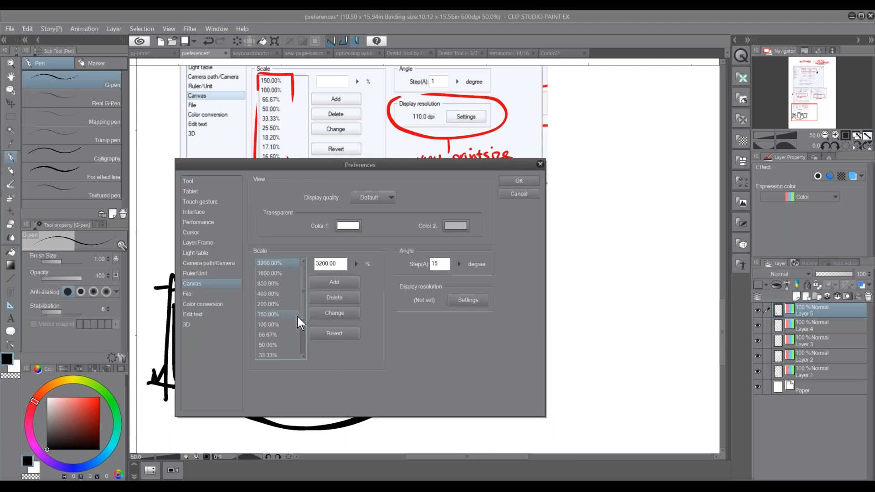
pyautogui.moveTo(304, 317)
pyautogui.mouseDown()
pyautogui.moveTo(302, 355)
pyautogui.moveTo(301, 303)
pyautogui.mouseUp()
pyautogui.click(338, 296)
pyautogui.click(340, 299)
pyautogui.click(340, 299)
pyautogui.click(341, 299)
pyautogui.click(341, 300)
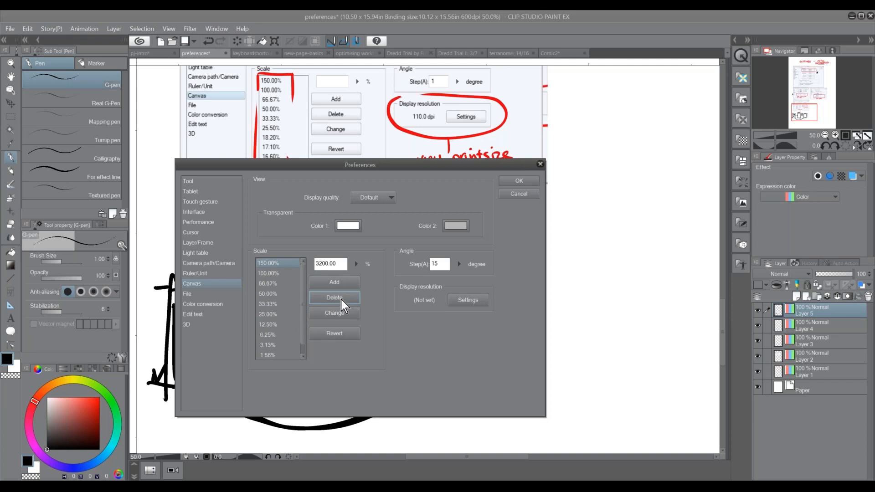
pyautogui.click(341, 300)
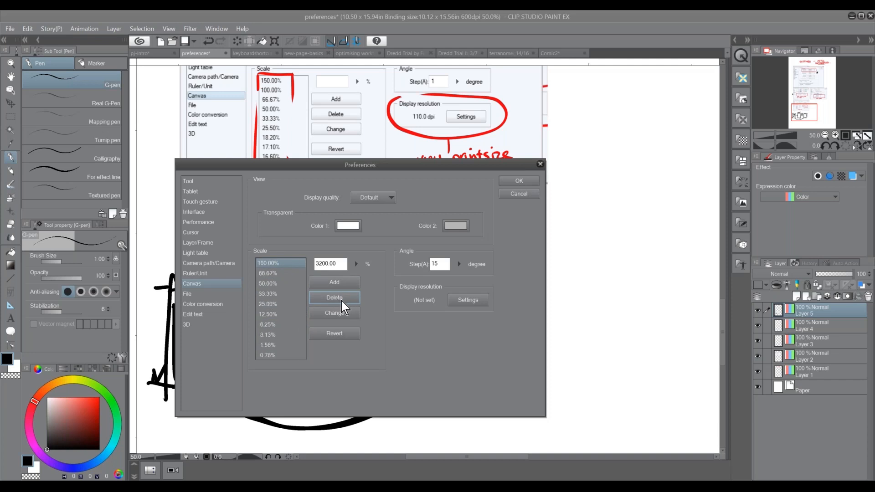
# Calibrate the display resolution to 110.0 dpi so that the on-screen centimetre ruler matches a real one
pyautogui.doubleClick(333, 263)
pyautogui.click(294, 285)
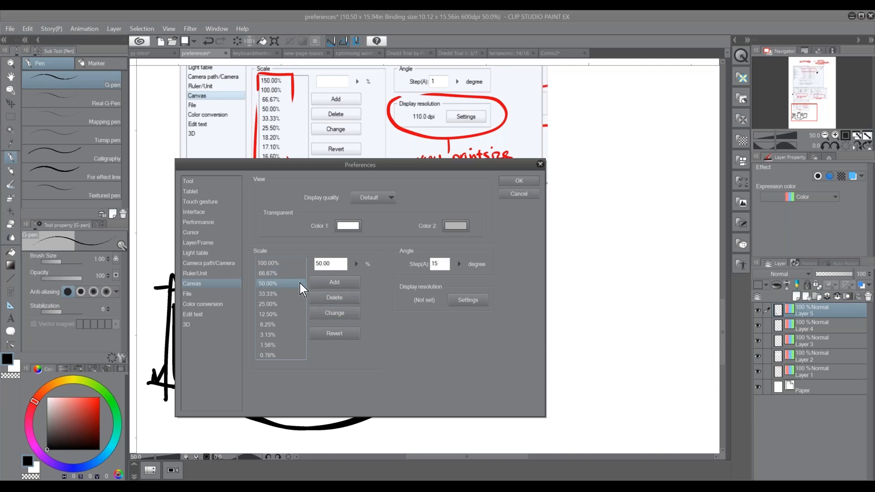
pyautogui.click(465, 302)
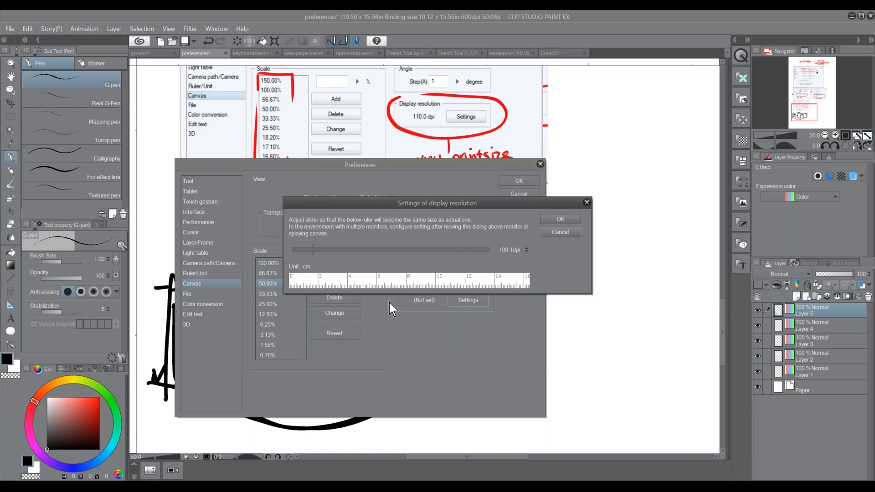
pyautogui.moveTo(317, 253)
pyautogui.mouseDown()
pyautogui.moveTo(340, 253)
pyautogui.moveTo(313, 250)
pyautogui.mouseUp()
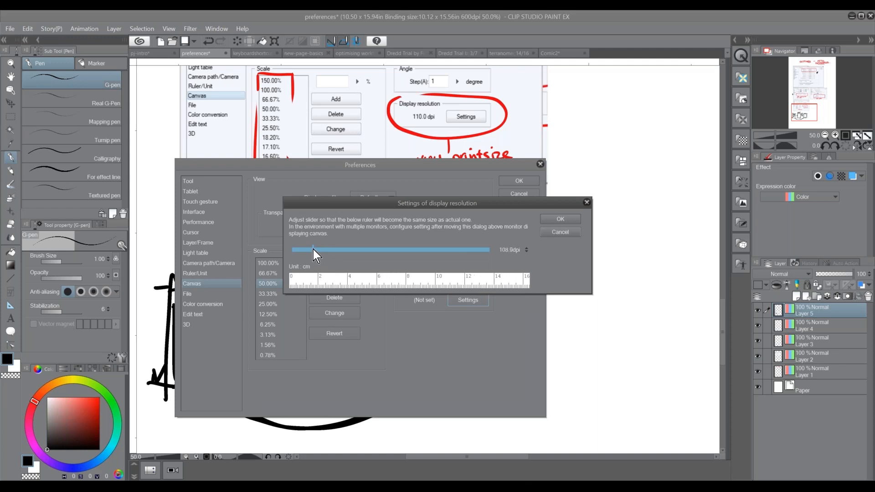
pyautogui.click(527, 248)
pyautogui.click(527, 249)
pyautogui.click(527, 249)
pyautogui.click(527, 248)
pyautogui.click(527, 248)
pyautogui.click(526, 249)
pyautogui.click(527, 248)
pyautogui.click(527, 248)
pyautogui.click(527, 248)
pyautogui.click(527, 248)
pyautogui.click(527, 248)
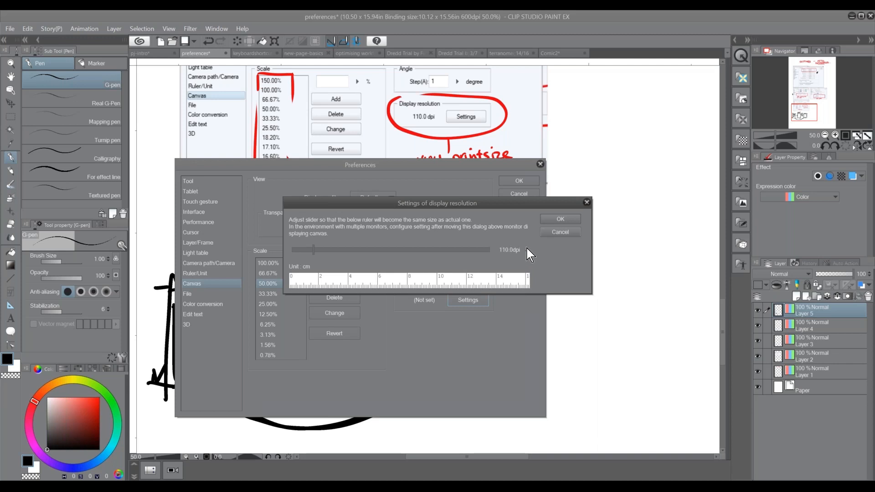
pyautogui.click(557, 219)
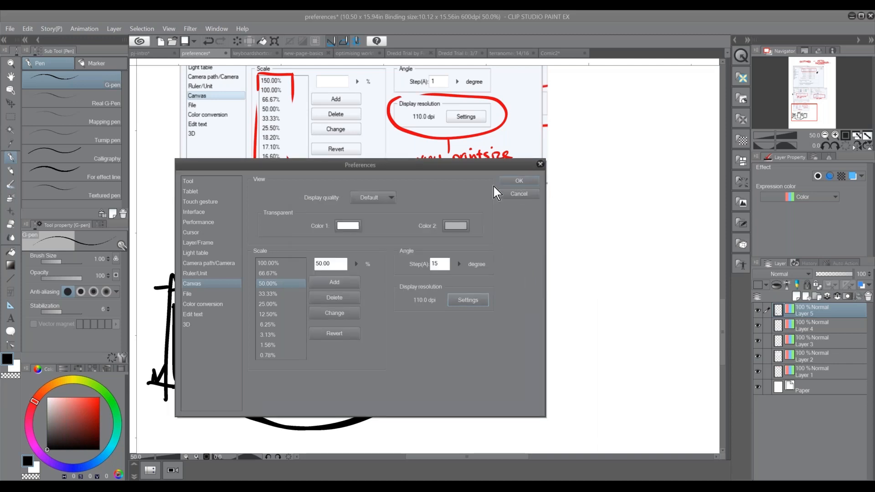
# Delete the 66.67%, 0.78%, 1.56%, 3.13% and 6.25% zoom presets from the Canvas scale list and apply the preferences
pyautogui.click(271, 273)
pyautogui.click(344, 297)
pyautogui.click(276, 346)
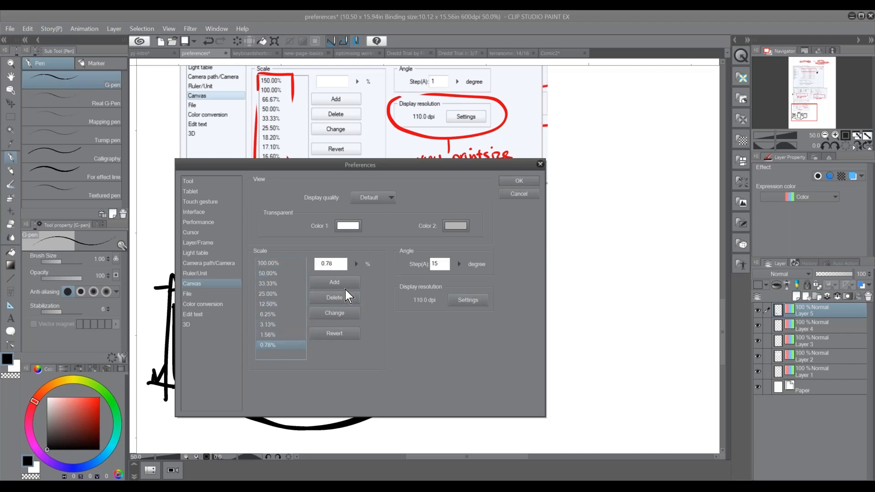
pyautogui.click(342, 299)
pyautogui.click(343, 299)
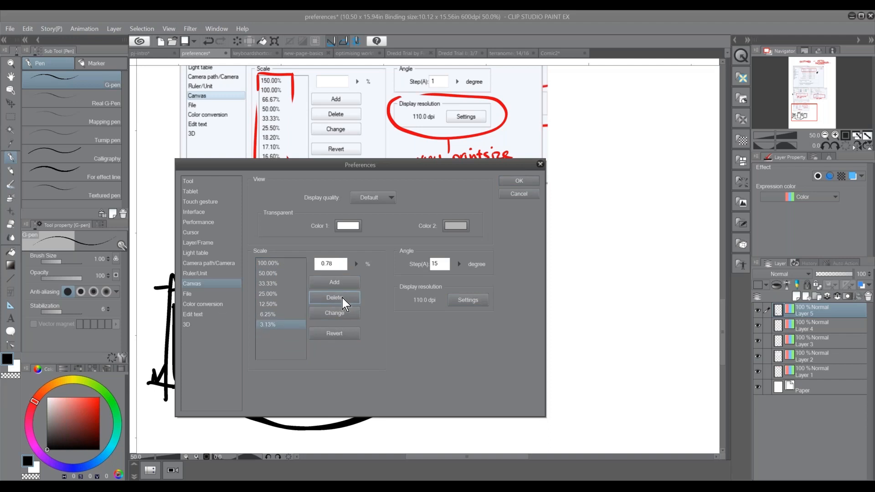
pyautogui.click(343, 297)
pyautogui.click(338, 298)
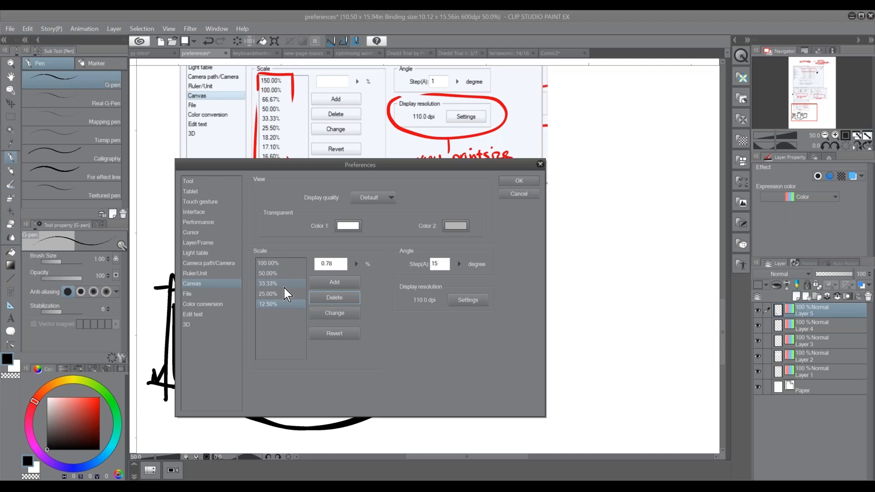
pyautogui.click(519, 181)
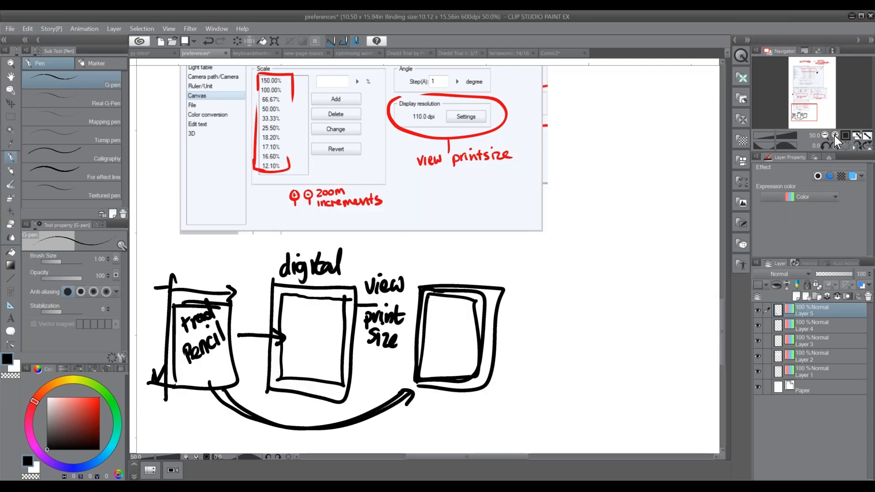
# Step the canvas zoom in and out through the shortened presets between 25% and 100%
pyautogui.click(836, 135)
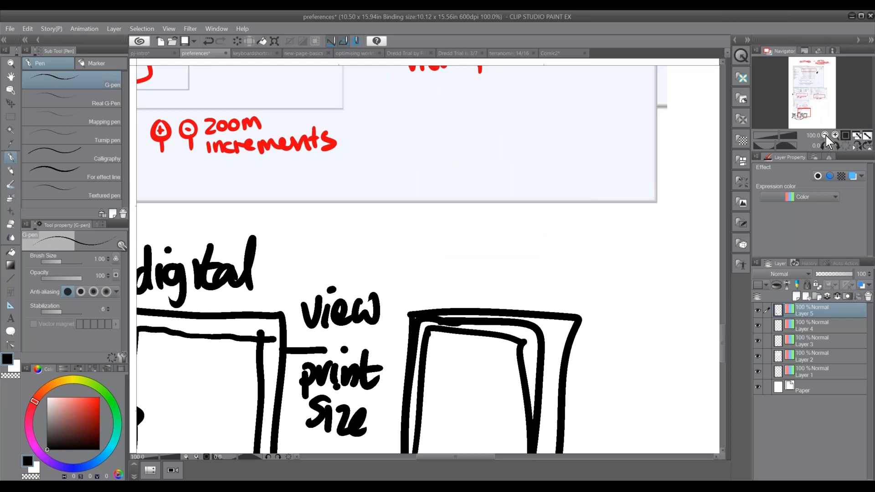
pyautogui.click(826, 135)
pyautogui.click(826, 136)
pyautogui.click(826, 136)
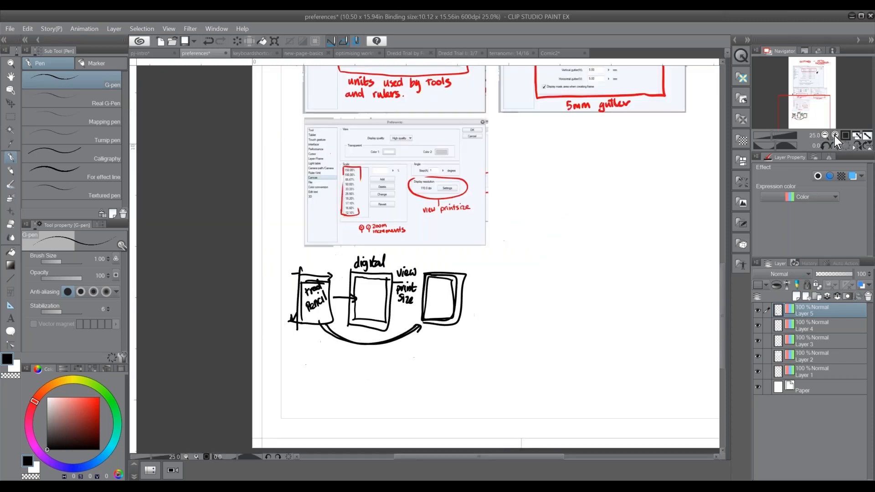
pyautogui.click(835, 136)
pyautogui.click(835, 135)
pyautogui.click(826, 135)
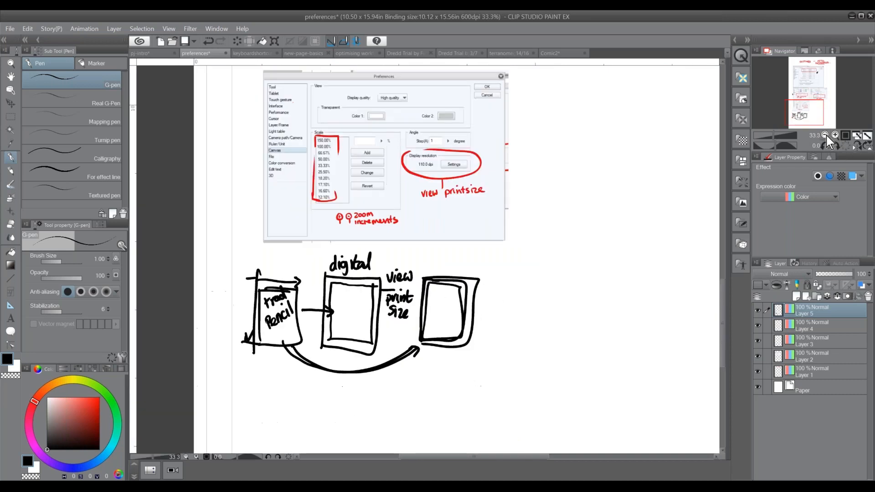
pyautogui.click(826, 135)
# Display the page at print size and go up to the settings heading at its start
pyautogui.click(174, 30)
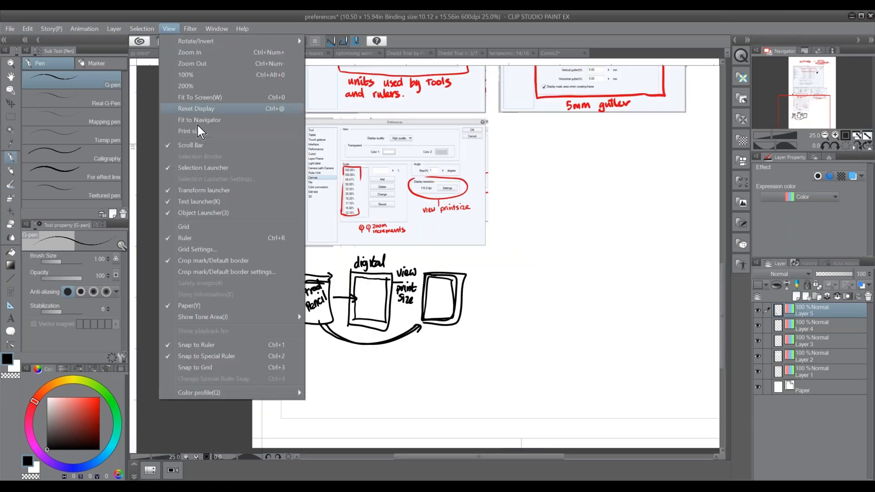
pyautogui.click(225, 130)
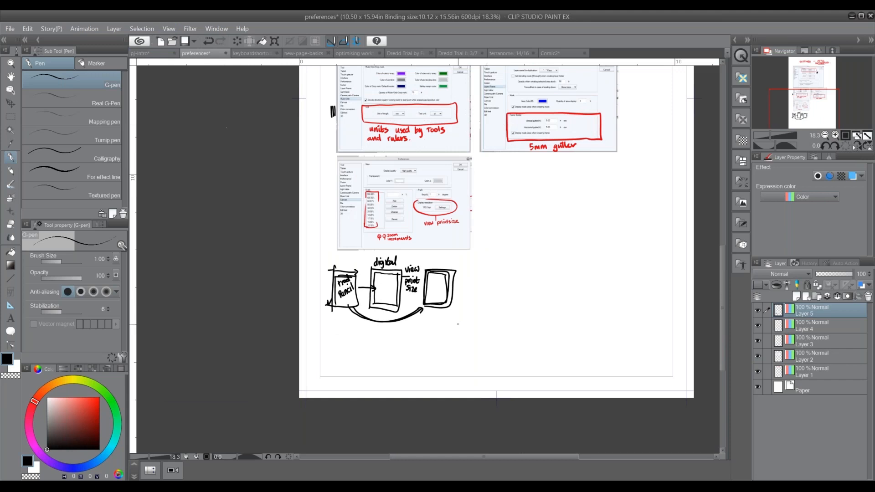
pyautogui.moveTo(501, 287); pyautogui.dragTo(368, 393)
pyautogui.scroll(5, 368, 393)
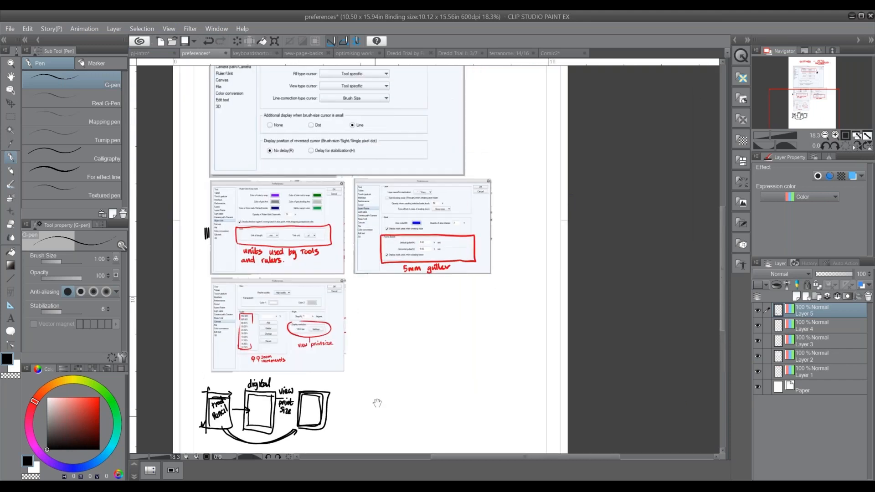
pyautogui.moveTo(454, 327); pyautogui.dragTo(451, 360)
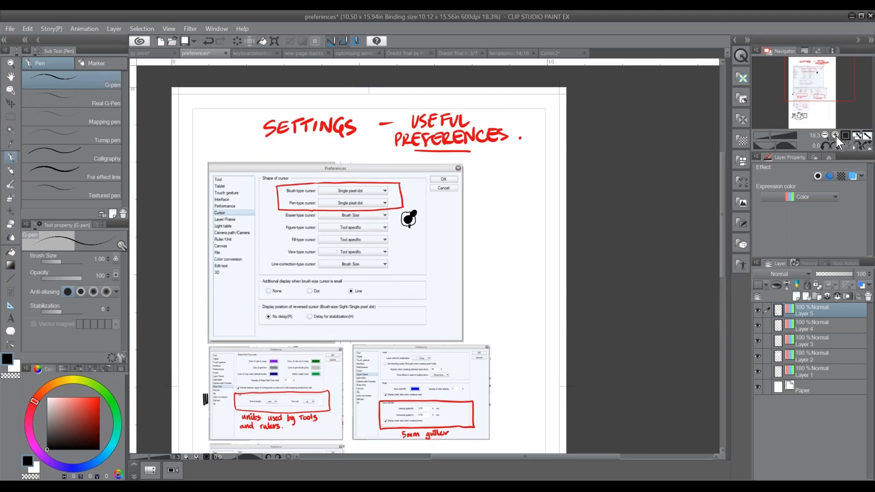
# Review the annotated Ruler/Unit, Layer/Frame and Canvas preference screenshots at 33.3% zoom
pyautogui.click(836, 135)
pyautogui.click(835, 135)
pyautogui.moveTo(440, 390); pyautogui.dragTo(461, 202)
pyautogui.moveTo(404, 414); pyautogui.dragTo(480, 302)
pyautogui.moveTo(466, 353); pyautogui.dragTo(471, 339)
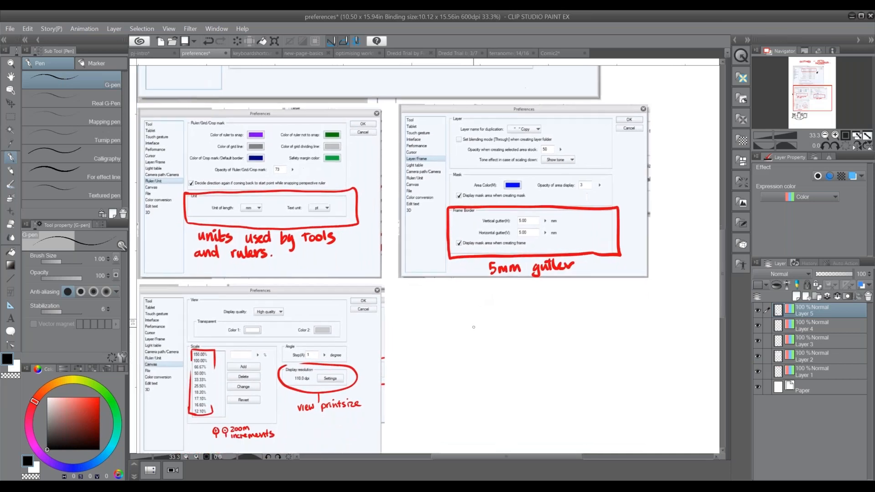
pyautogui.moveTo(459, 356); pyautogui.dragTo(460, 352)
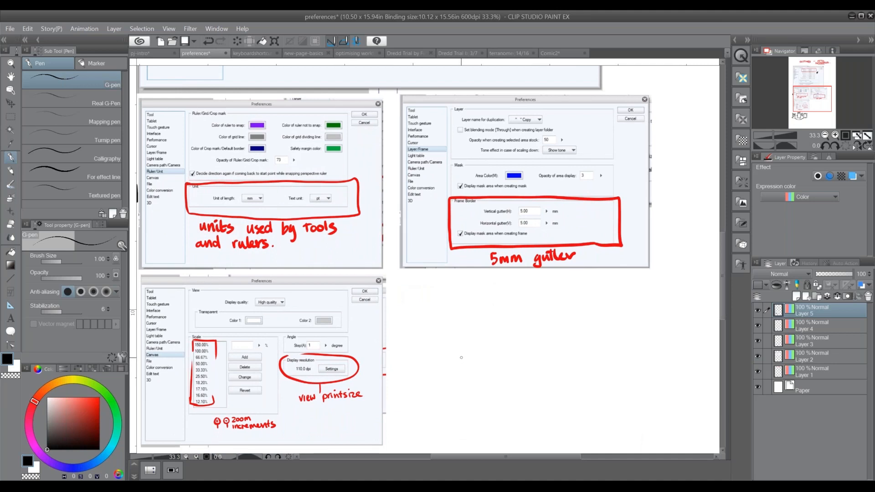
# Switch to the keyboardshortcuts document and bring its Keyboard Shortcuts section into view
pyautogui.click(255, 55)
pyautogui.moveTo(433, 384); pyautogui.dragTo(454, 193)
pyautogui.moveTo(506, 326); pyautogui.dragTo(504, 323)
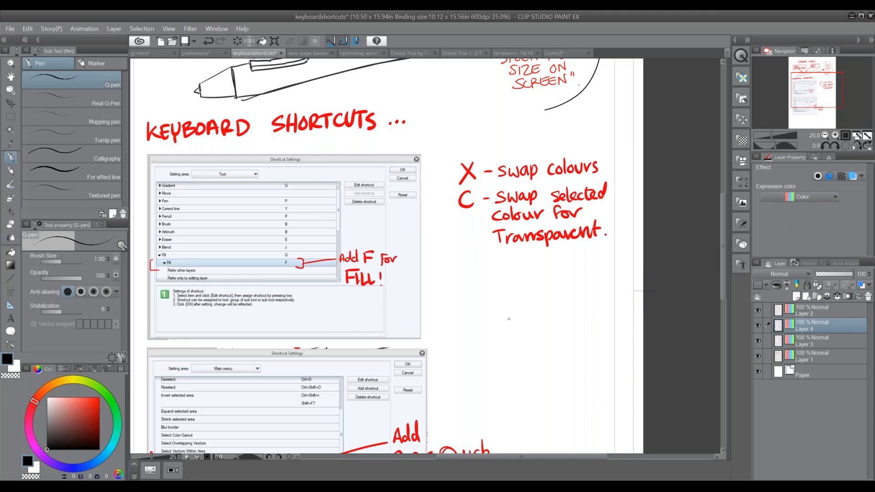
# Draw a scribble and an oval with a smaller oval inside below the colour-swap notes, briefly switching to the Gradient tool in between
pyautogui.moveTo(476, 266); pyautogui.dragTo(476, 274)
pyautogui.moveTo(507, 273)
pyautogui.mouseDown()
pyautogui.moveTo(492, 300)
pyautogui.moveTo(510, 273)
pyautogui.mouseUp()
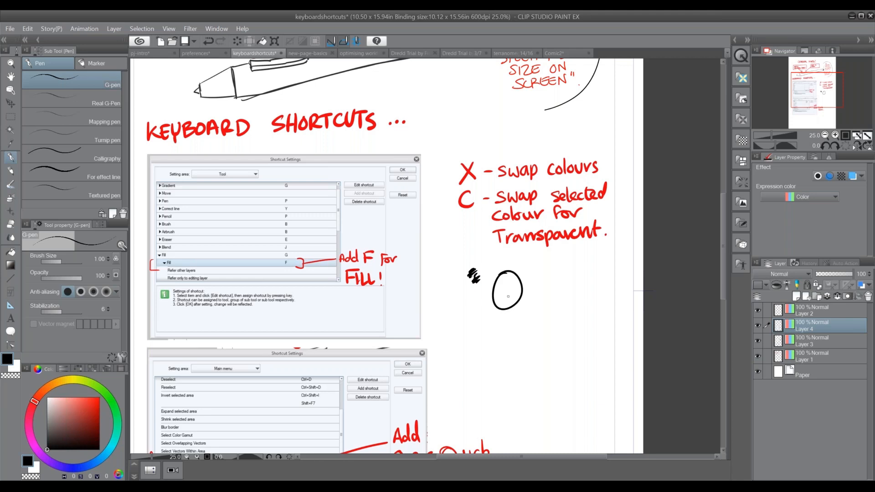
pyautogui.press('g')
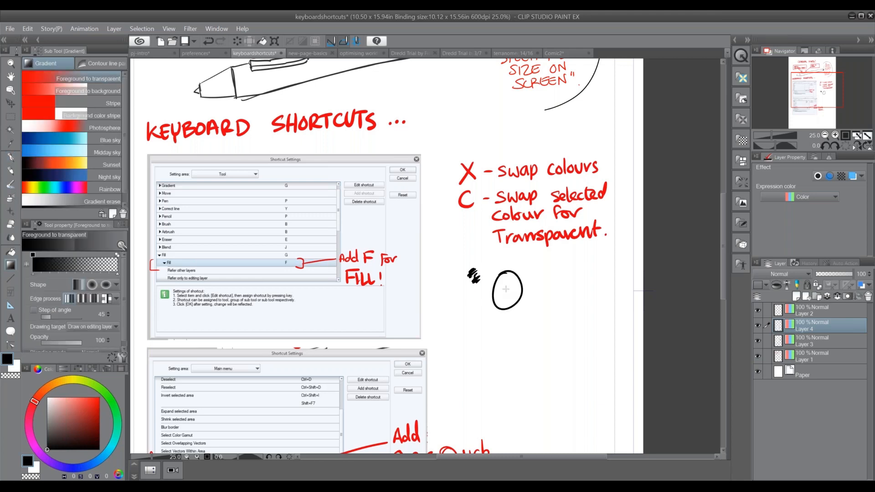
pyautogui.press('p')
pyautogui.moveTo(507, 284)
pyautogui.mouseDown()
pyautogui.moveTo(501, 298)
pyautogui.moveTo(509, 287)
pyautogui.mouseUp()
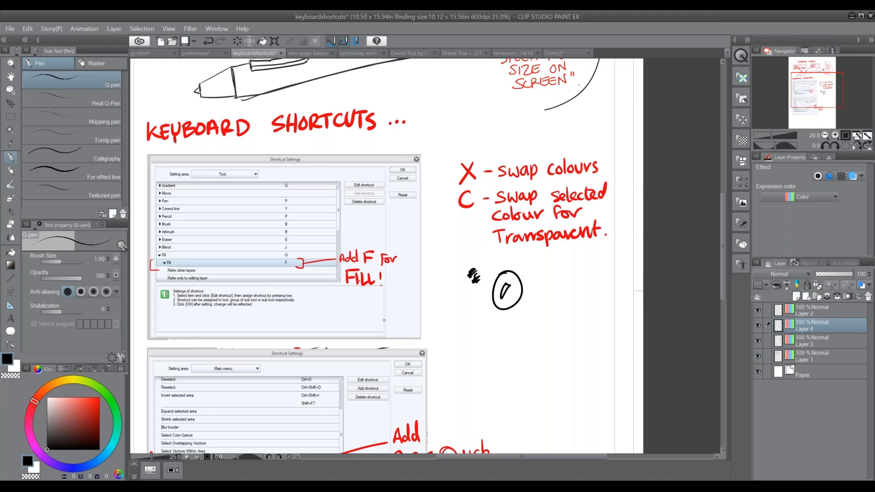
# Open the Shortcut Settings dialog and set its setting area to Tool
pyautogui.moveTo(437, 351); pyautogui.dragTo(450, 315)
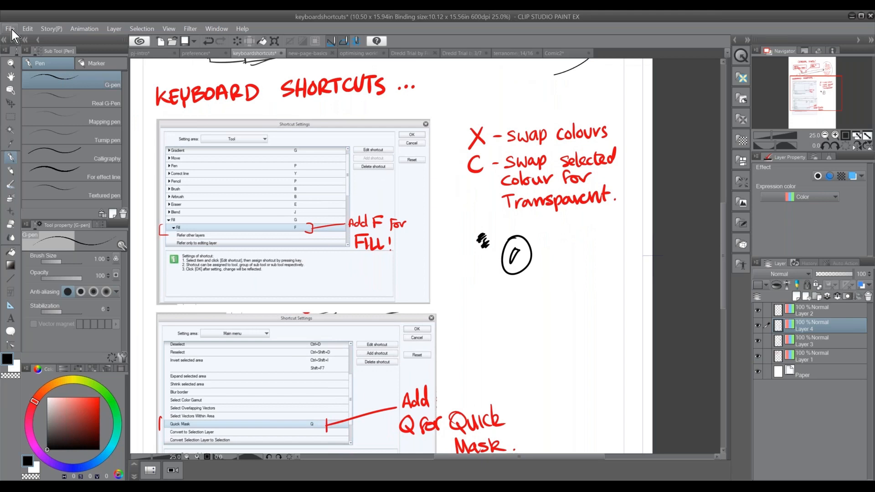
pyautogui.click(10, 29)
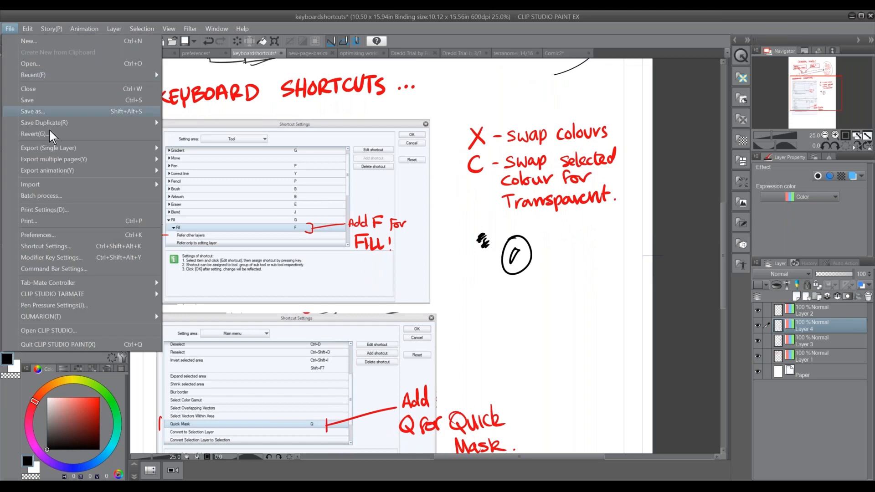
pyautogui.click(111, 248)
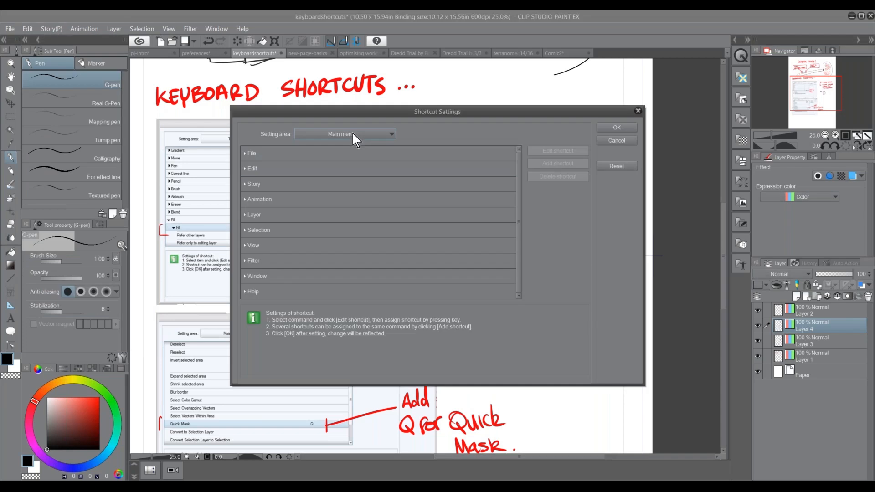
pyautogui.click(356, 135)
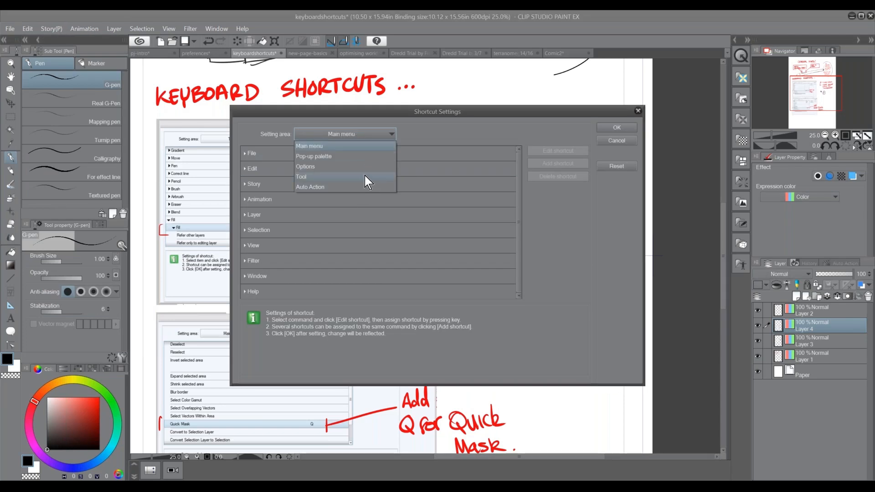
pyautogui.click(362, 176)
# Change the Fill tool's shortcut to F and apply the shortcut settings
pyautogui.scroll(-5, 519, 196)
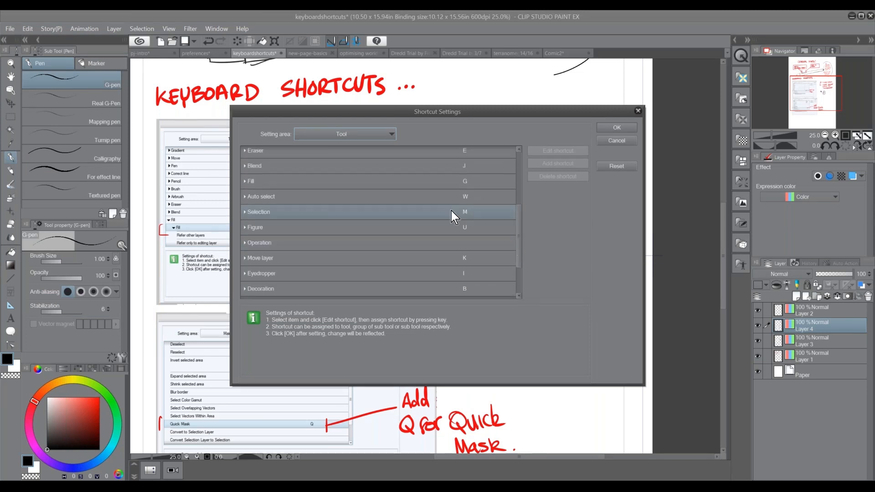
pyautogui.click(244, 181)
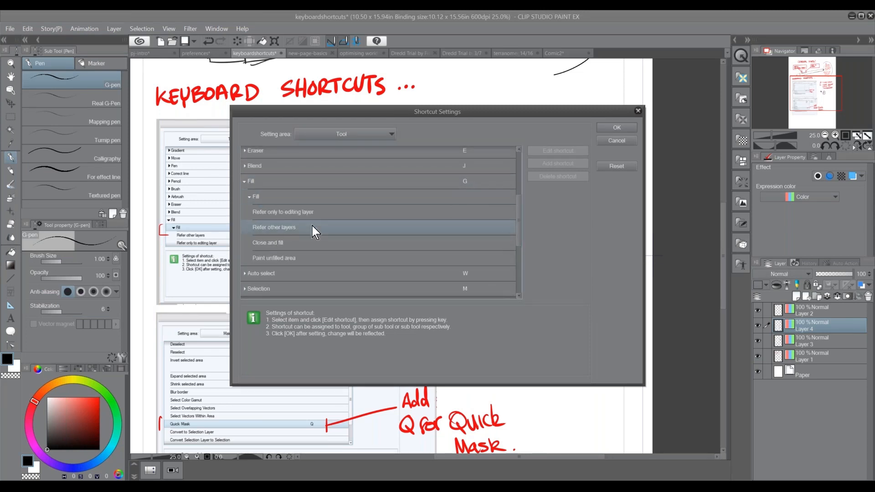
pyautogui.click(249, 197)
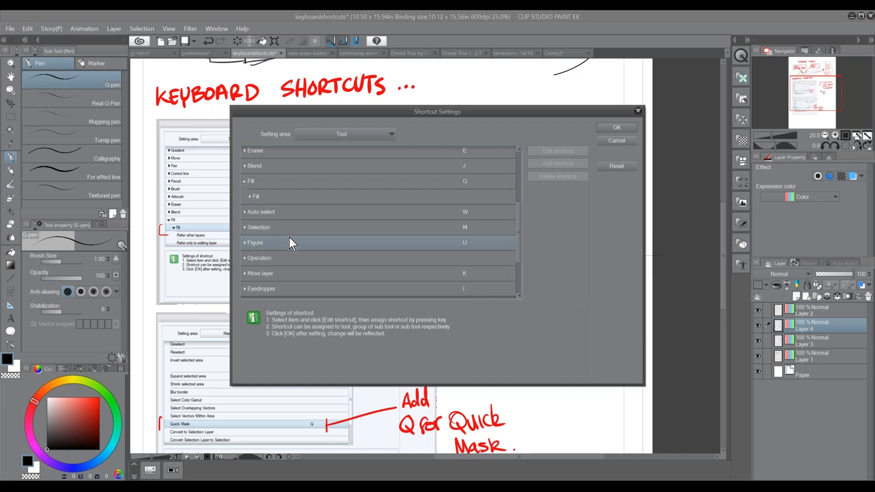
pyautogui.click(250, 197)
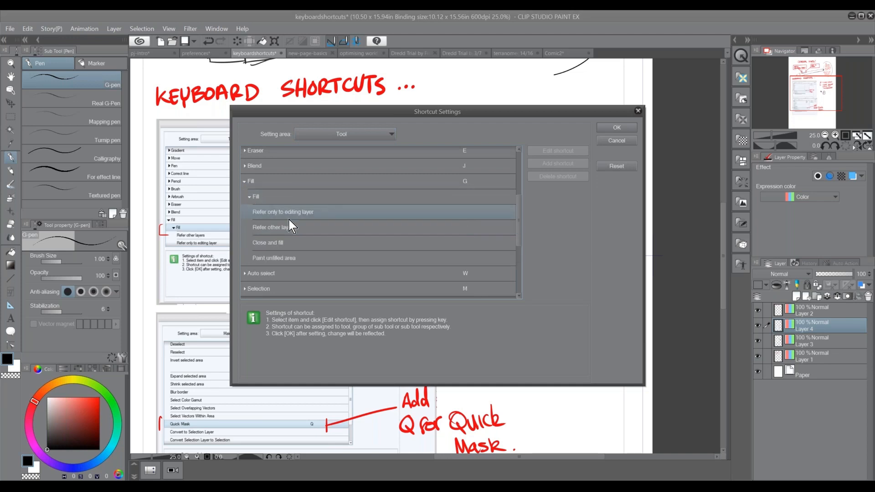
pyautogui.click(328, 184)
pyautogui.moveTo(518, 234)
pyautogui.mouseDown()
pyautogui.moveTo(516, 272)
pyautogui.moveTo(512, 187)
pyautogui.moveTo(504, 220)
pyautogui.mouseUp()
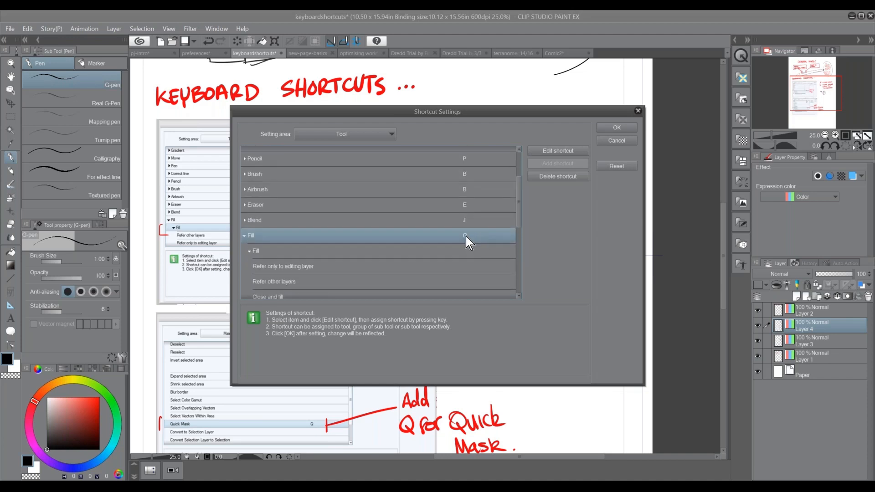
pyautogui.click(545, 153)
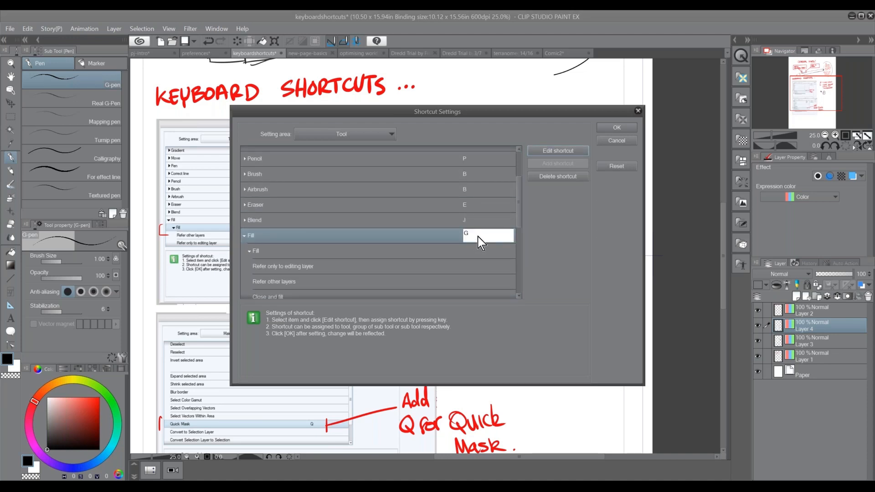
pyautogui.press('f')
pyautogui.moveTo(387, 115); pyautogui.dragTo(236, 117)
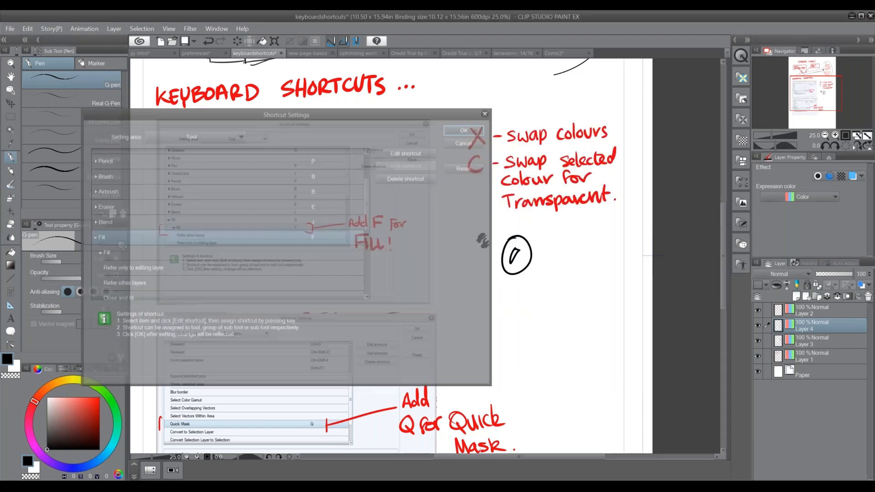
# Draw an oval beneath the scribble with the G-pen and fill it black
pyautogui.moveTo(484, 302)
pyautogui.mouseDown()
pyautogui.moveTo(470, 336)
pyautogui.moveTo(482, 302)
pyautogui.mouseUp()
pyautogui.press('f')
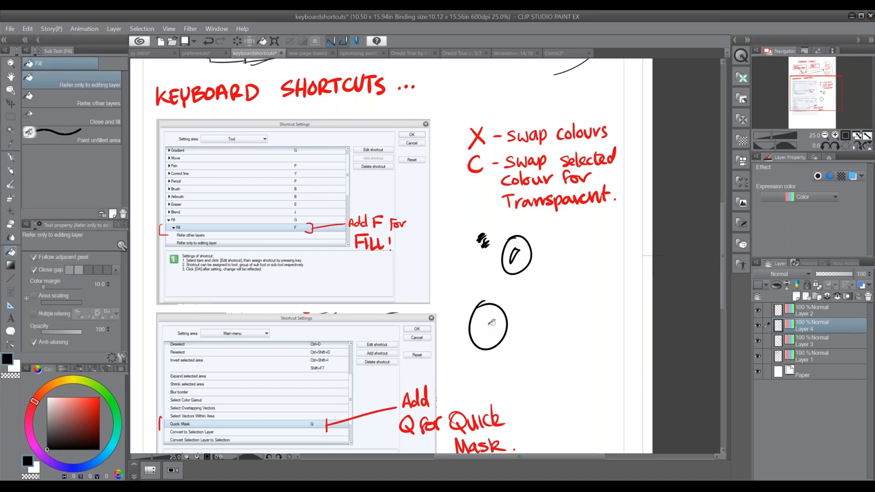
pyautogui.click(494, 322)
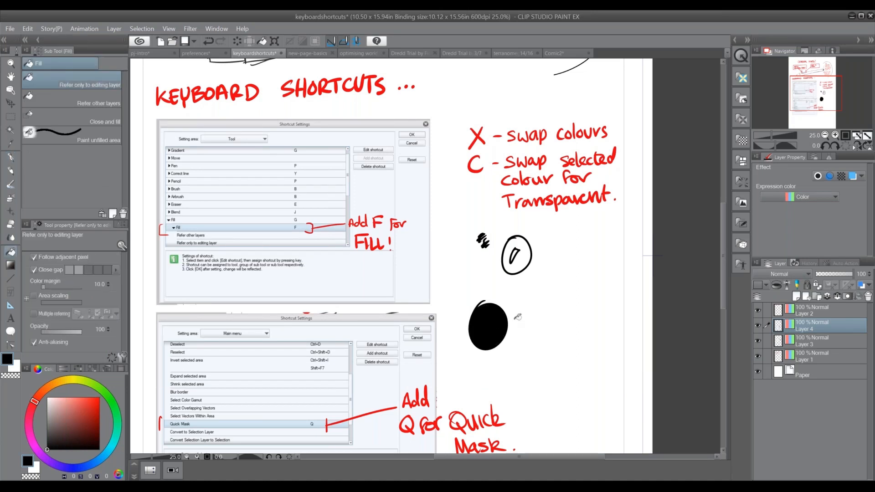
# Draw a rounded shape and a small oval beside the filled oval, filling each black with the Fill tool
pyautogui.press('p')
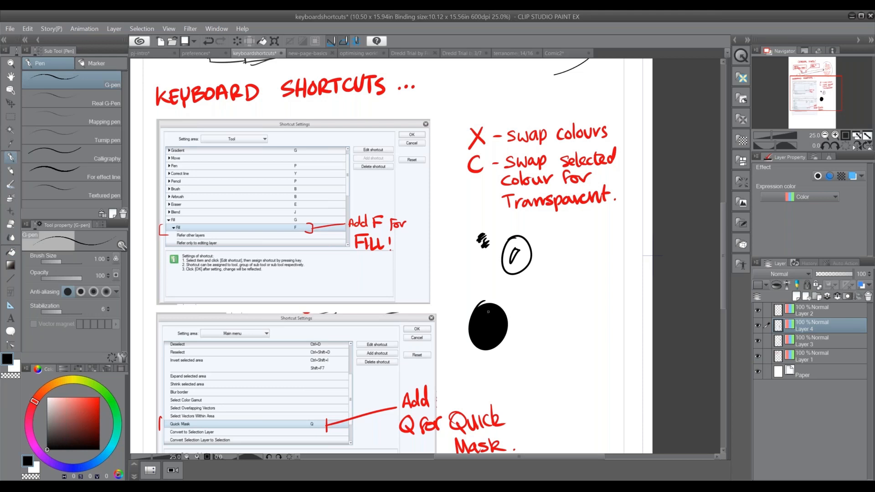
pyautogui.moveTo(537, 289)
pyautogui.mouseDown()
pyautogui.moveTo(538, 325)
pyautogui.moveTo(534, 290)
pyautogui.mouseUp()
pyautogui.press('f')
pyautogui.click(545, 307)
pyautogui.press('p')
pyautogui.moveTo(526, 333); pyautogui.dragTo(519, 339)
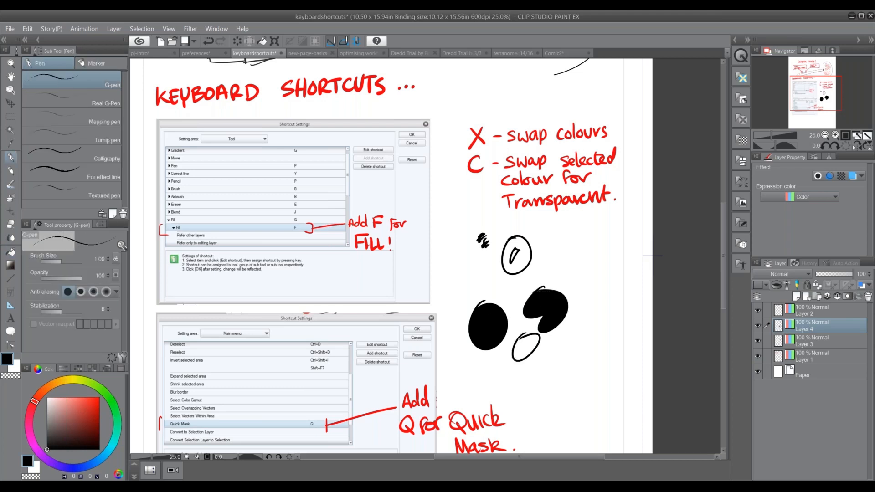
pyautogui.press('f')
pyautogui.click(524, 352)
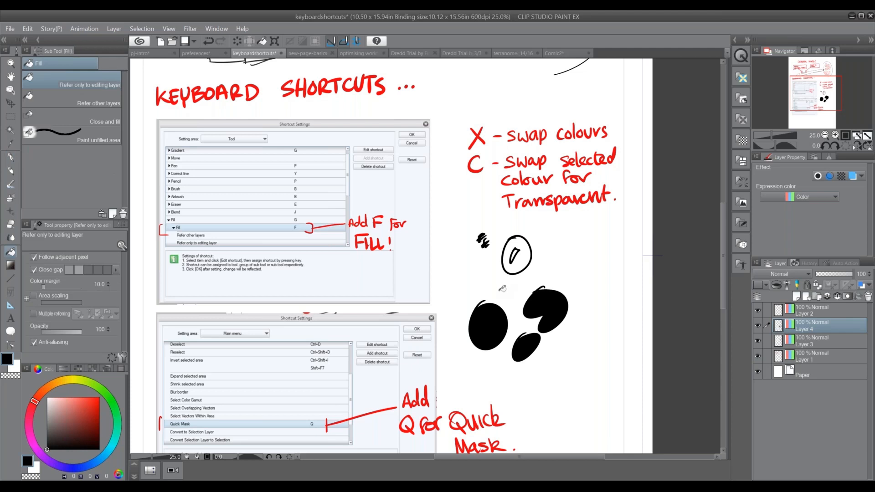
# Draw a small circle beneath the outlined oval with the G-pen and fill it black with the Fill tool
pyautogui.press('p')
pyautogui.moveTo(507, 283); pyautogui.dragTo(511, 283)
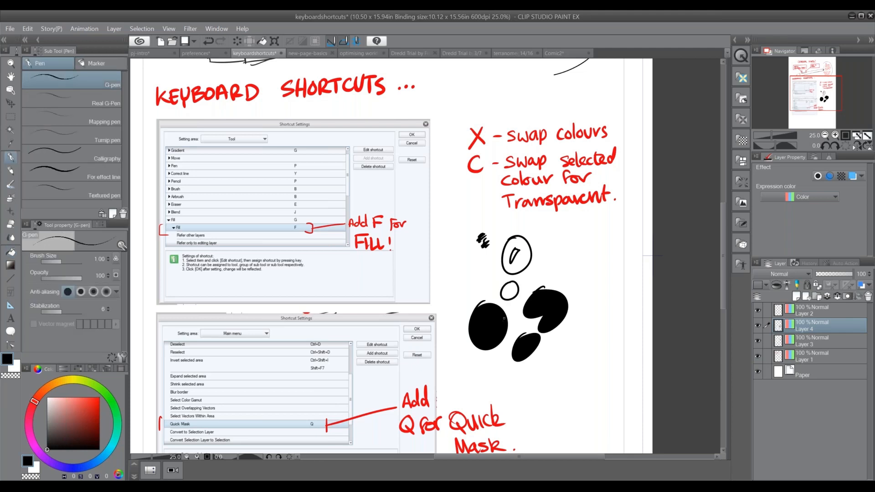
pyautogui.press('f')
pyautogui.press('p')
pyautogui.press('f')
pyautogui.click(512, 292)
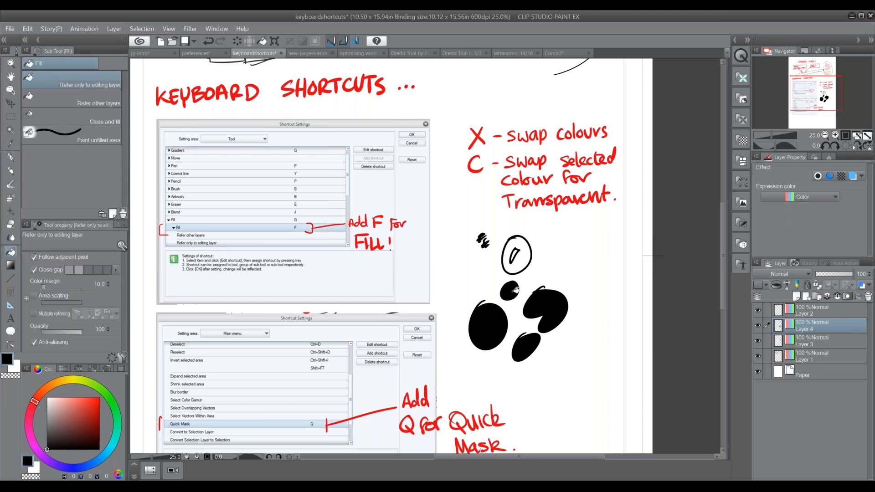
# Return to the G-pen and draw a short stroke just below the small filled circle
pyautogui.press('p')
pyautogui.press('f')
pyautogui.press('p')
pyautogui.moveTo(517, 300); pyautogui.dragTo(504, 312)
# Make a rectangular selection over the lower part of the second Shortcut Settings image
pyautogui.moveTo(489, 402); pyautogui.dragTo(499, 292)
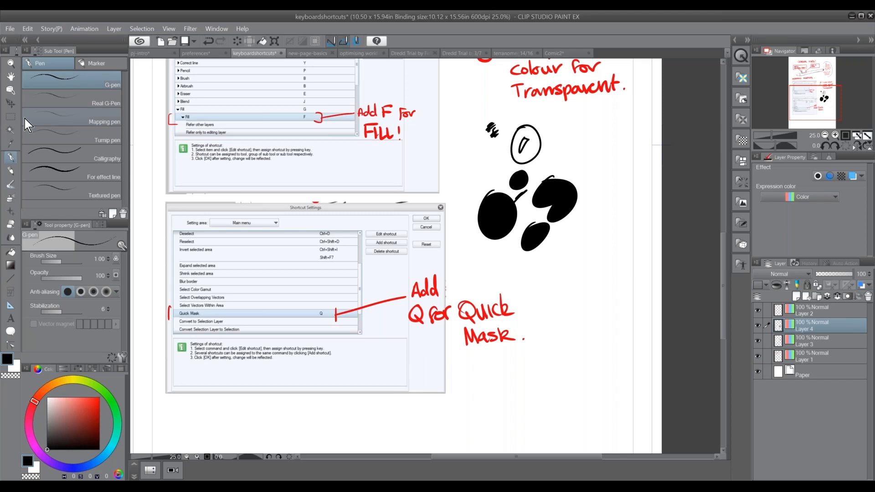
pyautogui.click(11, 115)
pyautogui.moveTo(332, 361); pyautogui.dragTo(384, 383)
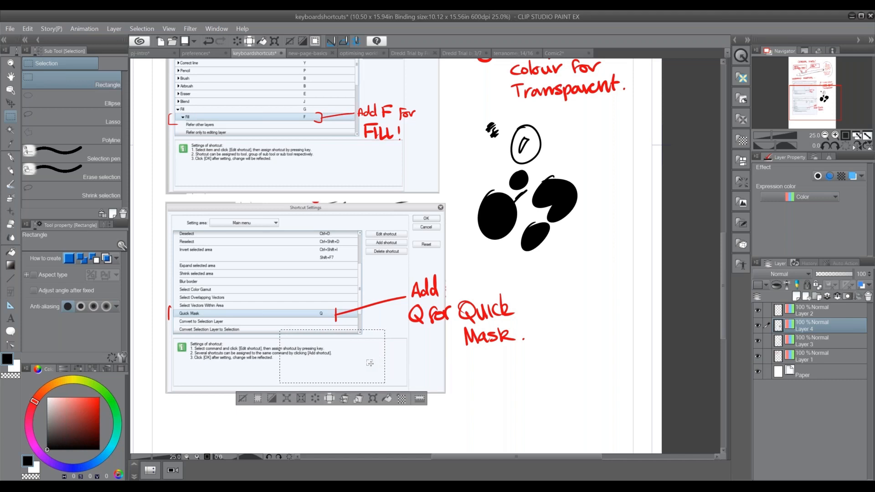
# Hatch the inside of the rectangular selection with the G-pen, and delete the strokes
pyautogui.click(12, 157)
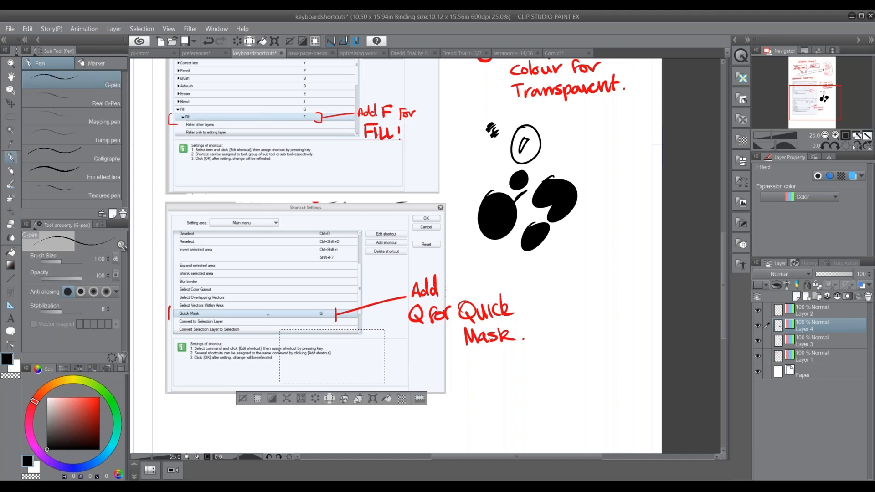
pyautogui.moveTo(315, 330); pyautogui.dragTo(280, 380)
pyautogui.moveTo(341, 330)
pyautogui.mouseDown()
pyautogui.moveTo(363, 370)
pyautogui.moveTo(387, 374)
pyautogui.mouseUp()
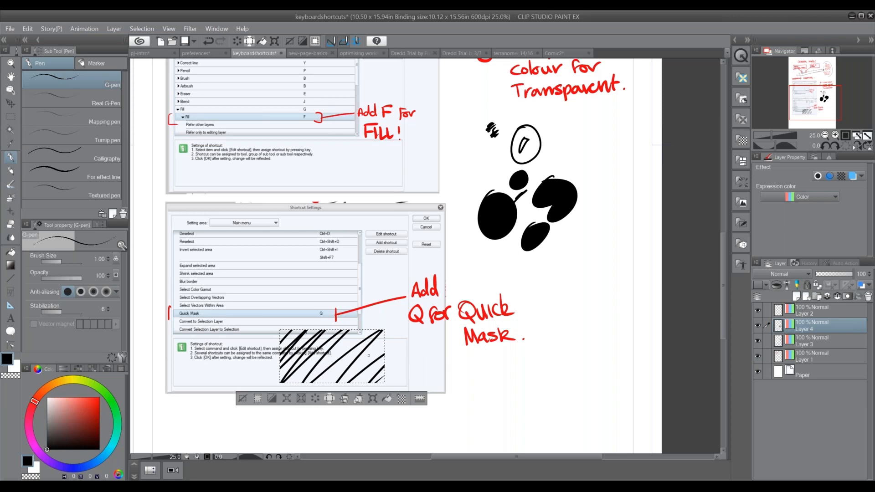
pyautogui.press('Delete')
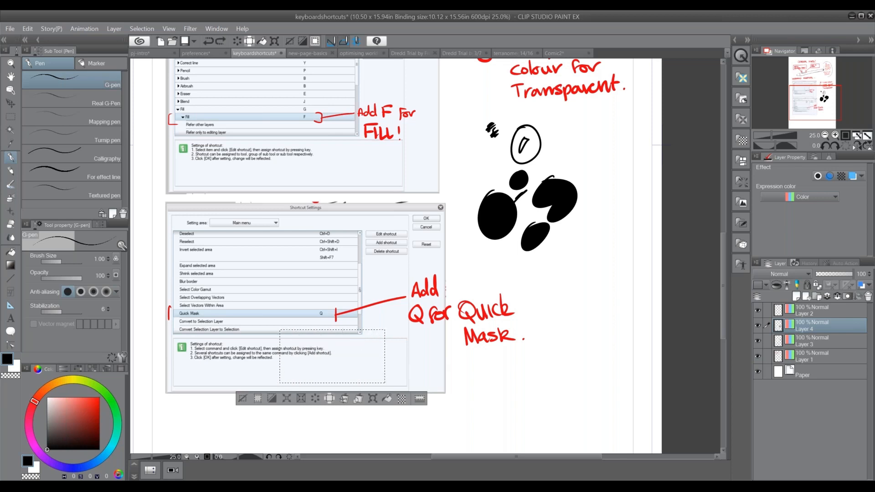
# Turn the rectangular selection into a Quick Mask and extend it with G-pen strokes around its corners and sides
pyautogui.click(169, 28)
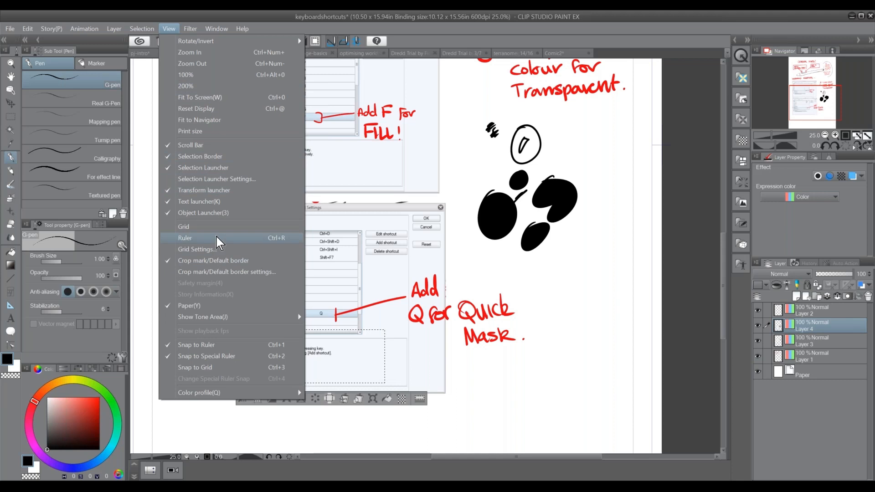
pyautogui.moveTo(137, 30)
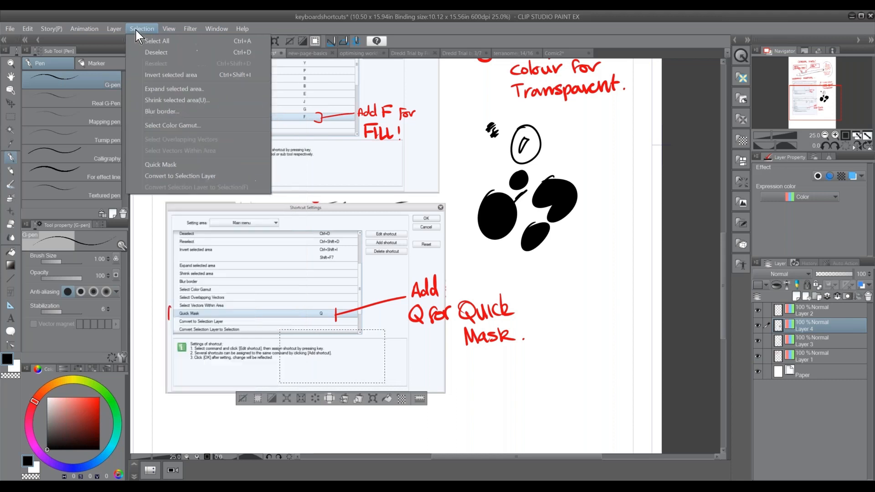
pyautogui.click(175, 165)
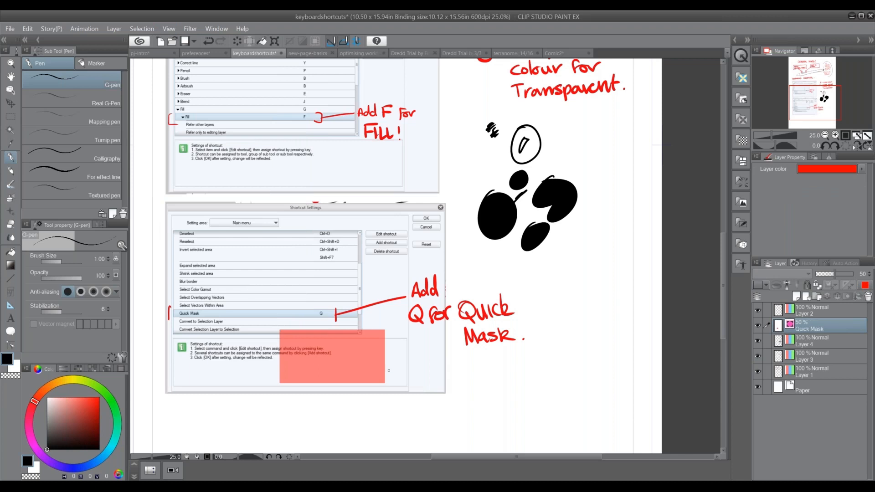
pyautogui.moveTo(389, 362)
pyautogui.mouseDown()
pyautogui.moveTo(396, 360)
pyautogui.moveTo(383, 387)
pyautogui.mouseUp()
pyautogui.moveTo(279, 367)
pyautogui.mouseDown()
pyautogui.moveTo(269, 393)
pyautogui.moveTo(284, 397)
pyautogui.moveTo(265, 382)
pyautogui.mouseUp()
pyautogui.moveTo(396, 352); pyautogui.dragTo(385, 363)
pyautogui.moveTo(393, 323); pyautogui.dragTo(385, 336)
pyautogui.moveTo(290, 323); pyautogui.dragTo(268, 343)
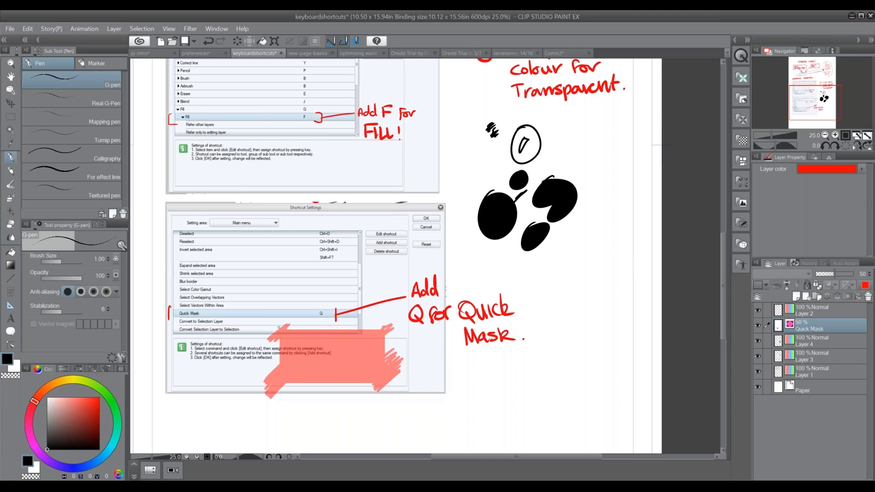
# Convert the Quick Mask back into a selection and hatch across its left part with the G-pen
pyautogui.click(149, 29)
pyautogui.click(185, 165)
pyautogui.moveTo(282, 344)
pyautogui.mouseDown()
pyautogui.moveTo(289, 392)
pyautogui.moveTo(272, 387)
pyautogui.moveTo(292, 331)
pyautogui.moveTo(310, 379)
pyautogui.moveTo(324, 381)
pyautogui.mouseUp()
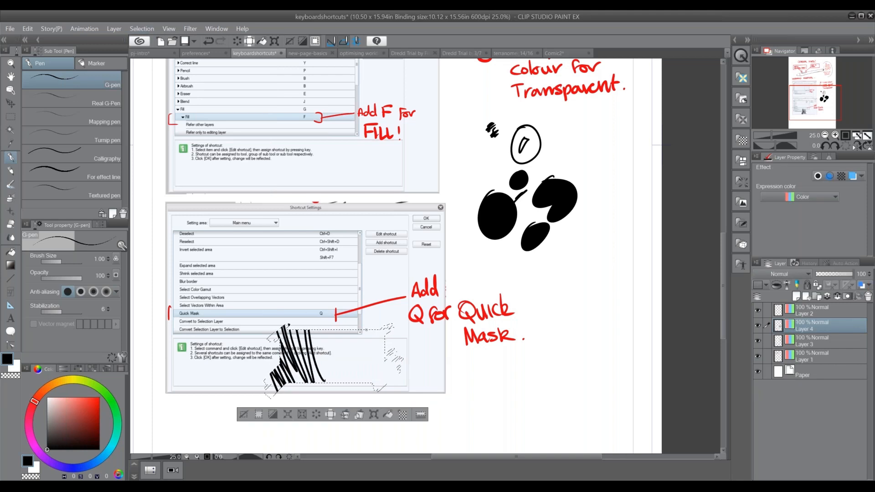
# Deselect, undo back through the hatching and the painted mask strokes, and switch Quick Mask off to restore the rectangular selection
pyautogui.click(244, 415)
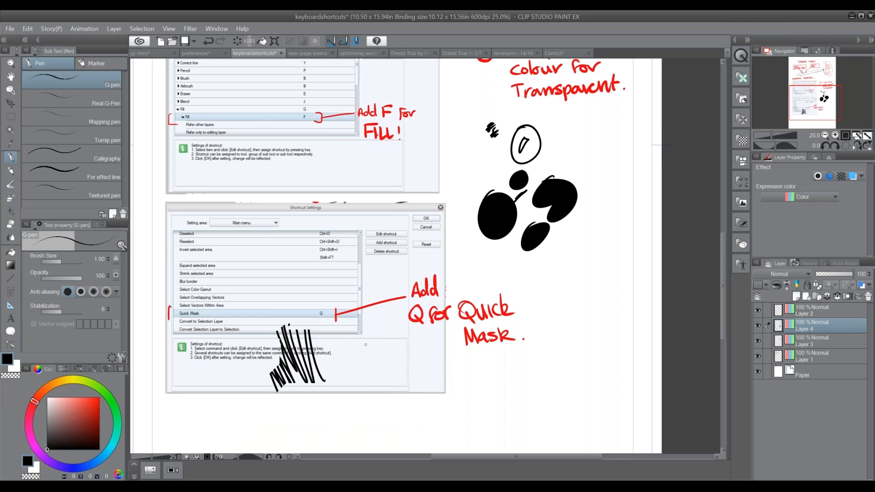
pyautogui.hotkey('ctrl', 'z')
pyautogui.hotkey('ctrl', 'z')
pyautogui.hotkey('ctrl', 'z')
pyautogui.hotkey('ctrl', 'z')
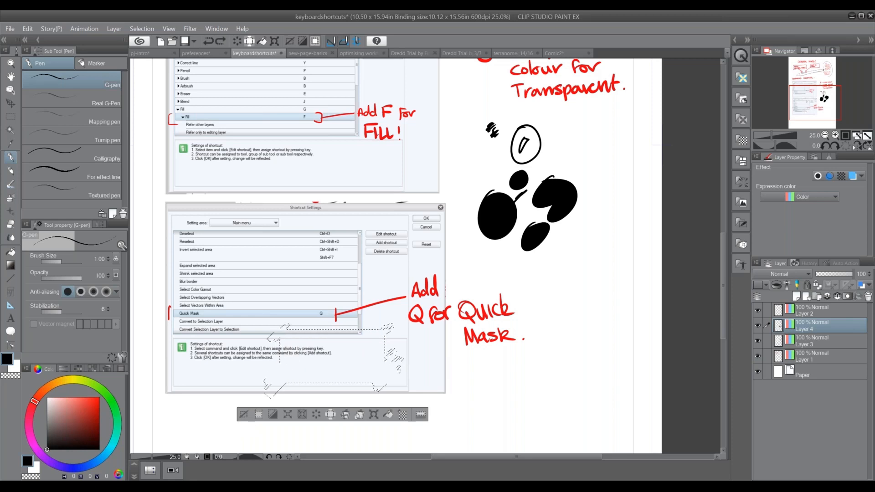
pyautogui.hotkey('ctrl', 'z')
pyautogui.hotkey('ctrl', 'z')
pyautogui.hotkey('ctrl', 'z')
pyautogui.hotkey('ctrl', 'z')
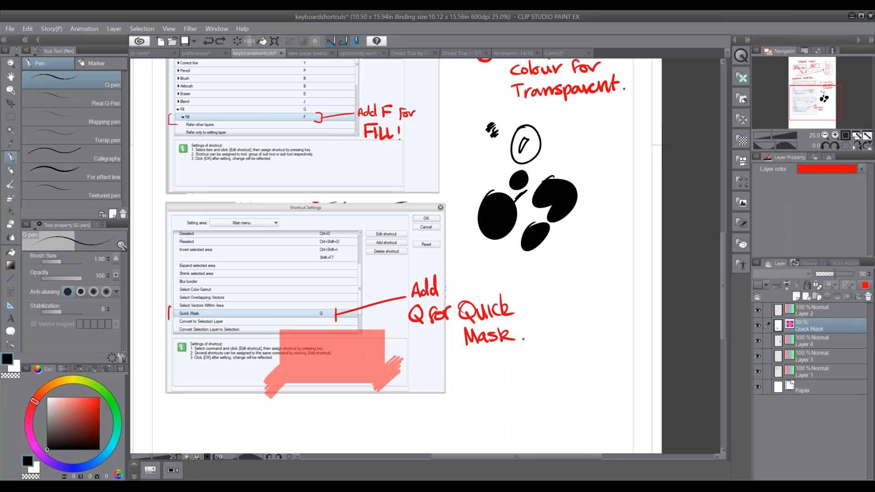
pyautogui.hotkey('ctrl', 'z')
pyautogui.press('q')
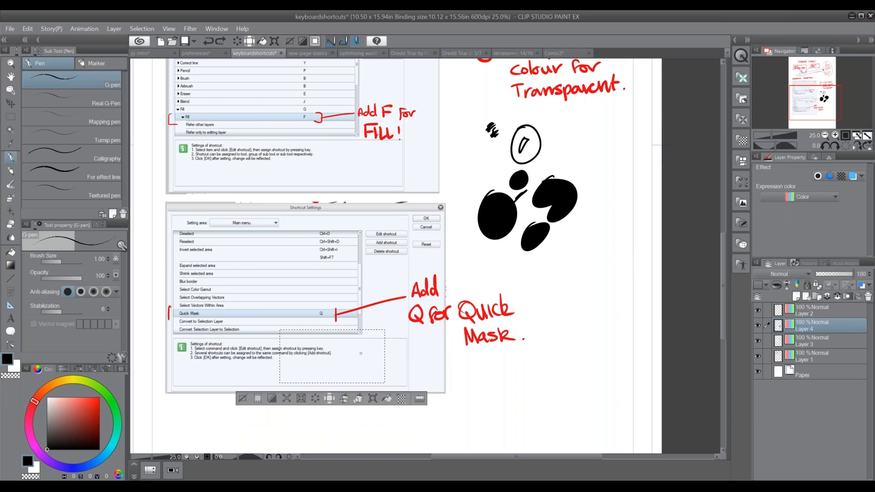
# Clear the rectangular selection from the canvas
pyautogui.click(142, 29)
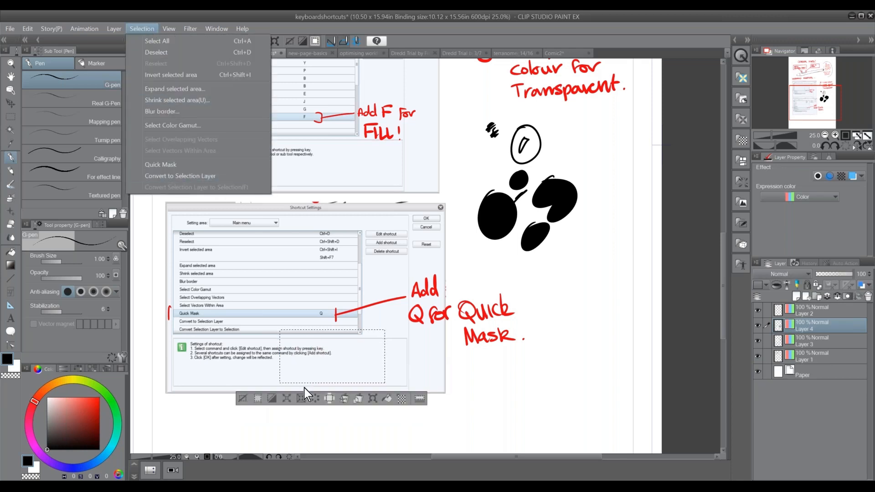
pyautogui.click(241, 400)
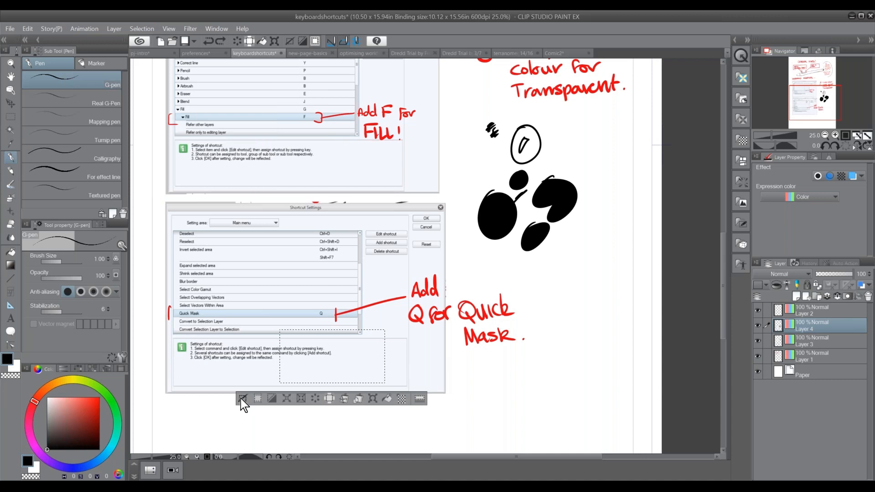
pyautogui.click(241, 400)
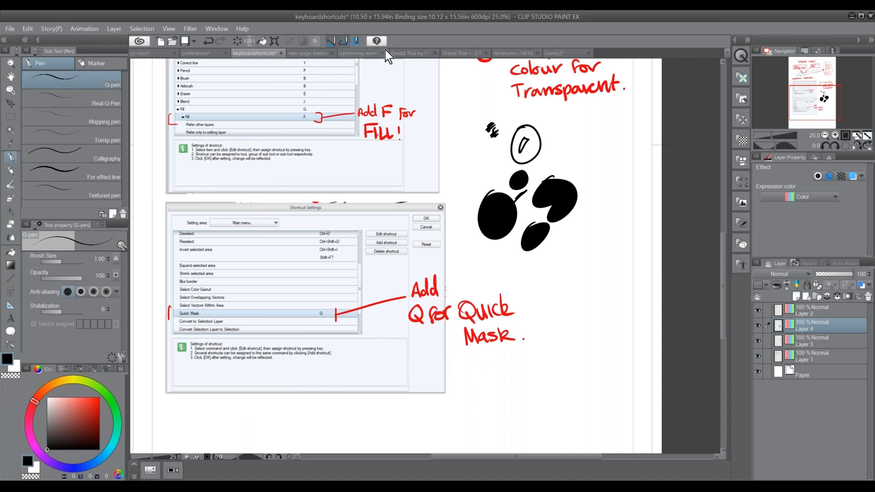
# Switch to the optimising workflow document, enlarge the command bar sketch to 33.3%, and check the workspace with the palettes hidden and restored
pyautogui.click(360, 53)
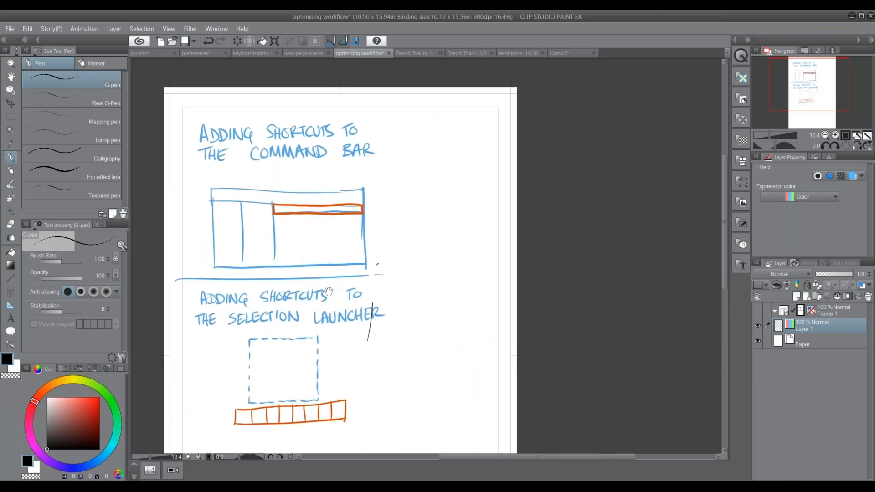
pyautogui.moveTo(329, 290); pyautogui.dragTo(338, 280)
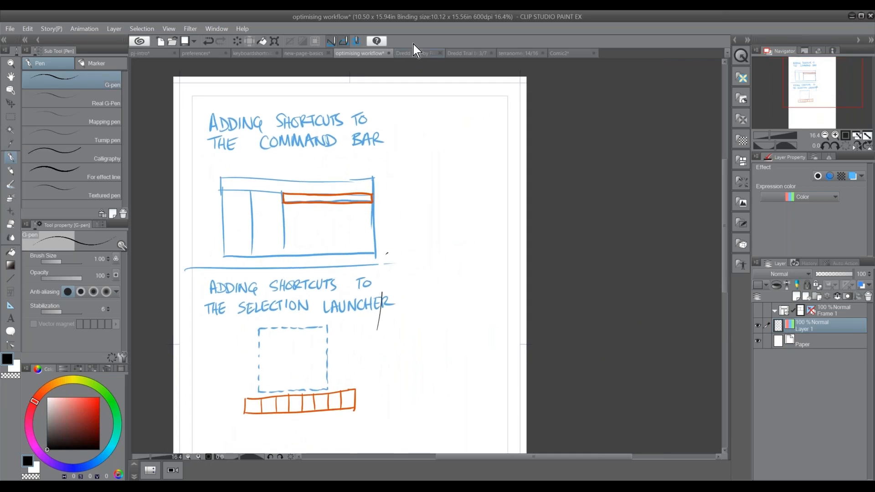
pyautogui.click(835, 135)
pyautogui.moveTo(330, 217); pyautogui.dragTo(496, 250)
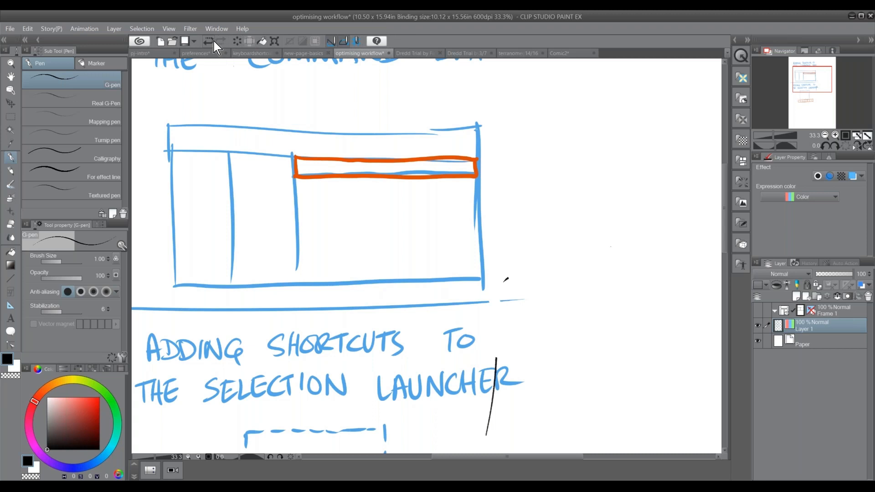
pyautogui.press('Tab')
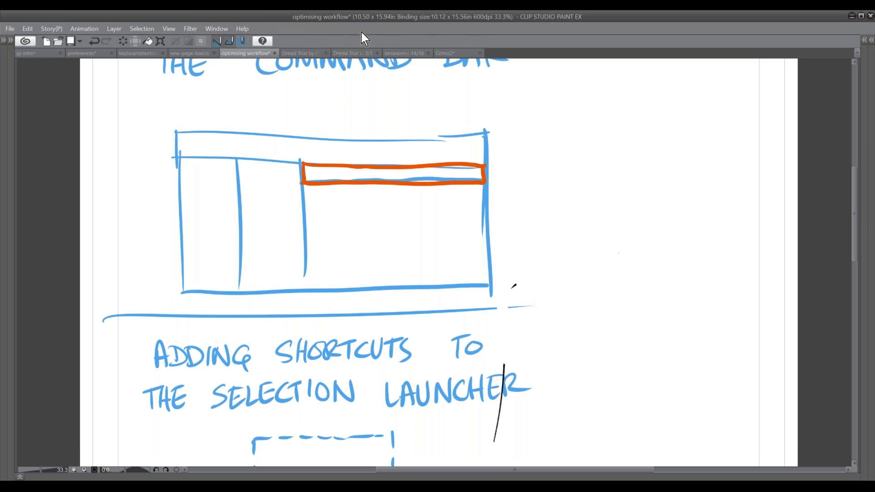
pyautogui.press('Tab')
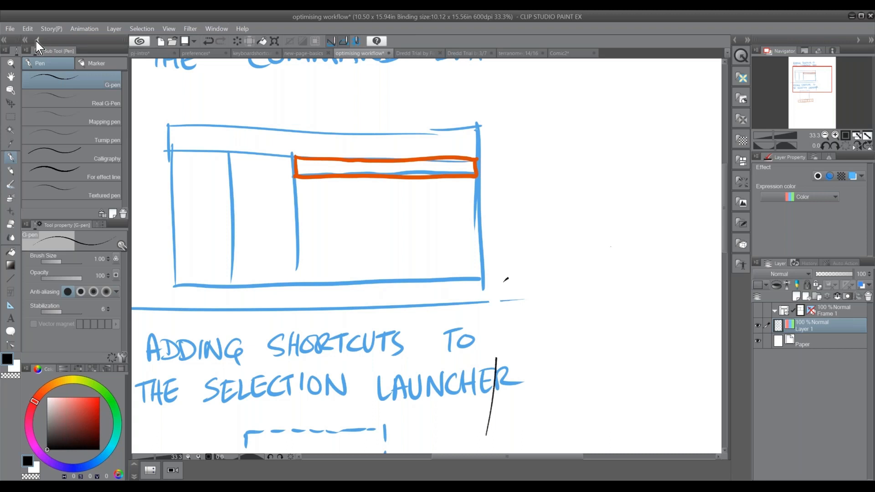
# Open Command Bar Settings and list the Tool commands
pyautogui.click(12, 29)
pyautogui.moveTo(26, 29)
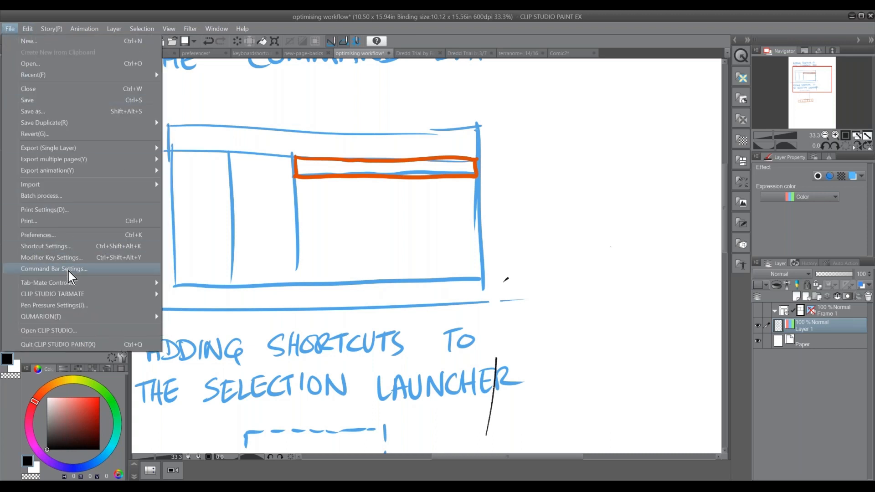
pyautogui.click(71, 269)
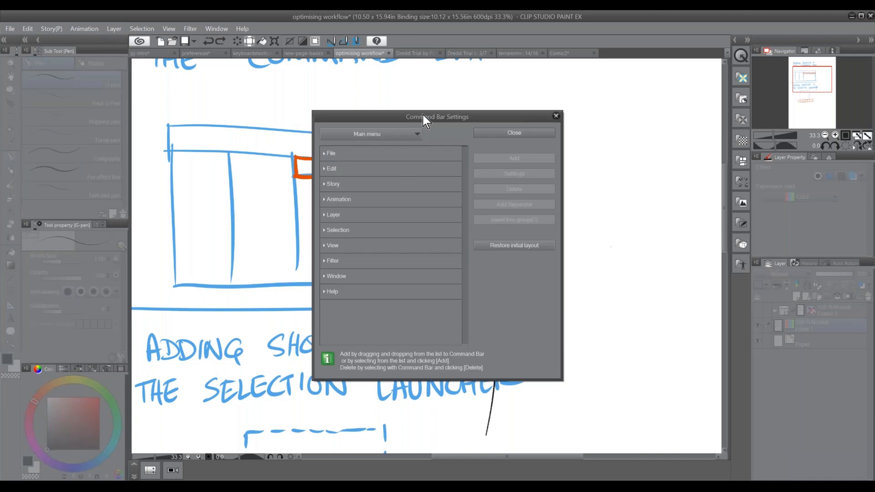
pyautogui.moveTo(416, 117); pyautogui.dragTo(332, 135)
pyautogui.click(325, 154)
pyautogui.click(276, 197)
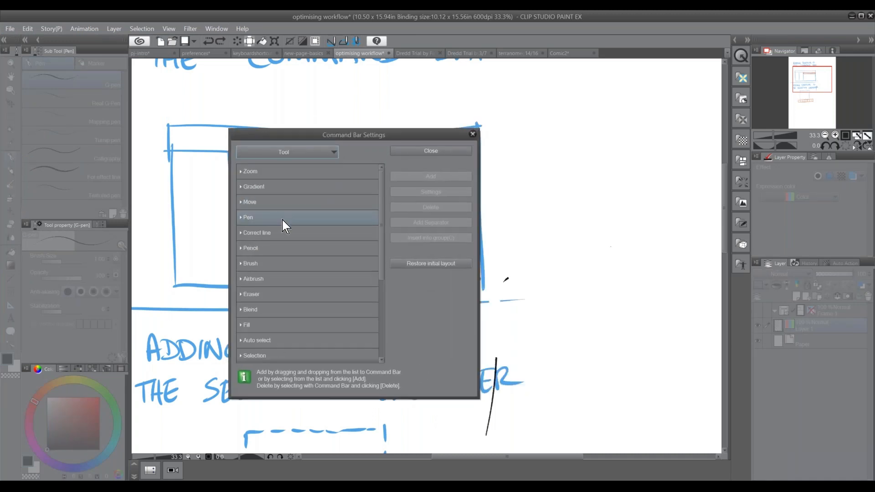
# Add the Pen tool to the command bar and close its settings
pyautogui.click(256, 218)
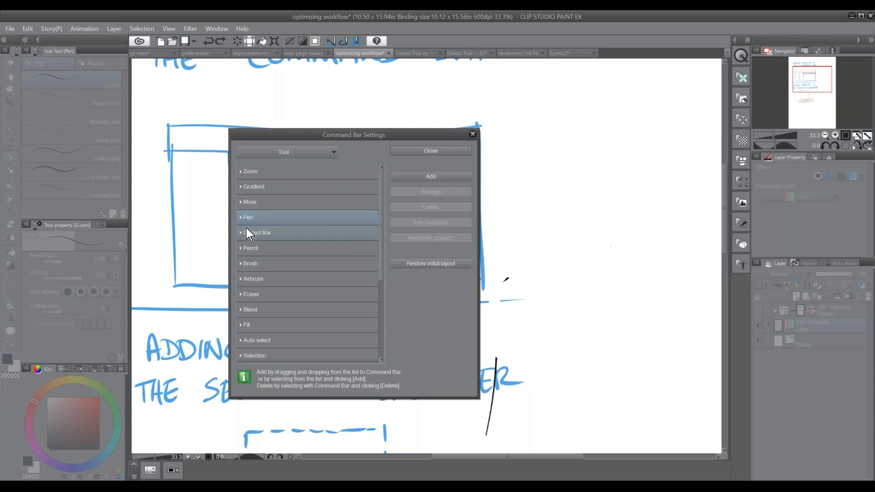
pyautogui.click(414, 176)
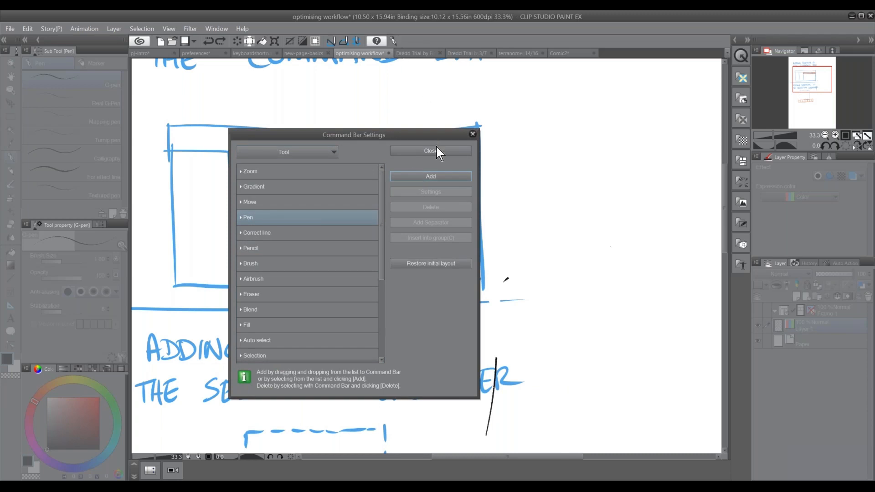
pyautogui.click(474, 134)
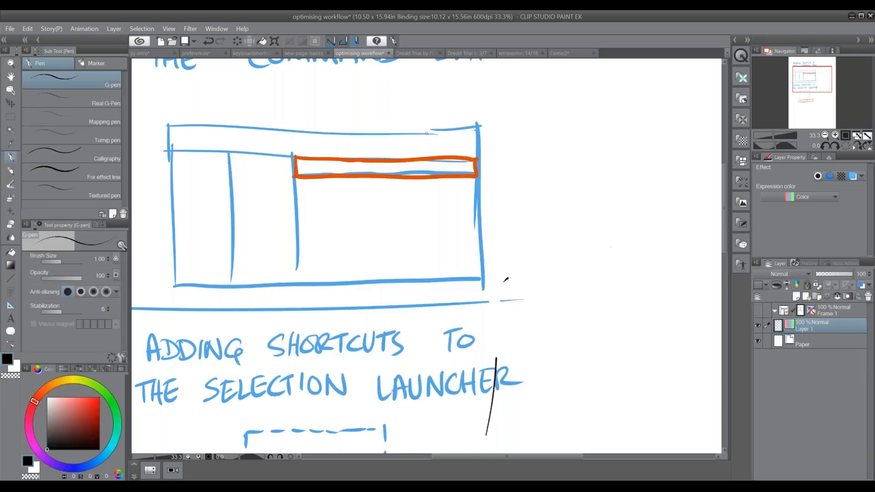
# Hide the palettes, scribble with the G-pen beside the blue window sketch, and show the palettes again
pyautogui.press('Tab')
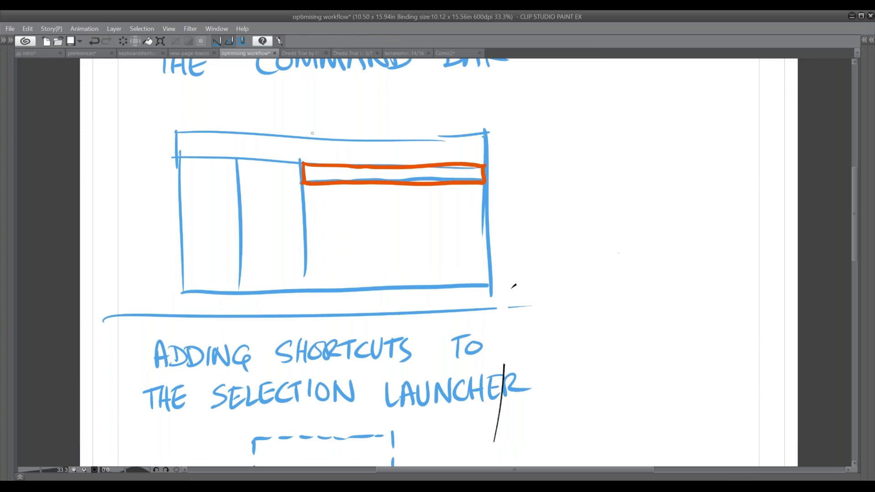
pyautogui.moveTo(138, 169)
pyautogui.mouseDown()
pyautogui.moveTo(139, 177)
pyautogui.moveTo(161, 164)
pyautogui.mouseUp()
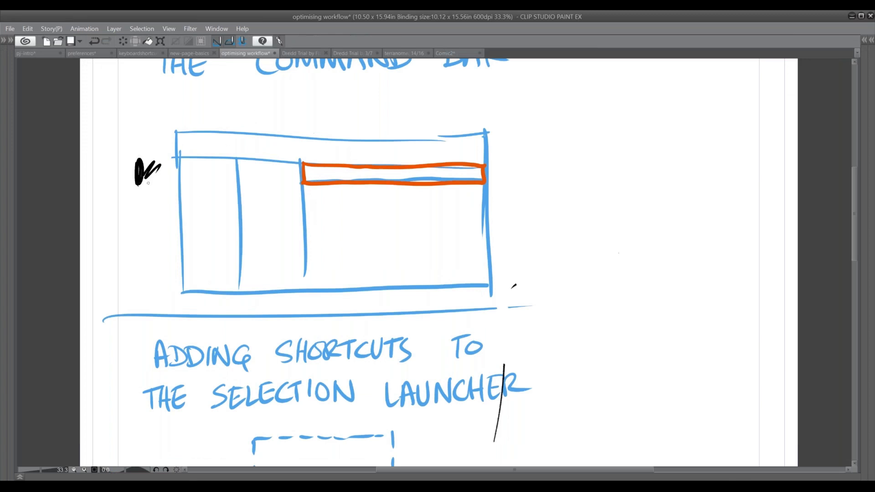
pyautogui.press('Tab')
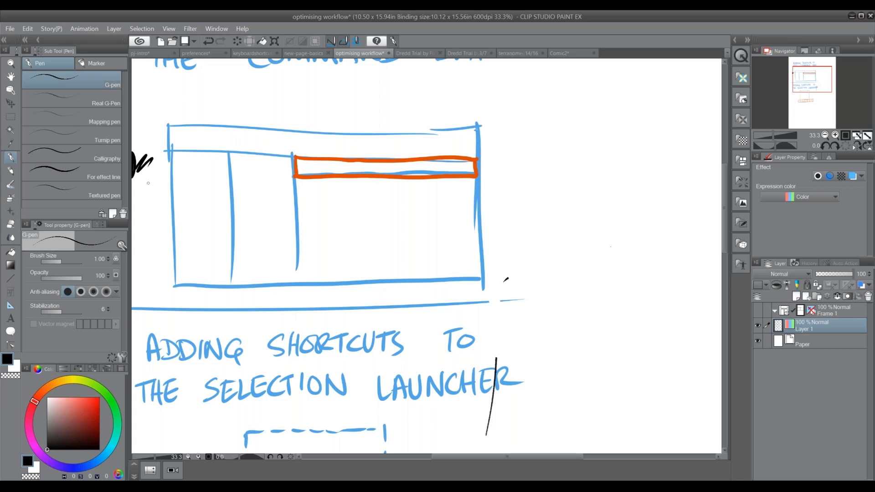
# Hide all palettes so that only the canvas and command bar remain
pyautogui.click(11, 29)
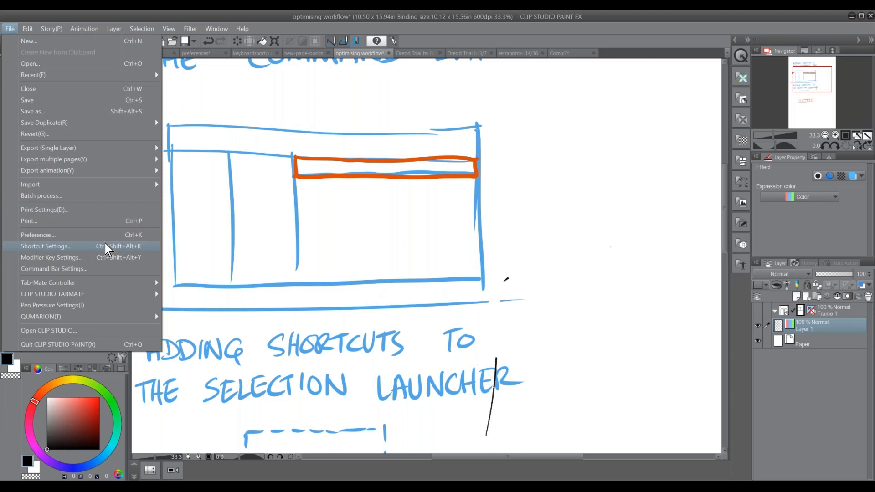
pyautogui.click(382, 213)
pyautogui.press('Tab')
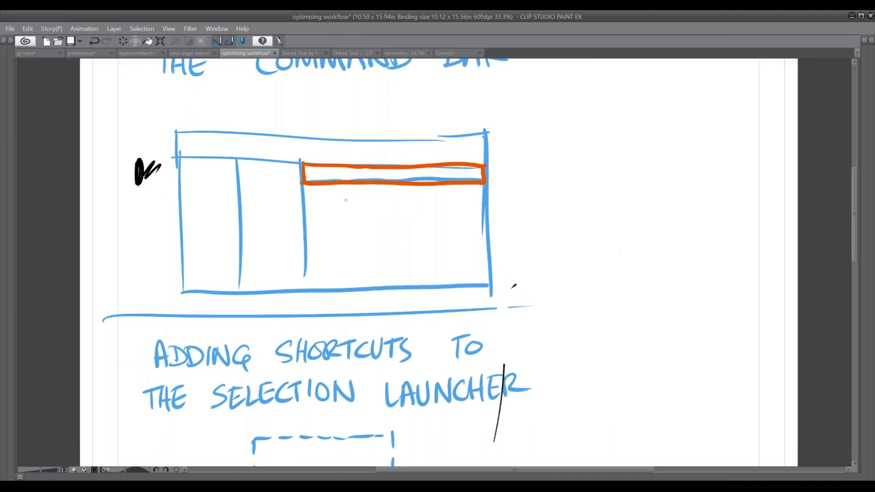
# Show the palettes again and make a rectangular selection over the dashed blue square in the selection launcher section
pyautogui.moveTo(439, 211); pyautogui.dragTo(384, 287)
pyautogui.moveTo(425, 366)
pyautogui.mouseDown()
pyautogui.moveTo(434, 261)
pyautogui.moveTo(425, 248)
pyautogui.mouseUp()
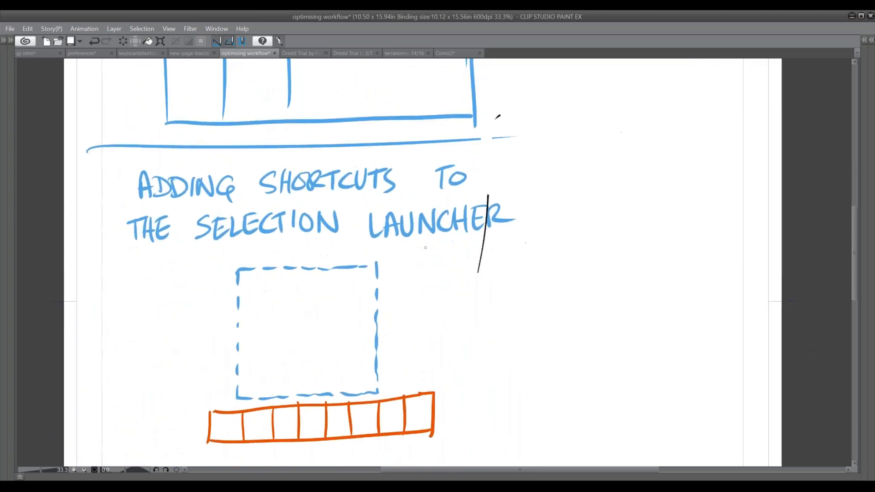
pyautogui.press('capslock')
pyautogui.press('capslock')
pyautogui.press('Tab')
pyautogui.moveTo(377, 308); pyautogui.dragTo(401, 182)
pyautogui.click(10, 117)
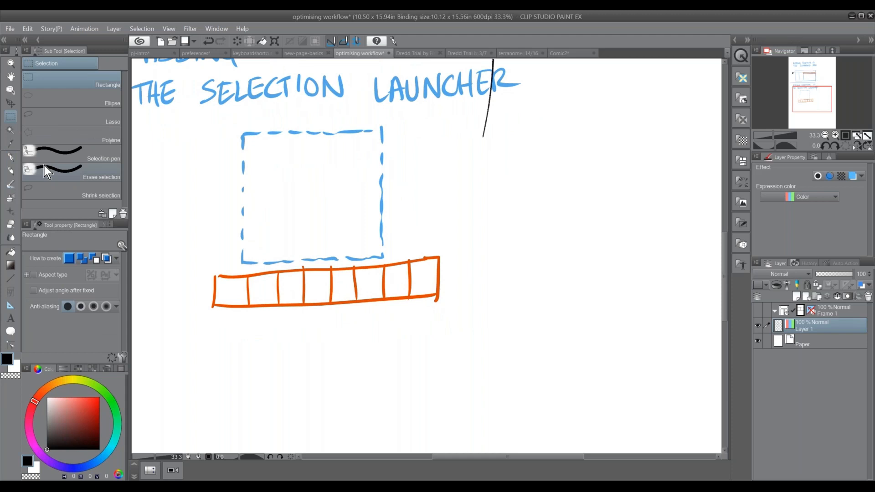
pyautogui.moveTo(242, 133); pyautogui.dragTo(384, 258)
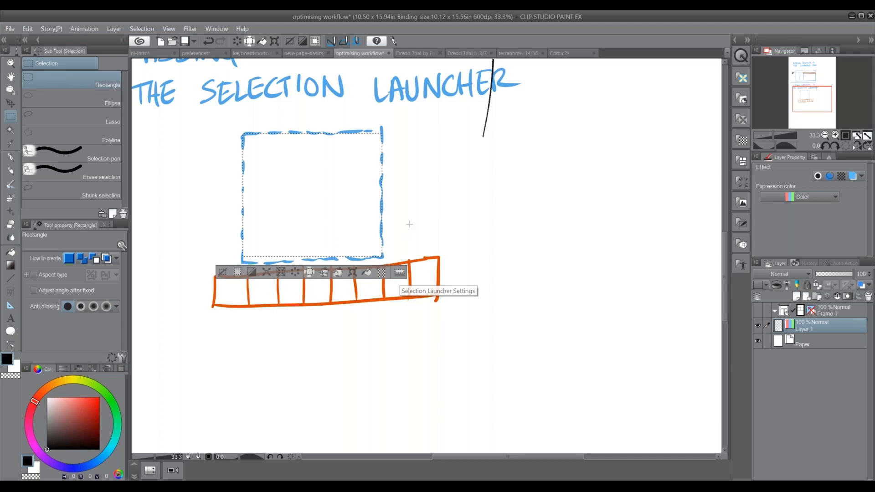
# Reselect the dashed blue square, fill it with black from the selection launcher, and undo the fill
pyautogui.click(372, 205)
pyautogui.moveTo(274, 167); pyautogui.dragTo(394, 262)
pyautogui.click(422, 249)
pyautogui.moveTo(242, 133); pyautogui.dragTo(384, 256)
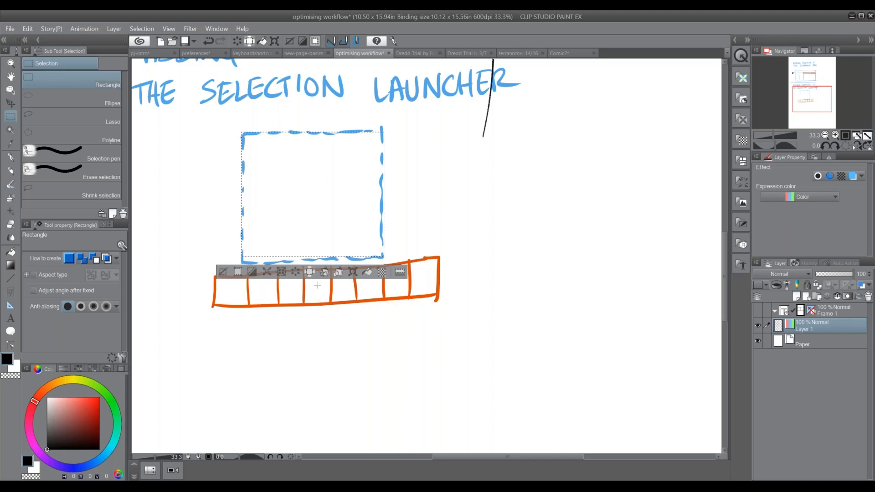
pyautogui.click(369, 272)
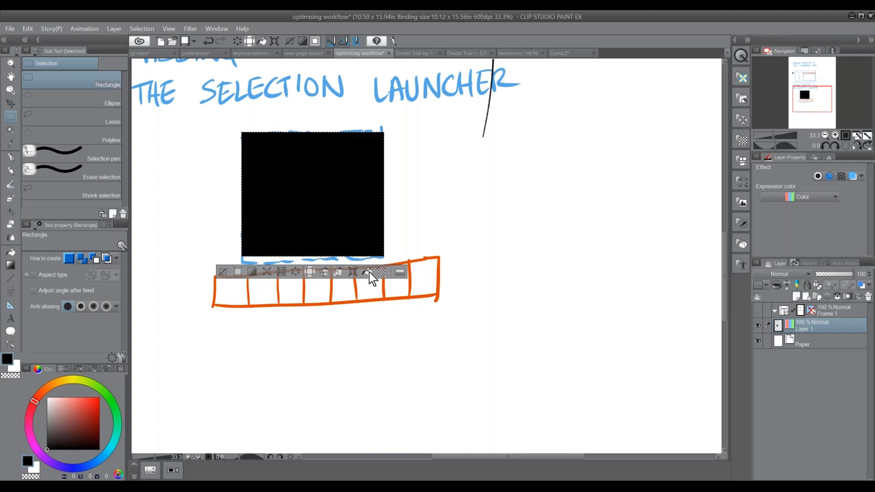
pyautogui.hotkey('ctrl', 'z')
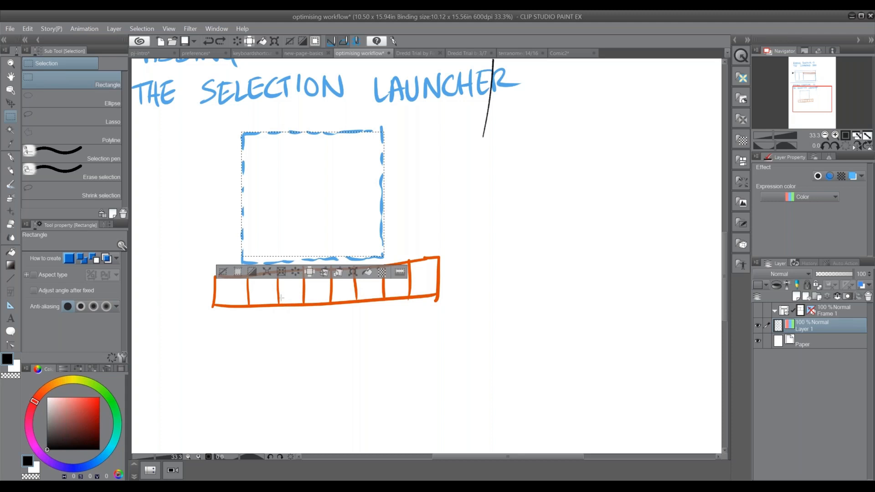
# Invert the selection and invert it back, then clear it and select the dashed blue square again
pyautogui.click(253, 273)
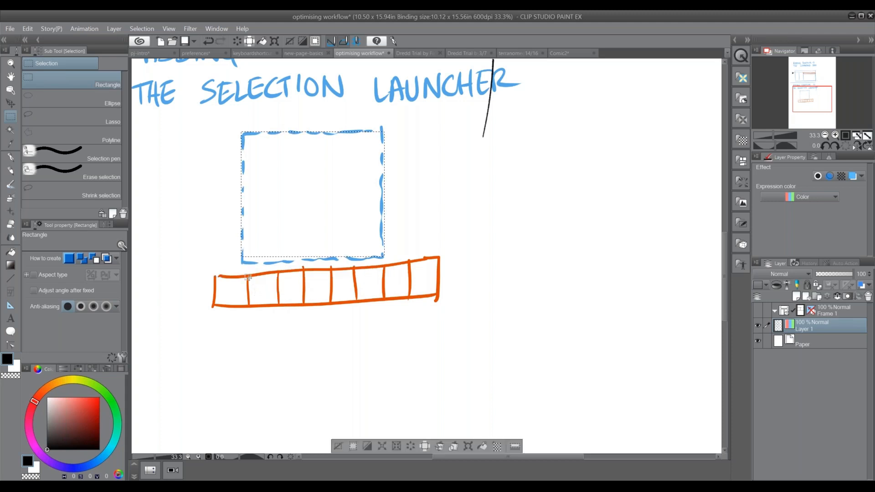
pyautogui.click(367, 446)
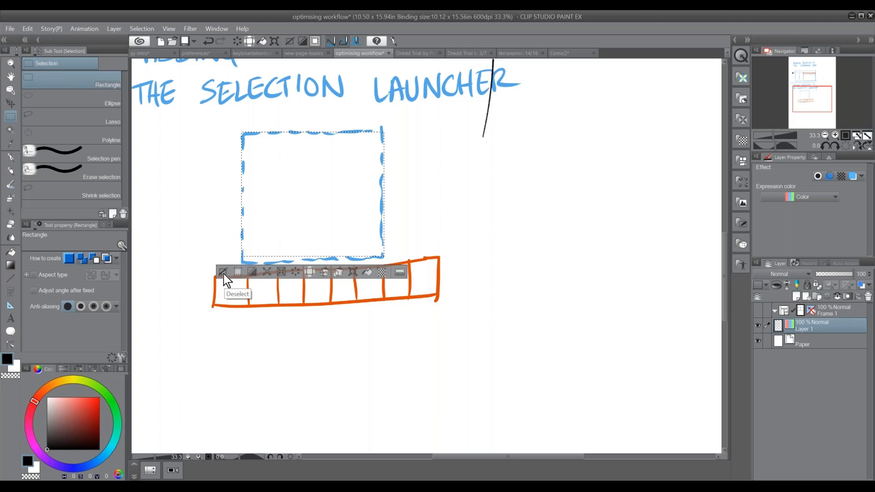
pyautogui.click(224, 272)
pyautogui.moveTo(287, 161); pyautogui.dragTo(382, 258)
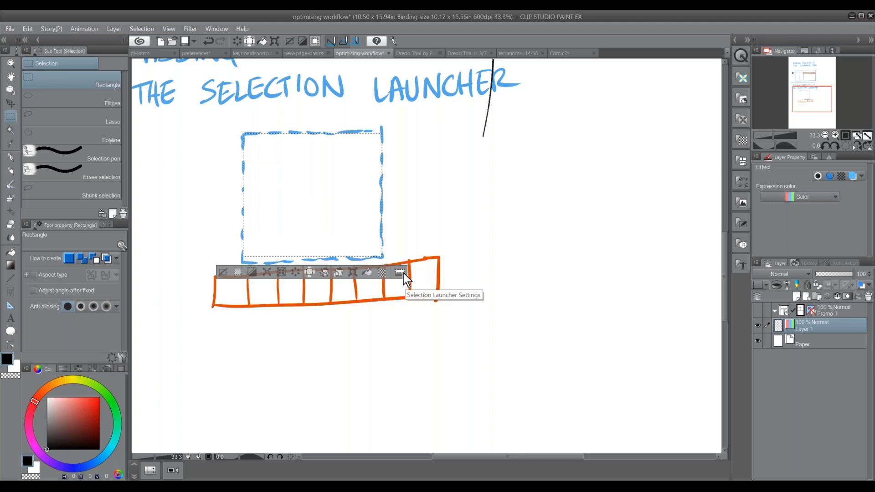
# Open the Selection Launcher Settings and look through the Tool, Drawing color and Options lists
pyautogui.click(403, 274)
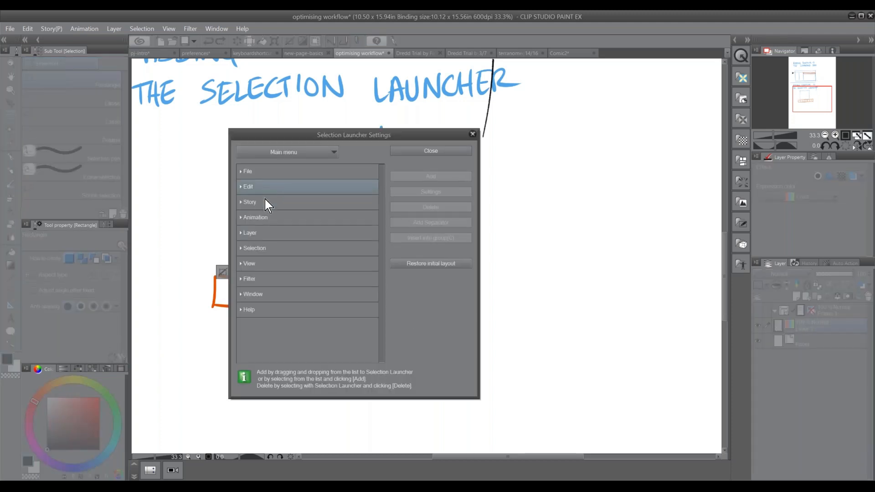
pyautogui.click(285, 153)
pyautogui.click(265, 196)
pyautogui.click(296, 153)
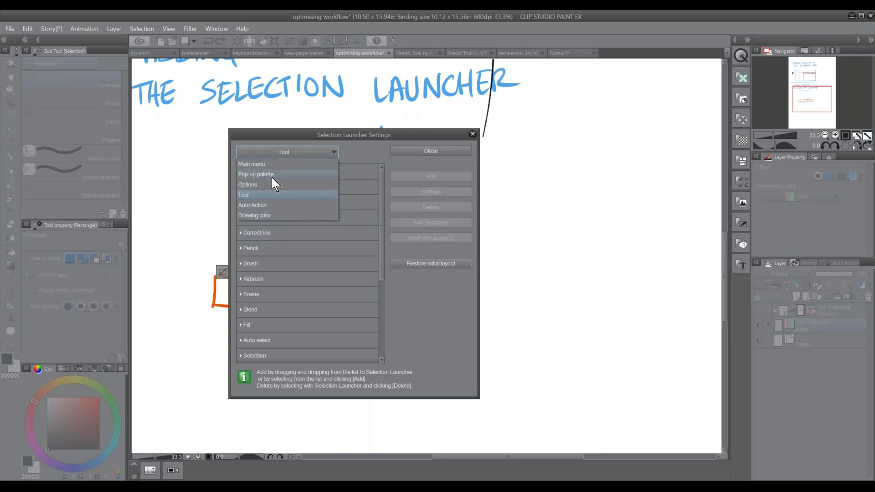
pyautogui.click(267, 213)
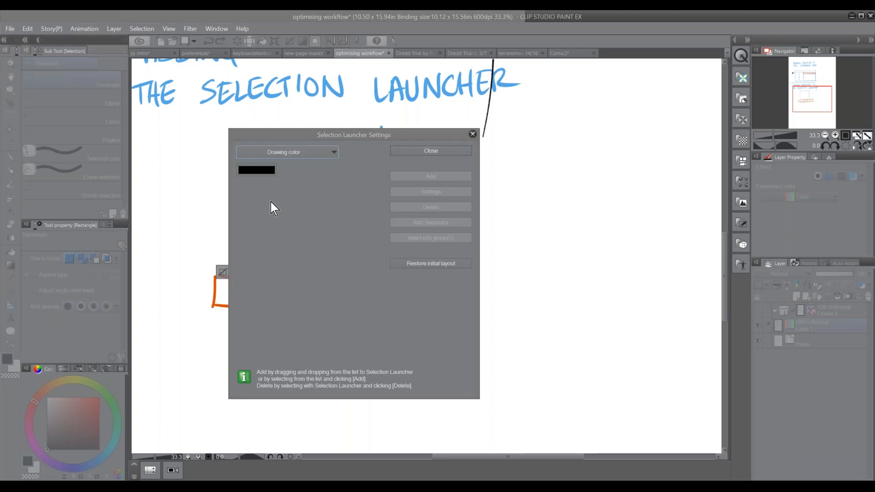
pyautogui.click(256, 169)
pyautogui.click(542, 195)
pyautogui.click(292, 153)
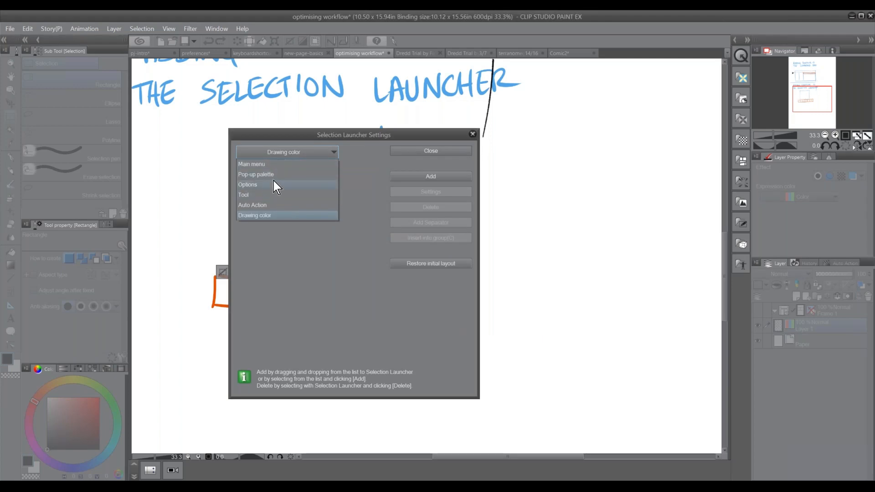
pyautogui.click(268, 186)
# Add the Gradient group from the Tool commands to the selection launcher and close its settings
pyautogui.click(309, 154)
pyautogui.click(272, 196)
pyautogui.click(273, 186)
pyautogui.doubleClick(246, 191)
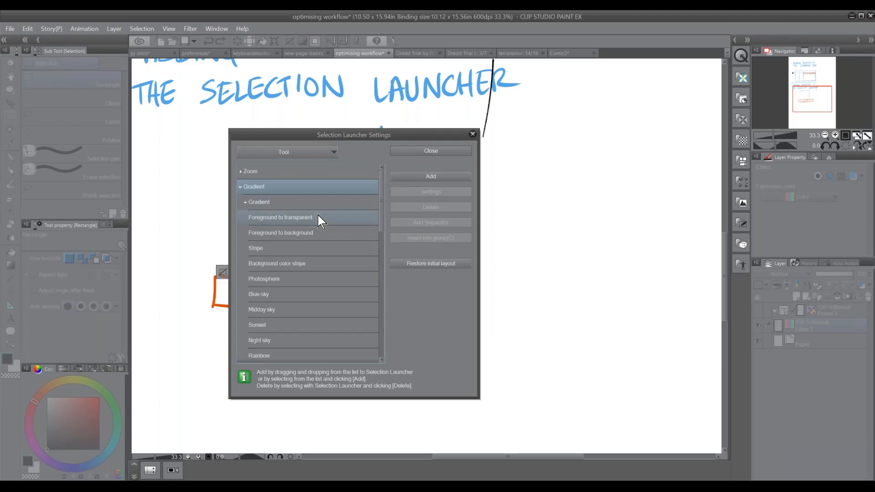
pyautogui.click(335, 203)
pyautogui.click(442, 176)
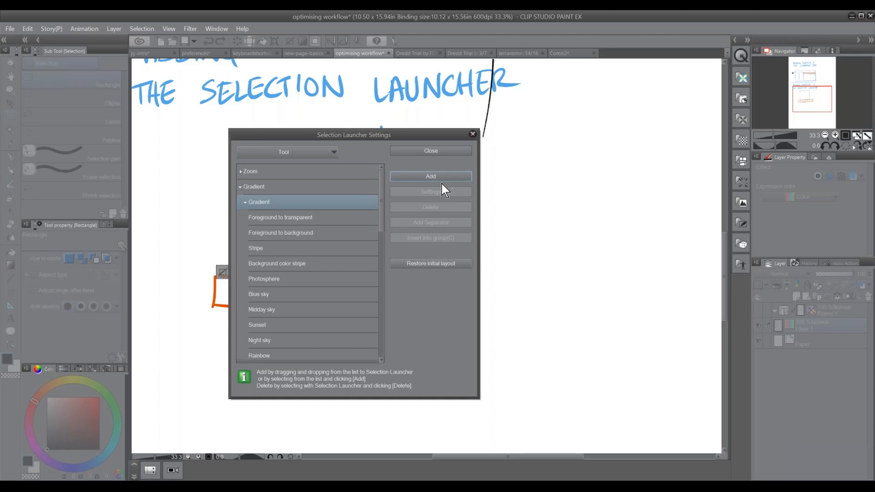
pyautogui.click(445, 150)
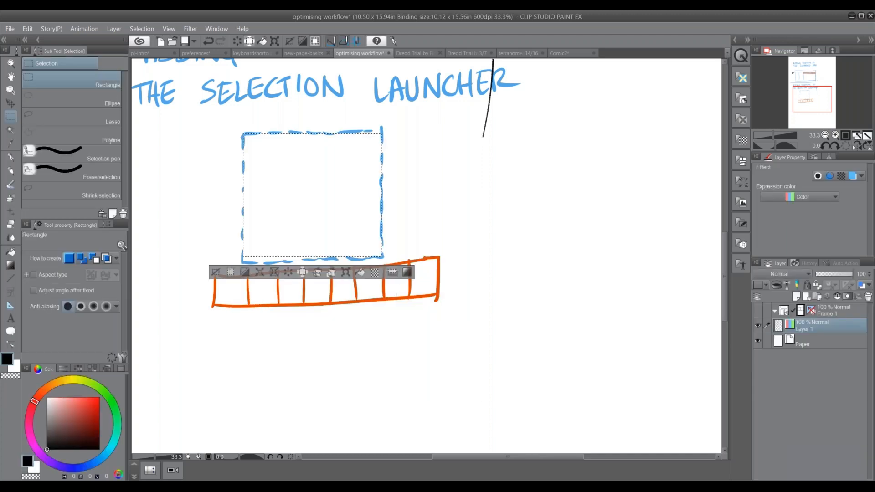
# Use the launcher's Gradient tool to draw a black foreground-to-transparent gradient down the selected square, and undo it
pyautogui.click(409, 274)
pyautogui.moveTo(298, 134); pyautogui.dragTo(341, 256)
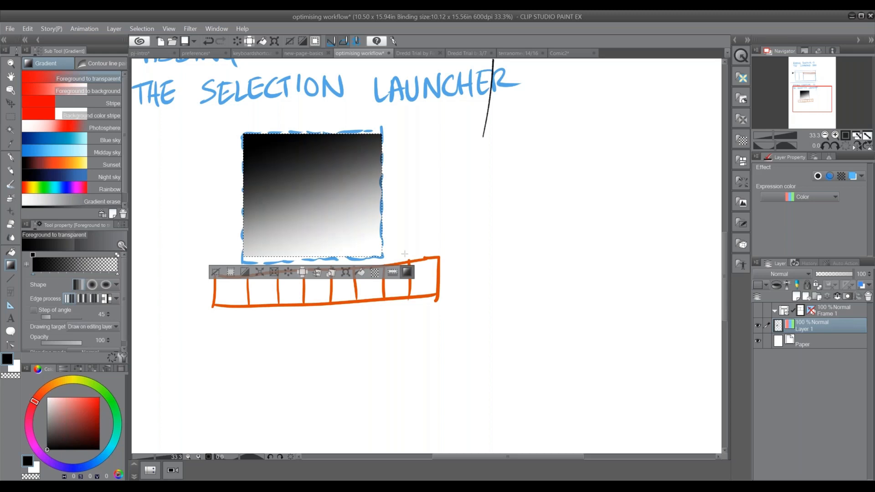
pyautogui.hotkey('ctrl', 'z')
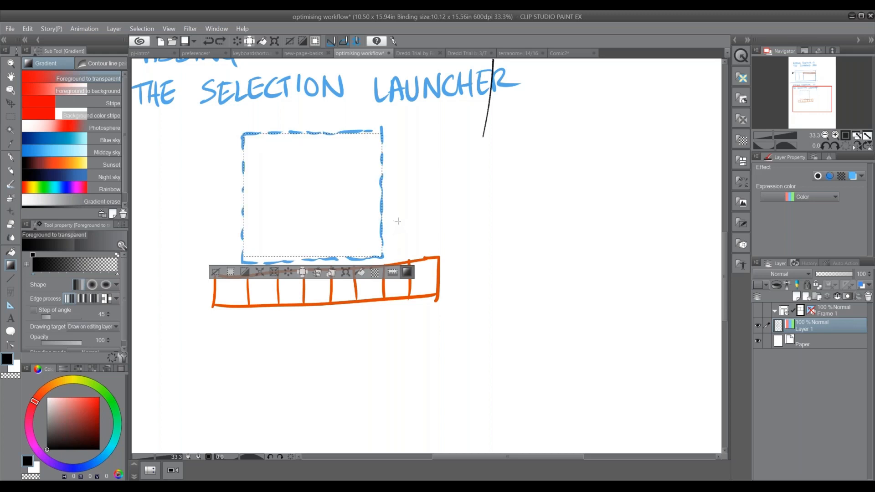
# Hide the palettes, draw gradients across the selection using the launcher's Gradient tool, undo them, and show the palettes again
pyautogui.press('Tab')
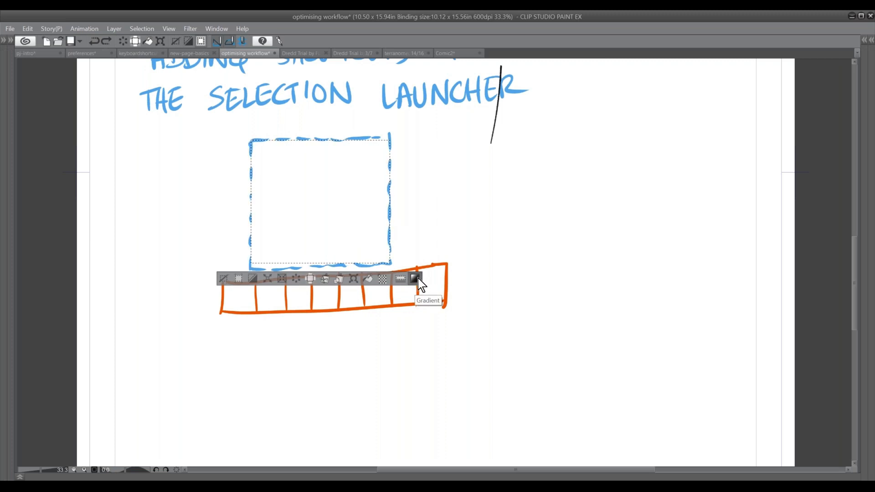
pyautogui.click(415, 279)
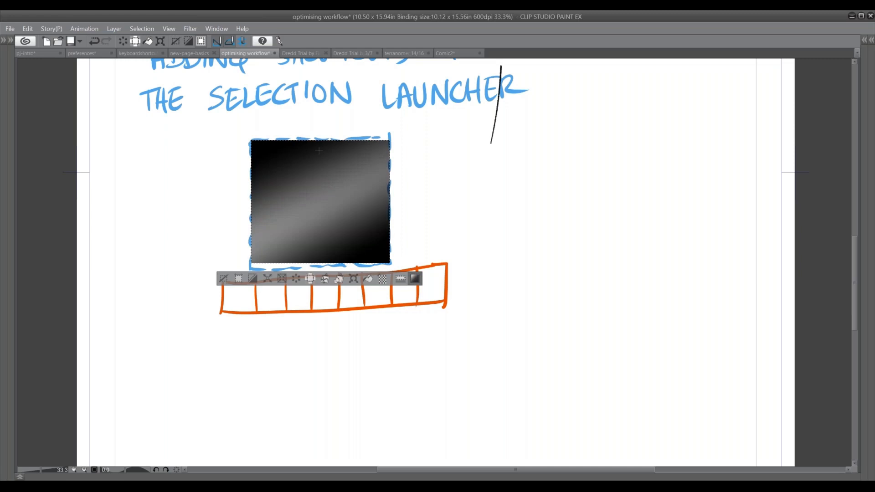
pyautogui.hotkey('ctrl', 'z')
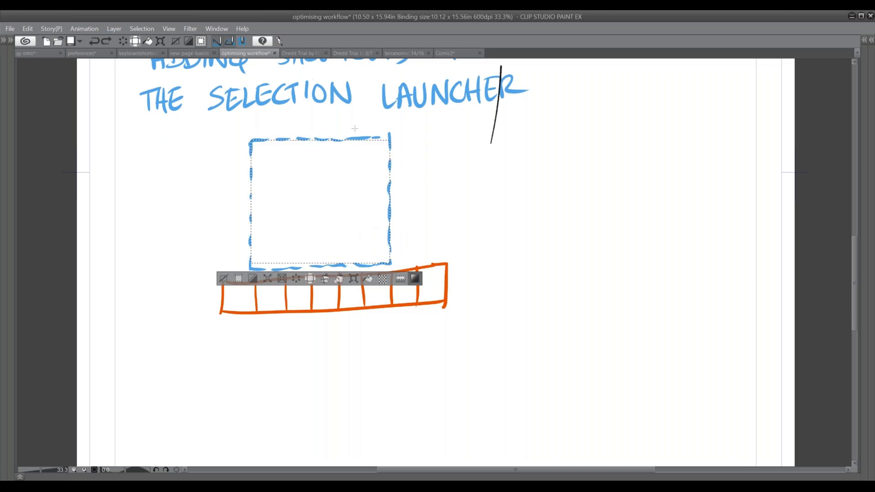
pyautogui.press('Tab')
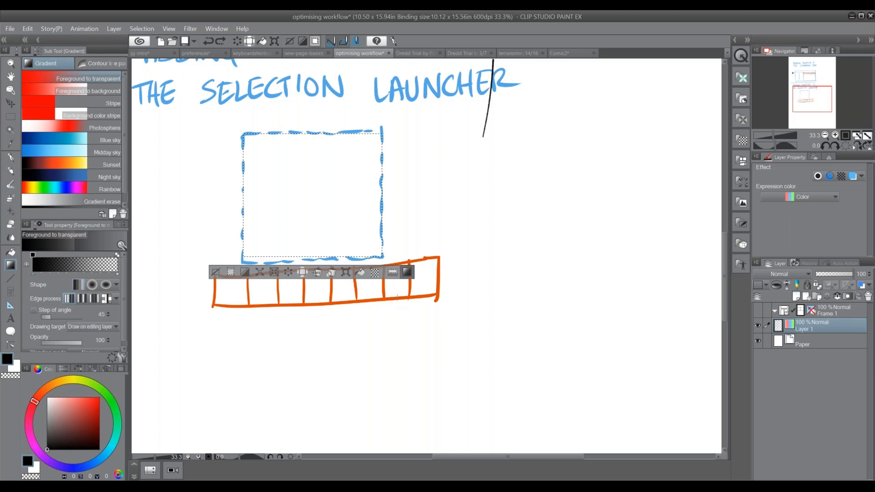
pyautogui.press('Tab')
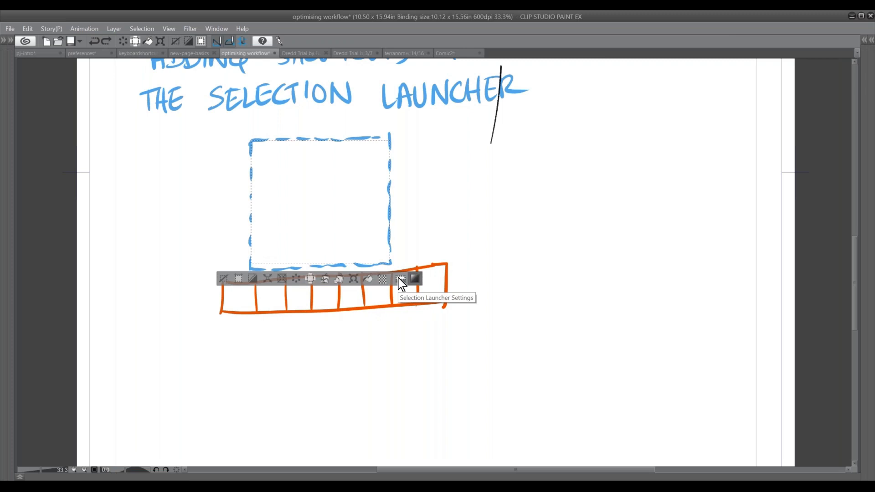
pyautogui.press('Tab')
pyautogui.moveTo(422, 297)
pyautogui.mouseDown()
pyautogui.moveTo(478, 342)
pyautogui.moveTo(419, 345)
pyautogui.mouseUp()
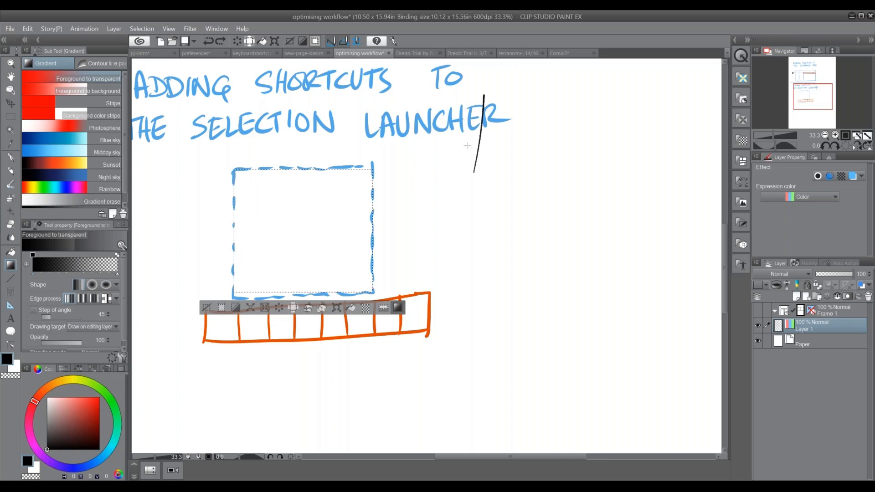
# Deselect the dashed blue square and make a tall rectangular selection beside it, below the thin black stroke
pyautogui.click(208, 308)
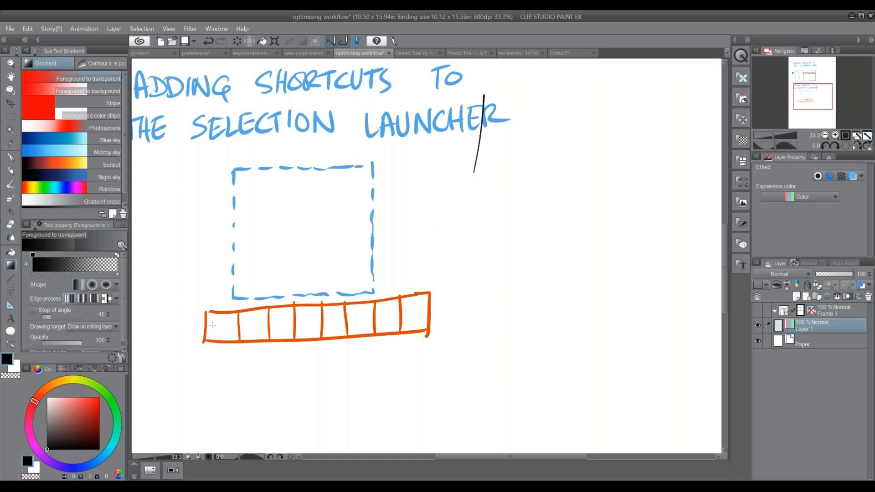
pyautogui.click(11, 117)
pyautogui.moveTo(433, 172); pyautogui.dragTo(512, 287)
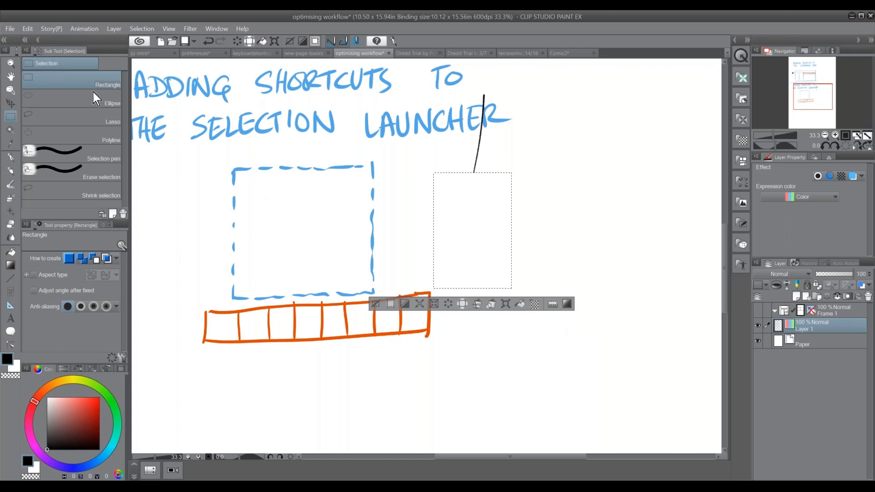
pyautogui.moveTo(431, 173); pyautogui.dragTo(499, 278)
# Outline the selection in black with a 1.00 mm line drawn on the border
pyautogui.click(28, 29)
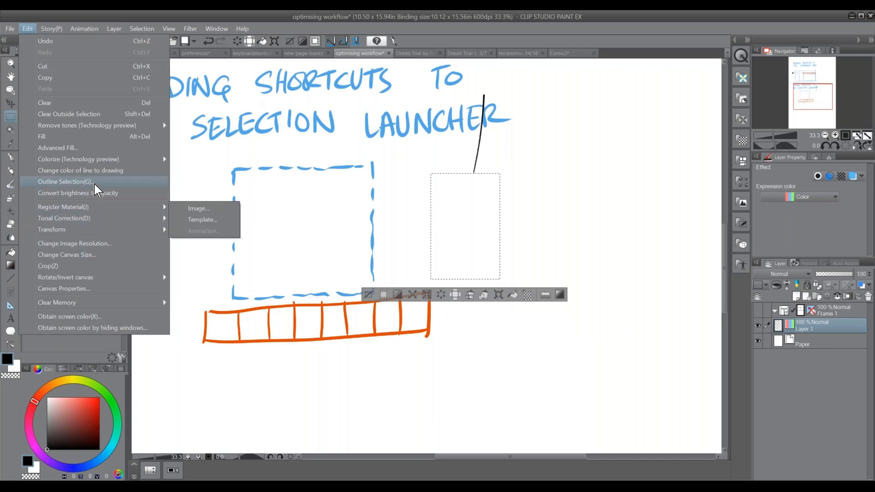
pyautogui.click(106, 182)
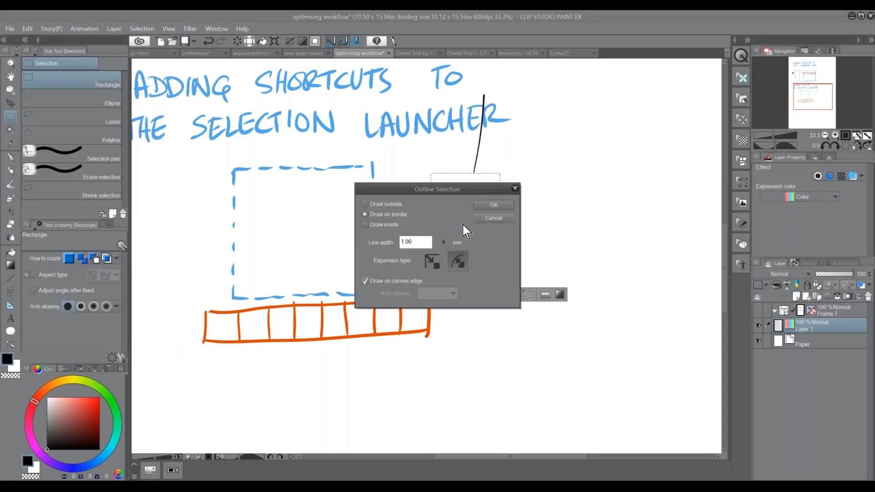
pyautogui.click(503, 204)
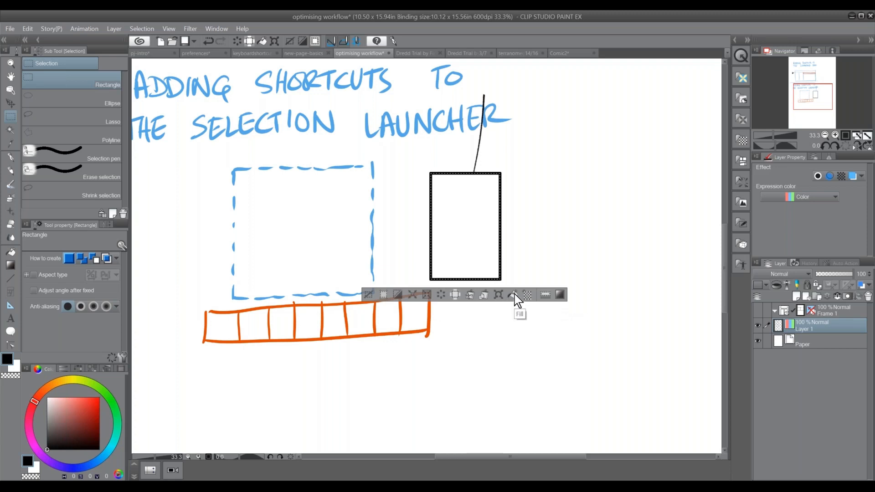
# Choose bright red as the drawing color, fill the outlined rectangle with it, and deselect
pyautogui.moveTo(80, 418); pyautogui.dragTo(100, 407)
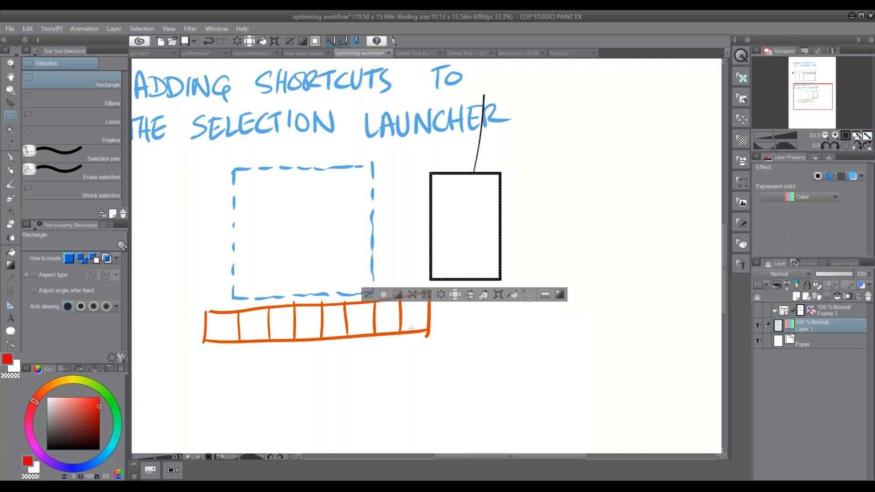
pyautogui.click(516, 296)
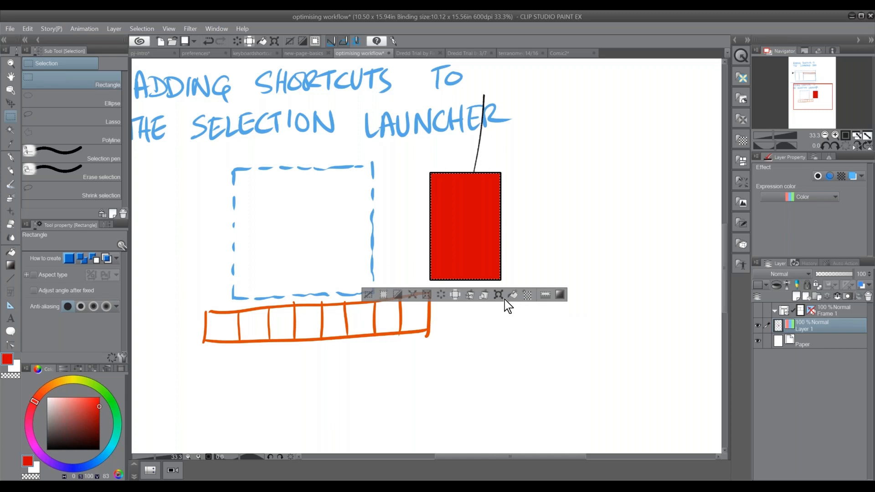
pyautogui.click(368, 295)
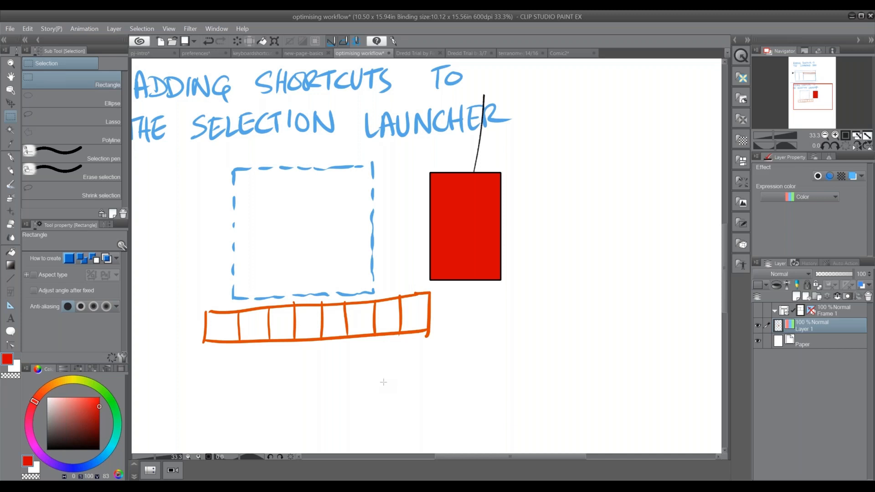
# Display the Auto Action palette and detach it as a floating palette over the dashed blue square
pyautogui.click(217, 28)
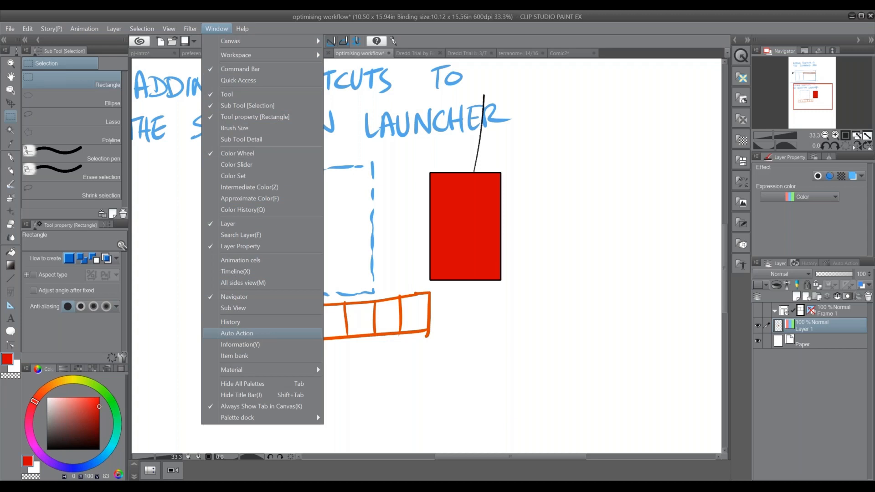
pyautogui.click(269, 335)
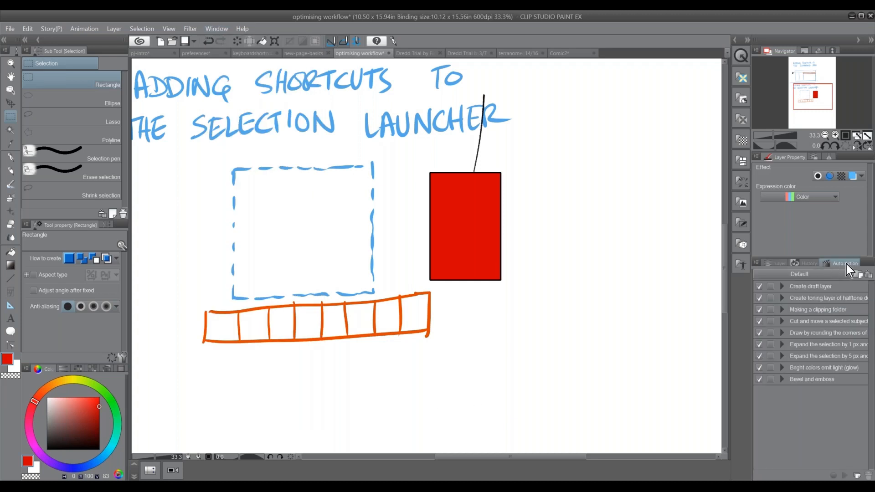
pyautogui.moveTo(846, 265); pyautogui.dragTo(257, 145)
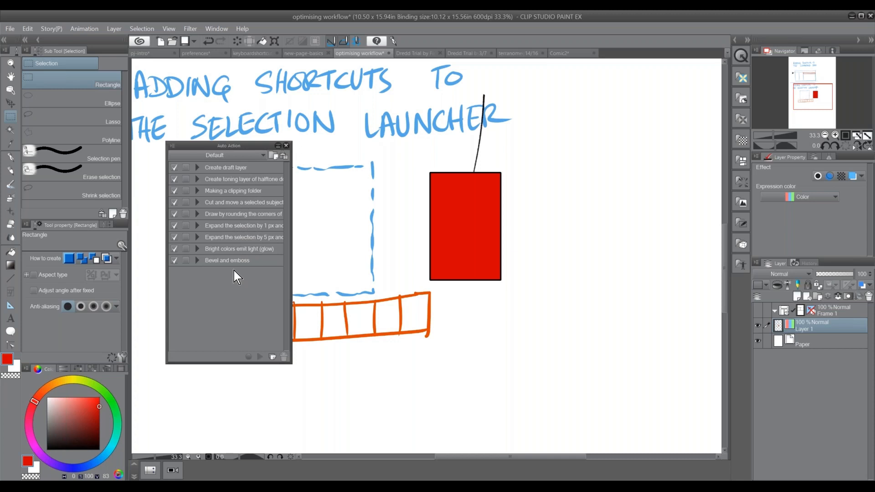
# Create a new auto action set named CLIP STUDIO DEMO
pyautogui.click(272, 156)
pyautogui.write('CLIP STUDP')
pyautogui.press('BackSpace')
pyautogui.write('IO DEMO')
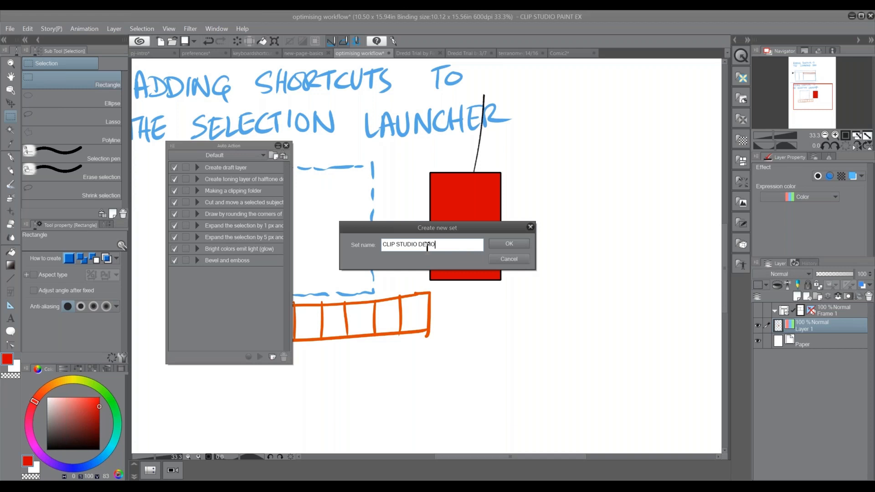
pyautogui.click(509, 244)
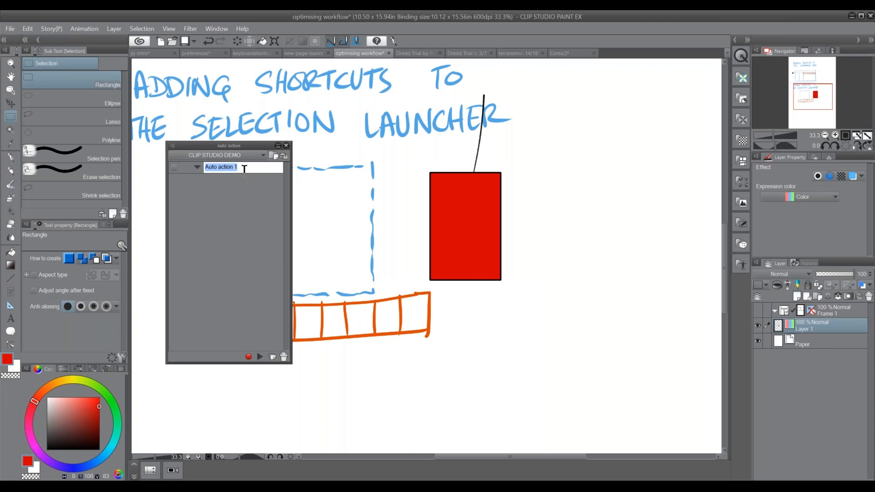
# Name the set's first auto action RedBox and make a rectangular selection across the dashed blue square's edge, beside the red box
pyautogui.write('RedBox')
pyautogui.press('Return')
pyautogui.click(198, 168)
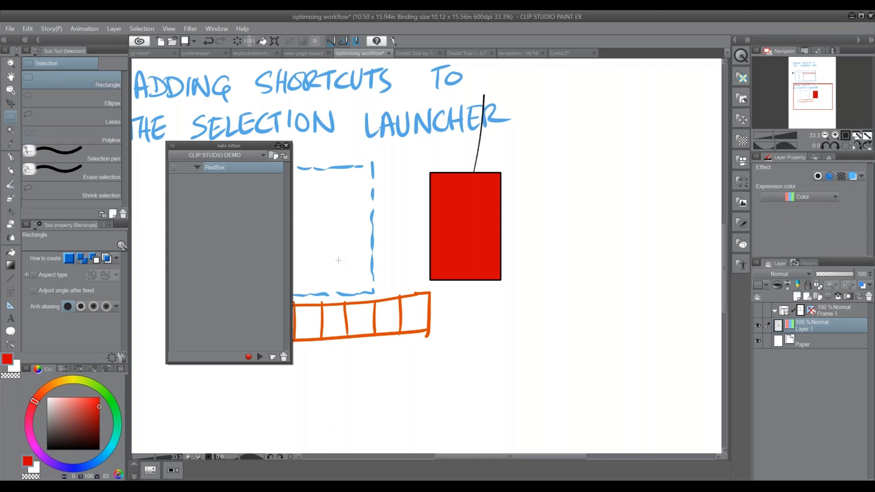
pyautogui.moveTo(317, 201); pyautogui.dragTo(403, 268)
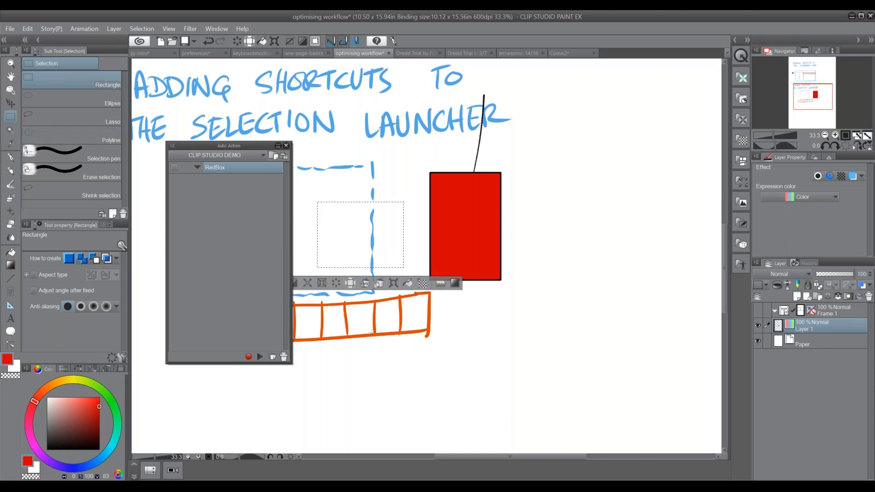
# Start recording the RedBox action and outline the selection with a 4 mm line drawn on the border
pyautogui.click(250, 359)
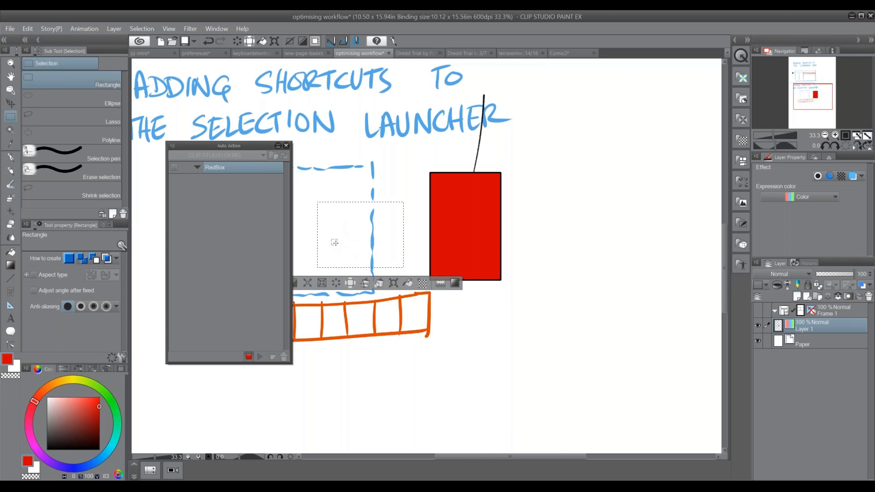
pyautogui.click(30, 30)
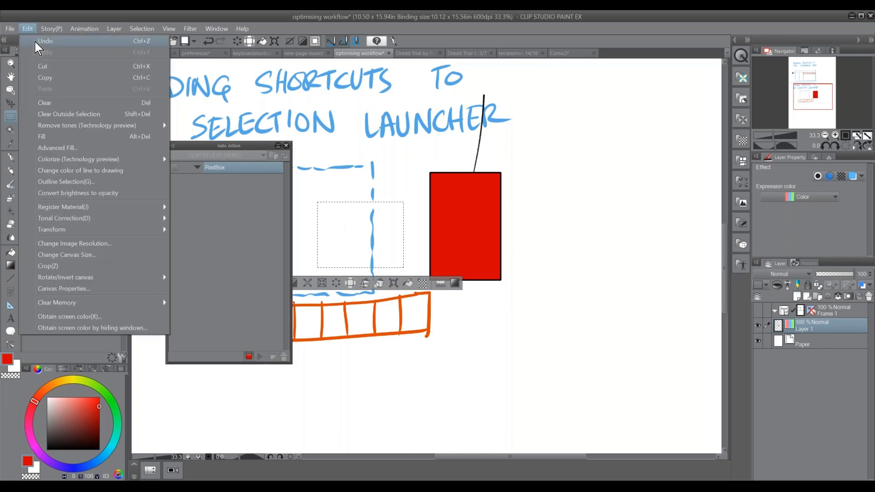
pyautogui.click(102, 181)
pyautogui.doubleClick(413, 242)
pyautogui.write('4')
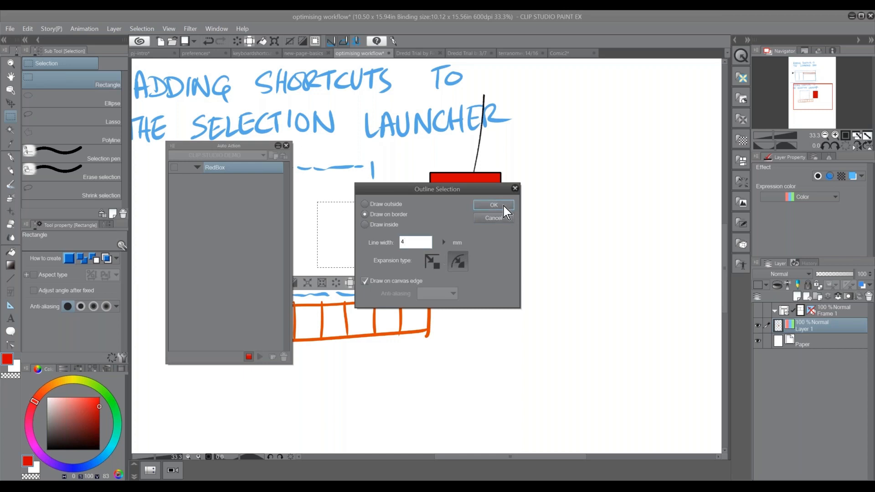
pyautogui.click(504, 206)
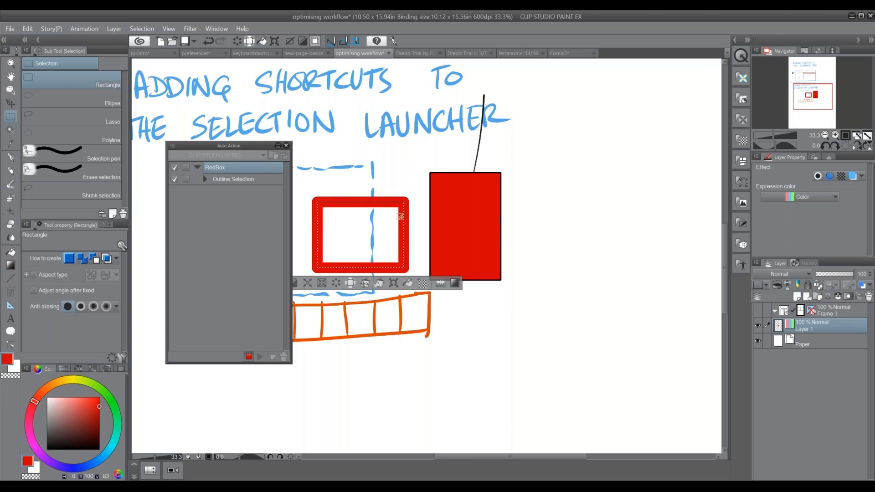
# Undo the red outline, stop recording, and delete the recorded Outline Selection command from RedBox
pyautogui.hotkey('ctrl', 'z')
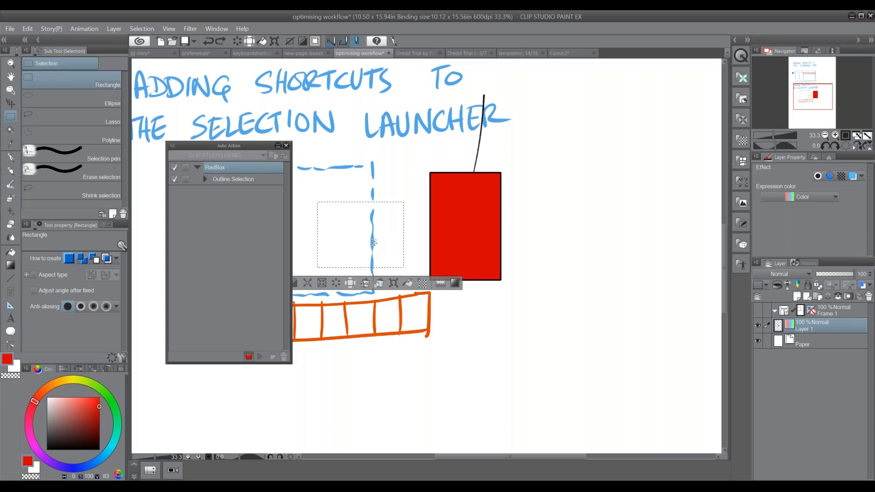
pyautogui.click(249, 356)
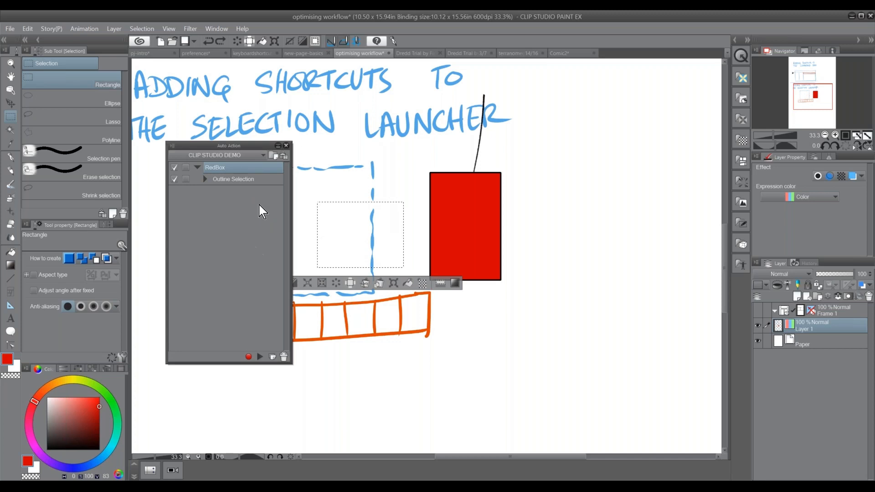
pyautogui.click(283, 358)
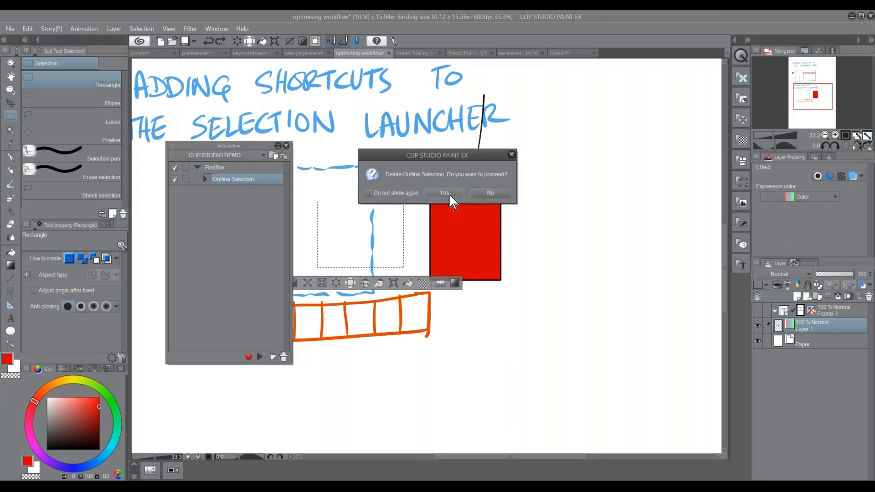
pyautogui.click(450, 196)
# Restart the RedBox recording with black as the drawing color and record picking black as its first command
pyautogui.press('d')
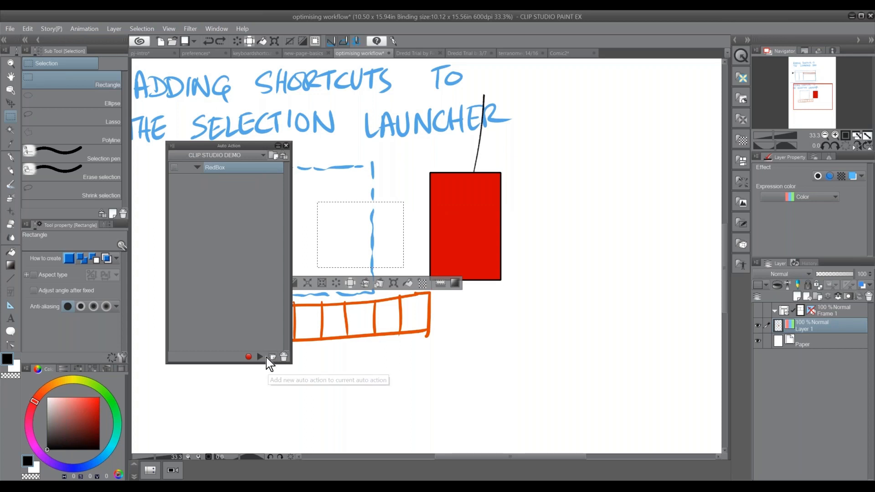
pyautogui.doubleClick(256, 167)
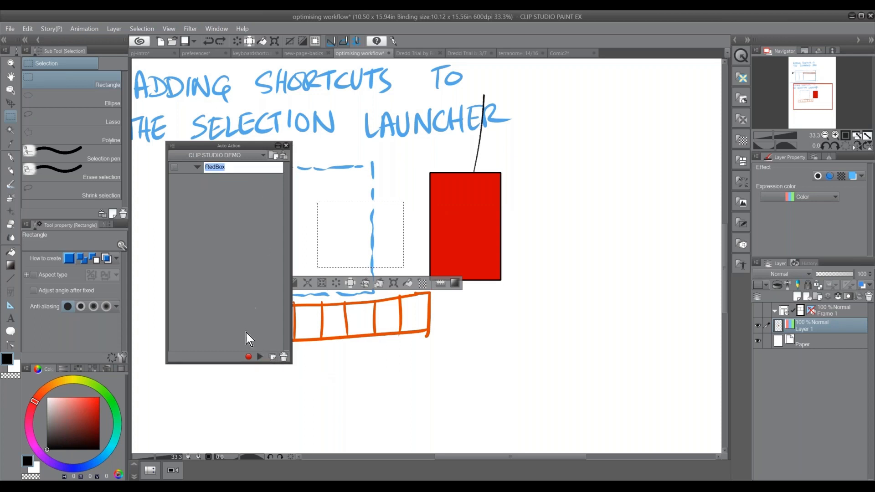
pyautogui.click(255, 168)
pyautogui.click(250, 357)
pyautogui.click(249, 357)
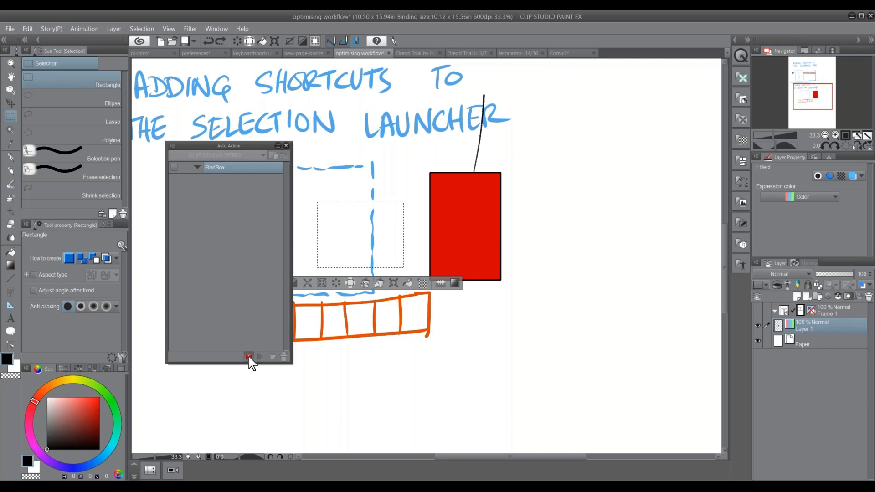
pyautogui.click(47, 449)
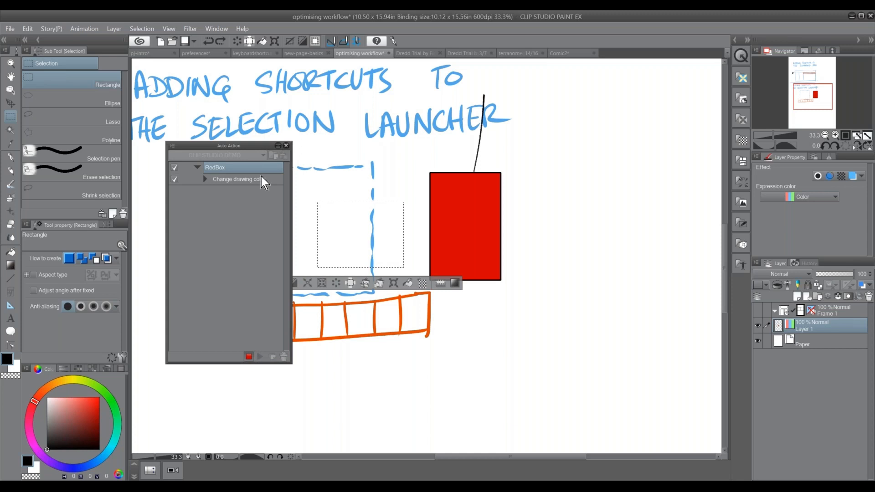
# Record an outline of the rectangular selection in black, drawn on the border, into RedBox
pyautogui.click(28, 29)
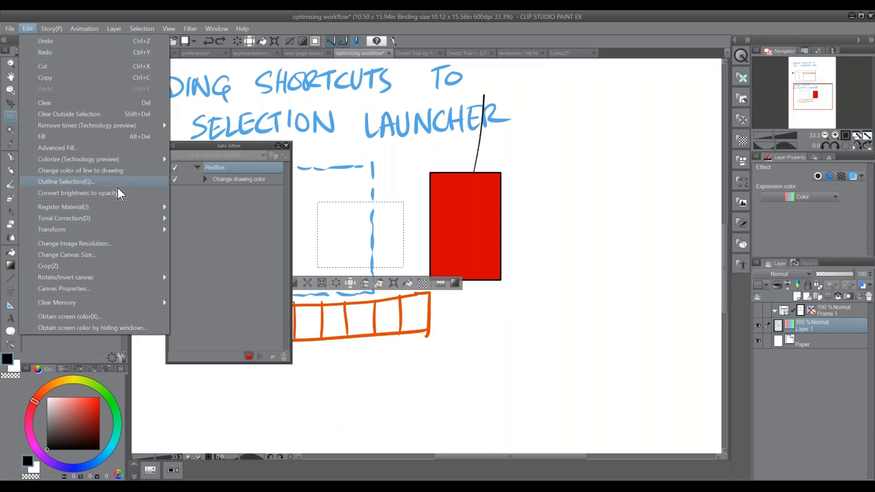
pyautogui.click(132, 182)
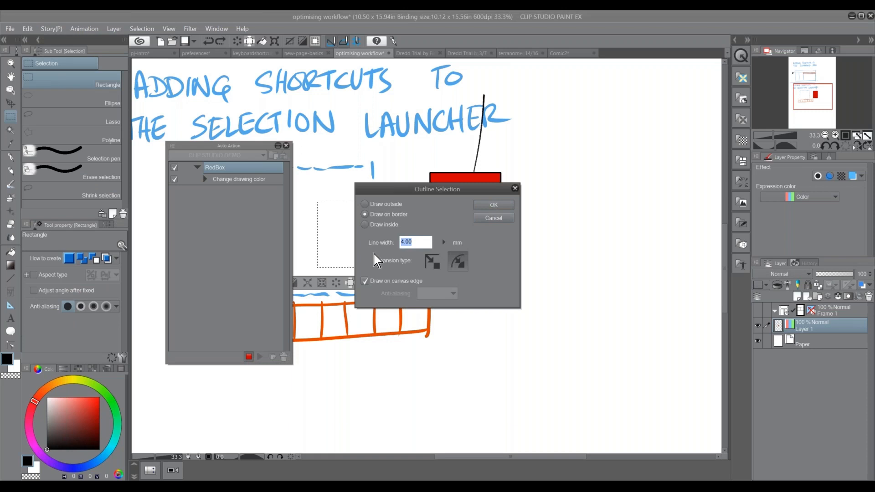
pyautogui.click(501, 205)
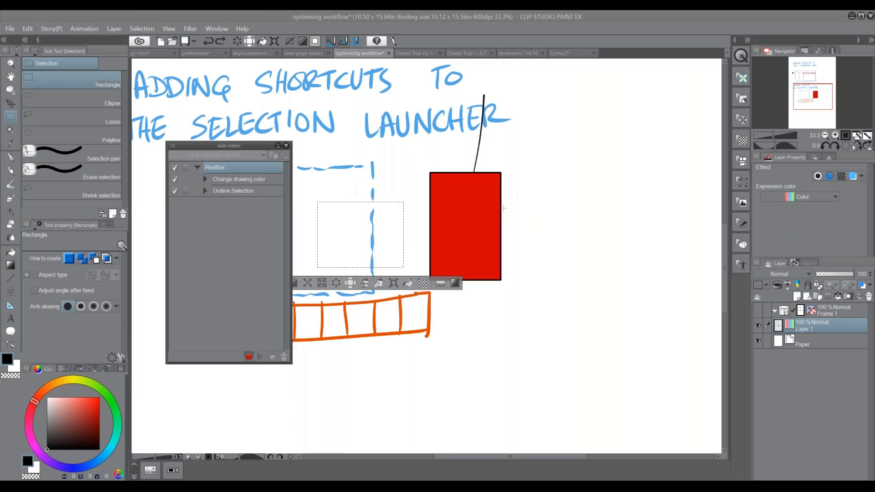
# Record changing the drawing color to bright red and filling the selection, then end the RedBox recording
pyautogui.moveTo(88, 410); pyautogui.dragTo(117, 386)
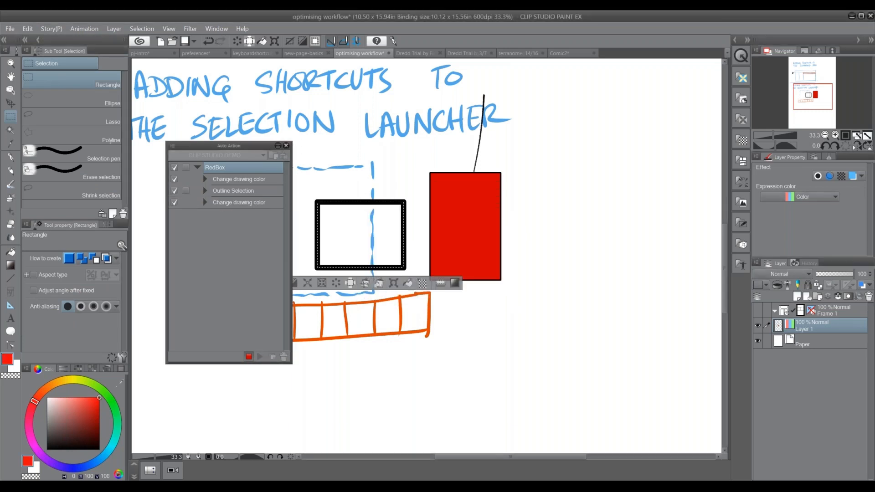
pyautogui.click(409, 283)
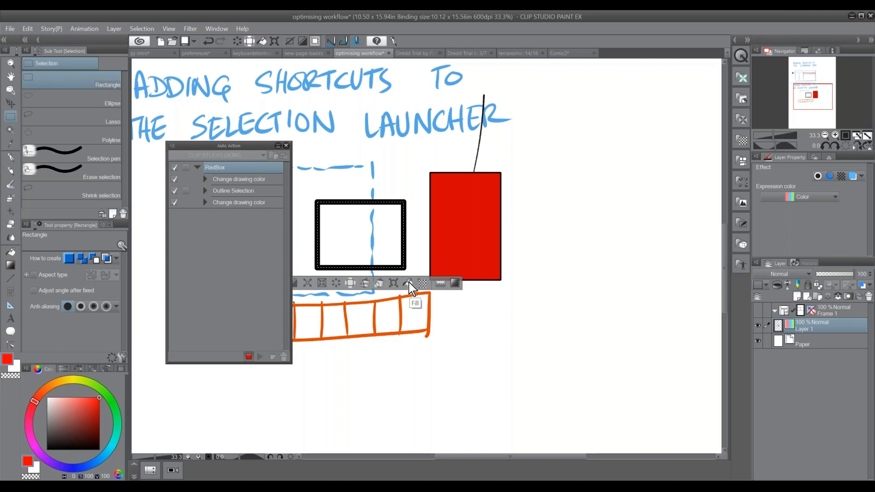
pyautogui.click(248, 356)
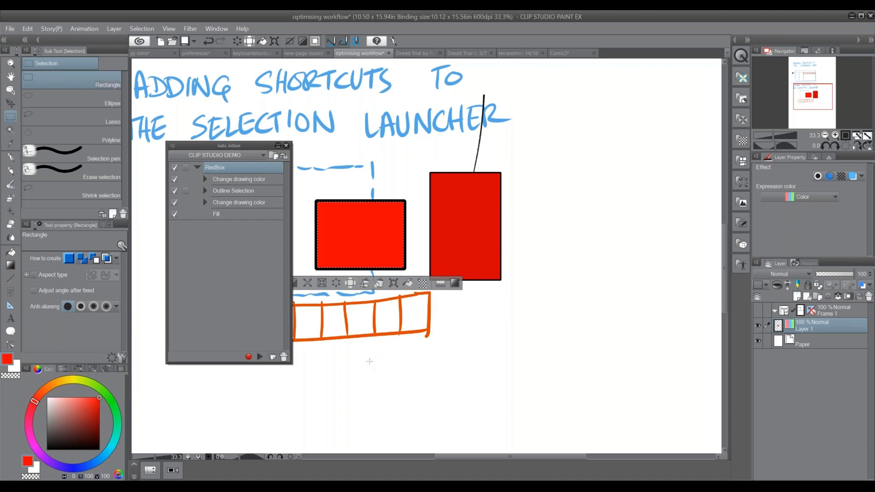
# Move the Auto Action palette clear of the selection launcher, review the recorded commands, and reselect RedBox
pyautogui.moveTo(261, 146); pyautogui.dragTo(209, 127)
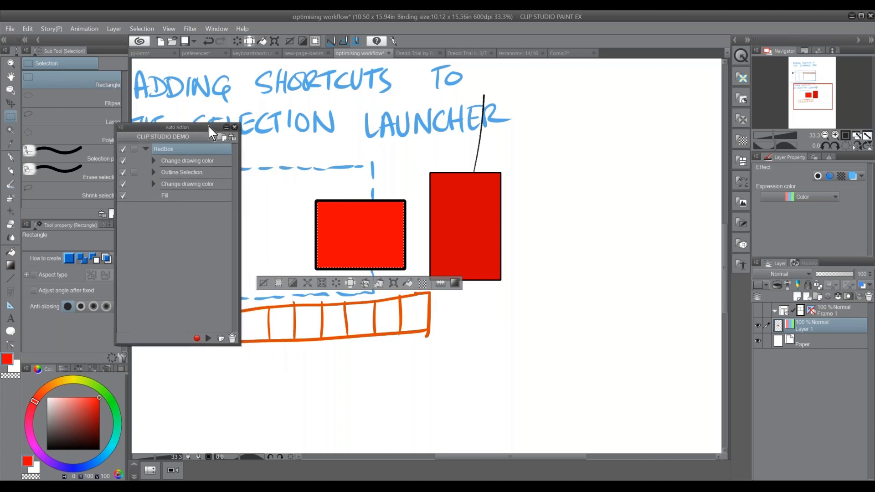
pyautogui.click(223, 185)
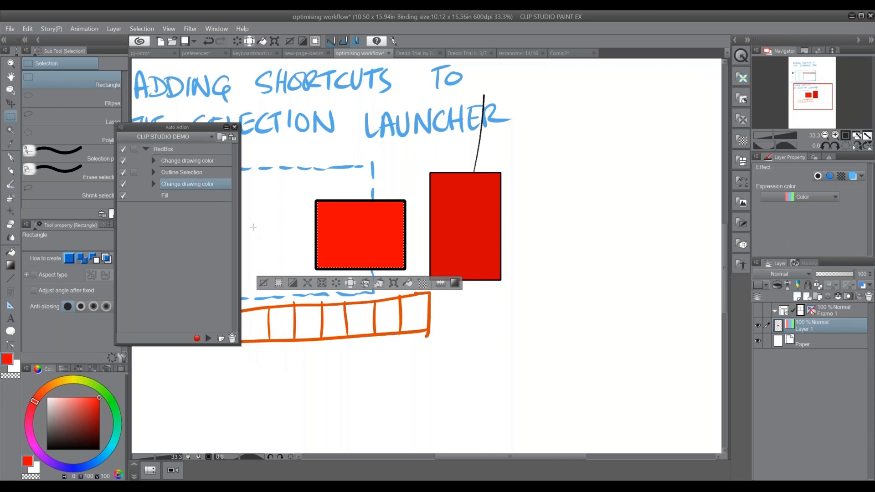
pyautogui.click(209, 172)
pyautogui.click(196, 163)
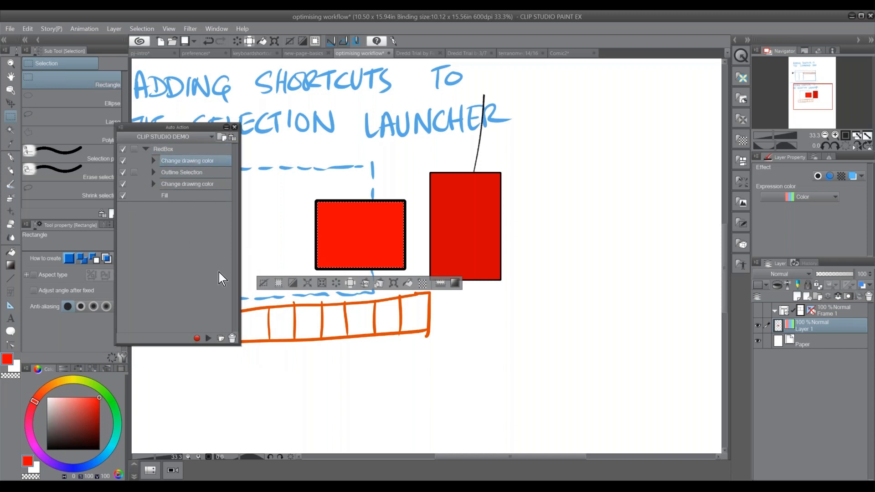
pyautogui.click(184, 150)
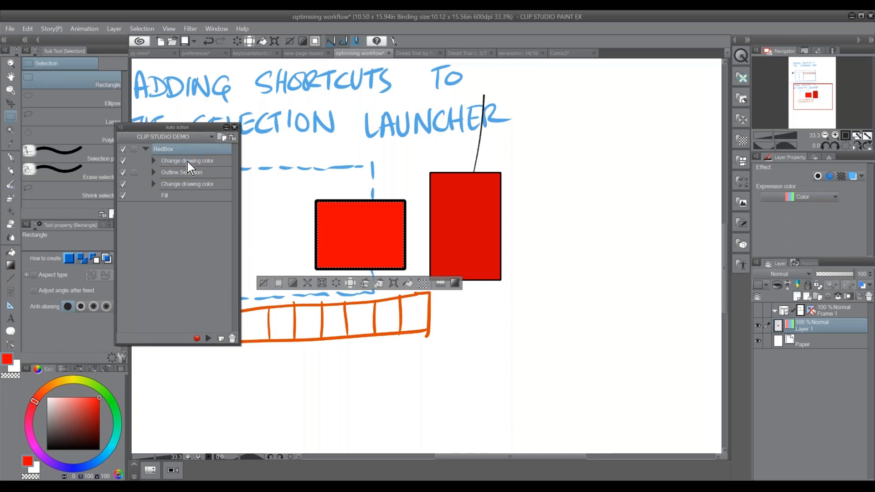
# Deselect the box, lasso a speech balloon shape below the orange strip, and play RedBox on it
pyautogui.click(264, 283)
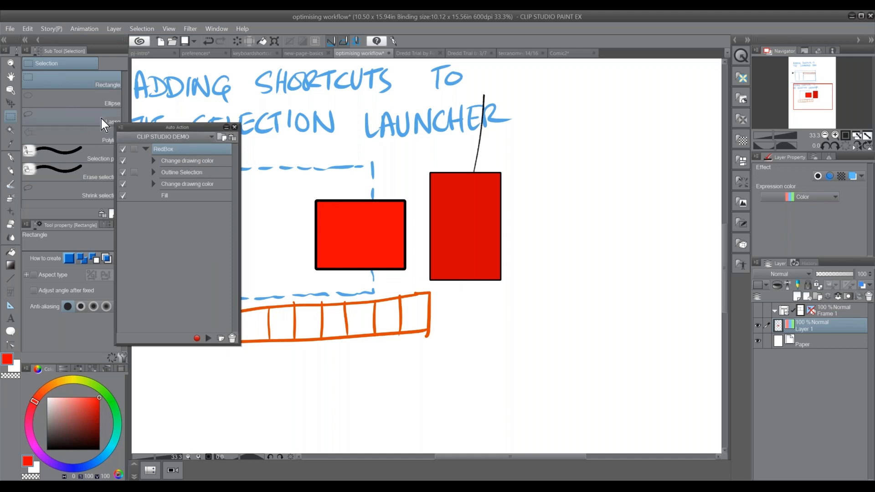
pyautogui.click(111, 129)
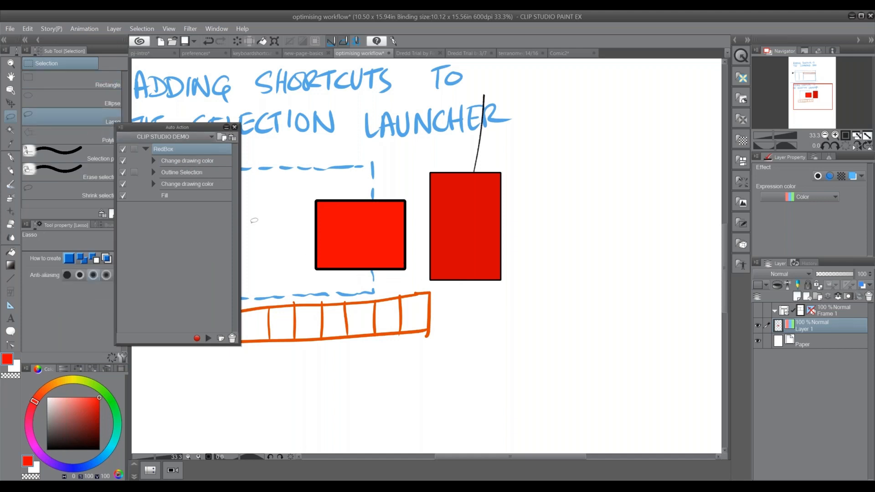
pyautogui.moveTo(412, 344); pyautogui.dragTo(491, 232)
pyautogui.moveTo(378, 274)
pyautogui.mouseDown()
pyautogui.moveTo(363, 334)
pyautogui.moveTo(401, 335)
pyautogui.moveTo(404, 353)
pyautogui.moveTo(441, 292)
pyautogui.moveTo(375, 269)
pyautogui.mouseUp()
pyautogui.click(208, 338)
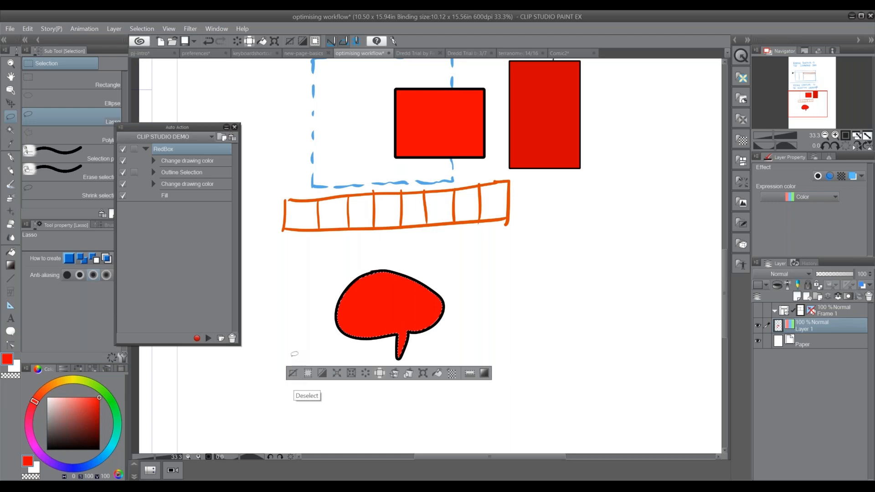
# Record a Deselect command after Fill at the end of the RedBox action
pyautogui.click(213, 196)
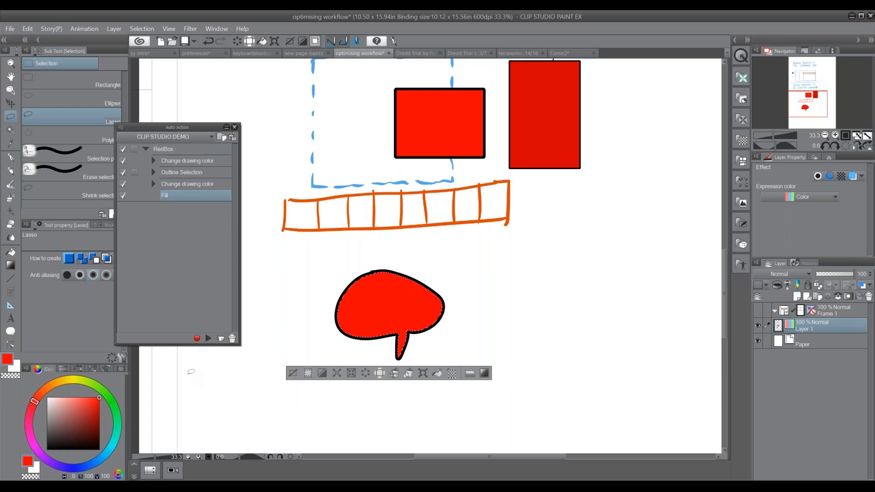
pyautogui.click(197, 338)
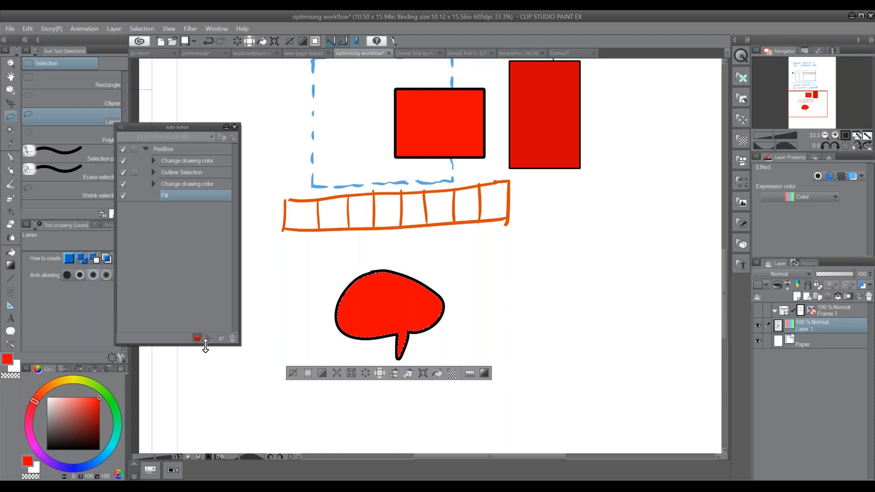
pyautogui.click(294, 374)
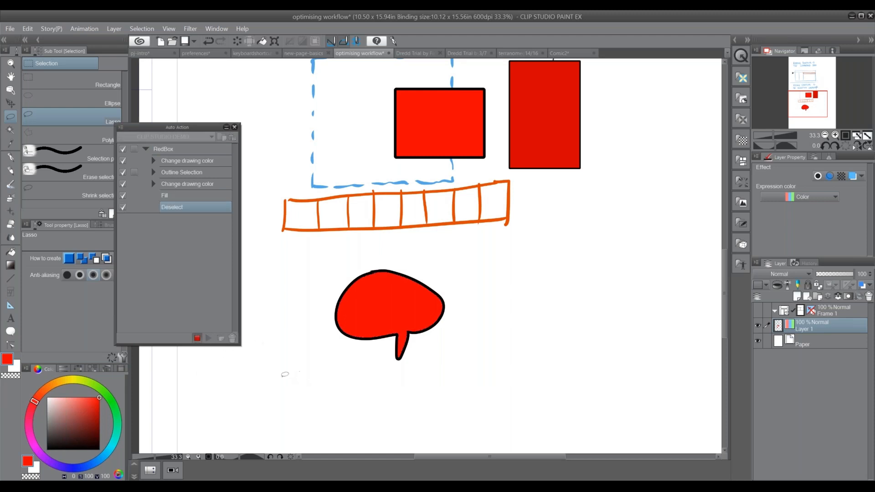
pyautogui.click(197, 339)
# Lasso a second speech balloon beside the first and play the whole RedBox action on it
pyautogui.moveTo(522, 251)
pyautogui.mouseDown()
pyautogui.moveTo(469, 273)
pyautogui.moveTo(517, 356)
pyautogui.moveTo(572, 285)
pyautogui.moveTo(517, 250)
pyautogui.mouseUp()
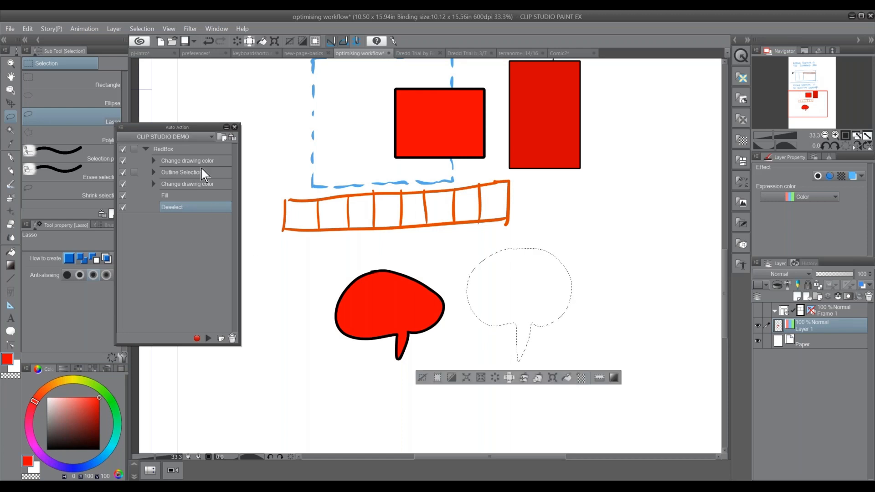
pyautogui.click(201, 151)
pyautogui.click(207, 338)
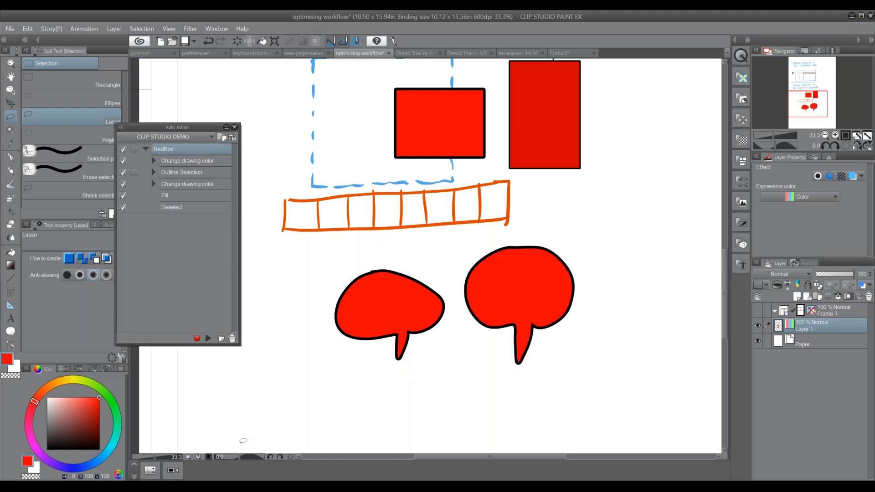
# Lasso an oval on the blank area beside the speech balloons and open the Selection Launcher Settings
pyautogui.moveTo(517, 362); pyautogui.dragTo(373, 374)
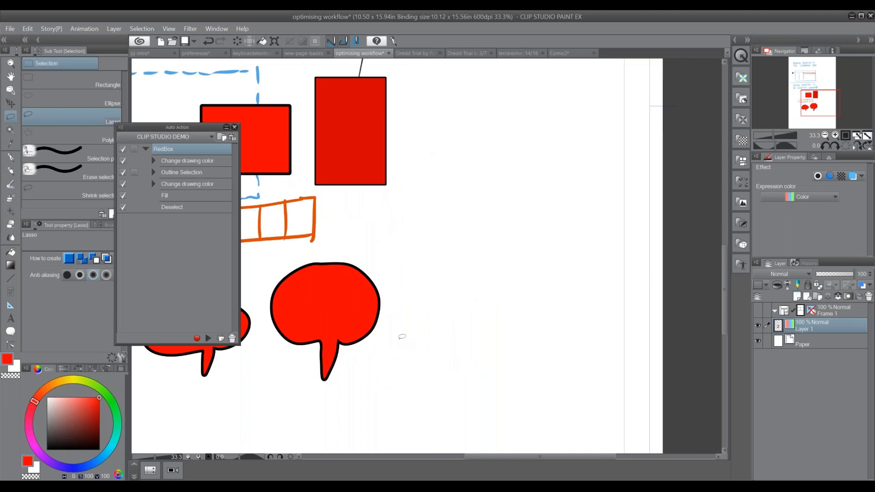
pyautogui.moveTo(441, 214)
pyautogui.mouseDown()
pyautogui.moveTo(412, 239)
pyautogui.moveTo(472, 272)
pyautogui.moveTo(438, 213)
pyautogui.mouseUp()
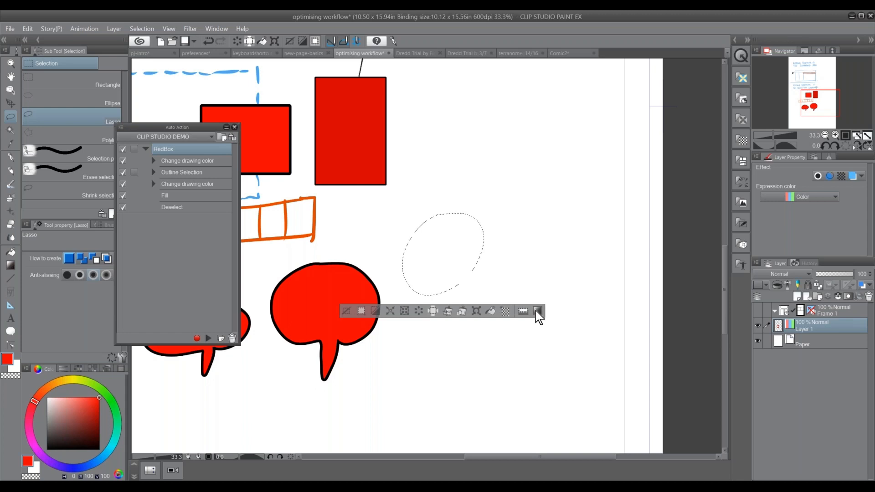
pyautogui.click(524, 311)
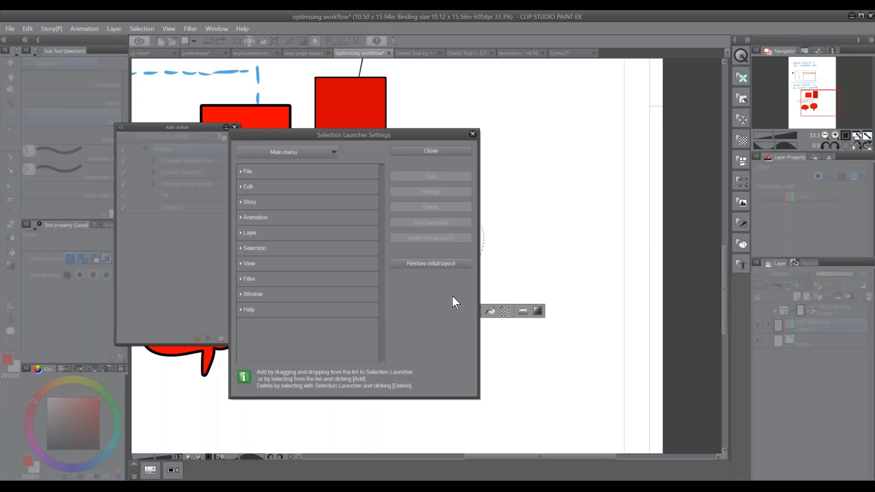
# Add the RedBox auto action from the CLIP STUDIO DEMO set to the selection launcher and close the settings
pyautogui.click(309, 154)
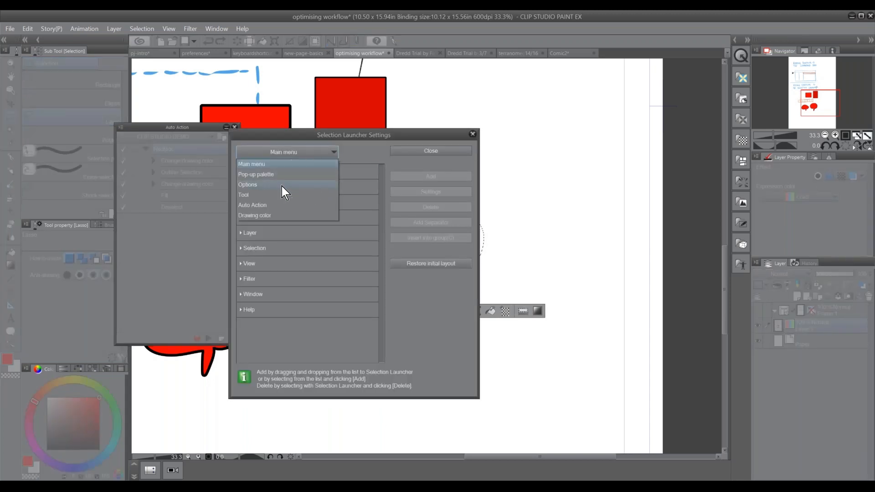
pyautogui.click(279, 205)
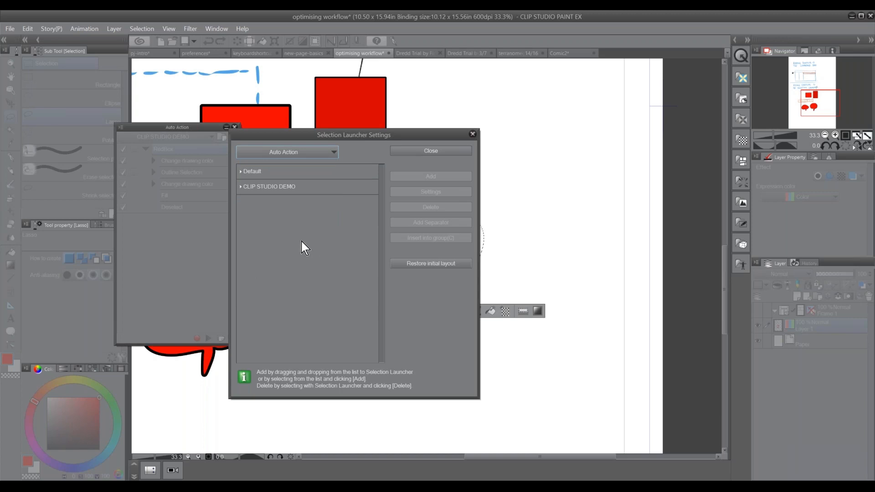
pyautogui.click(282, 190)
pyautogui.click(269, 204)
pyautogui.click(264, 172)
pyautogui.click(250, 173)
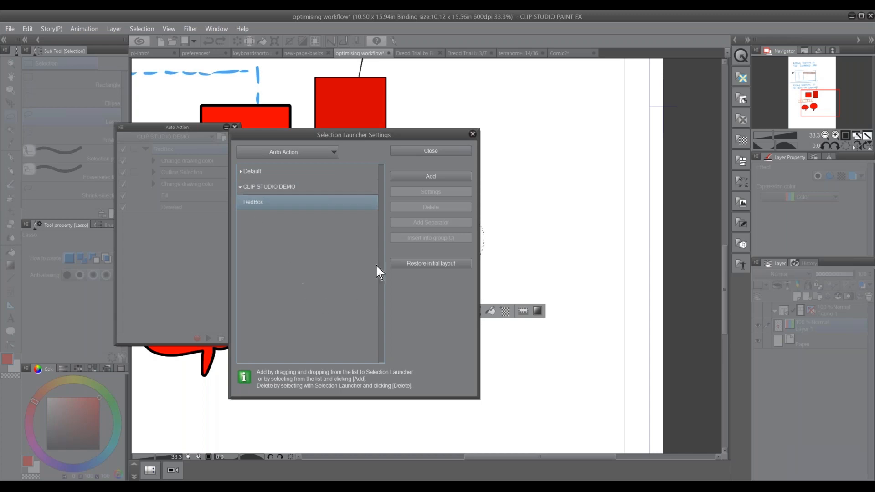
pyautogui.click(442, 177)
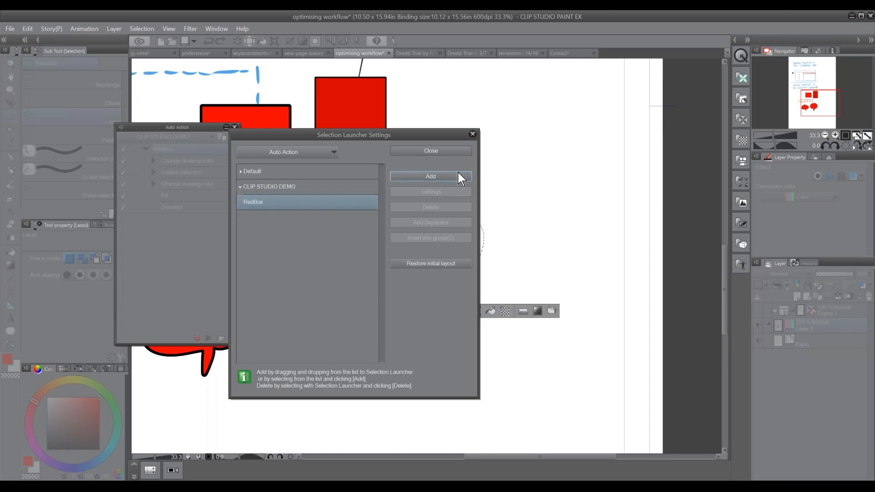
pyautogui.click(456, 153)
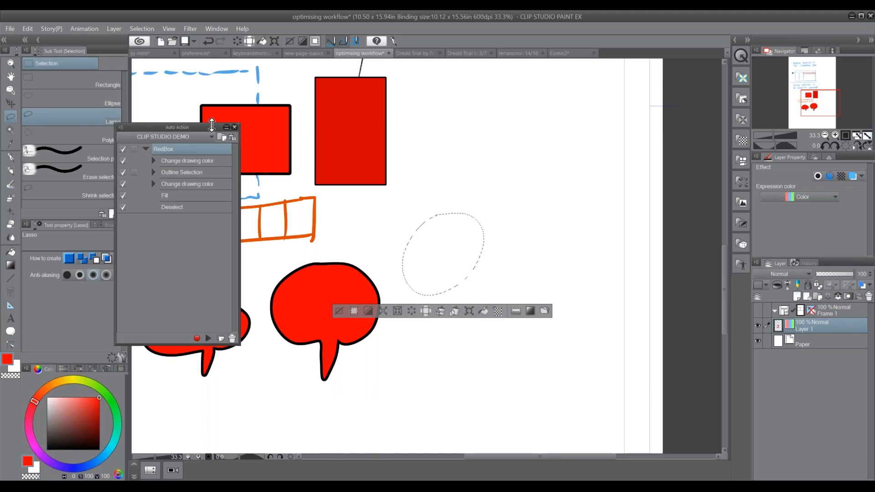
# Dock the Auto Action palette beside the Layer palette, and replace the oval selection with a lassoed star filled using RedBox from the selection launcher
pyautogui.moveTo(198, 127)
pyautogui.mouseDown()
pyautogui.moveTo(580, 223)
pyautogui.moveTo(829, 263)
pyautogui.mouseUp()
pyautogui.click(338, 311)
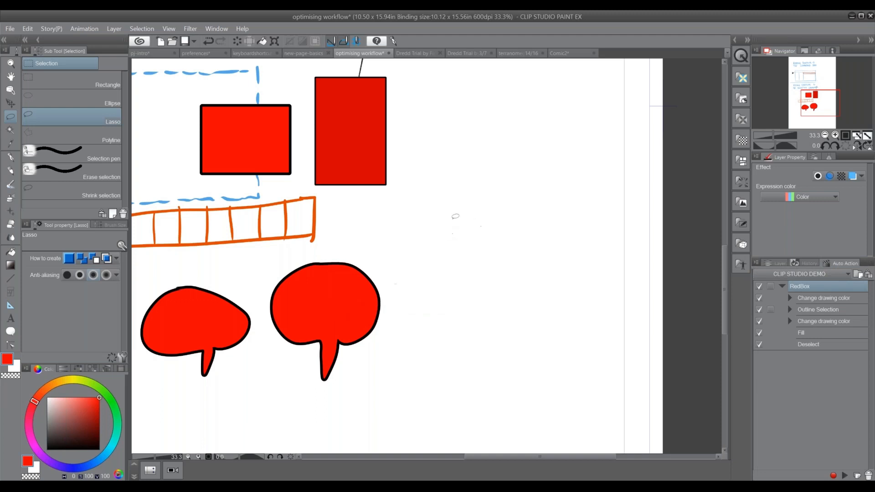
pyautogui.moveTo(451, 187)
pyautogui.mouseDown()
pyautogui.moveTo(419, 218)
pyautogui.moveTo(445, 213)
pyautogui.moveTo(447, 243)
pyautogui.moveTo(455, 216)
pyautogui.moveTo(488, 216)
pyautogui.moveTo(465, 200)
pyautogui.moveTo(468, 173)
pyautogui.moveTo(451, 185)
pyautogui.mouseUp()
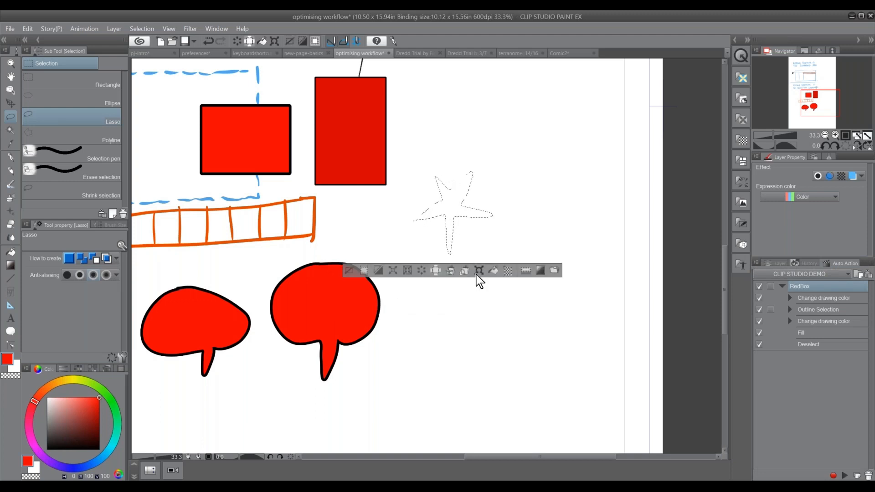
pyautogui.click(556, 272)
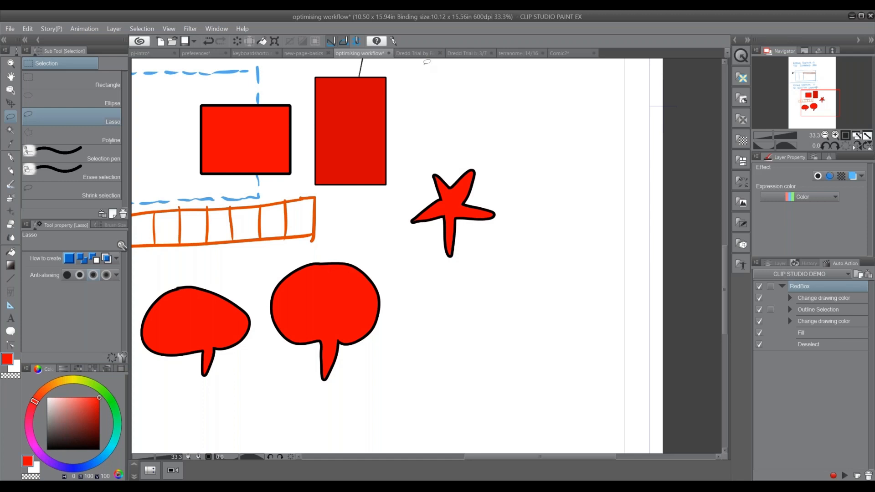
# In the Dredd Trial by Fire 3/7 page, hide the clean inks layer, and show and select the Scanned Pencil Layer
pyautogui.click(470, 55)
pyautogui.click(776, 264)
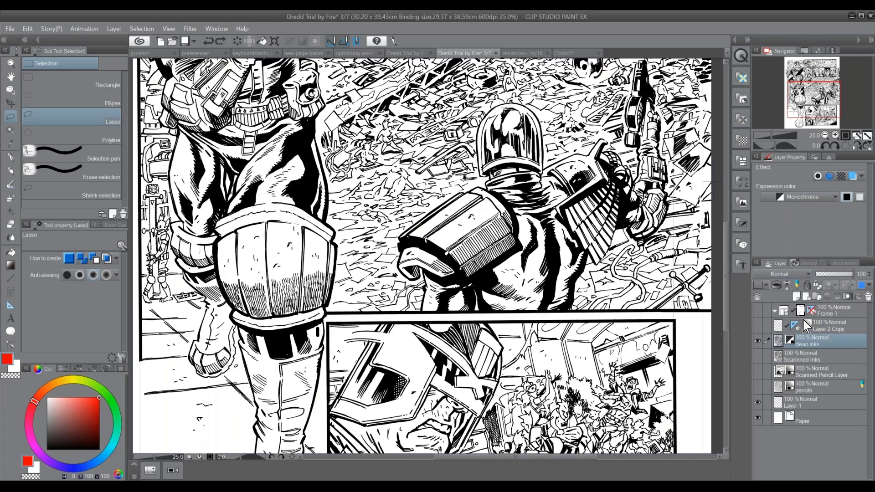
pyautogui.click(759, 340)
pyautogui.click(758, 372)
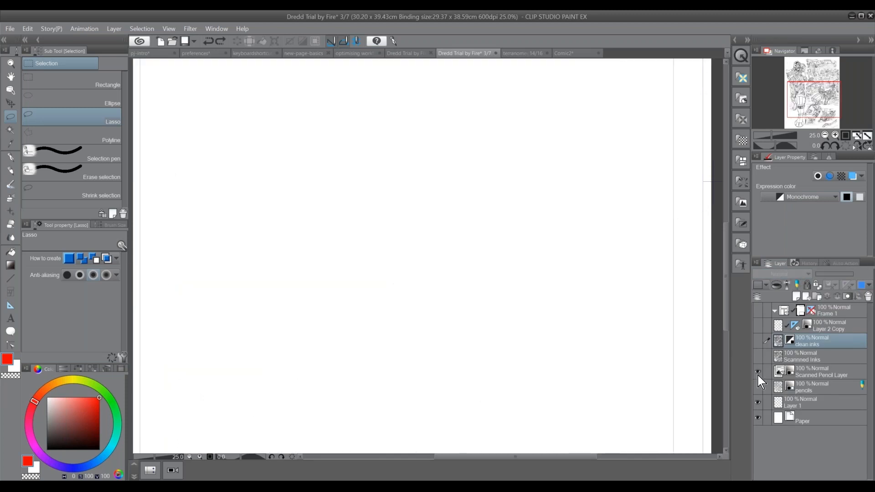
pyautogui.click(816, 373)
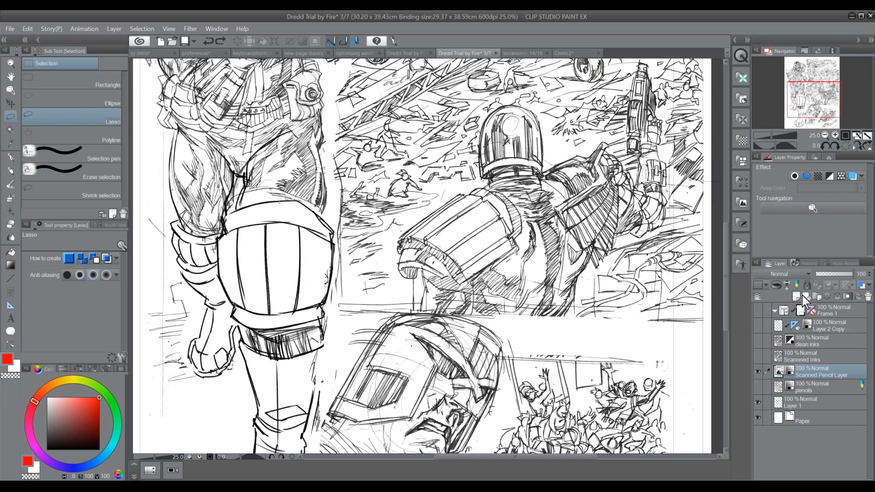
# Create a new frame border folder around the page with a drawn border and a line width of 1.4 mm
pyautogui.click(825, 136)
pyautogui.moveTo(355, 253); pyautogui.dragTo(299, 264)
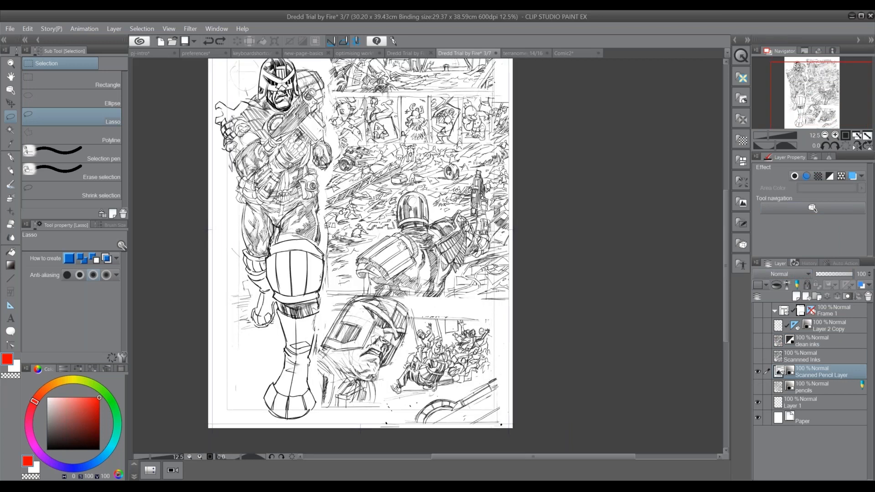
pyautogui.moveTo(399, 257); pyautogui.dragTo(399, 283)
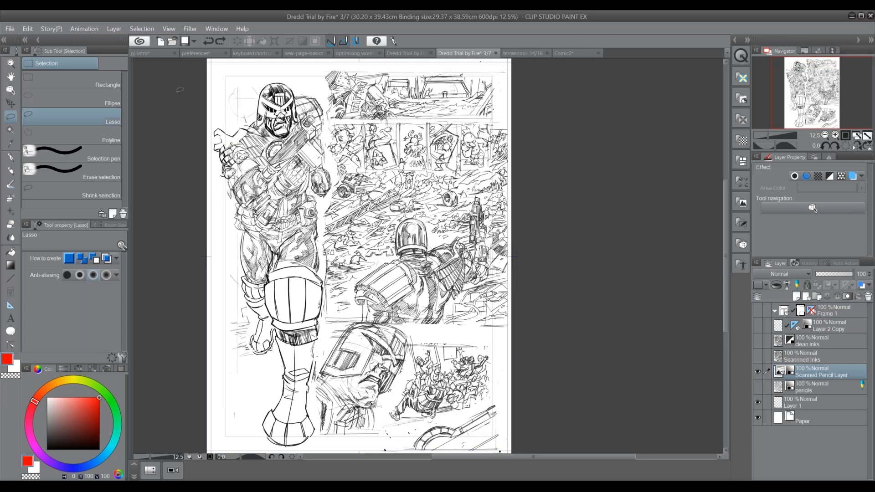
pyautogui.click(114, 29)
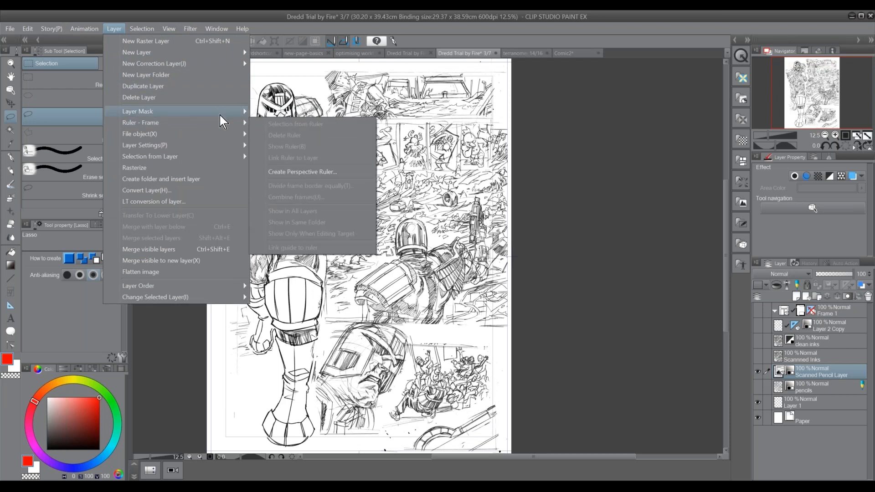
pyautogui.moveTo(192, 56)
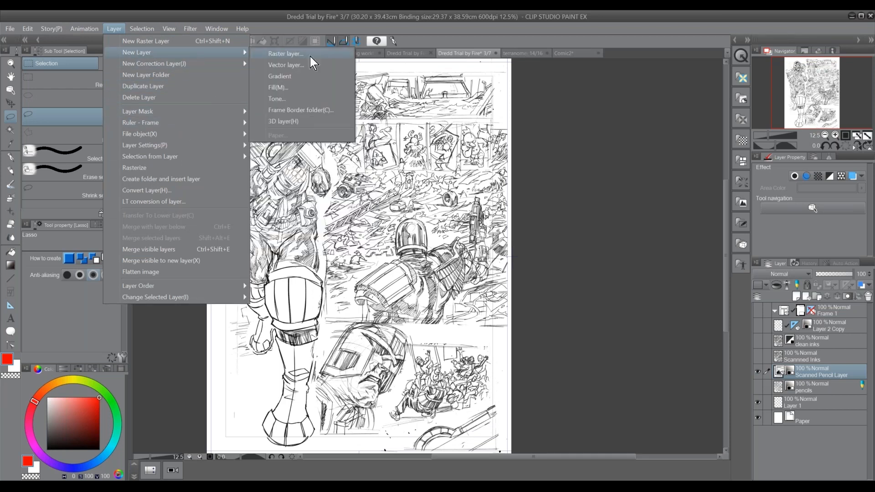
pyautogui.click(334, 110)
pyautogui.click(462, 246)
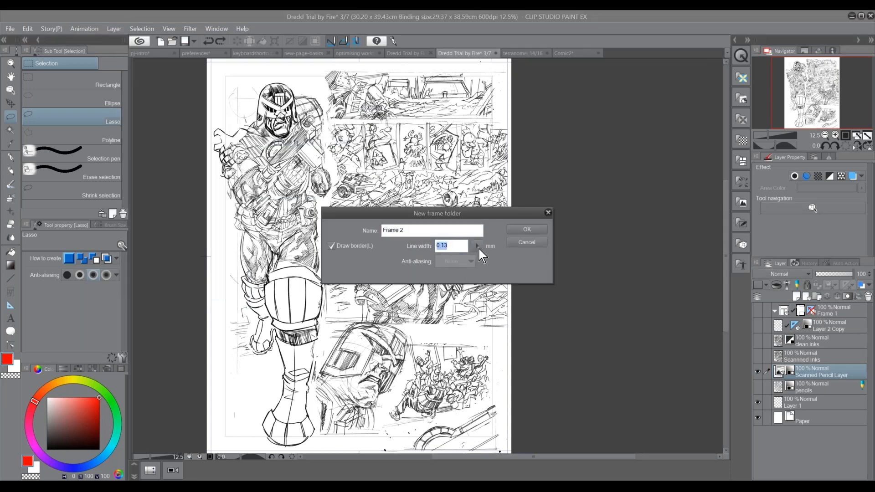
pyautogui.click(478, 247)
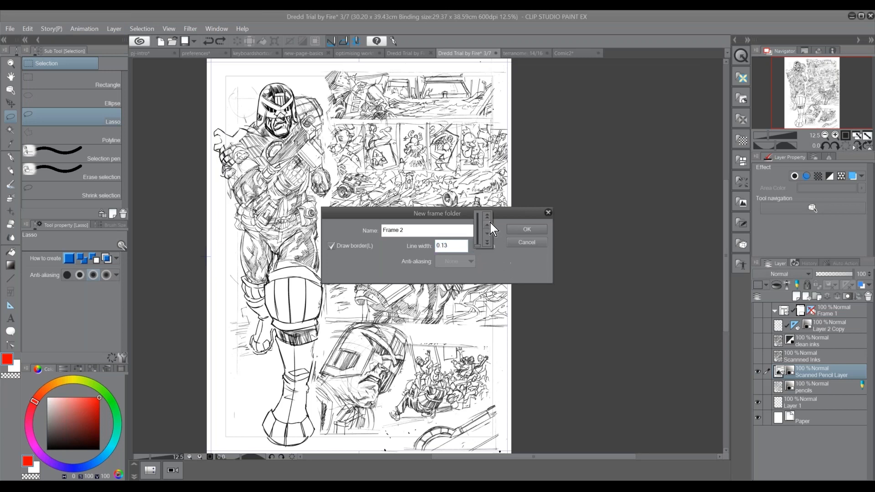
pyautogui.click(451, 247)
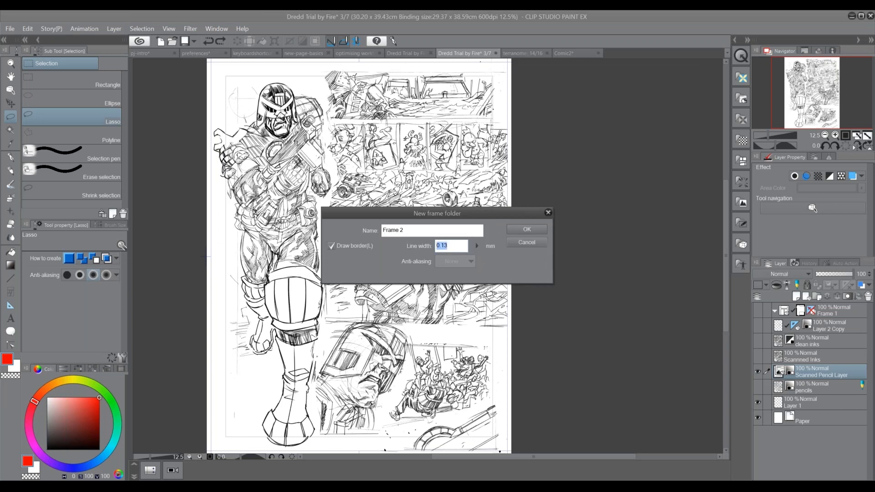
pyautogui.write('1.4')
pyautogui.click(528, 231)
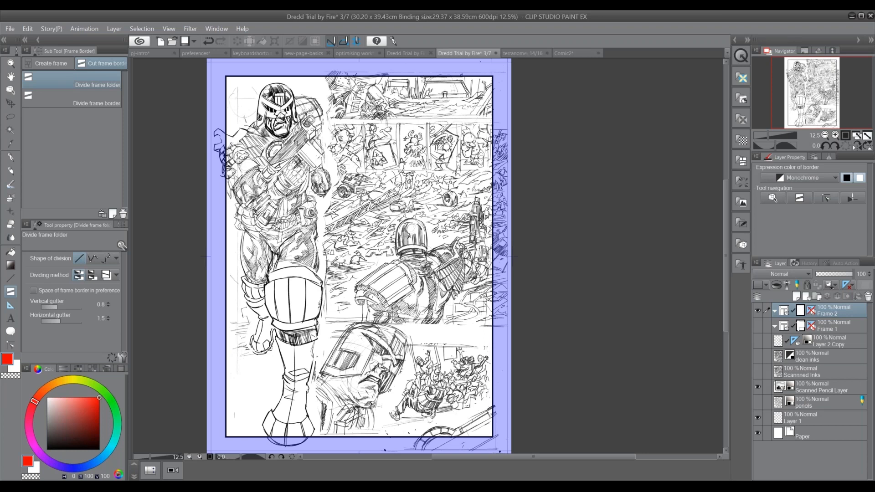
# Choose the Divide frame border sub tool, delete the old Frame 1 folder, and rename the new frame folder as Frame 1
pyautogui.click(98, 106)
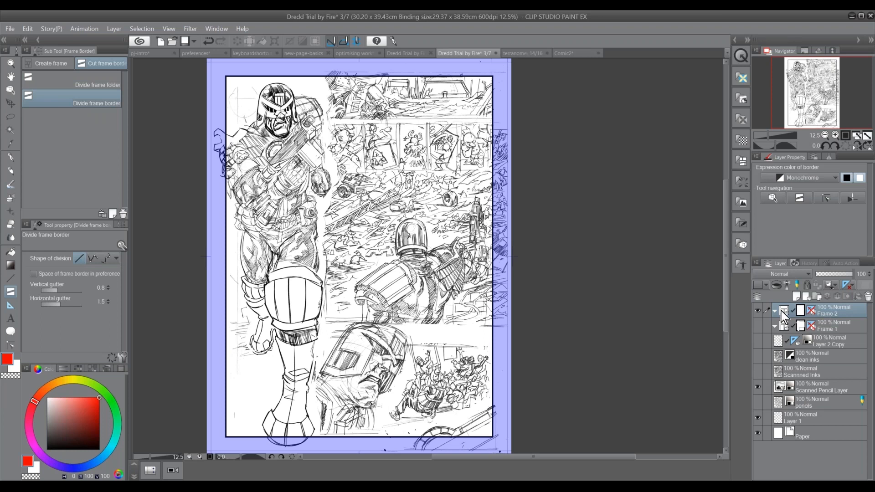
pyautogui.keyDown('ctrl'); pyautogui.click(830, 328); pyautogui.keyUp('ctrl')
pyautogui.click(869, 297)
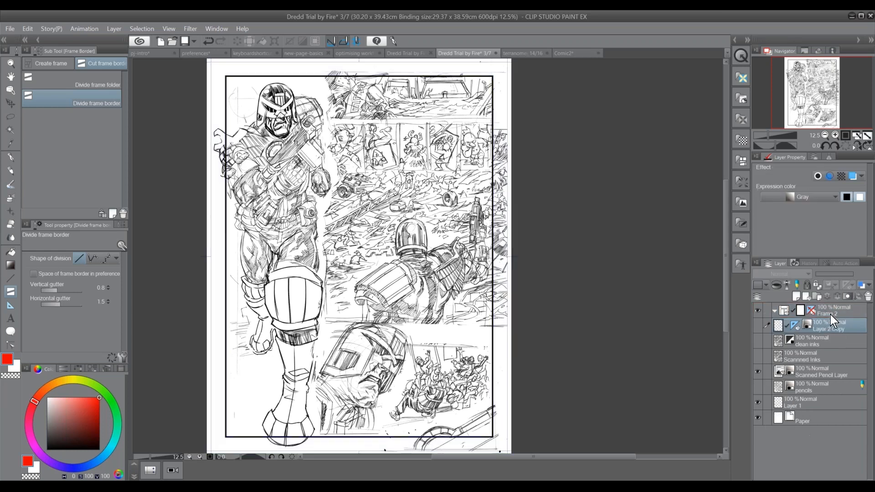
pyautogui.doubleClick(839, 312)
pyautogui.press('BackSpace')
pyautogui.write('1')
pyautogui.press('Return')
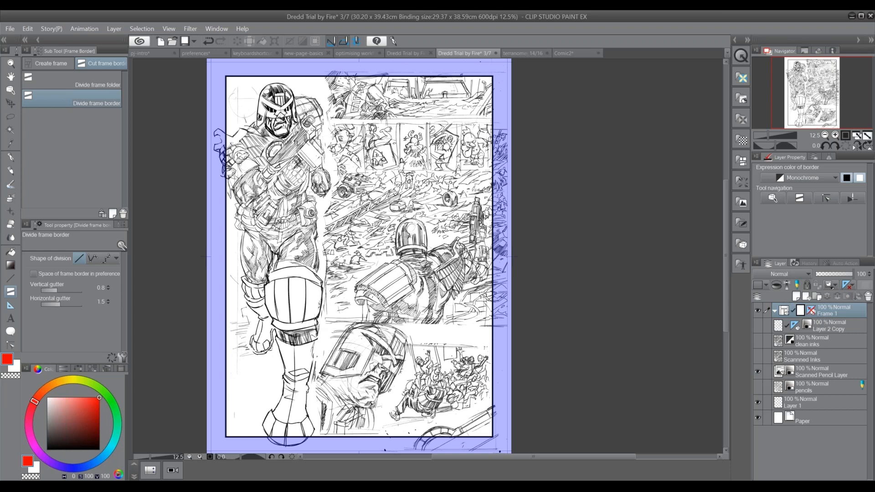
# Undo a trial vertical division, enable Space of frame border in preference, and divide the frame vertically beside the full-length standing figure
pyautogui.moveTo(323, 104); pyautogui.dragTo(326, 128)
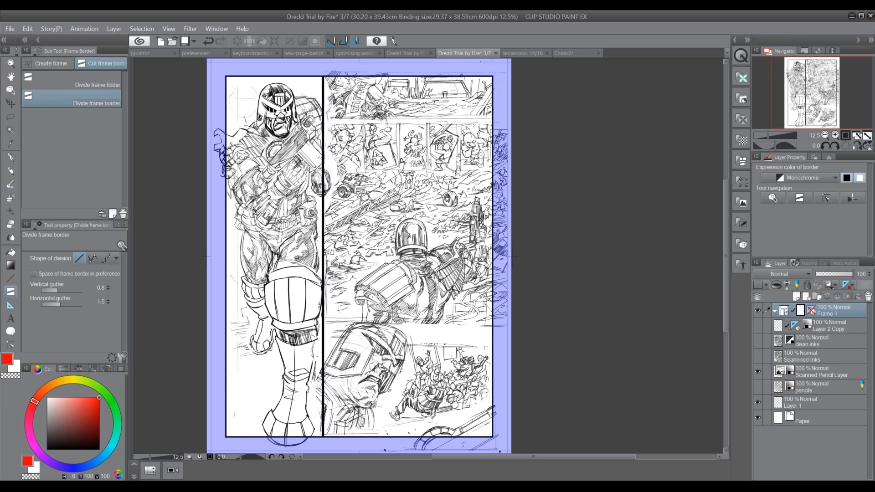
pyautogui.hotkey('ctrl', 'z')
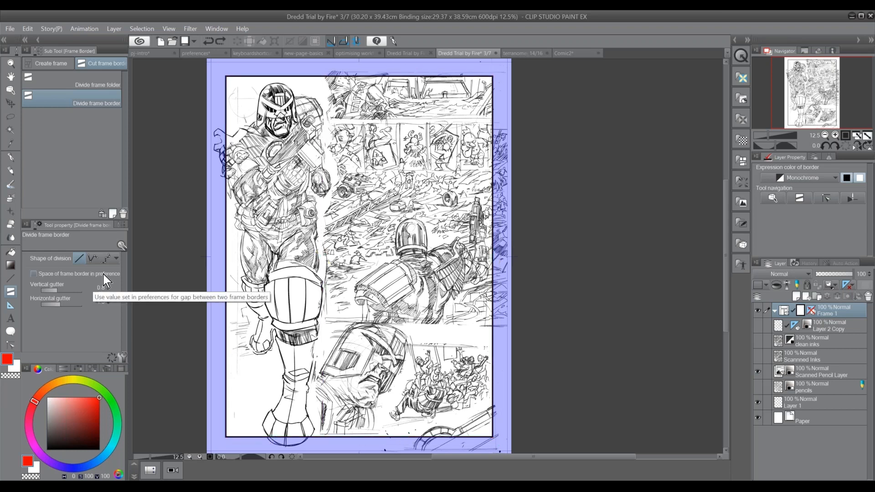
pyautogui.click(103, 275)
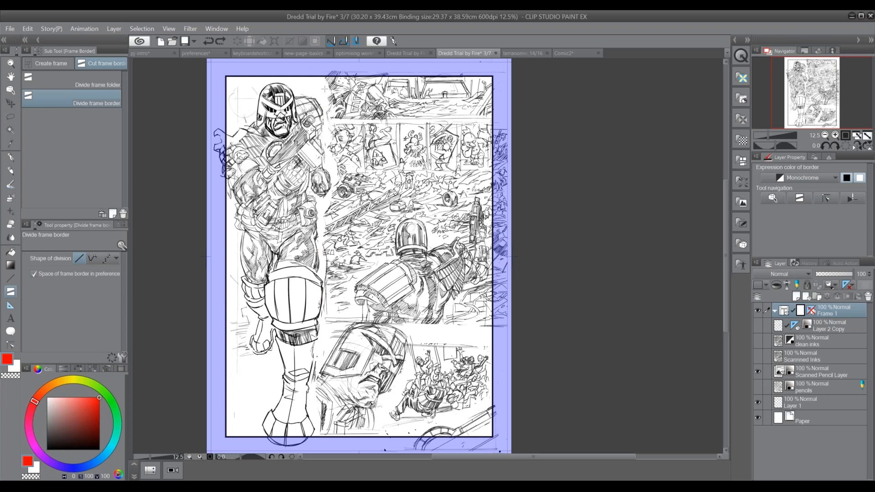
pyautogui.moveTo(326, 88); pyautogui.dragTo(329, 160)
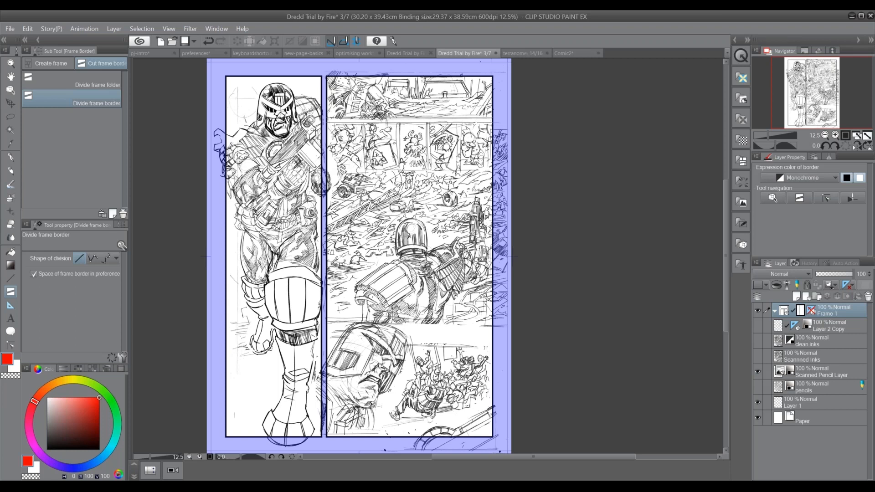
# Divide the frame beside the standing figure with three horizontal cuts into four stacked panels, following the pencilled layout
pyautogui.moveTo(329, 120); pyautogui.dragTo(456, 120)
pyautogui.moveTo(337, 171); pyautogui.dragTo(456, 171)
pyautogui.moveTo(337, 324); pyautogui.dragTo(424, 338)
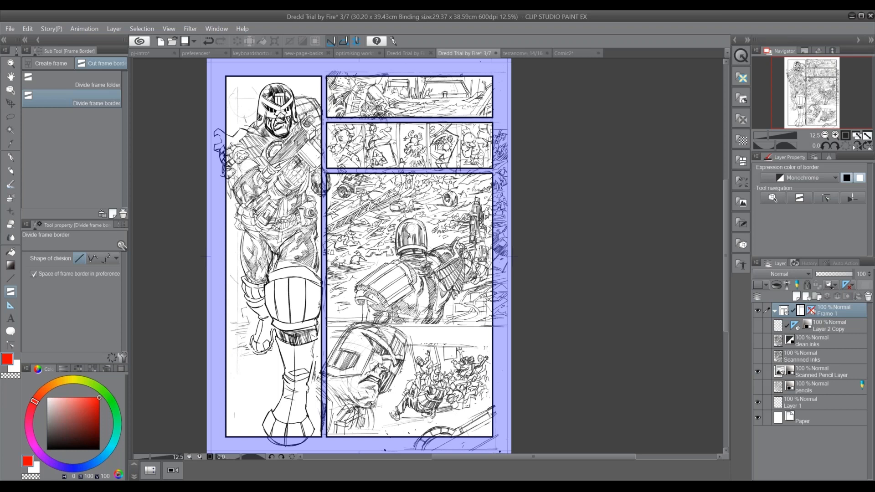
pyautogui.press('XF86AudioLowerVolume')
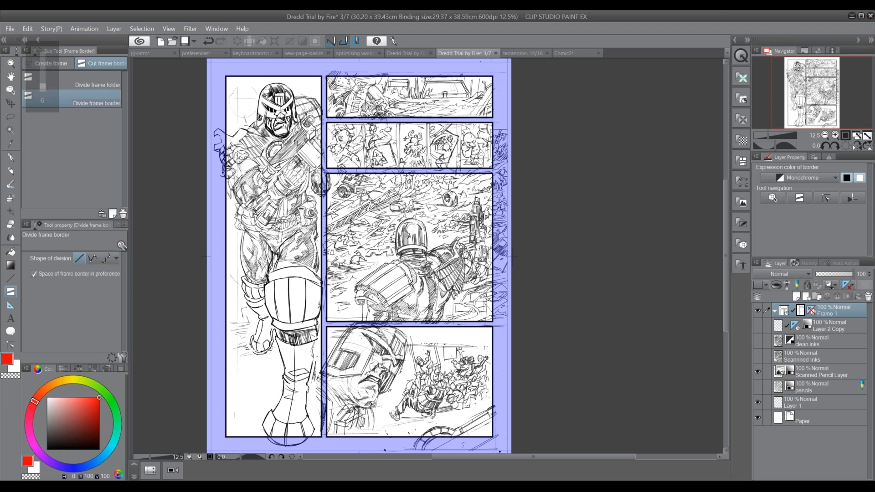
# Try a vertical division after the first figure in the second-row panel, and undo it
pyautogui.click(836, 135)
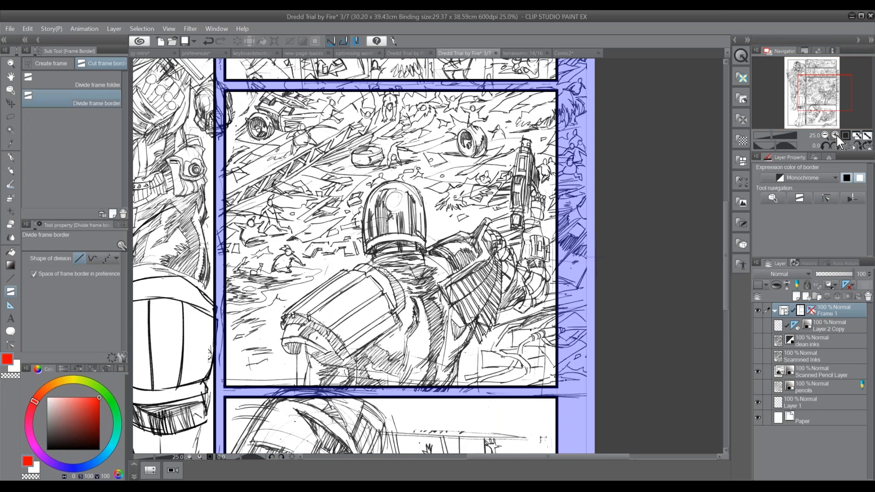
pyautogui.click(836, 135)
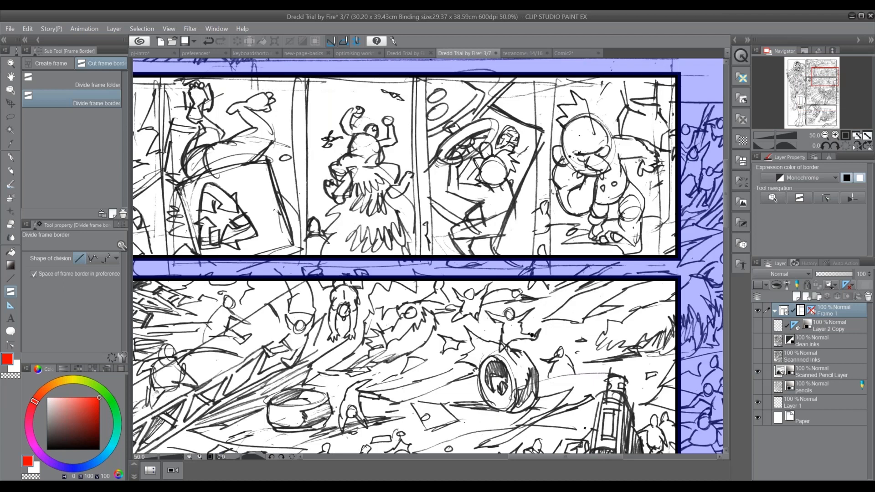
pyautogui.click(825, 135)
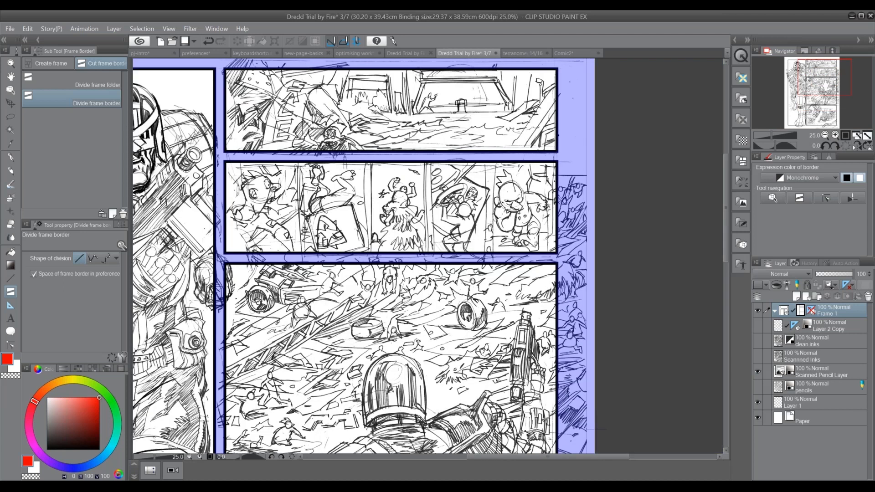
pyautogui.click(10, 91)
pyautogui.click(302, 242)
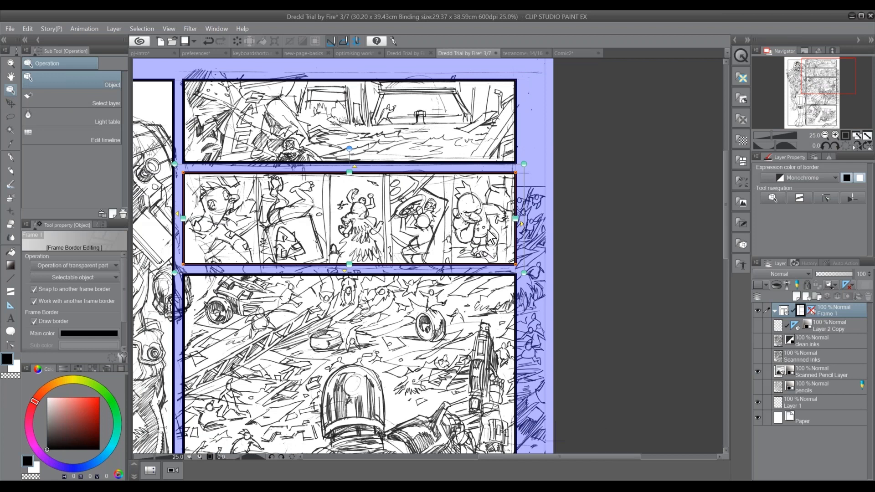
pyautogui.click(11, 292)
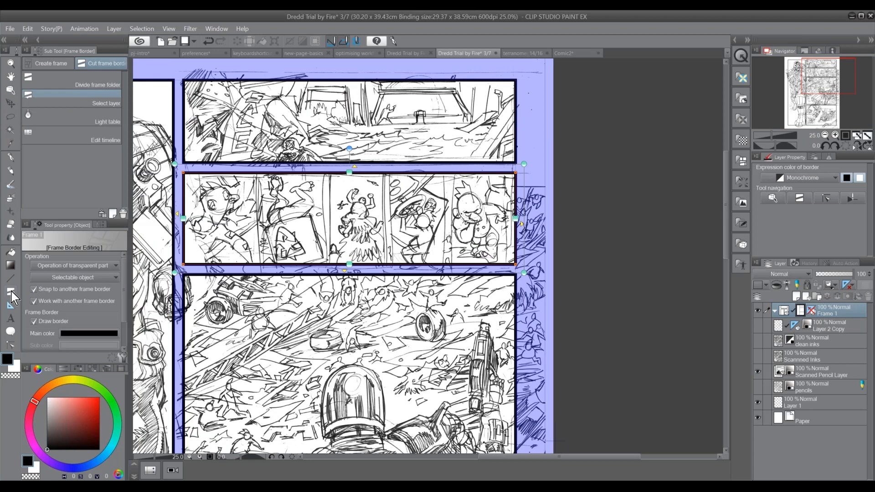
pyautogui.moveTo(259, 178); pyautogui.dragTo(260, 263)
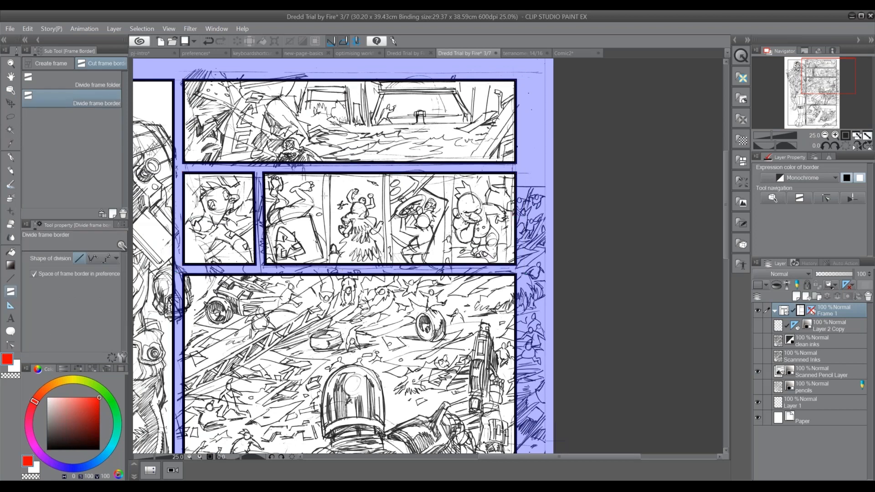
pyautogui.press('ctrl')
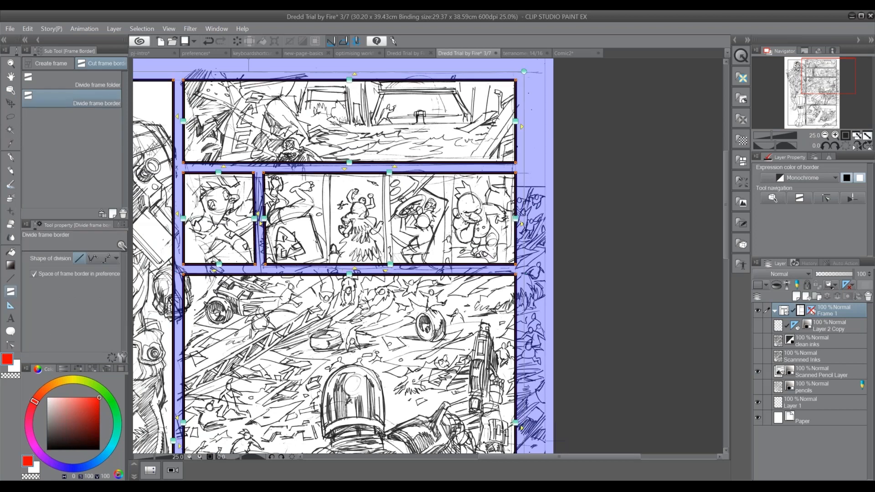
pyautogui.hotkey('ctrl', 'z')
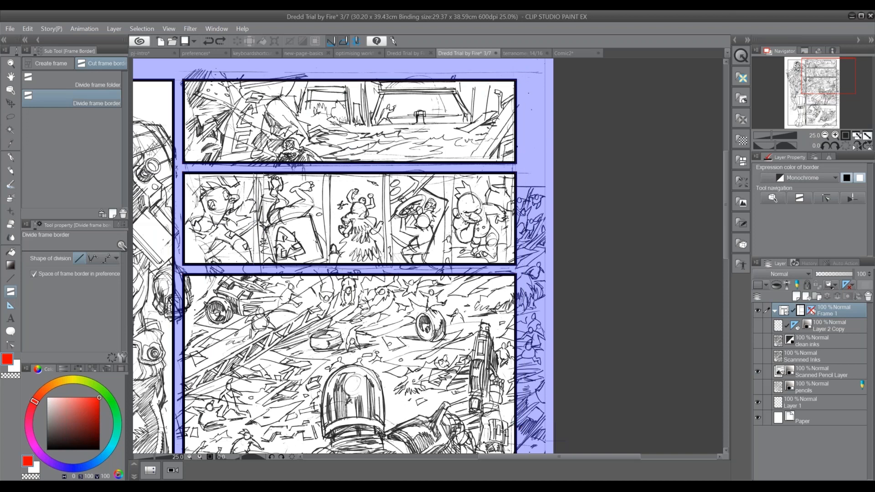
# Divide the second-row panel with four vertical cuts into five small panels along the pencilled gutters
pyautogui.moveTo(258, 166); pyautogui.dragTo(259, 271)
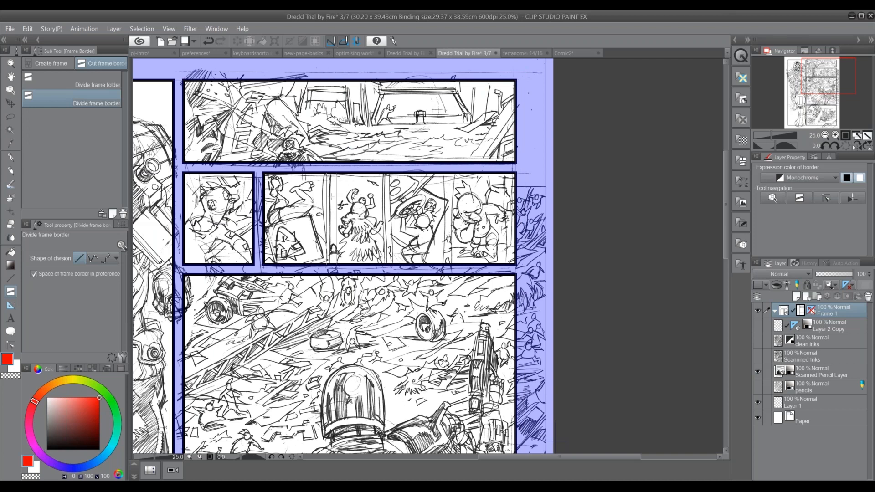
pyautogui.moveTo(331, 166); pyautogui.dragTo(331, 272)
pyautogui.moveTo(391, 166); pyautogui.dragTo(391, 271)
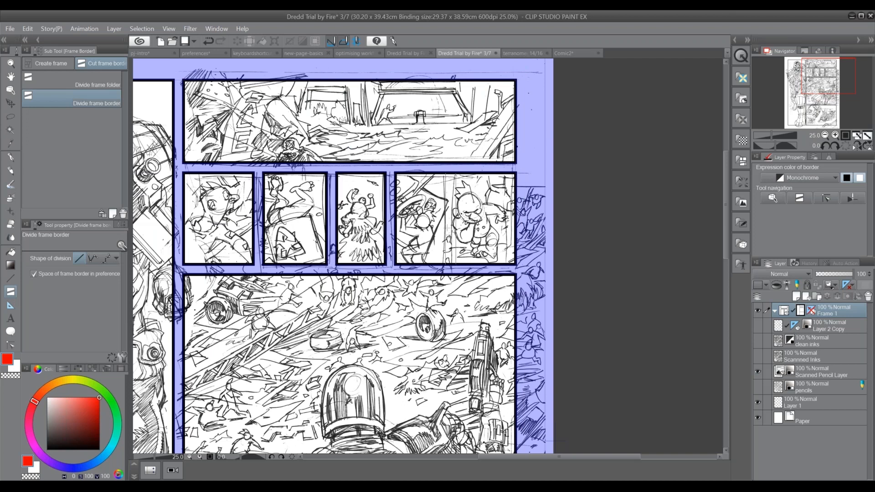
pyautogui.moveTo(451, 167); pyautogui.dragTo(450, 271)
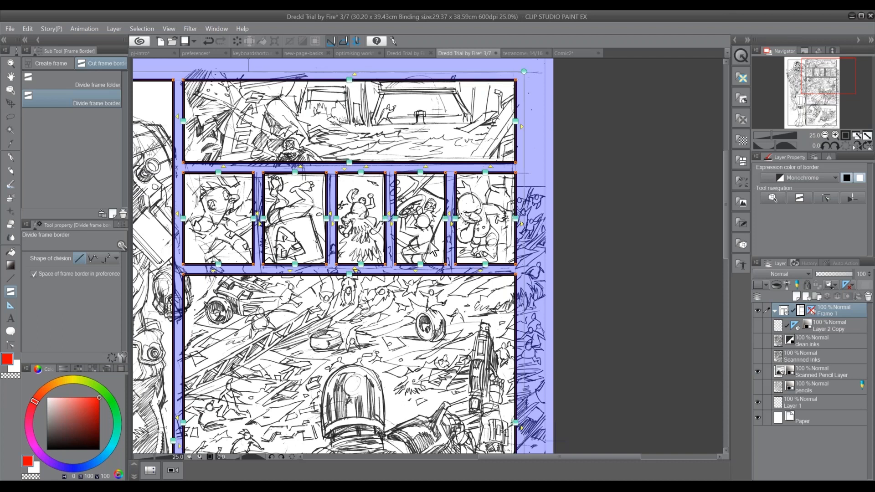
# Undo the four vertical divisions of the second-row panel
pyautogui.hotkey('ctrl', 'z')
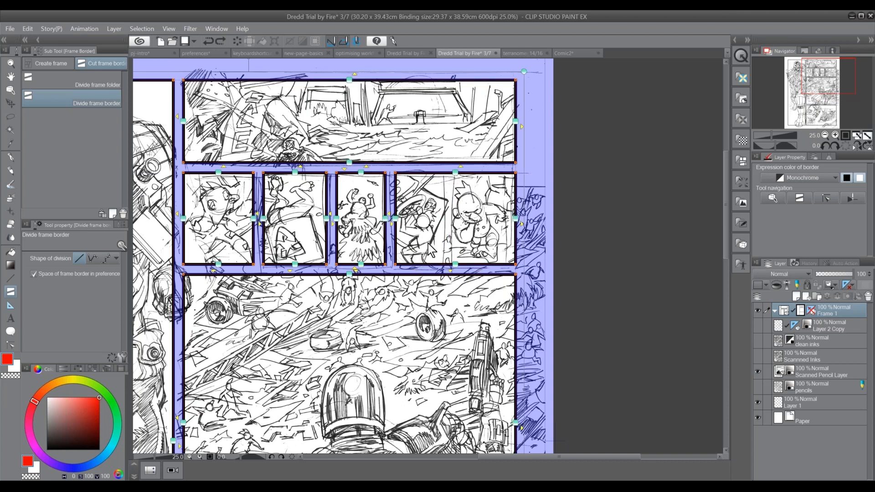
pyautogui.hotkey('ctrl', 'z')
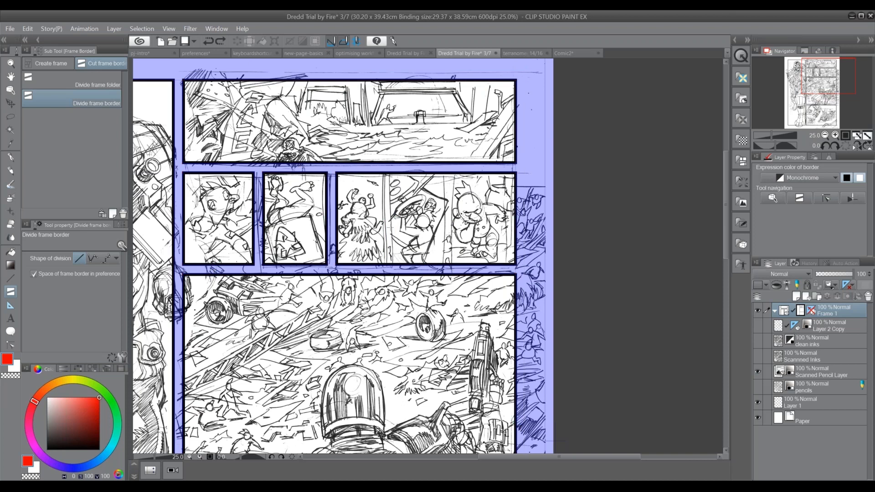
pyautogui.hotkey('ctrl', 'z')
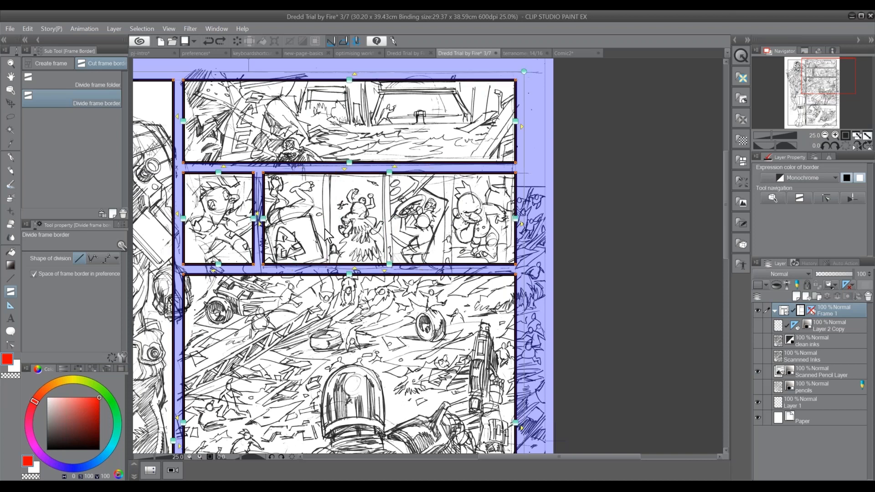
pyautogui.hotkey('ctrl', 'z')
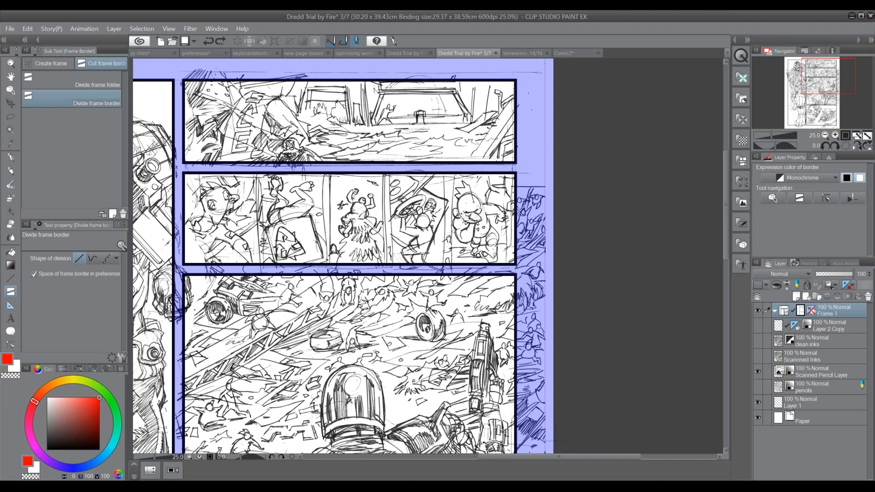
# Select the second-row panel's border and start Divide frame border equally with vertical divisions turned off
pyautogui.press('o')
pyautogui.click(451, 172)
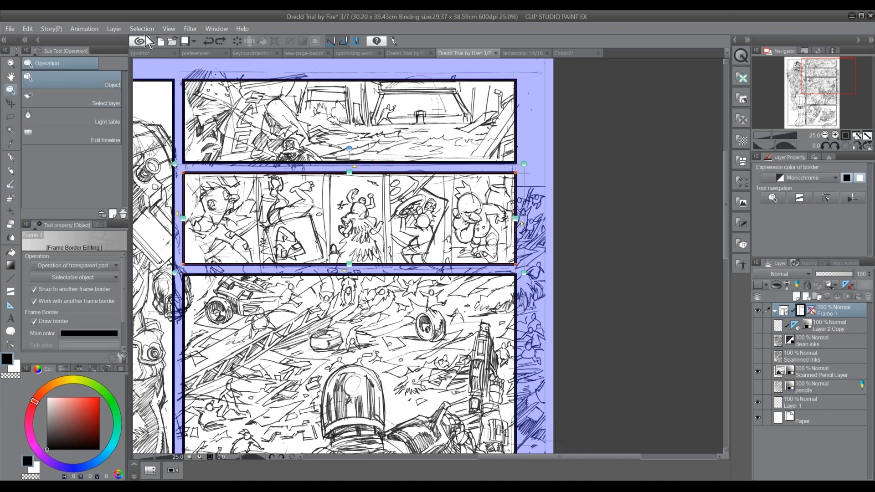
pyautogui.click(114, 29)
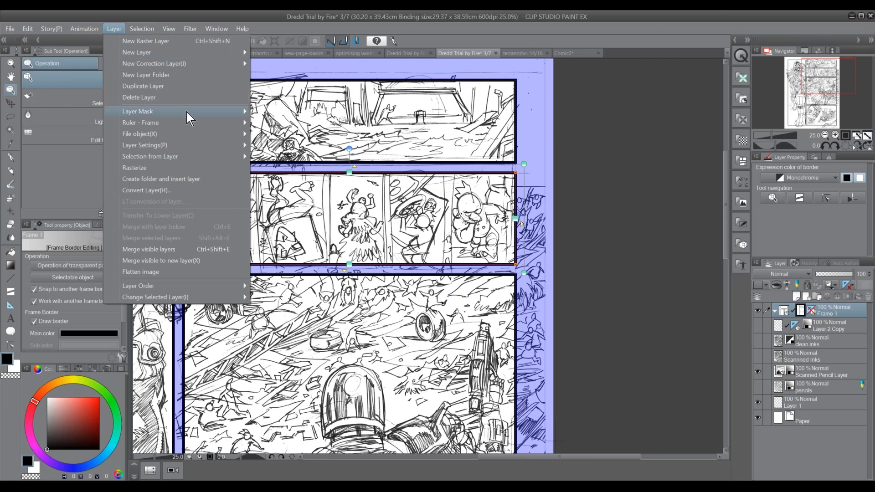
pyautogui.moveTo(196, 124)
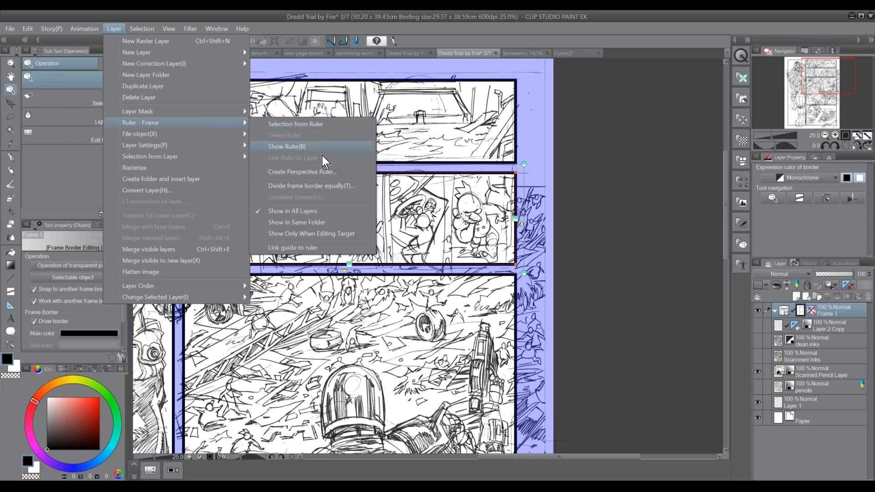
pyautogui.click(362, 193)
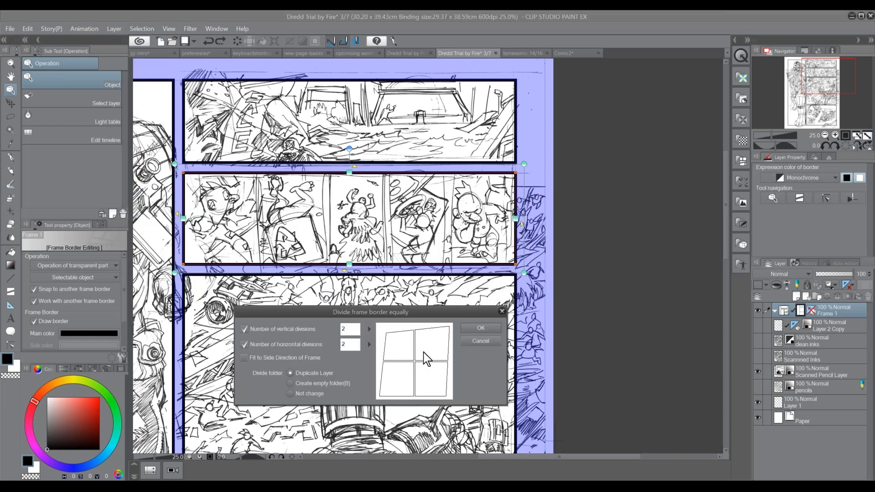
pyautogui.click(290, 345)
pyautogui.click(282, 345)
pyautogui.click(281, 329)
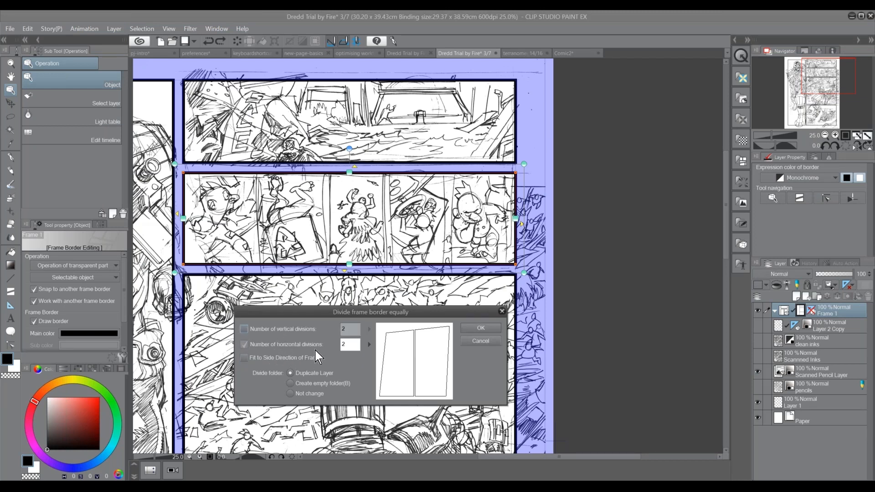
# Set the number of horizontal divisions to 5 and divide the panel equally, using Duplicate Layer for the divided folders
pyautogui.click(352, 345)
pyautogui.click(369, 345)
pyautogui.click(380, 340)
pyautogui.click(380, 340)
pyautogui.click(380, 340)
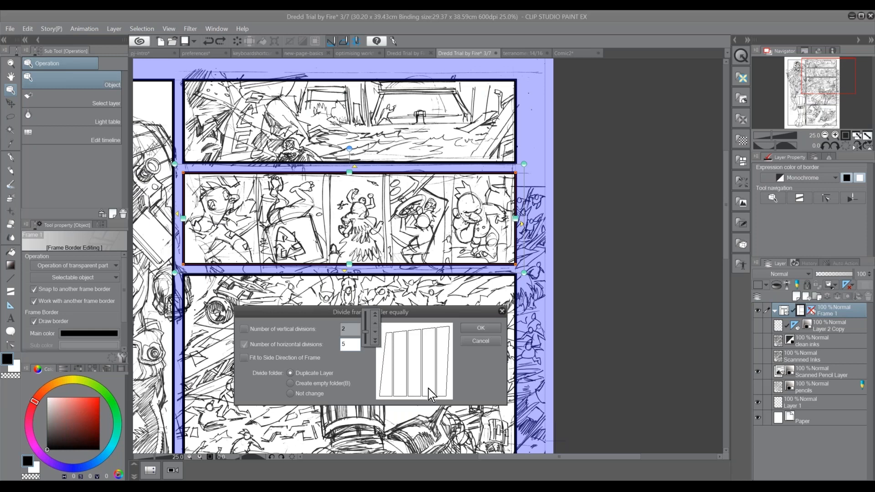
pyautogui.click(479, 374)
pyautogui.click(480, 328)
pyautogui.click(481, 329)
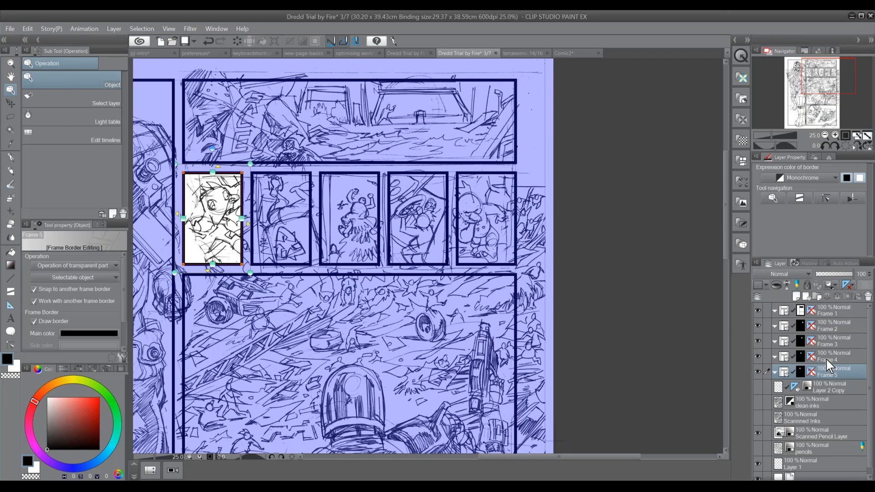
# Examine which small panel each of the new frame folders Frame 2, Frame 3 and Frame 4 covers
pyautogui.click(832, 342)
pyautogui.click(832, 326)
pyautogui.click(829, 342)
pyautogui.click(828, 358)
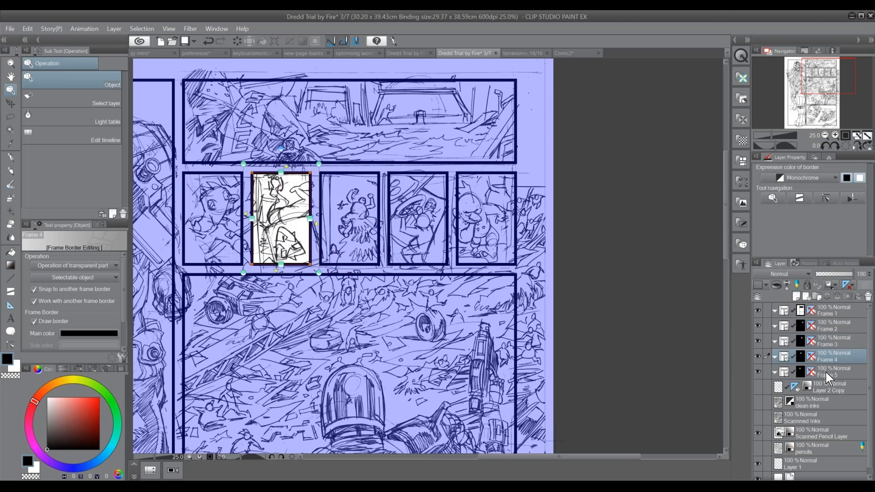
pyautogui.click(830, 326)
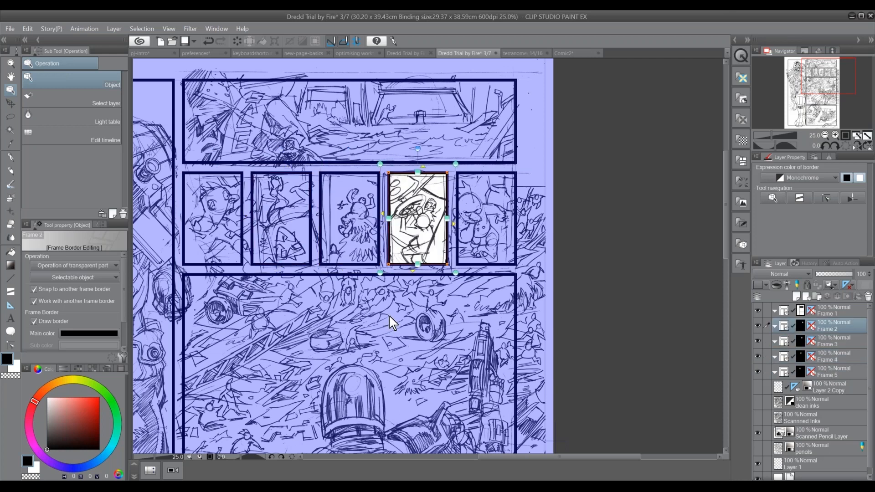
# Undo the equal division and select the second-row panel's border again
pyautogui.hotkey('ctrl', 'z')
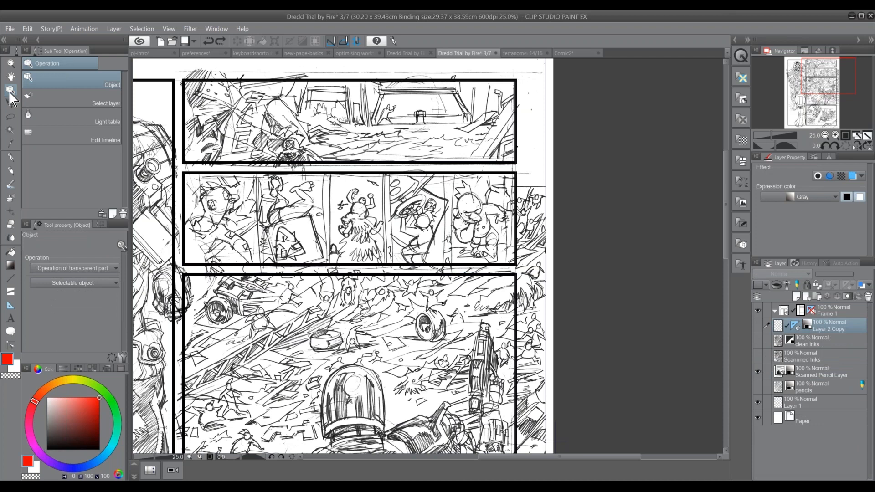
pyautogui.click(278, 174)
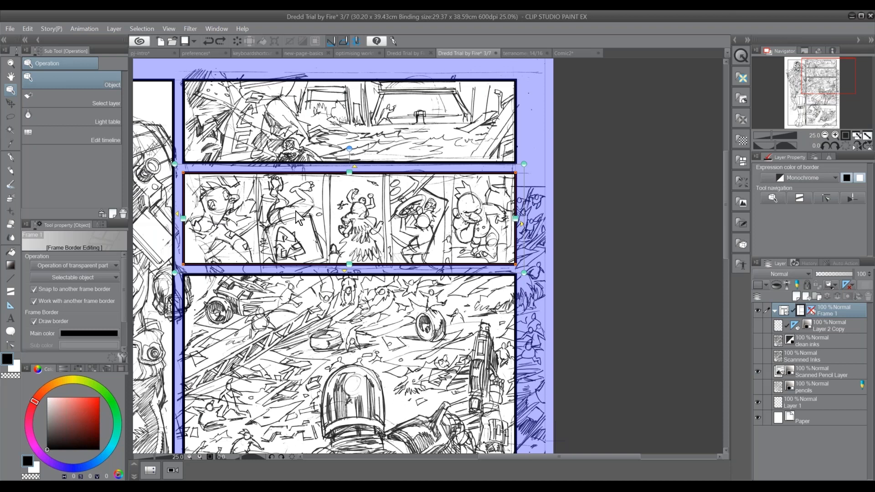
# Divide the second-row panel equally into 5 horizontal divisions, with the divided folder option set to Not change
pyautogui.click(142, 28)
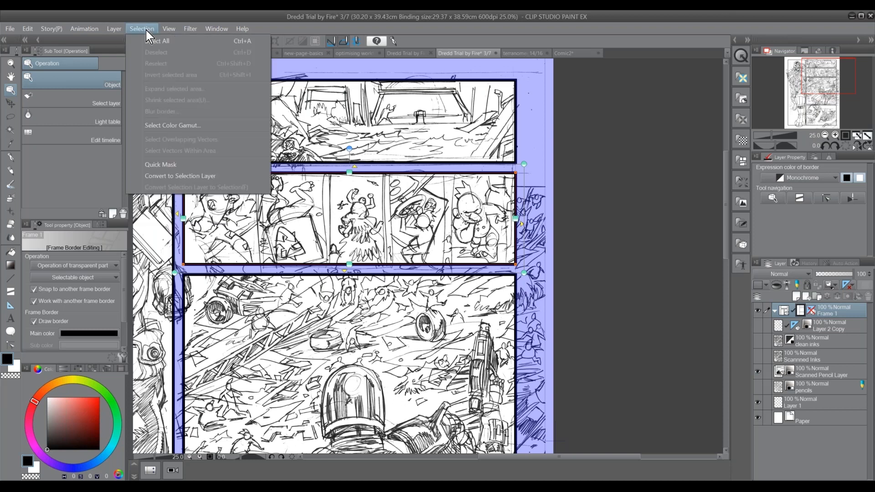
pyautogui.moveTo(114, 28)
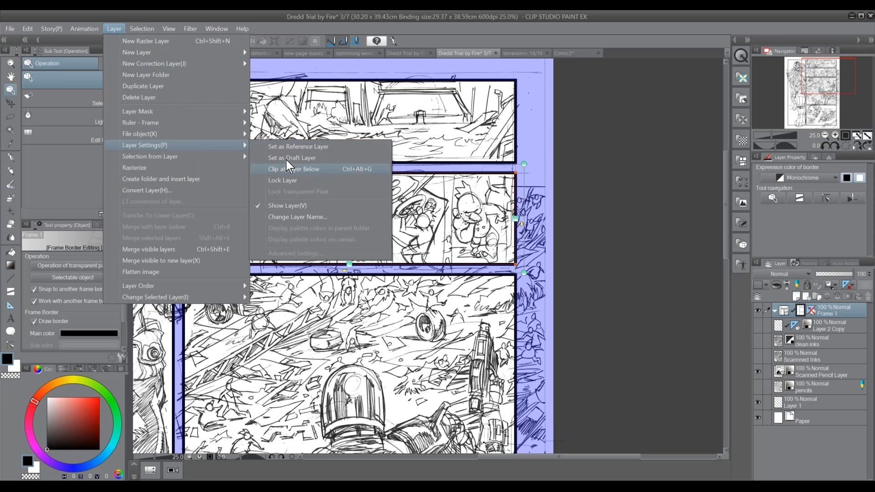
pyautogui.moveTo(215, 123)
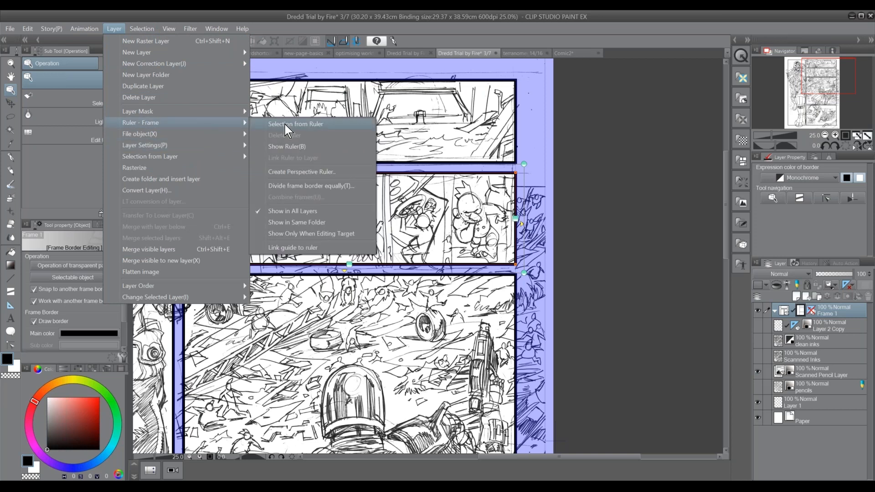
pyautogui.click(355, 186)
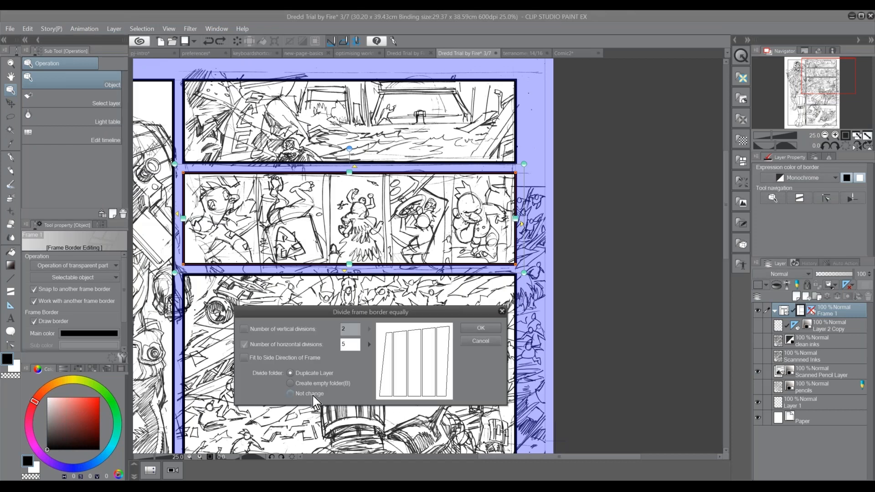
pyautogui.click(302, 395)
pyautogui.click(496, 332)
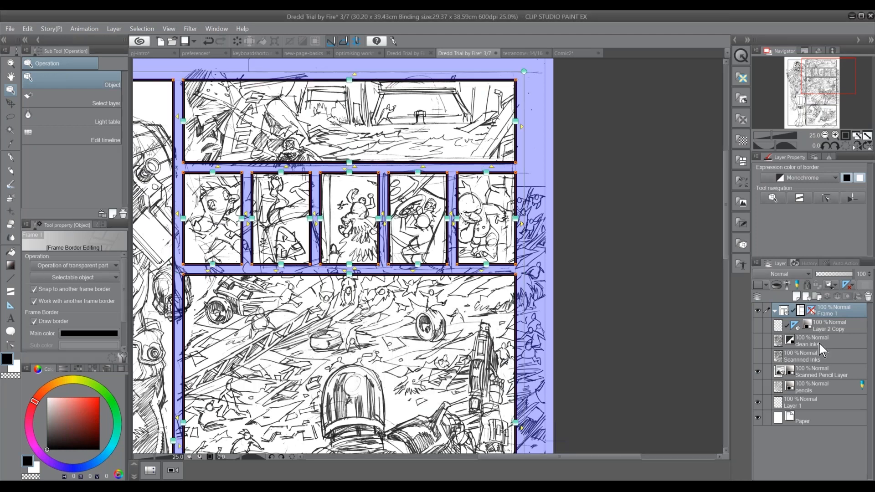
# Select the clean inks layer and examine the panel borders across the whole page and up close
pyautogui.click(817, 344)
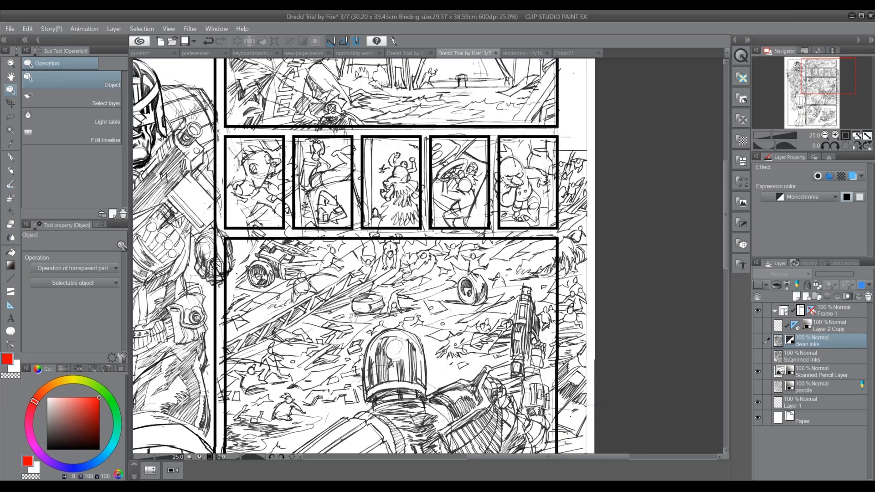
pyautogui.click(824, 134)
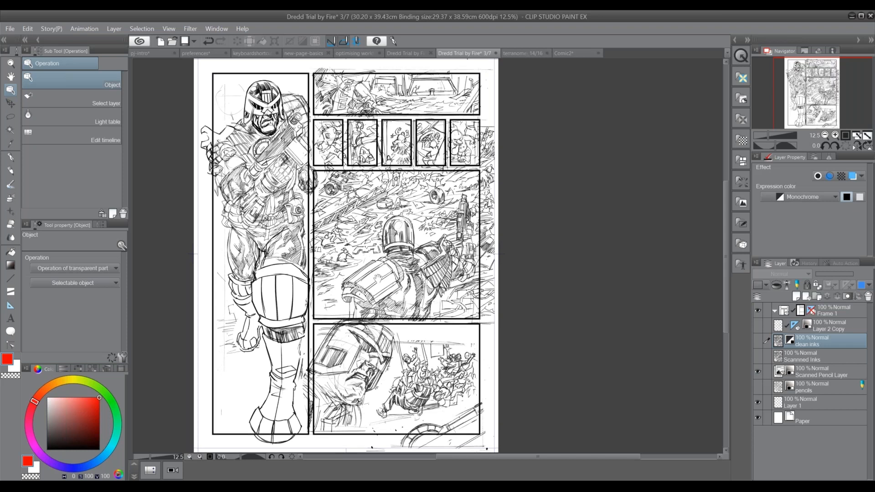
pyautogui.moveTo(377, 275); pyautogui.dragTo(387, 306)
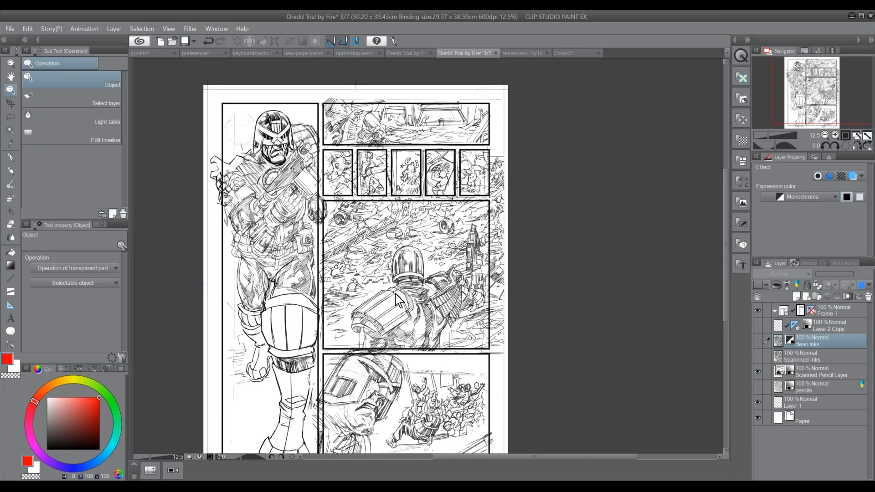
pyautogui.click(831, 132)
pyautogui.click(831, 132)
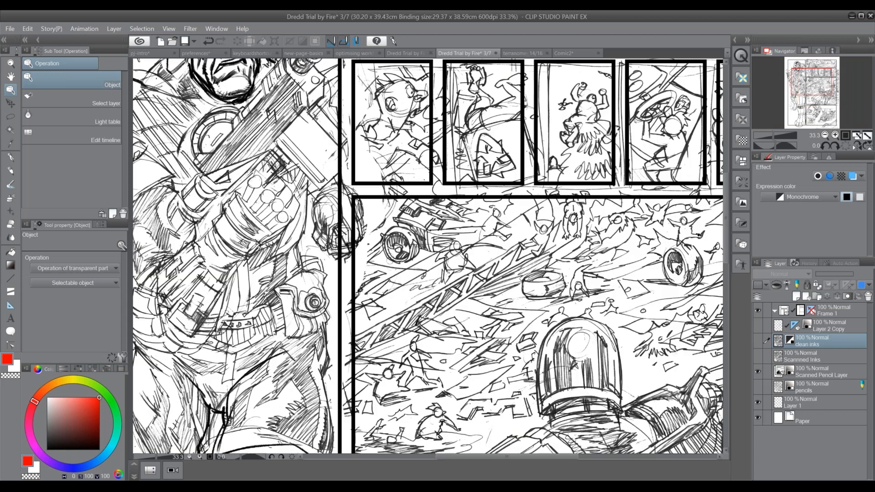
pyautogui.moveTo(449, 160); pyautogui.dragTo(499, 264)
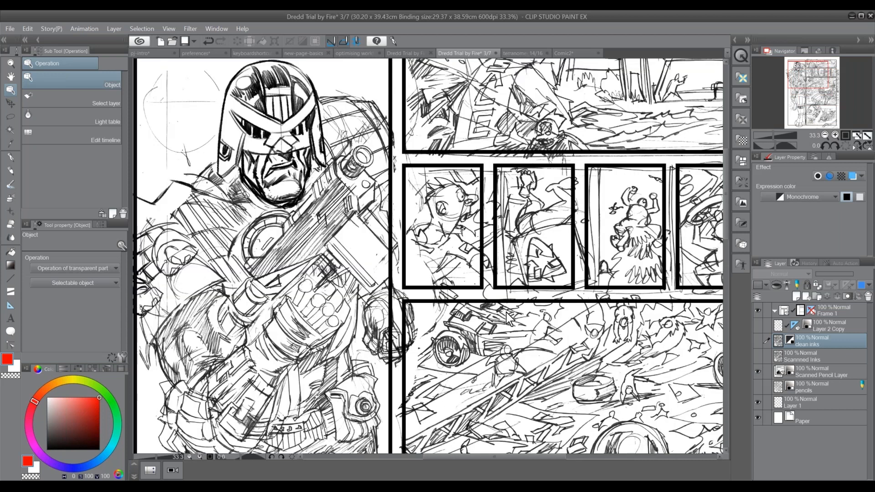
pyautogui.moveTo(487, 354); pyautogui.dragTo(285, 299)
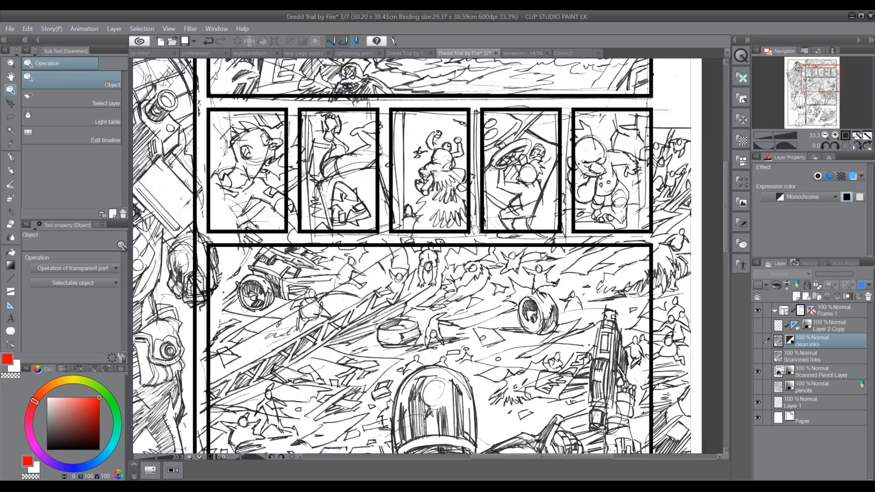
pyautogui.moveTo(474, 225); pyautogui.dragTo(446, 177)
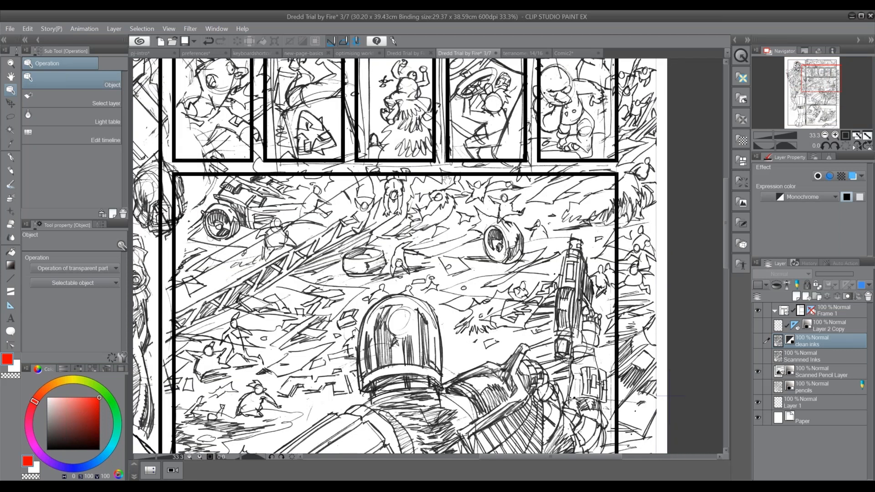
pyautogui.moveTo(425, 387); pyautogui.dragTo(443, 187)
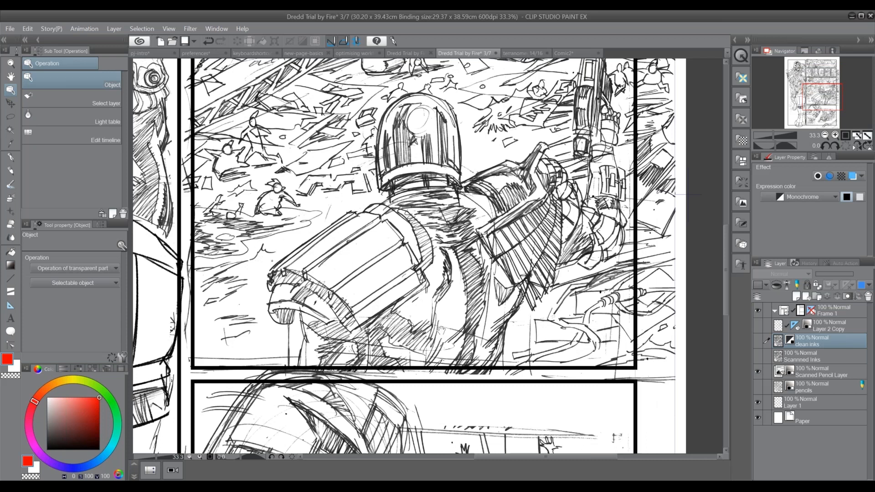
pyautogui.click(825, 135)
pyautogui.click(825, 135)
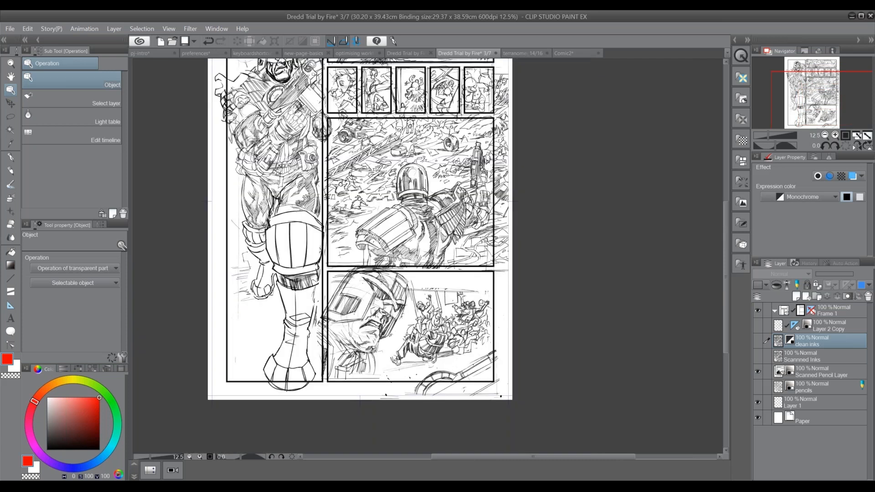
# Choose the Polyline frame sub tool for creating frames and set the drawing colour to black
pyautogui.click(14, 292)
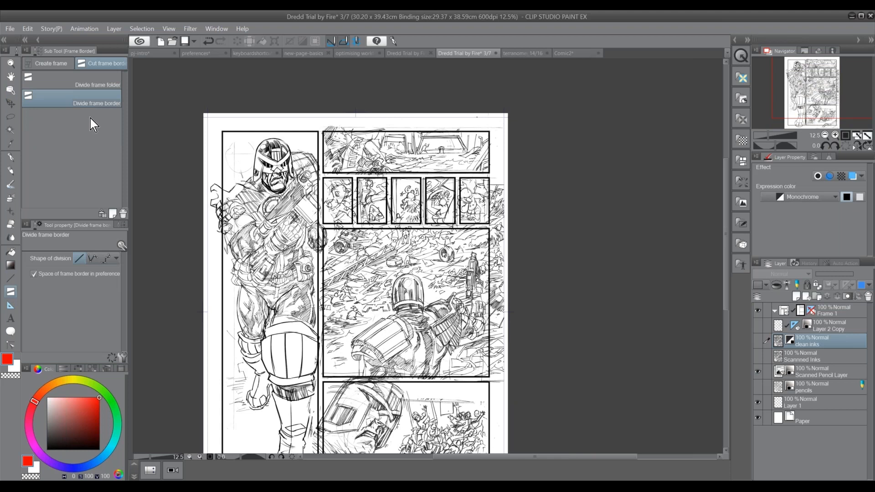
pyautogui.click(64, 65)
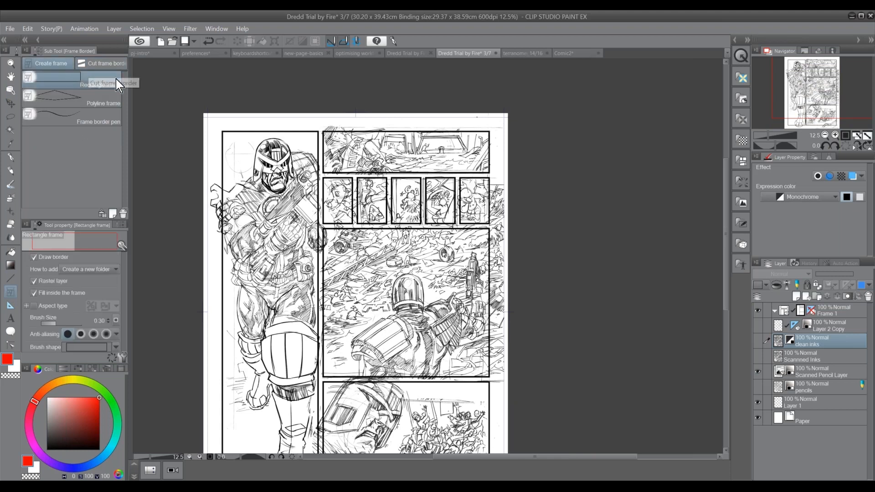
pyautogui.click(106, 64)
pyautogui.click(55, 65)
pyautogui.click(108, 97)
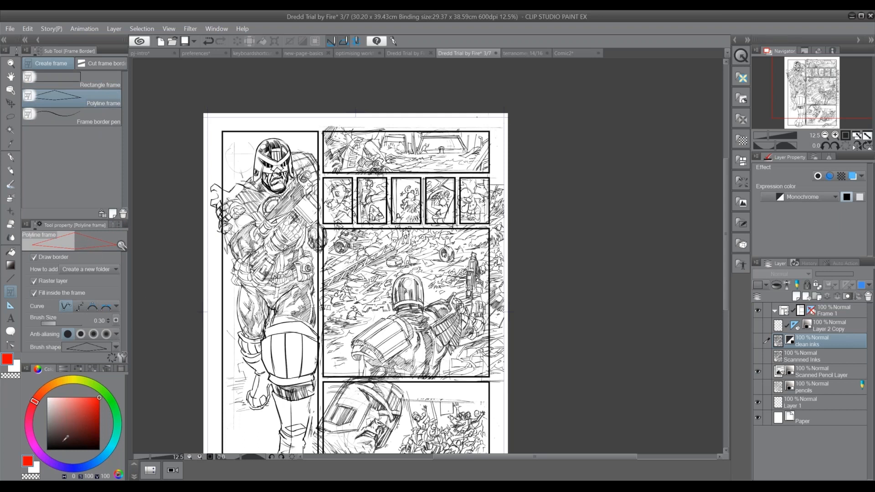
pyautogui.click(47, 448)
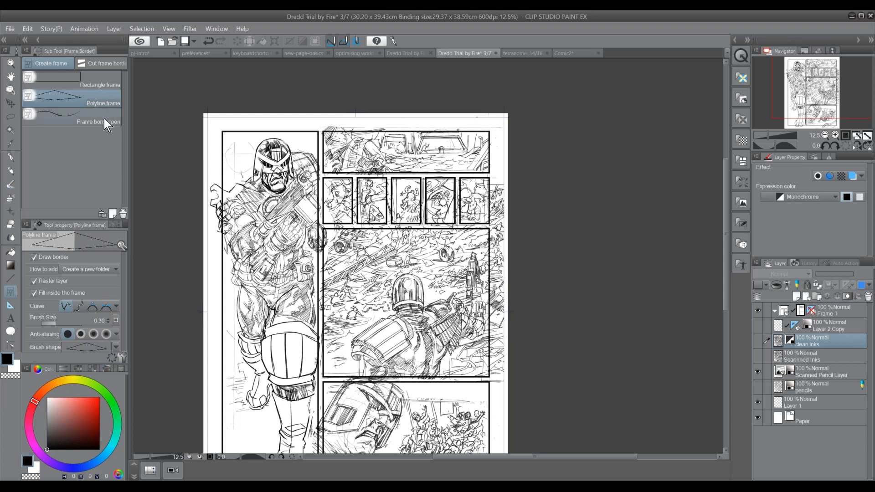
# Duplicate the Polyline frame sub tool under the name Invisible Panel Border
pyautogui.click(113, 214)
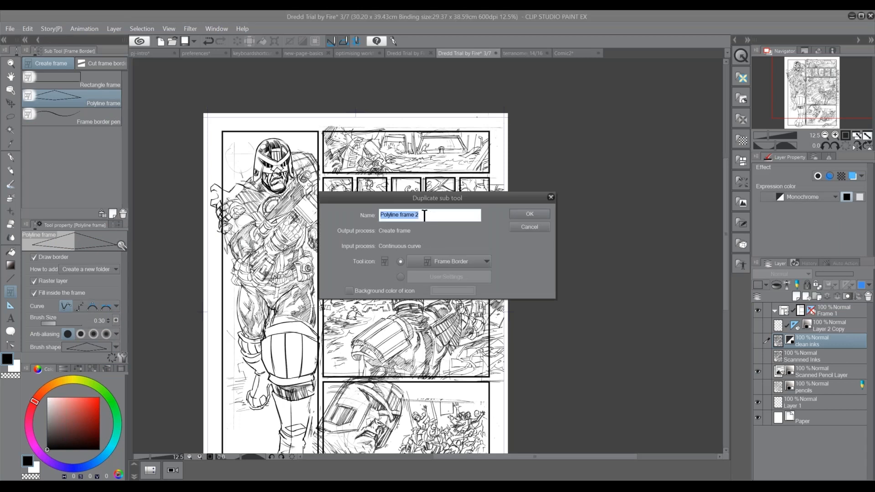
pyautogui.click(430, 216)
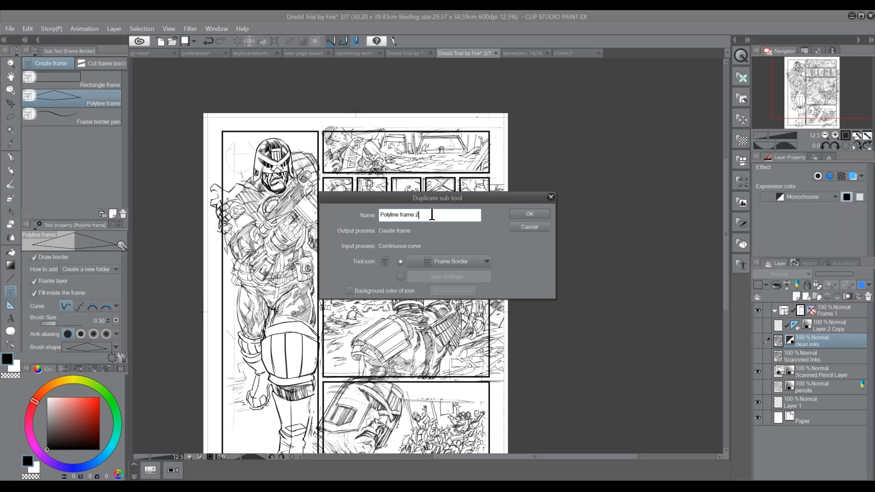
pyautogui.press('BackSpace')
pyautogui.press('BackSpace')
pyautogui.press('BackSpace')
pyautogui.press('BackSpace')
pyautogui.press('BackSpace')
pyautogui.press('BackSpace')
pyautogui.press('BackSpace')
pyautogui.press('BackSpace')
pyautogui.press('BackSpace')
pyautogui.press('BackSpace')
pyautogui.press('BackSpace')
pyautogui.press('BackSpace')
pyautogui.press('BackSpace')
pyautogui.press('BackSpace')
pyautogui.press('BackSpace')
pyautogui.press('BackSpace')
pyautogui.write('Invisible Pane')
pyautogui.press('BackSpace')
pyautogui.press('BackSpace')
pyautogui.write('N')
pyautogui.press('BackSpace')
pyautogui.write('Border')
pyautogui.click(530, 216)
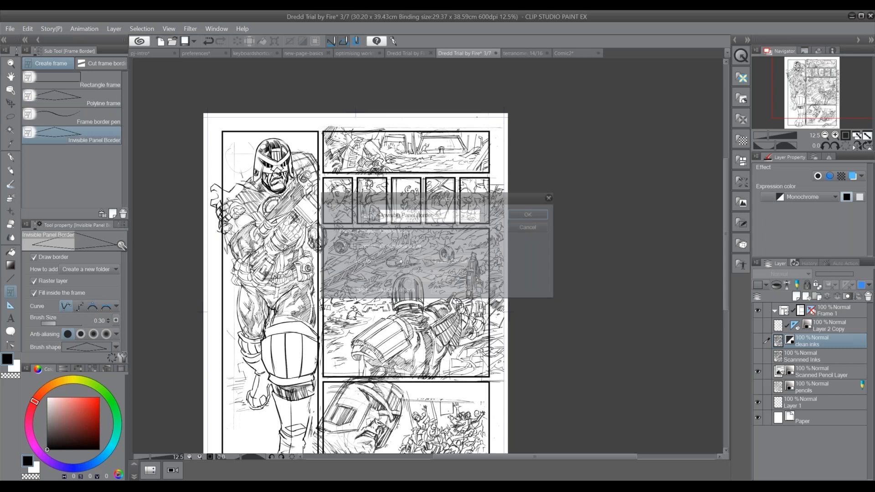
# Set How to add to Add to selected folder in the Invisible Panel Border sub tool's detailed settings
pyautogui.click(122, 358)
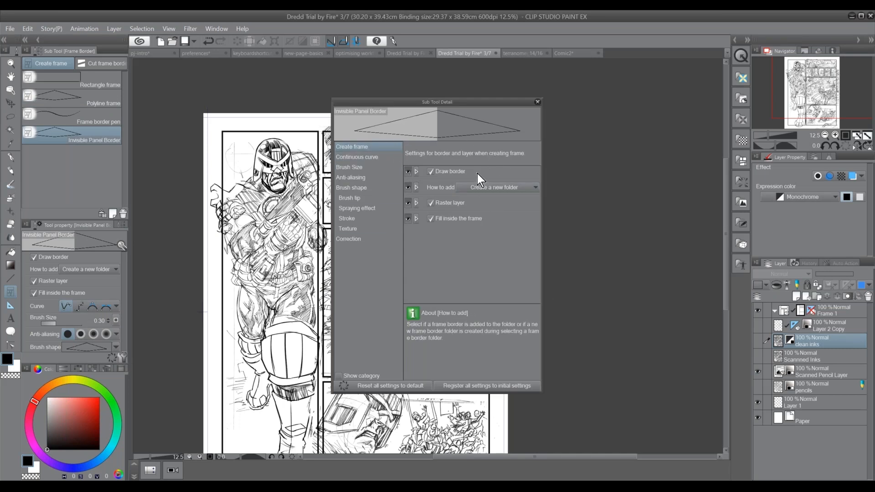
pyautogui.click(517, 189)
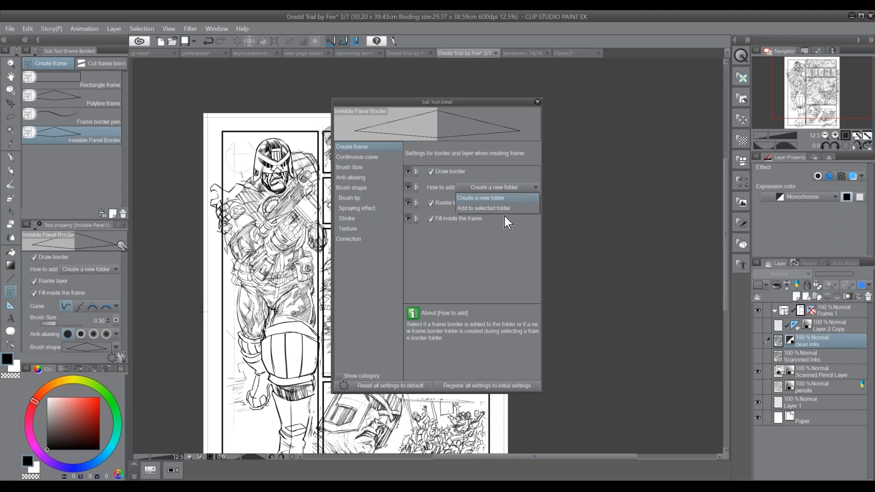
pyautogui.click(504, 208)
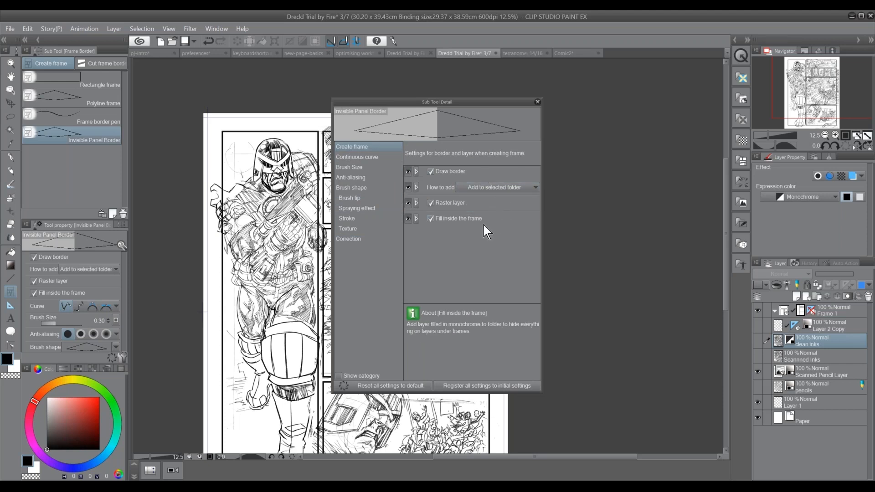
# Review the sub tool's curve, brush size, anti-aliasing, brush shape, stroke, texture and correction settings
pyautogui.click(381, 157)
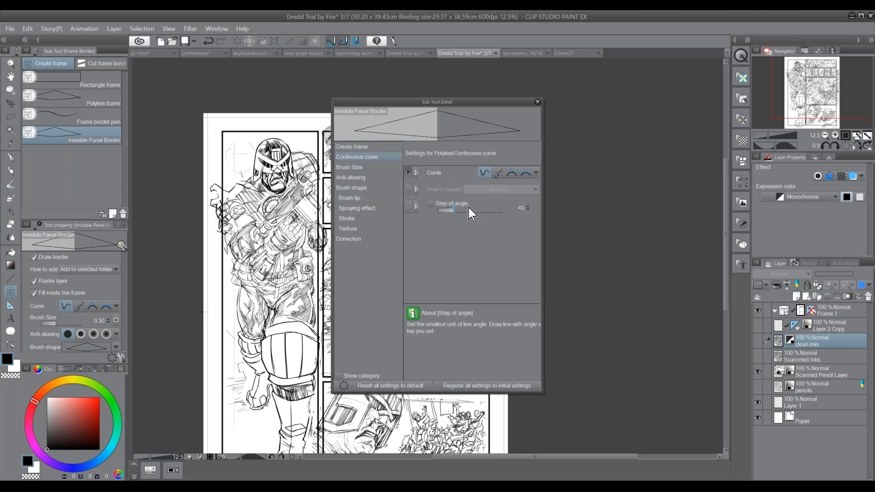
pyautogui.click(356, 167)
pyautogui.click(364, 178)
pyautogui.click(357, 187)
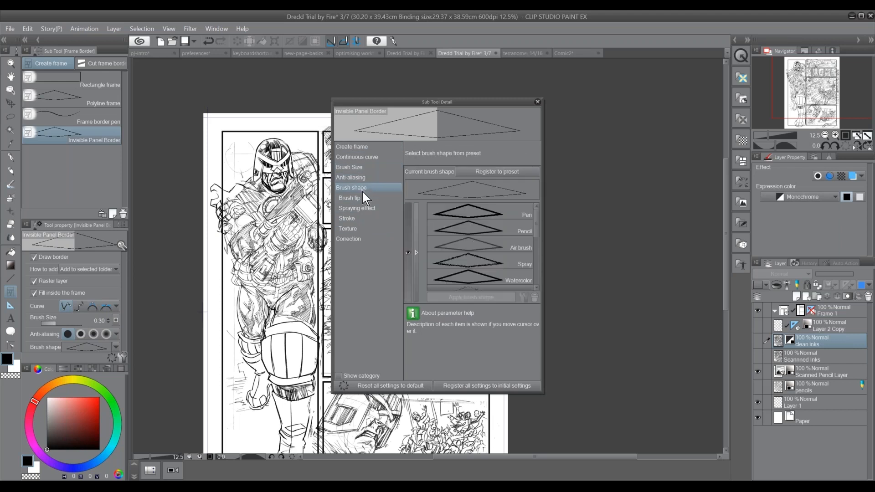
pyautogui.click(358, 197)
pyautogui.click(358, 208)
pyautogui.click(353, 218)
pyautogui.click(358, 229)
pyautogui.click(364, 240)
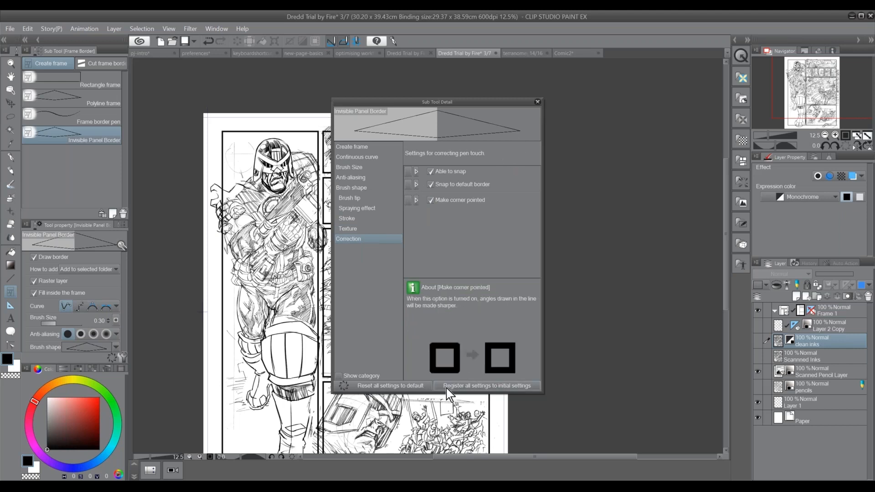
# Register the sub tool's settings as its initial settings and turn off Draw border
pyautogui.click(476, 388)
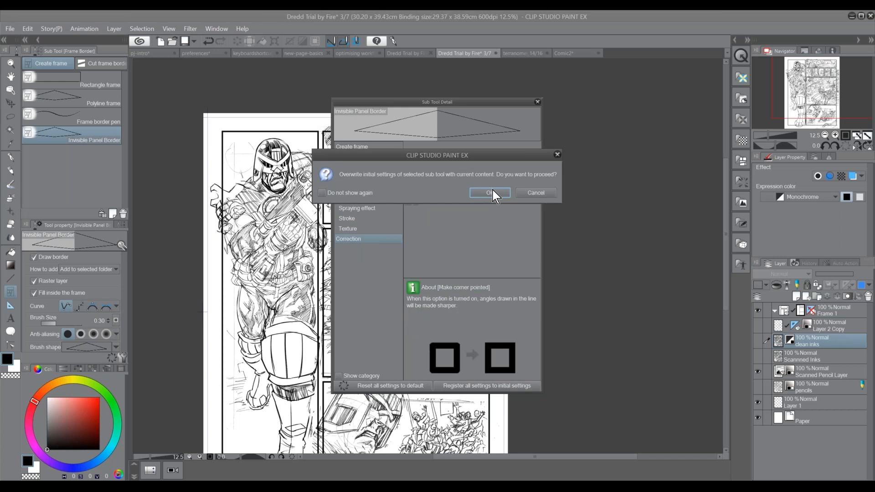
pyautogui.click(489, 193)
pyautogui.moveTo(103, 367); pyautogui.dragTo(102, 404)
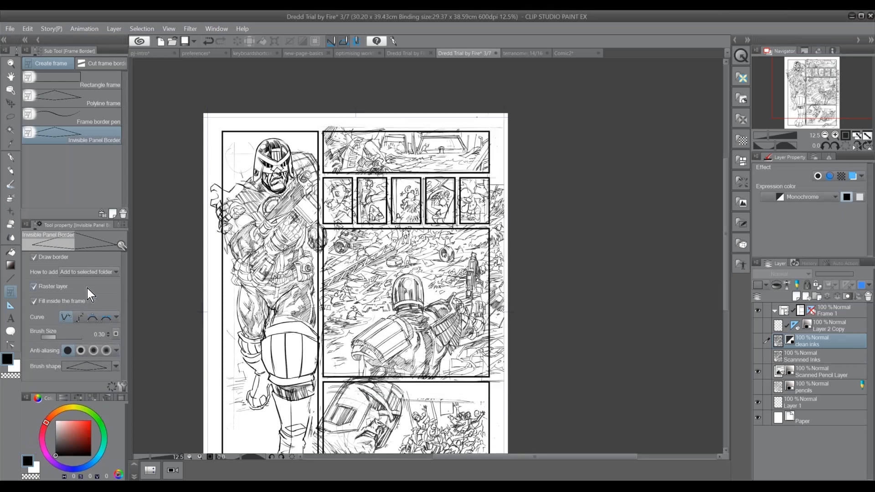
pyautogui.click(59, 258)
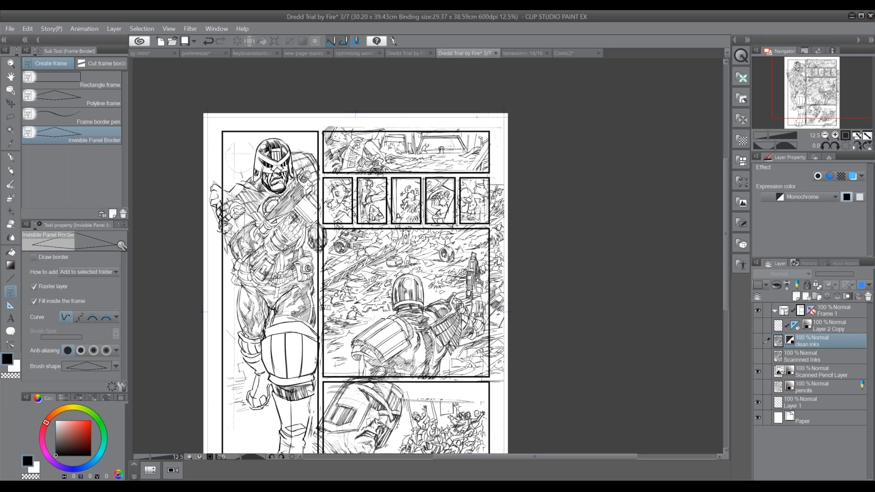
# Add a borderless polyline frame to the Frame 1 folder around the shoulder armour that breaks out of the full-height panel
pyautogui.click(837, 314)
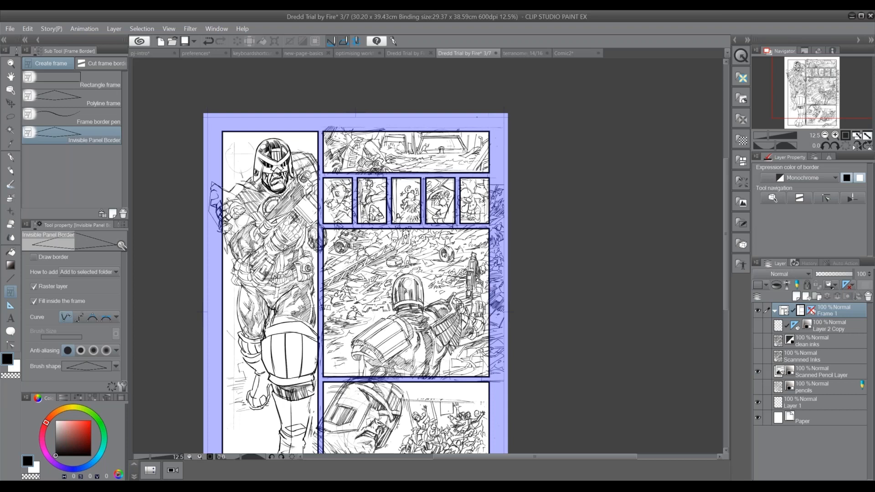
pyautogui.click(221, 184)
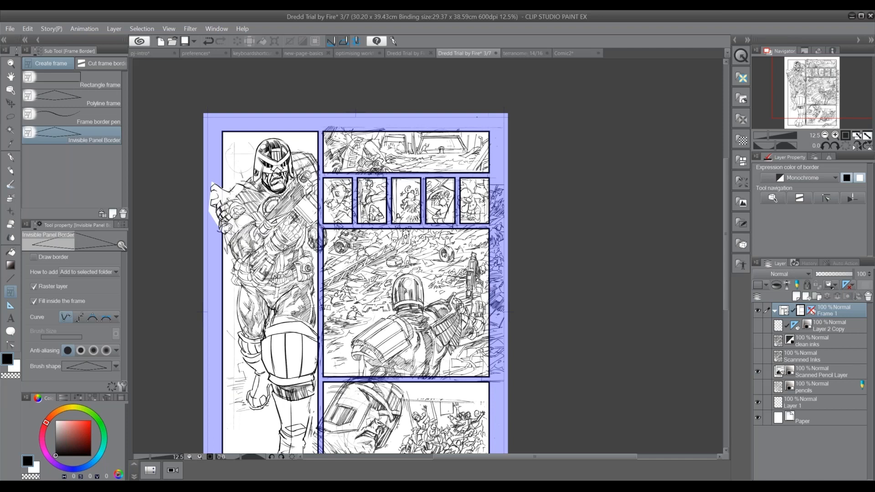
pyautogui.click(836, 135)
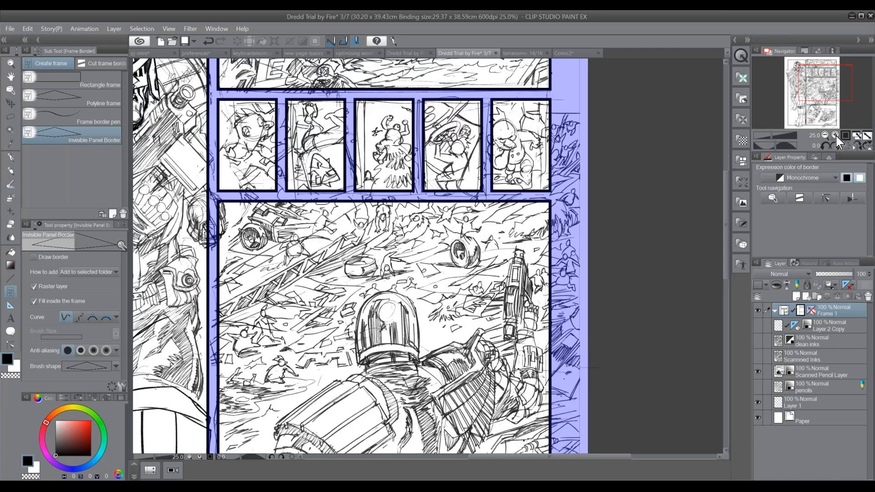
pyautogui.click(835, 136)
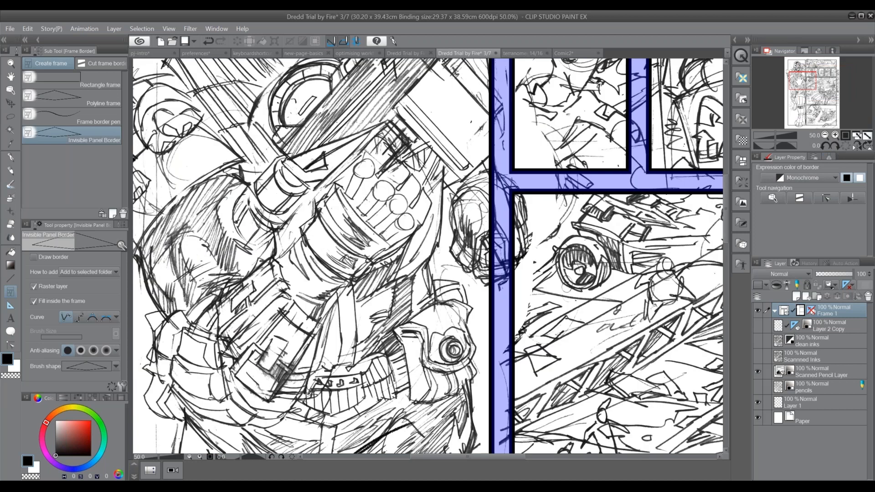
pyautogui.moveTo(799, 80); pyautogui.dragTo(791, 77)
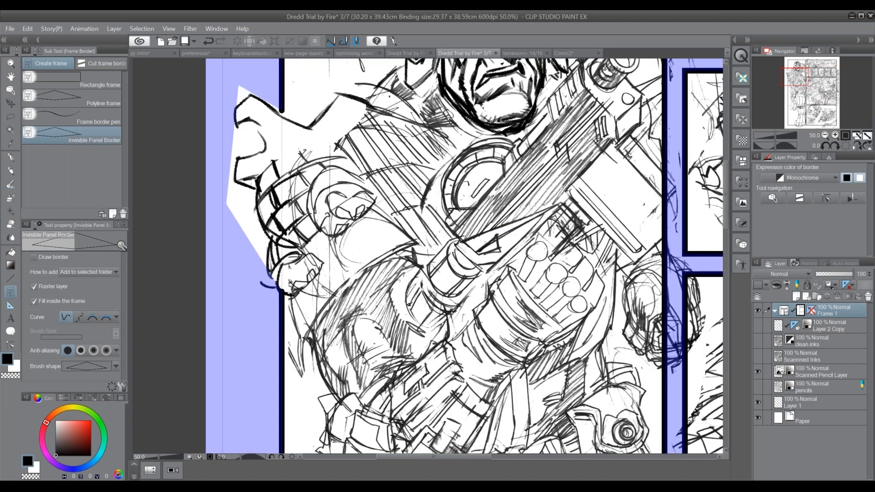
# Add a borderless polyline frame to the Frame 1 folder around the boot toe that breaks through the full-height panel's lower border
pyautogui.click(825, 135)
pyautogui.click(825, 135)
pyautogui.moveTo(416, 243); pyautogui.dragTo(379, 155)
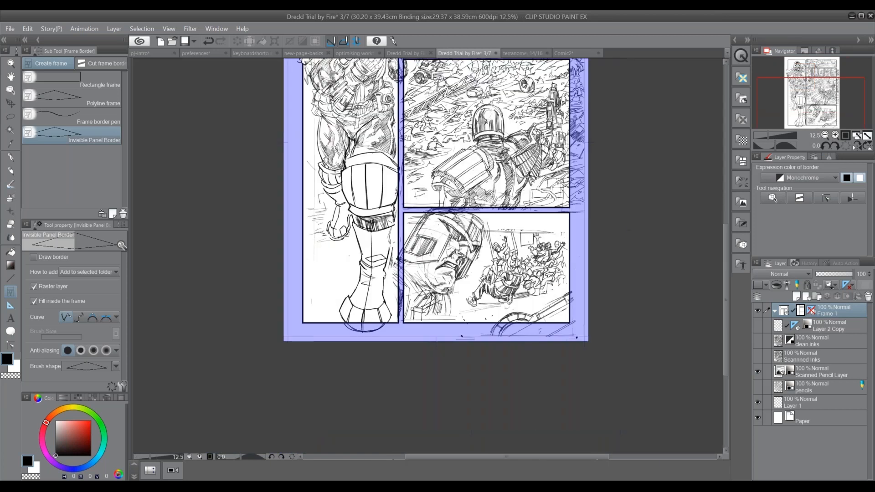
pyautogui.click(836, 135)
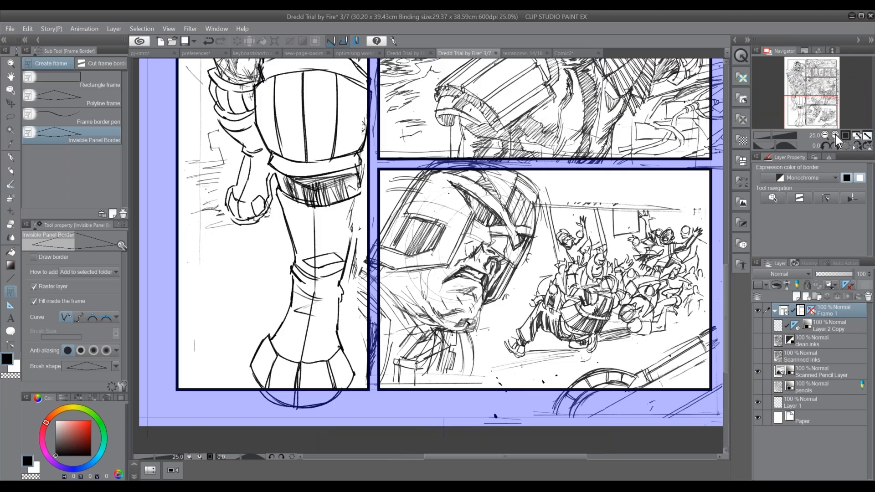
pyautogui.click(835, 136)
pyautogui.click(170, 336)
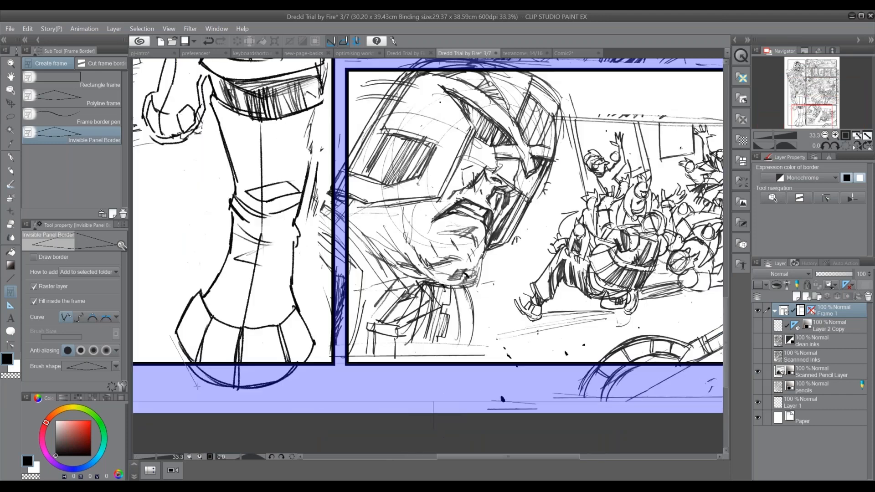
pyautogui.click(206, 394)
pyautogui.click(287, 396)
pyautogui.click(310, 345)
pyautogui.click(205, 303)
pyautogui.click(170, 336)
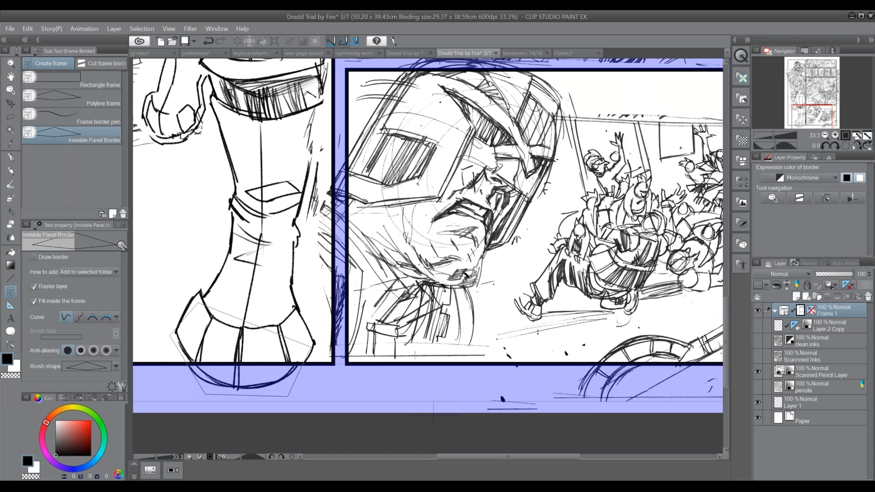
# Move the Scanned Pencil Layer to the top of the stack and into the Frame 1 folder
pyautogui.click(825, 134)
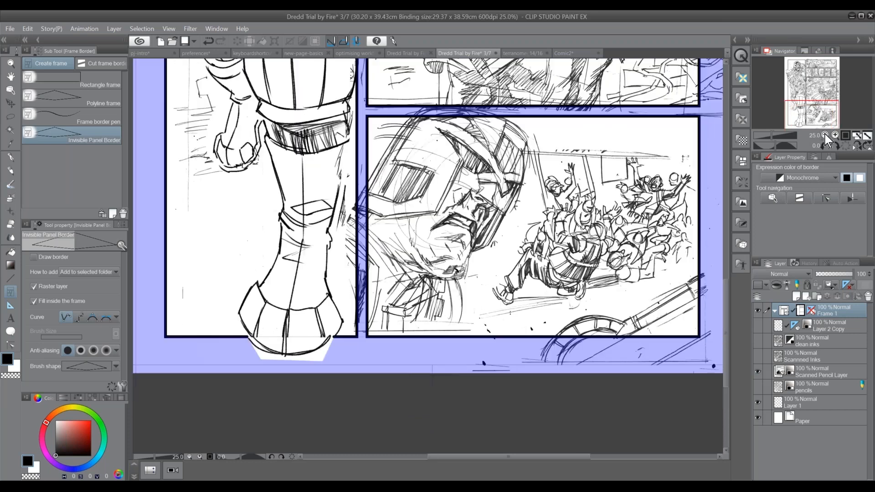
pyautogui.click(824, 134)
pyautogui.click(824, 134)
pyautogui.moveTo(826, 379); pyautogui.dragTo(816, 328)
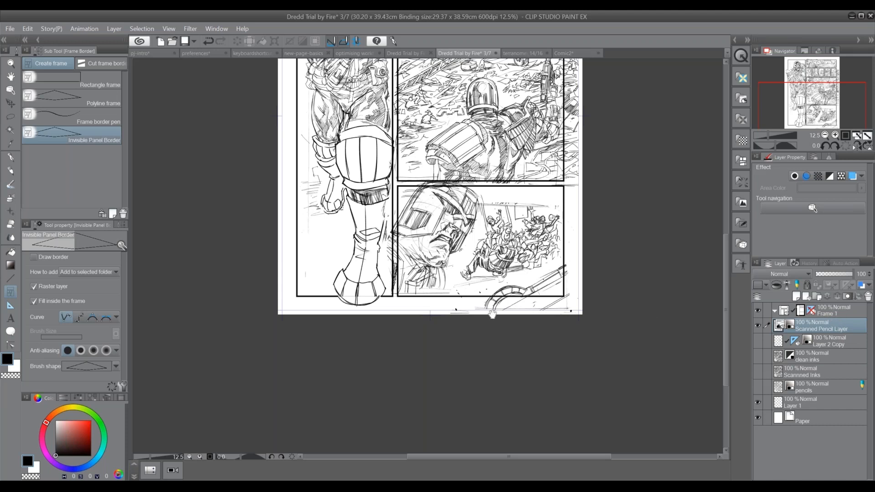
pyautogui.moveTo(495, 319); pyautogui.dragTo(433, 439)
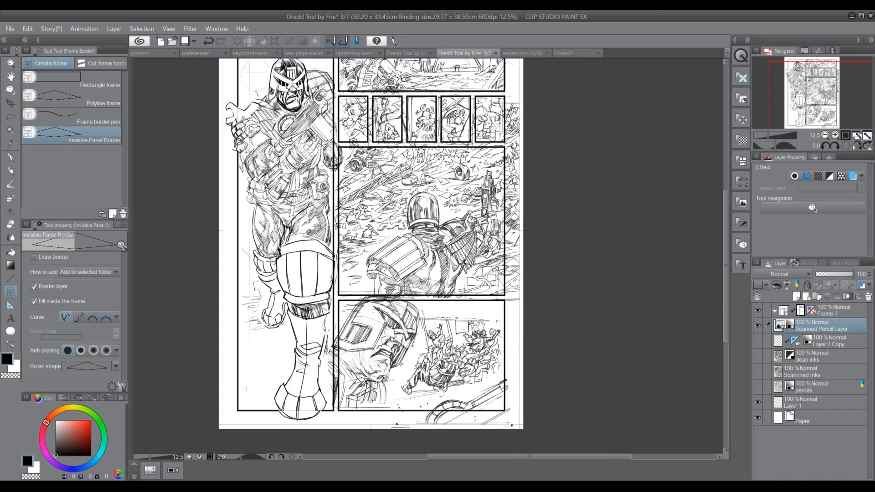
pyautogui.moveTo(423, 246); pyautogui.dragTo(411, 281)
pyautogui.moveTo(818, 329); pyautogui.dragTo(818, 313)
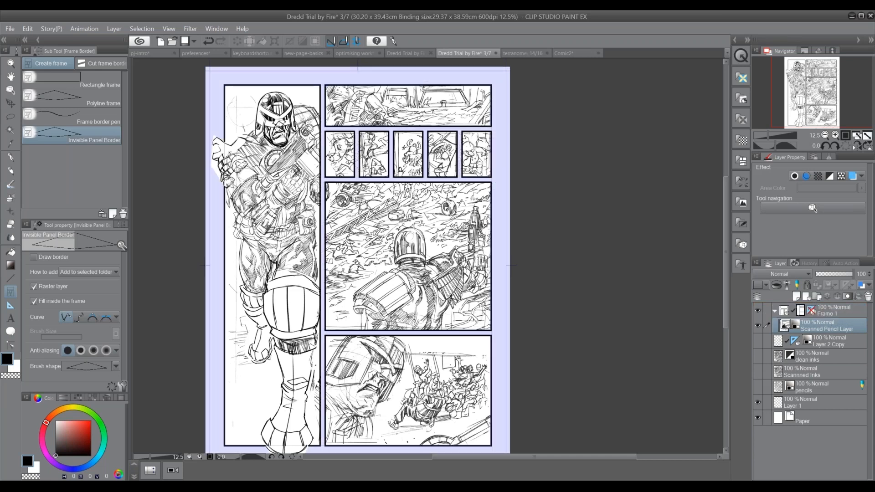
# Add a borderless polyline frame to the Frame 1 folder around the gloved hand crossing the full-height panel's right border
pyautogui.moveTo(358, 265); pyautogui.dragTo(383, 304)
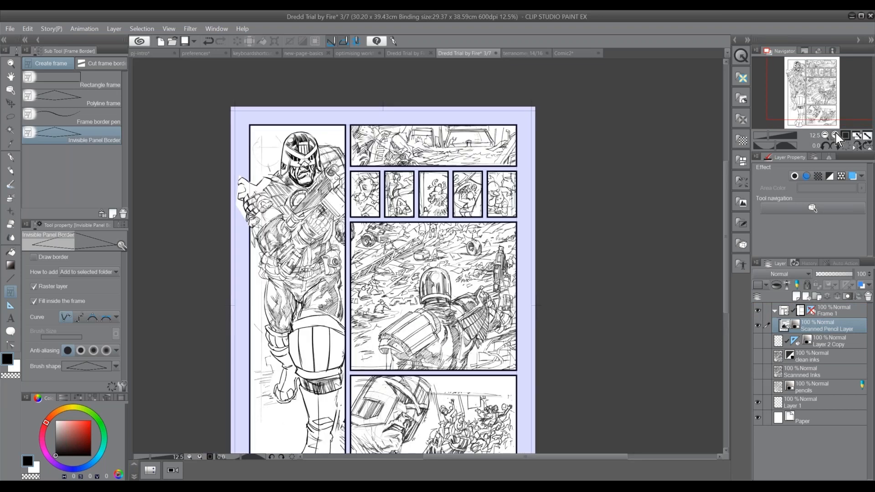
pyautogui.click(836, 135)
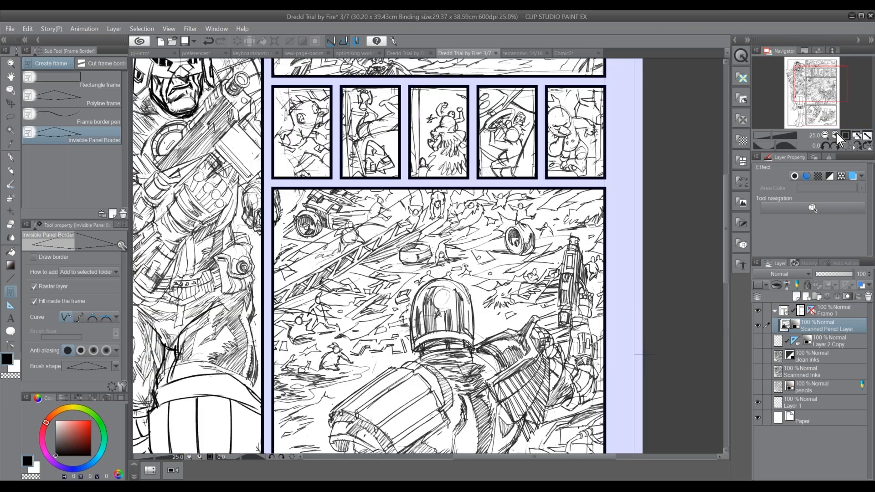
pyautogui.click(836, 135)
pyautogui.moveTo(515, 306); pyautogui.dragTo(145, 307)
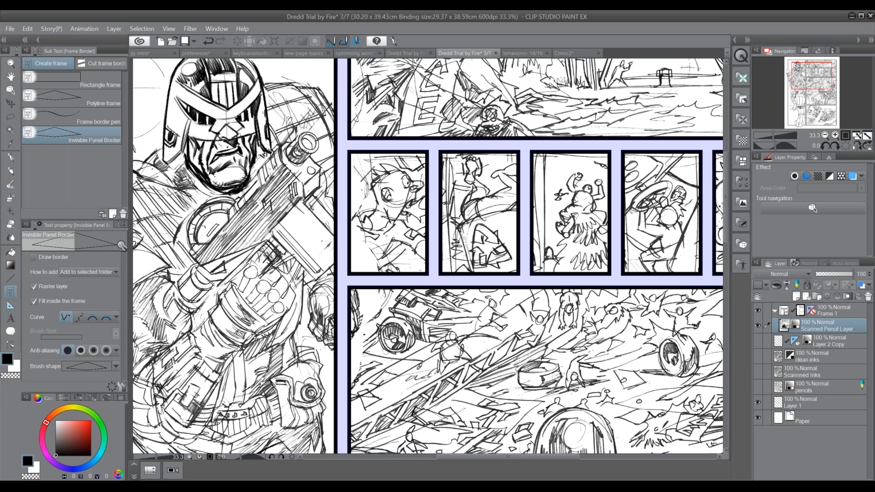
pyautogui.click(326, 194)
pyautogui.click(344, 228)
pyautogui.click(344, 273)
pyautogui.click(318, 278)
pyautogui.moveTo(433, 287); pyautogui.dragTo(247, 392)
pyautogui.click(826, 135)
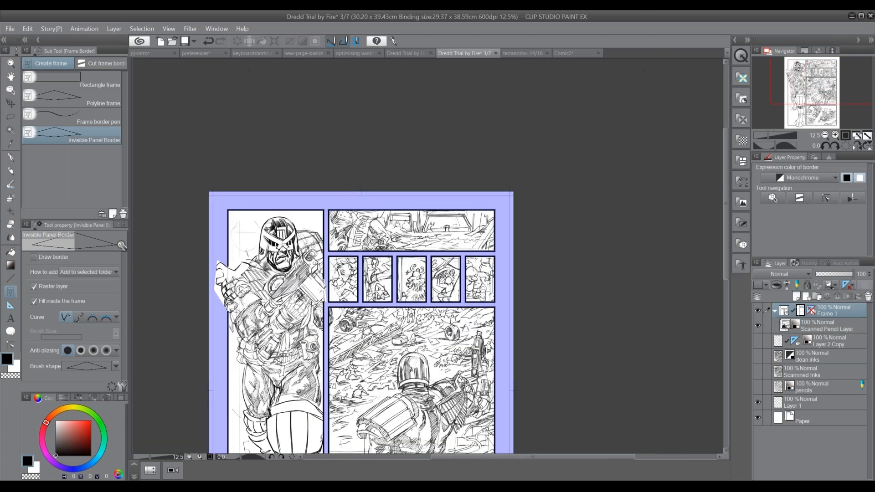
pyautogui.moveTo(410, 328); pyautogui.dragTo(387, 182)
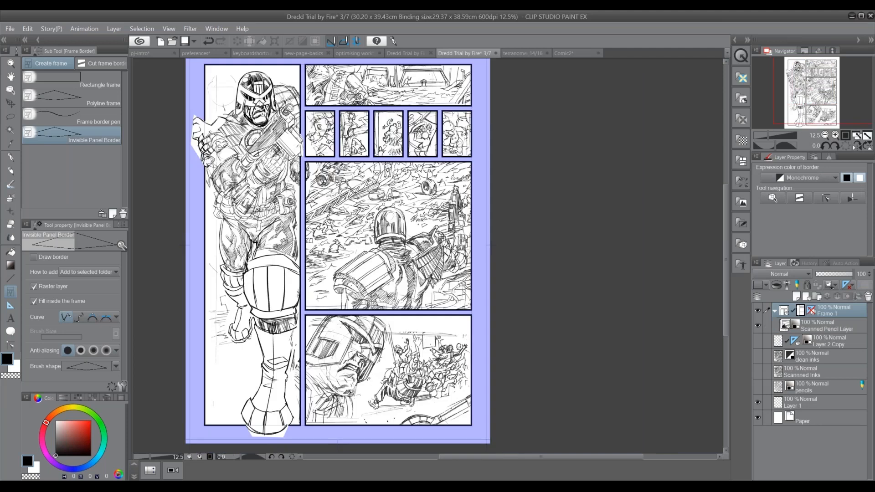
# Add a borderless polyline frame around the knee pad that overlaps the full-height panel's right border
pyautogui.moveTo(303, 269); pyautogui.dragTo(311, 258)
pyautogui.click(311, 262)
pyautogui.click(311, 295)
pyautogui.click(300, 300)
pyautogui.click(296, 263)
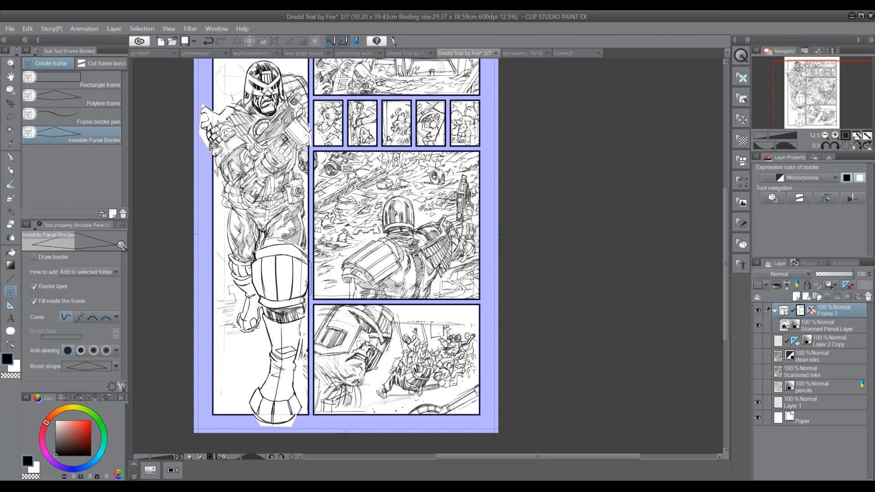
pyautogui.click(310, 262)
pyautogui.moveTo(347, 256); pyautogui.dragTo(377, 256)
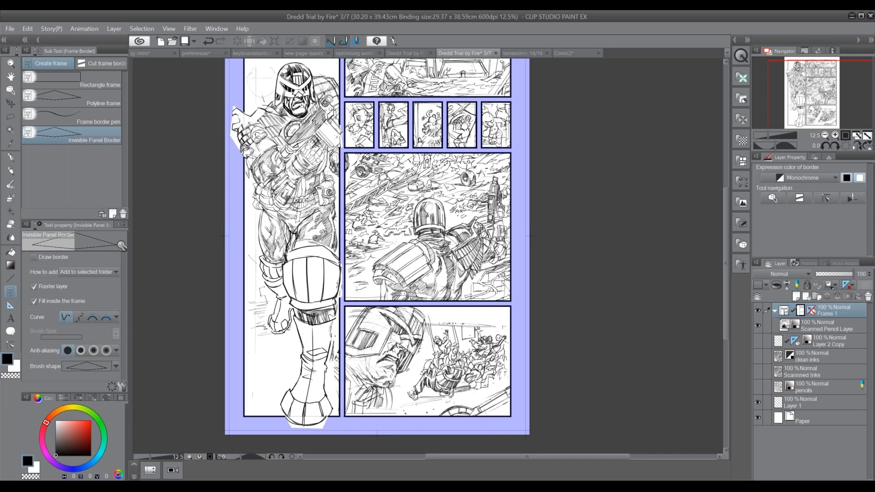
# Add a borderless polyline frame across the upper part of the full-height panel, extending past its top border around the helmeted head
pyautogui.moveTo(445, 212); pyautogui.dragTo(422, 290)
pyautogui.click(211, 182)
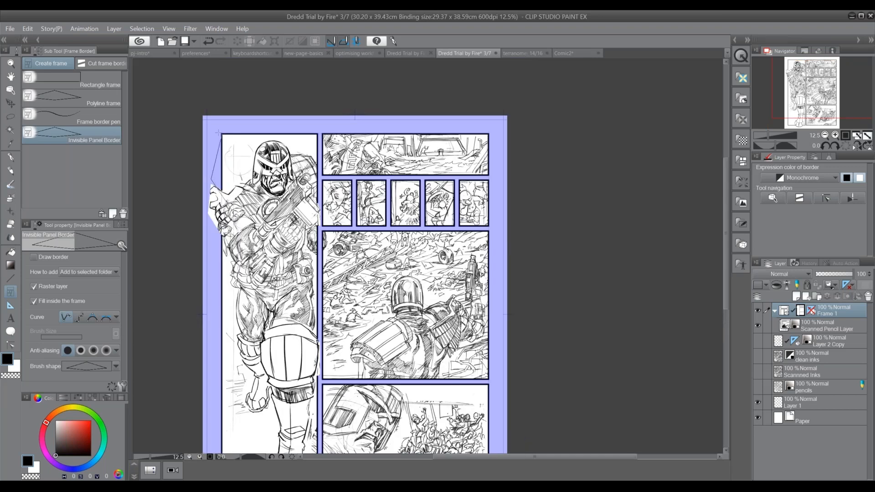
pyautogui.click(222, 133)
pyautogui.click(320, 125)
pyautogui.click(320, 211)
pyautogui.click(211, 182)
# Add a small borderless polyline frame over the full-height panel's upper-left corner to extend the open area
pyautogui.click(216, 126)
pyautogui.click(230, 127)
pyautogui.click(236, 134)
pyautogui.click(222, 157)
pyautogui.click(213, 154)
pyautogui.click(213, 130)
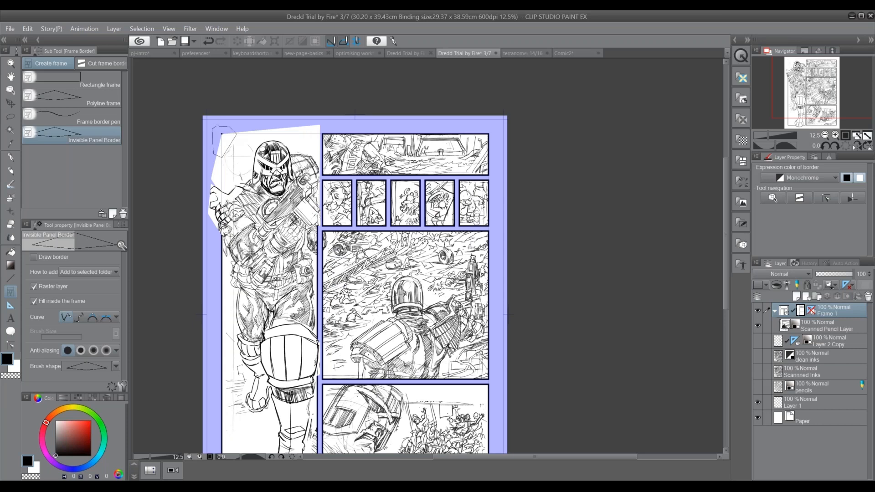
pyautogui.click(222, 134)
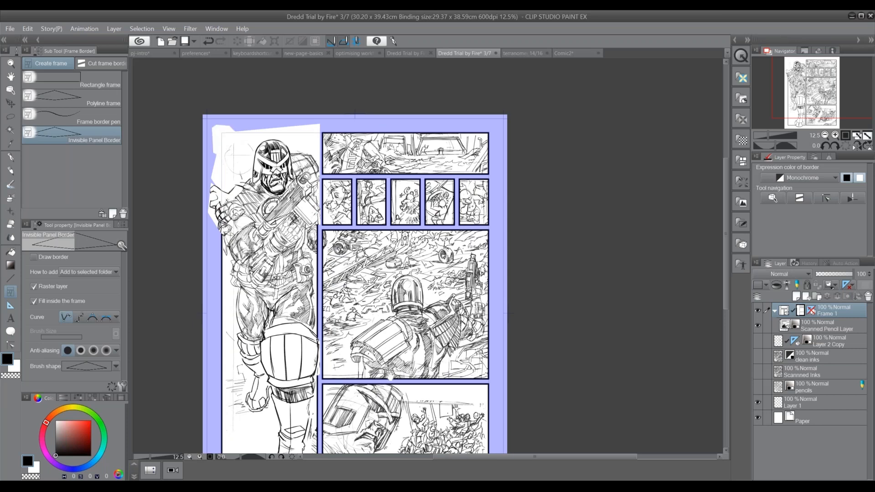
pyautogui.moveTo(388, 383); pyautogui.dragTo(407, 330)
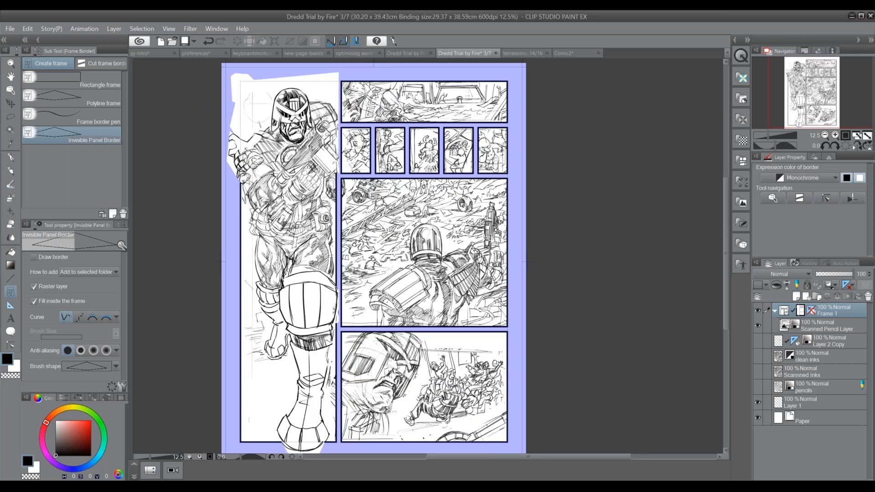
# Select the first small panel's frame with the Object tool and set its border brush shape to Waved line
pyautogui.click(10, 90)
pyautogui.click(371, 170)
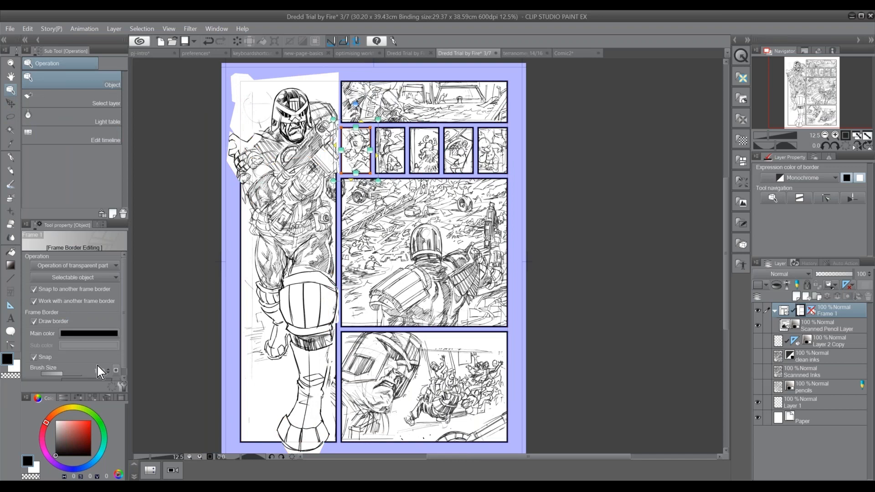
pyautogui.scroll(-1, 121, 338)
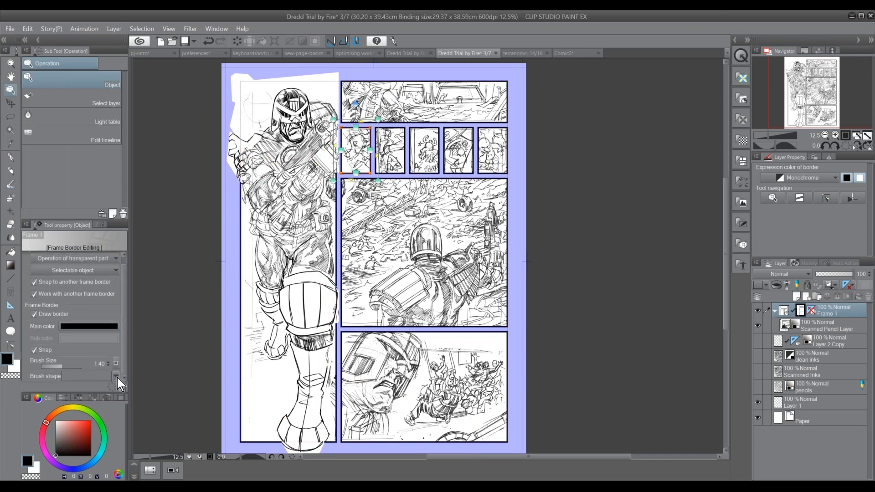
pyautogui.click(116, 378)
pyautogui.moveTo(114, 273)
pyautogui.mouseDown()
pyautogui.moveTo(115, 330)
pyautogui.moveTo(113, 273)
pyautogui.mouseUp()
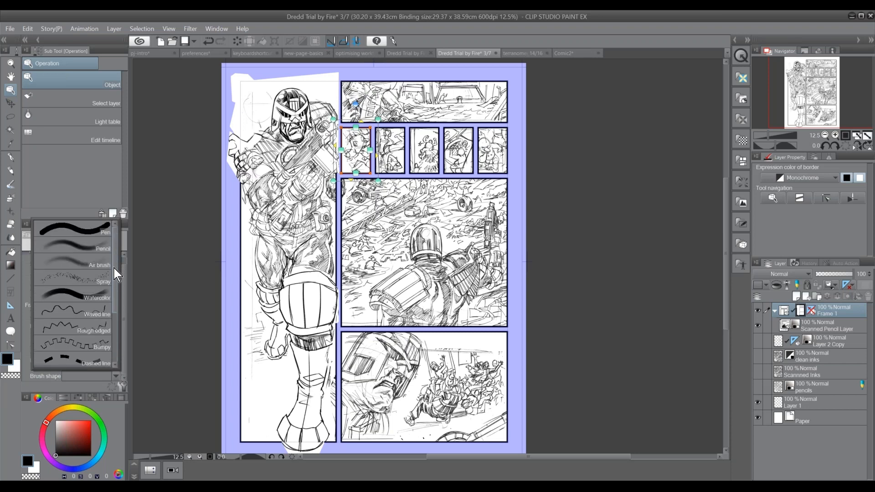
pyautogui.click(102, 317)
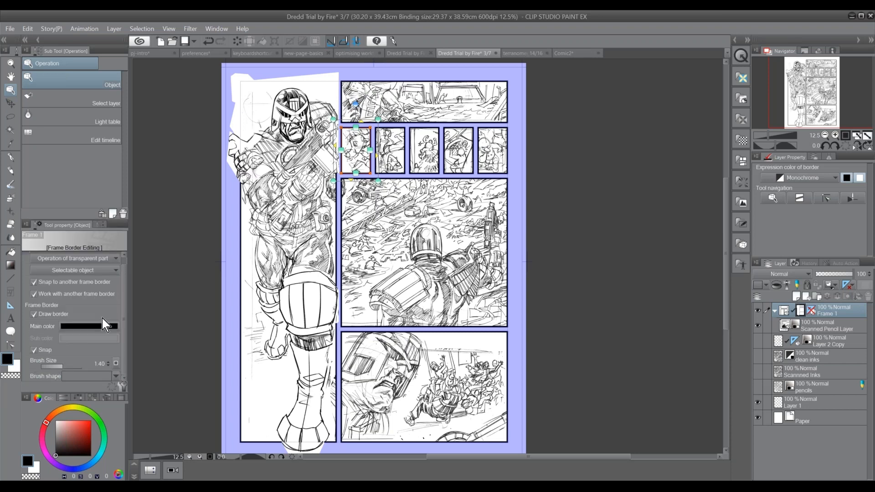
# Select the second small panel's frame and set its border brush shape to Spray
pyautogui.click(383, 173)
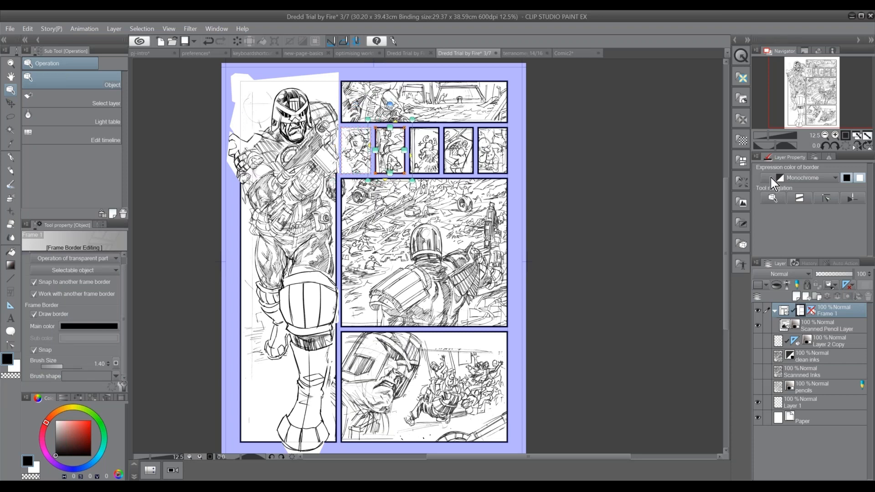
pyautogui.hotkey('ctrl', '+')
pyautogui.hotkey('ctrl', '+')
pyautogui.click(813, 74)
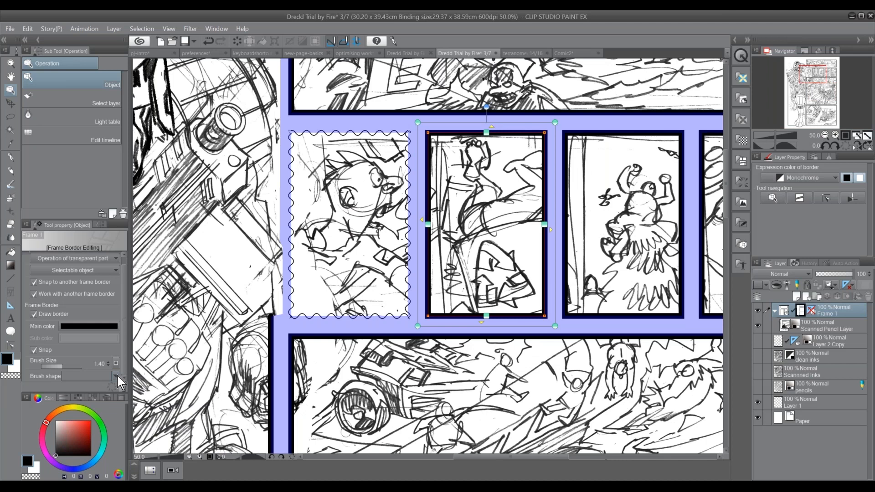
pyautogui.click(118, 376)
pyautogui.scroll(-3, 113, 307)
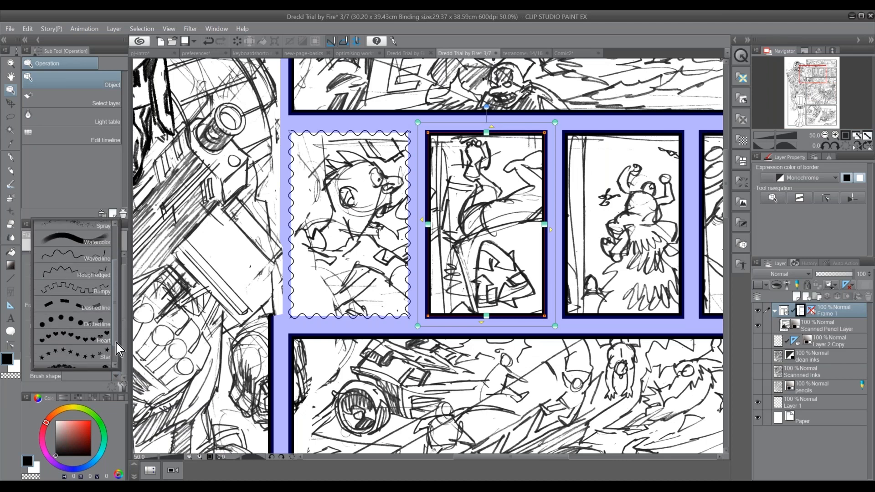
pyautogui.scroll(-2, 117, 360)
pyautogui.scroll(5, 114, 325)
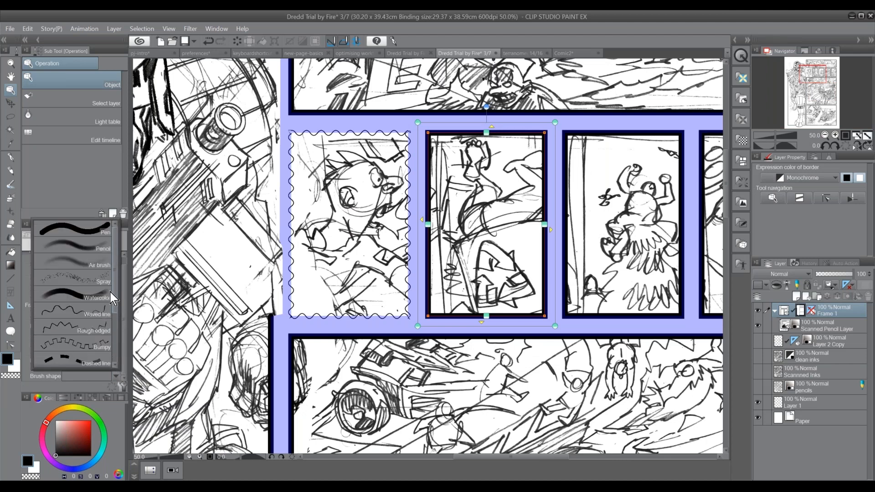
pyautogui.click(102, 229)
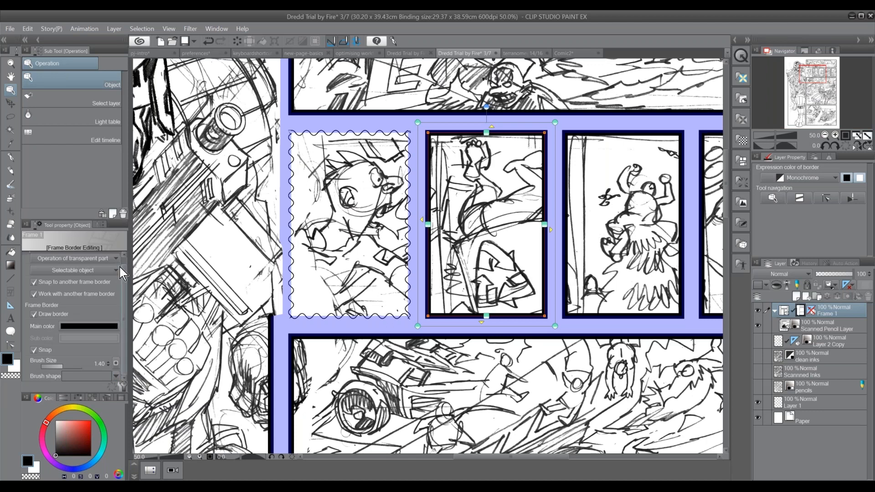
pyautogui.click(115, 376)
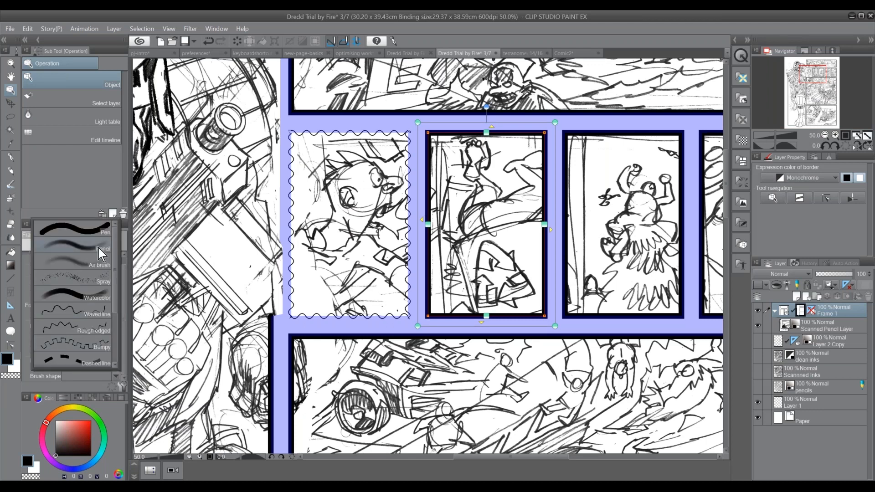
pyautogui.click(105, 286)
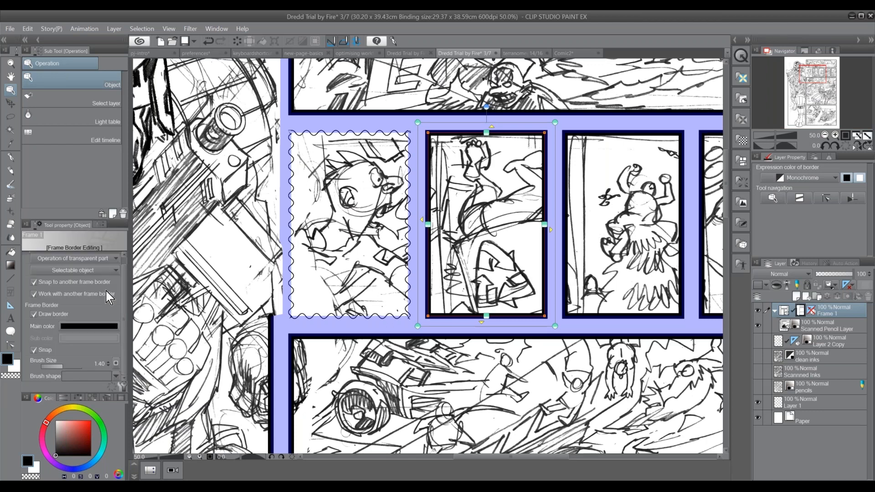
# Set the first small panel's border brush shape to Spray and select the third small panel's frame
pyautogui.click(409, 222)
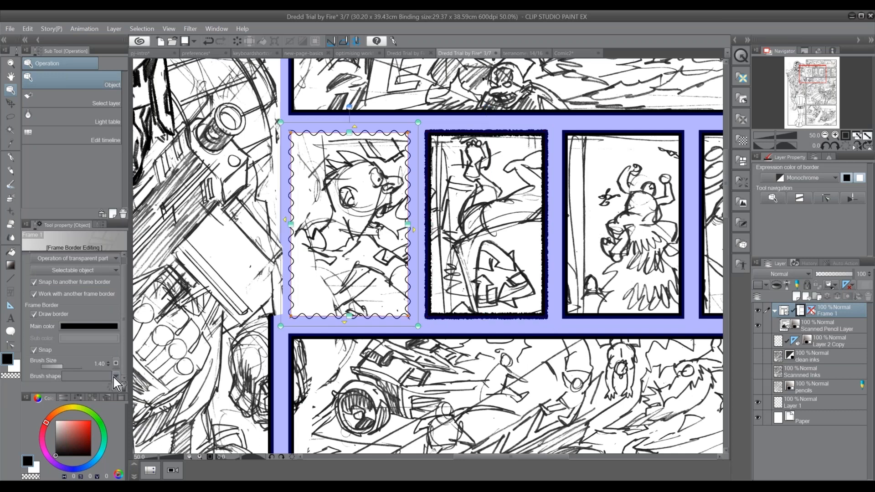
pyautogui.click(115, 376)
pyautogui.click(106, 282)
pyautogui.click(566, 212)
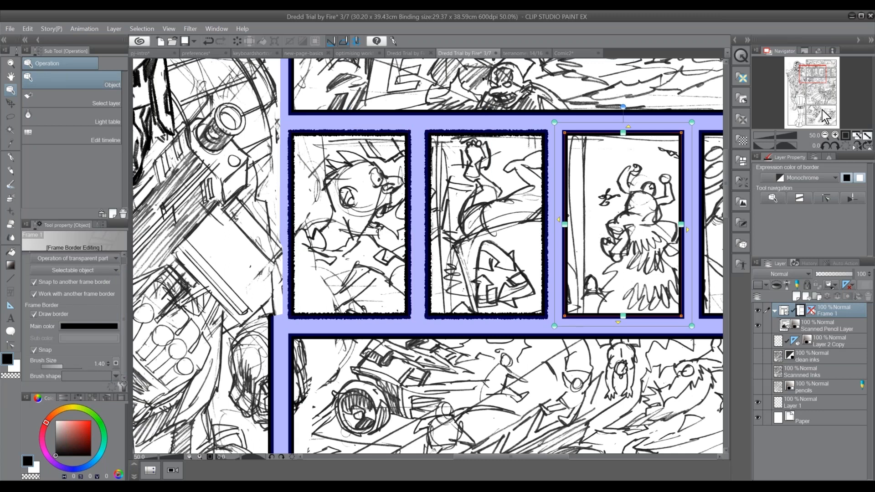
# Slant the gutter beneath the row of five small panels upward to the right, adjusting all adjoining frame borders together
pyautogui.click(817, 86)
pyautogui.click(825, 135)
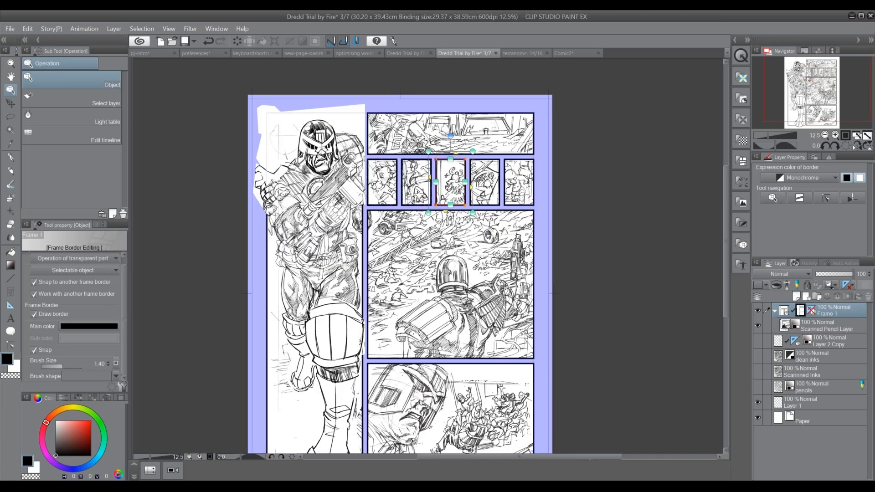
pyautogui.hotkey('ctrl', '+')
pyautogui.hotkey('ctrl', '+')
pyautogui.hotkey('ctrl', '+')
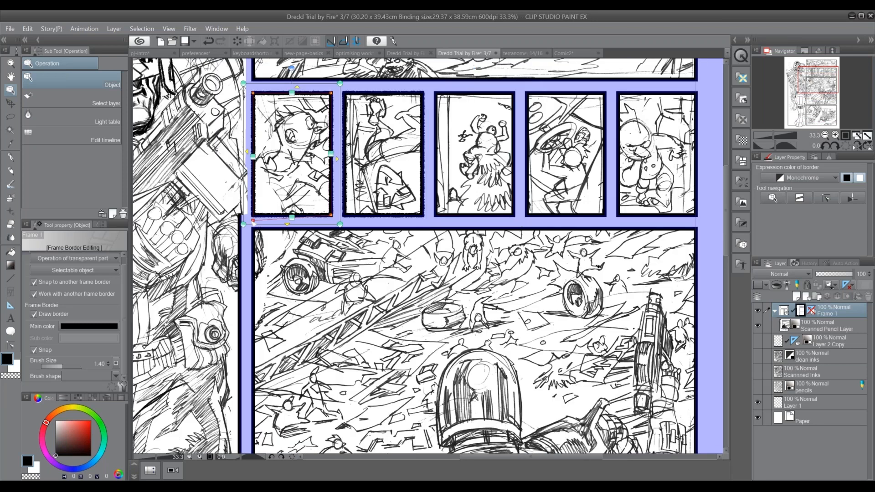
pyautogui.hotkey('ctrl', 'z')
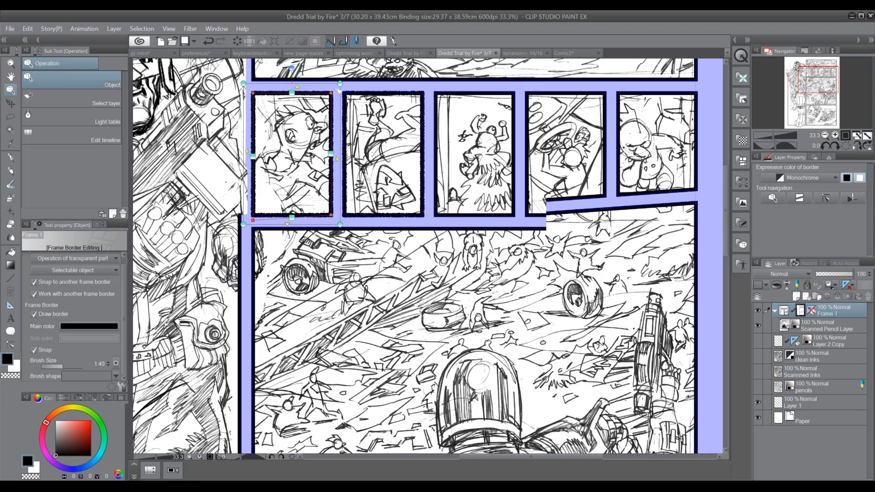
pyautogui.hotkey('ctrl', 'z')
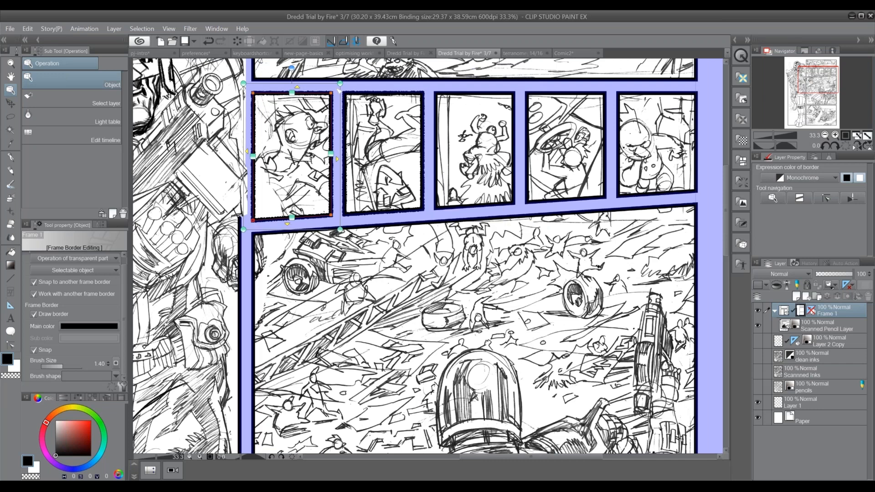
# Undo the slanting of the gutters around the row of five small panels and select all frames on the page
pyautogui.hotkey('ctrl', 'z')
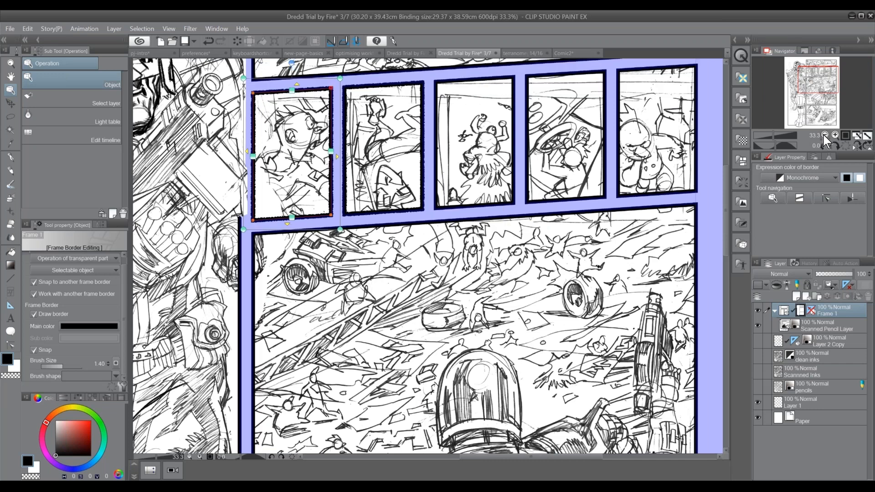
pyautogui.click(825, 136)
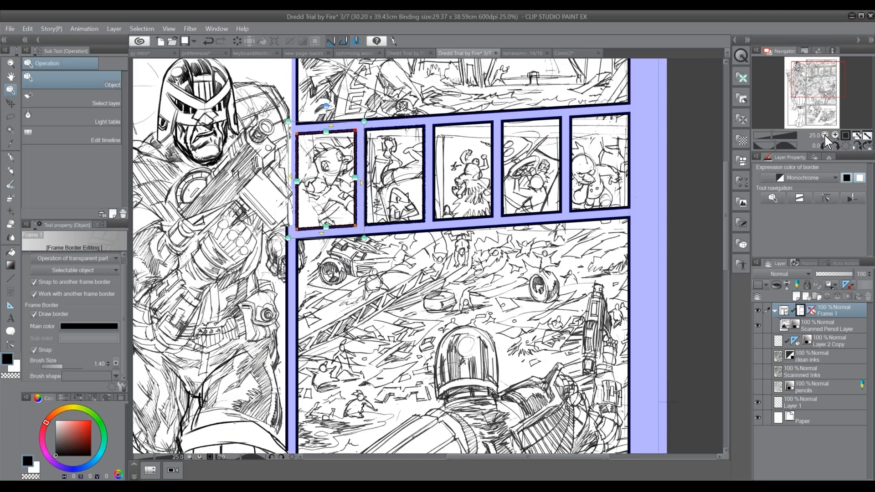
pyautogui.click(825, 135)
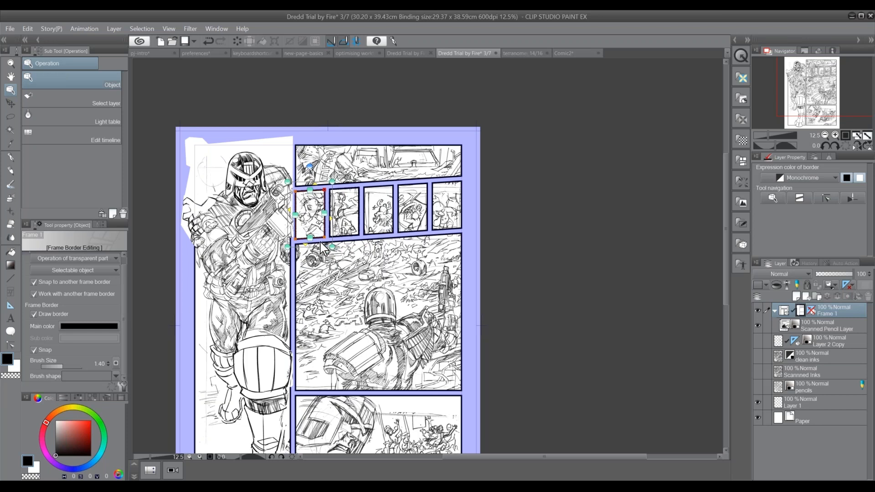
pyautogui.hotkey('ctrl', 'a')
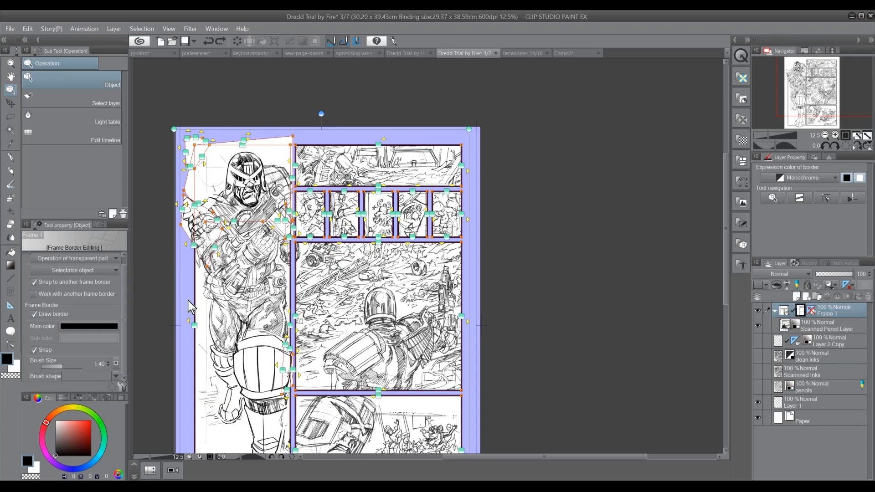
# Turn off working with other frame borders and pull individual corners of the five small panels into skewed, overlapping shapes
pyautogui.moveTo(294, 242); pyautogui.dragTo(330, 235)
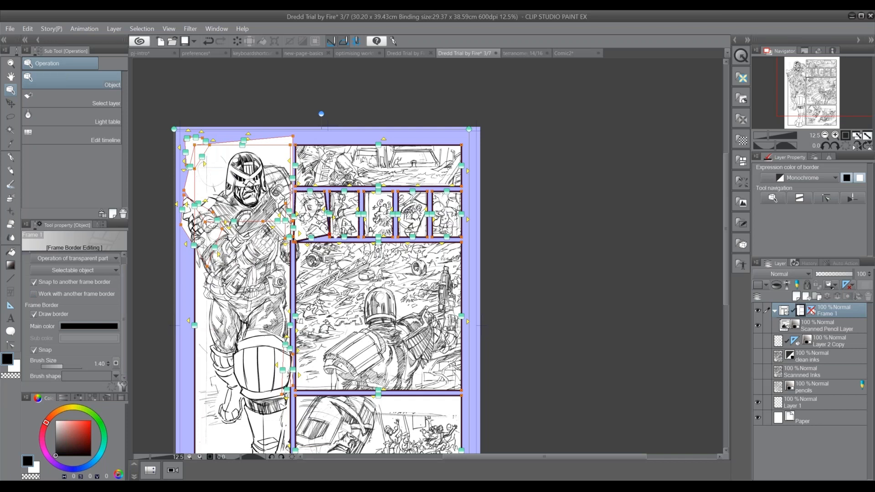
pyautogui.moveTo(325, 192); pyautogui.dragTo(363, 179)
pyautogui.moveTo(363, 249); pyautogui.dragTo(398, 252)
pyautogui.moveTo(393, 191); pyautogui.dragTo(433, 179)
pyautogui.moveTo(428, 237); pyautogui.dragTo(432, 242)
pyautogui.moveTo(462, 191); pyautogui.dragTo(466, 181)
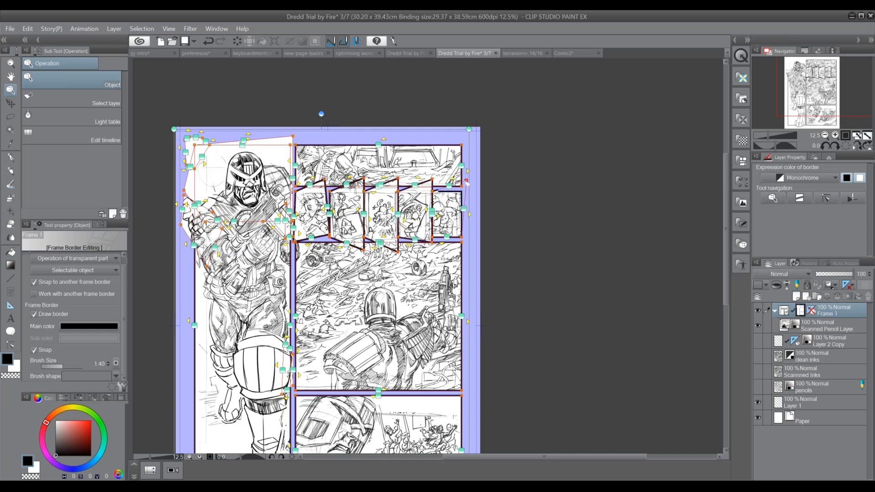
pyautogui.moveTo(461, 237); pyautogui.dragTo(466, 247)
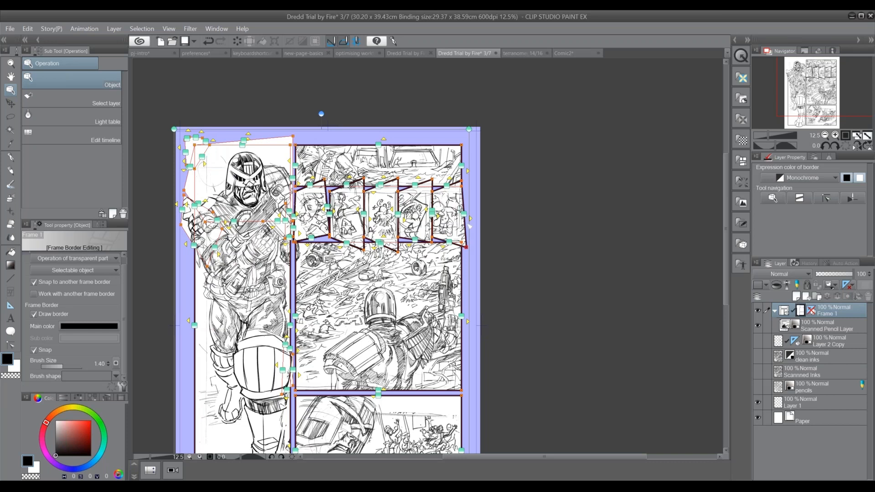
# Select the third small panel's frame and extend its left edge over the second panel
pyautogui.click(432, 379)
pyautogui.click(372, 214)
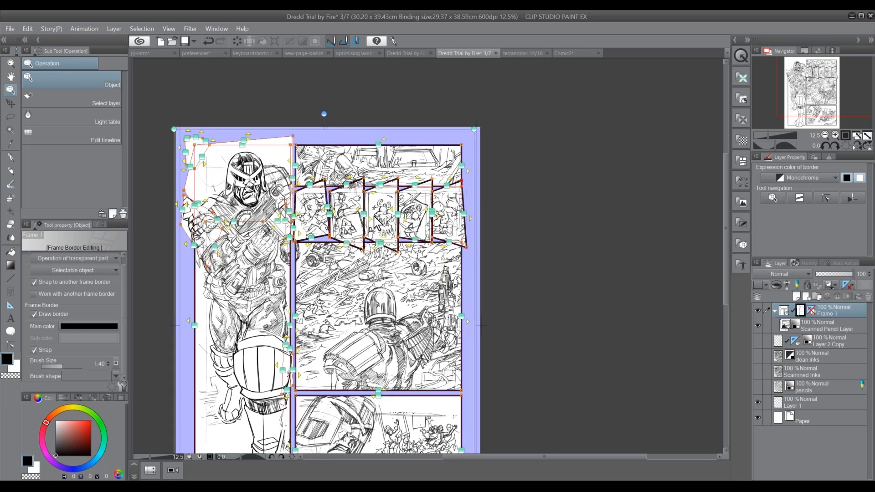
pyautogui.click(372, 245)
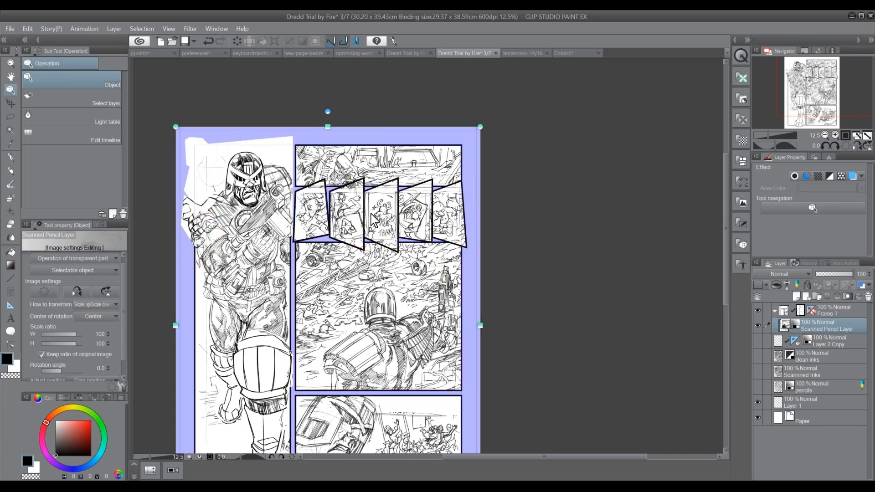
pyautogui.click(372, 243)
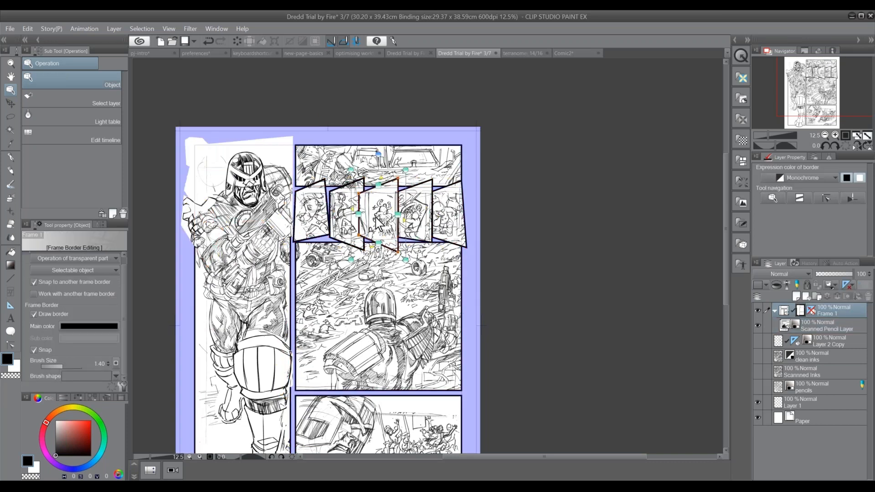
pyautogui.click(347, 220)
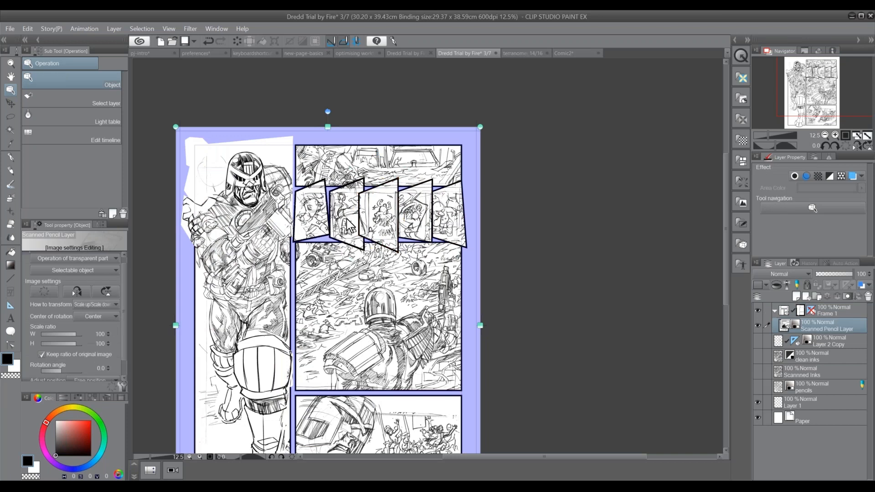
# Cut the second small panel's frame and restore it so that it overlaps in front of the third panel
pyautogui.click(835, 135)
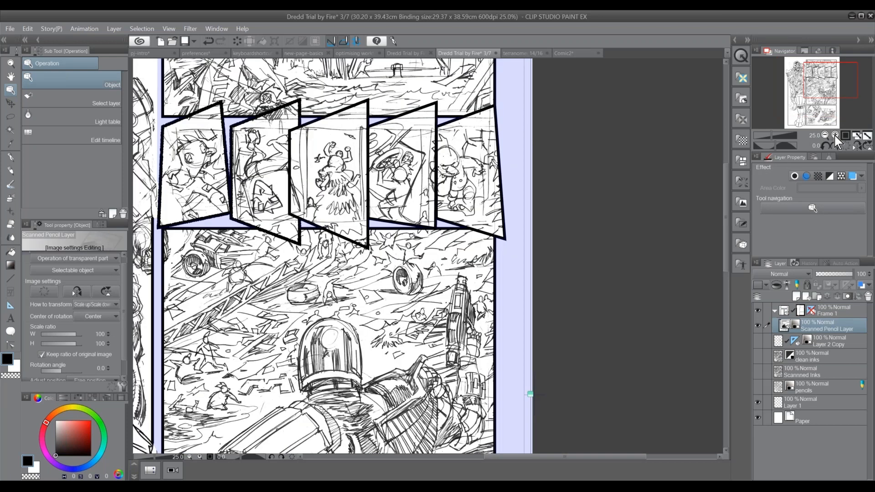
pyautogui.click(835, 135)
pyautogui.click(323, 159)
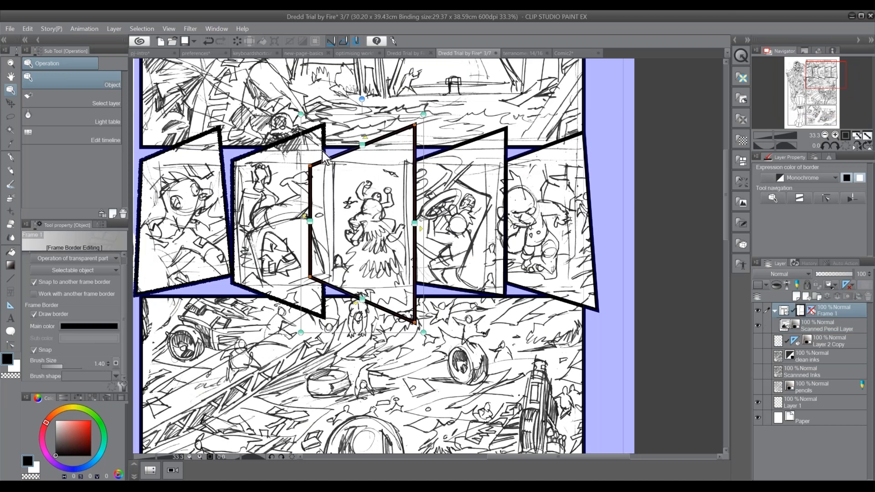
pyautogui.click(354, 156)
pyautogui.click(320, 134)
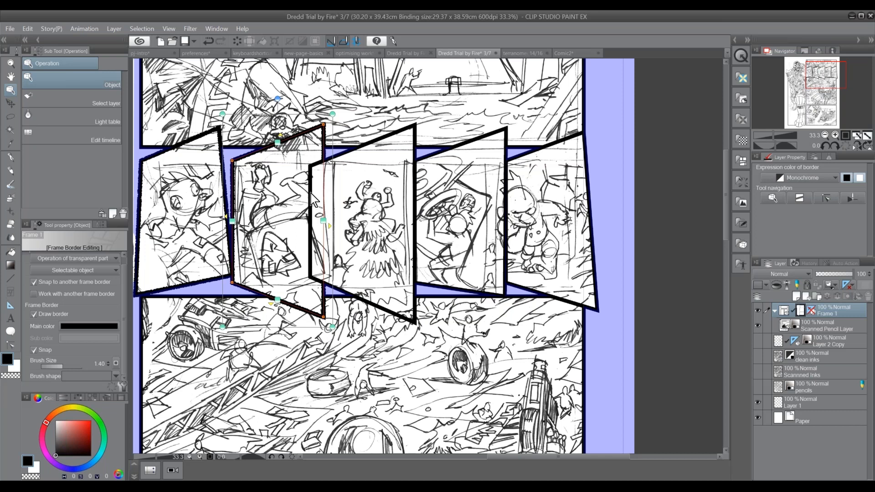
pyautogui.press('Delete')
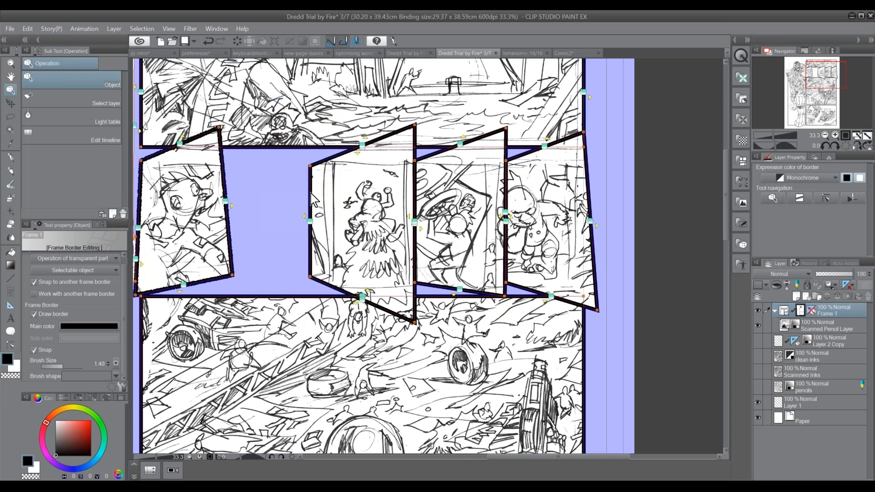
pyautogui.hotkey('ctrl', 'z')
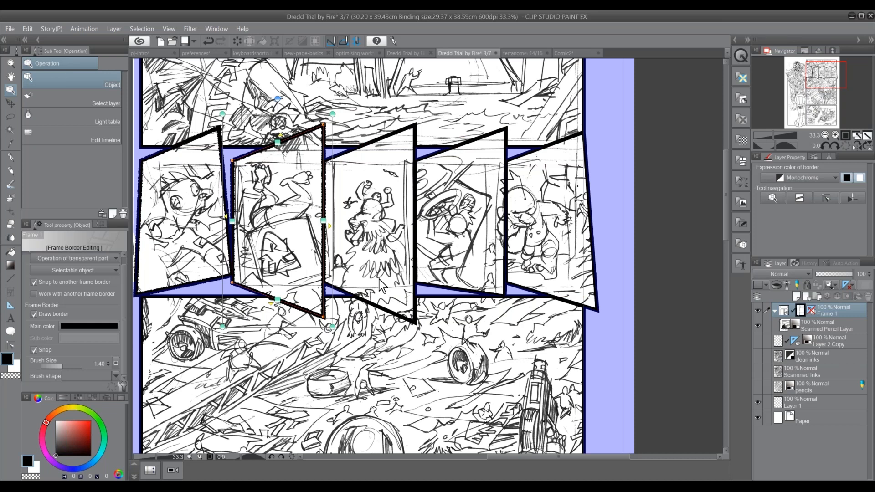
pyautogui.click(368, 305)
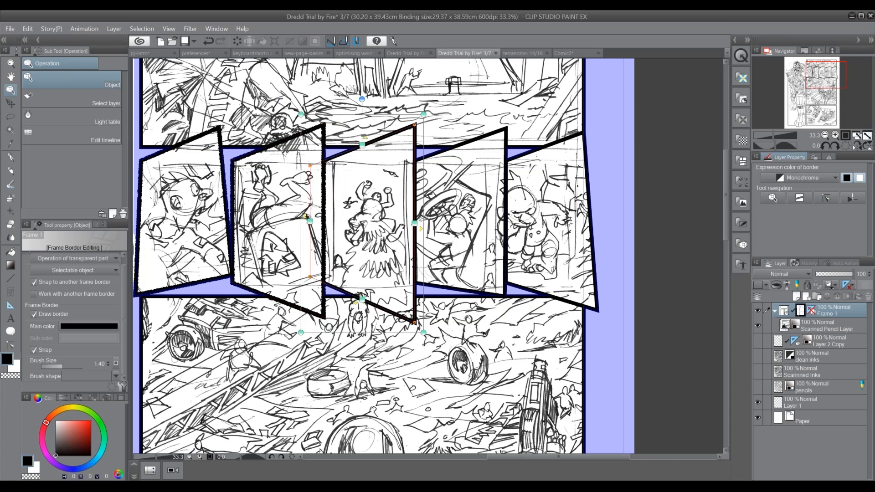
pyautogui.scroll(-3, 822, 108)
pyautogui.moveTo(816, 95); pyautogui.dragTo(815, 112)
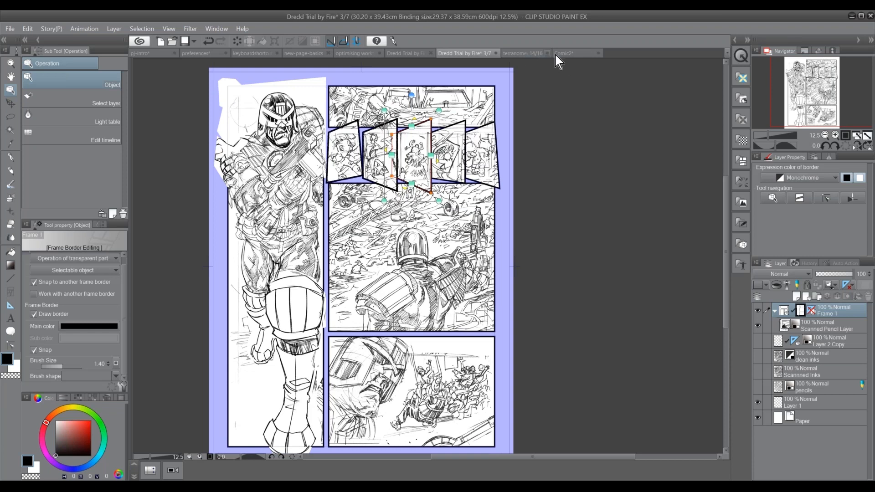
# Create a new 210 × 297 mm, 600 dpi comic page and sketch two rough panel outlines, one L-shaped, with the G-pen
pyautogui.click(160, 42)
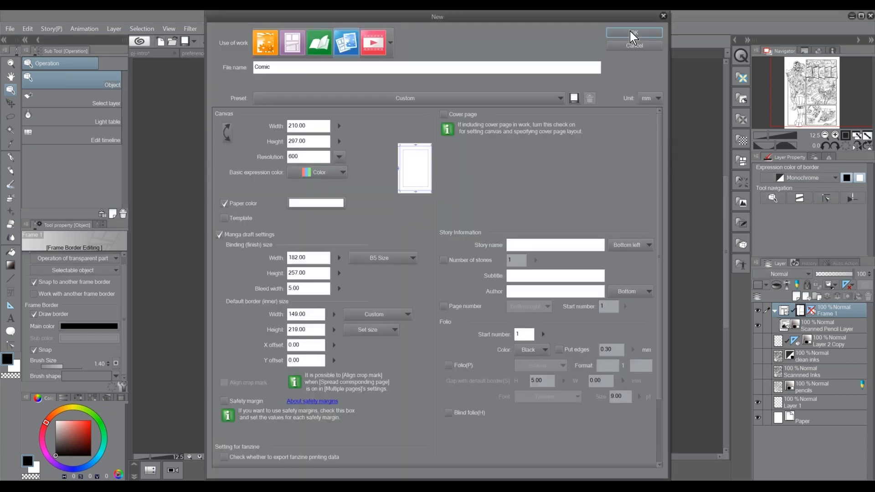
pyautogui.press('Return')
pyautogui.click(11, 157)
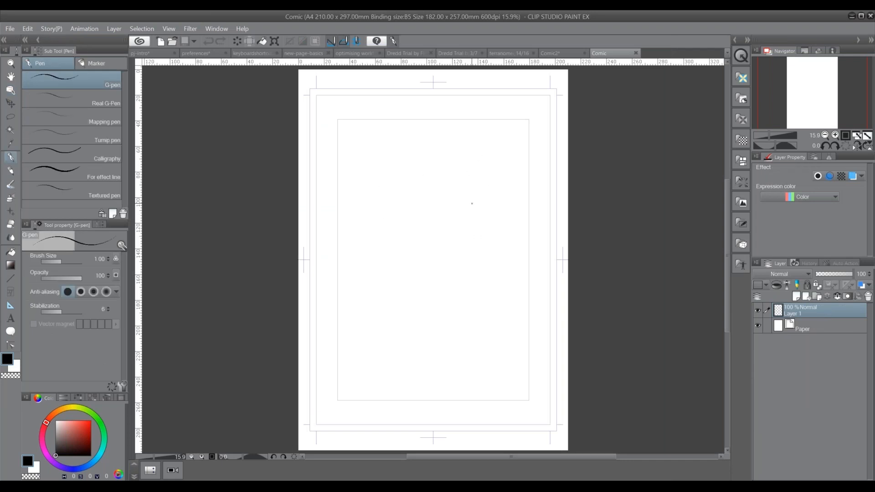
pyautogui.moveTo(466, 130)
pyautogui.mouseDown()
pyautogui.moveTo(470, 308)
pyautogui.moveTo(344, 306)
pyautogui.moveTo(342, 358)
pyautogui.moveTo(422, 399)
pyautogui.moveTo(528, 393)
pyautogui.moveTo(529, 280)
pyautogui.moveTo(499, 122)
pyautogui.moveTo(345, 122)
pyautogui.moveTo(418, 127)
pyautogui.moveTo(342, 154)
pyautogui.moveTo(345, 290)
pyautogui.moveTo(463, 264)
pyautogui.moveTo(441, 123)
pyautogui.mouseUp()
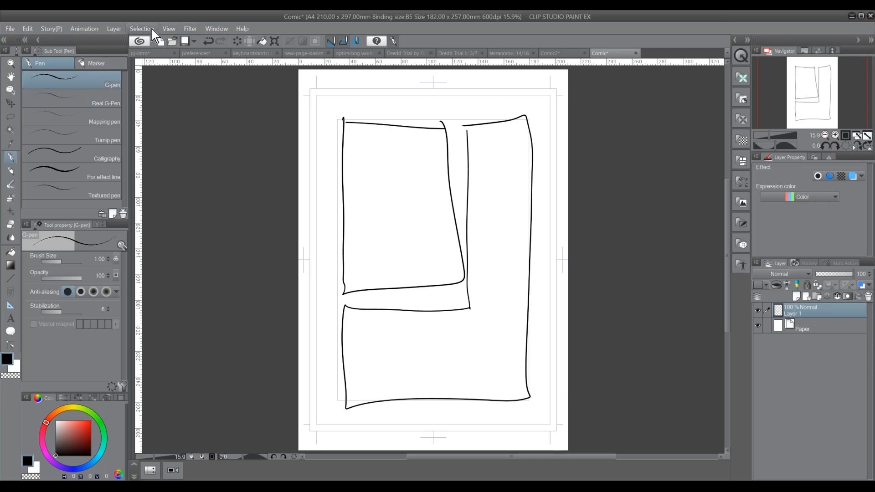
pyautogui.click(140, 28)
pyautogui.moveTo(118, 34)
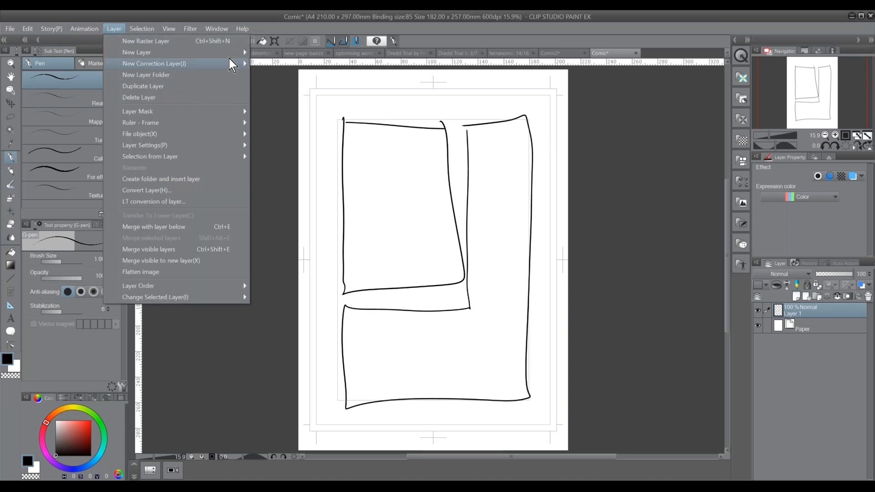
pyautogui.moveTo(232, 52)
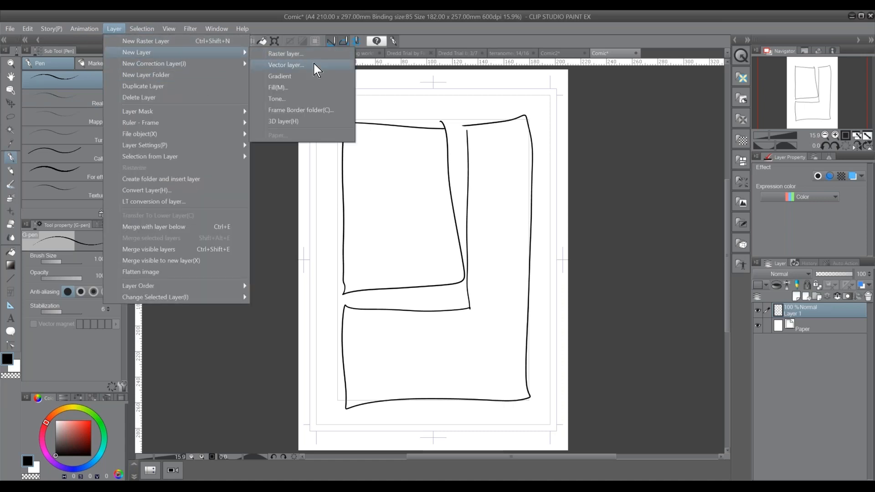
pyautogui.click(314, 111)
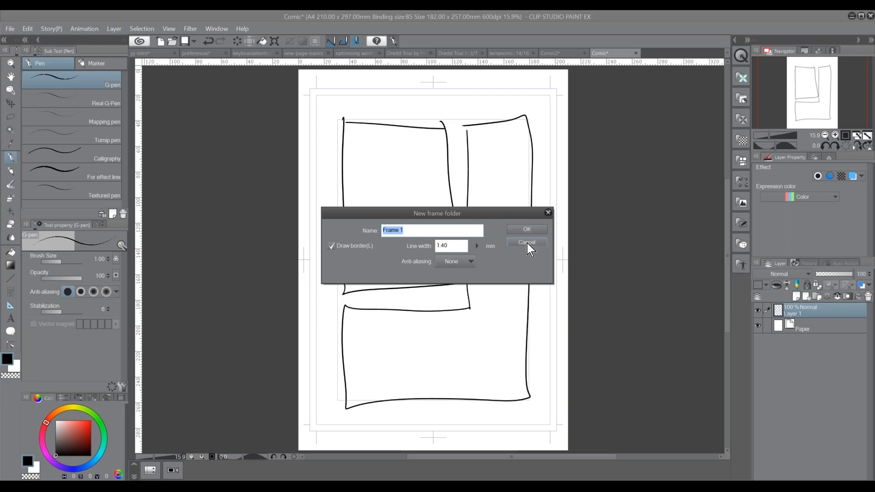
pyautogui.click(527, 244)
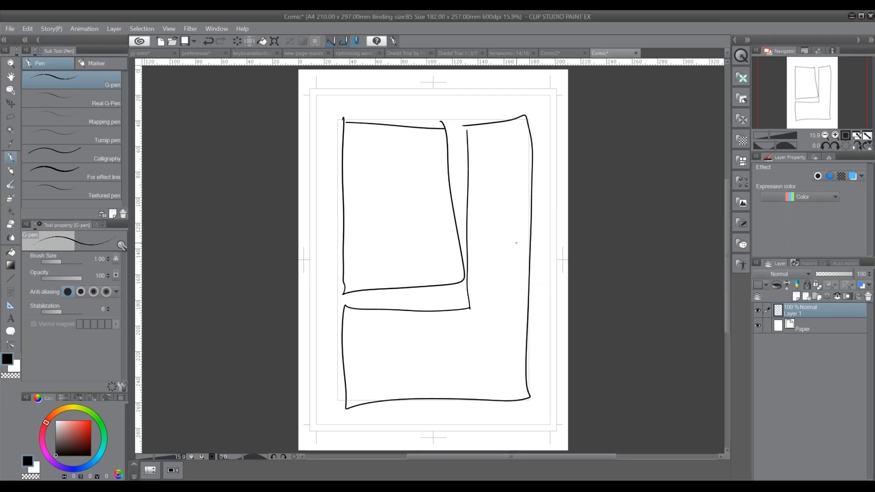
# Show the Auto Action palette as a floating window beside the page and collapse the RedBox action
pyautogui.click(222, 30)
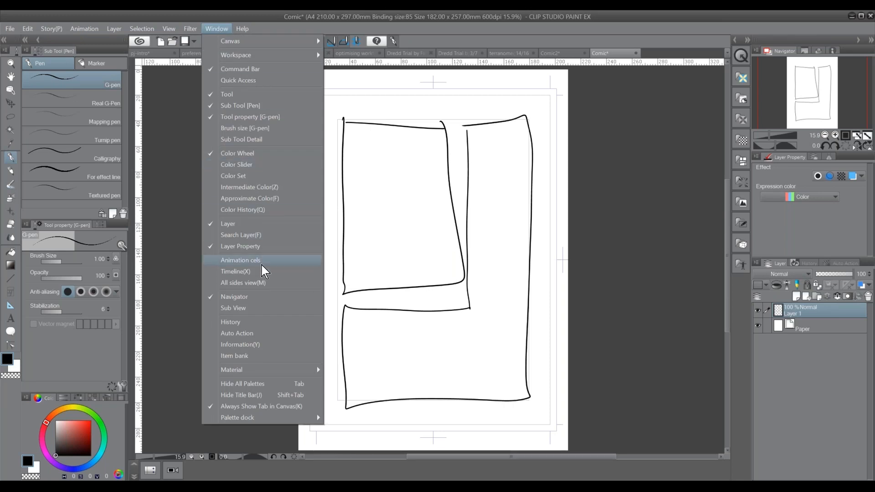
pyautogui.click(237, 333)
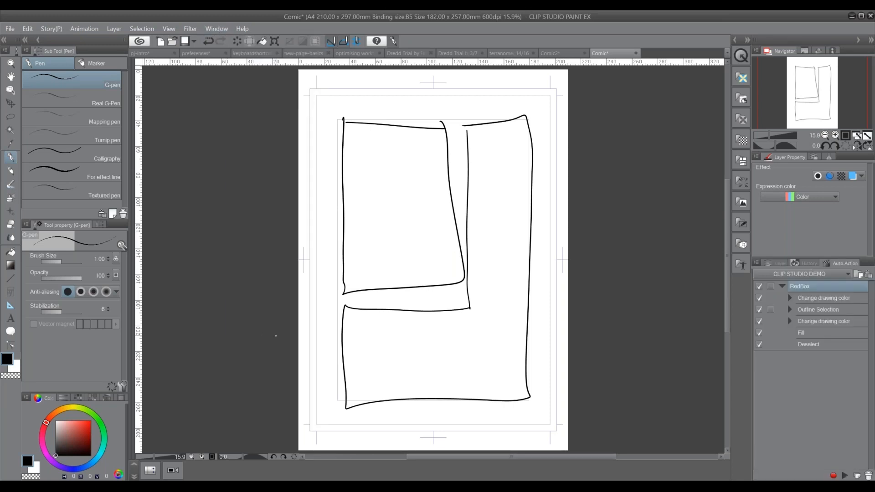
pyautogui.moveTo(846, 263); pyautogui.dragTo(301, 189)
pyautogui.click(243, 212)
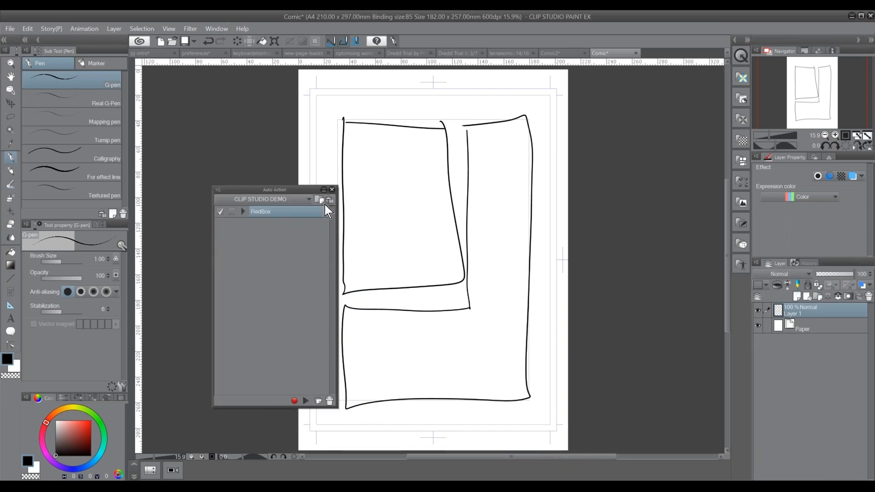
# Add an auto action named New Frames to the CLIP STUDIO DEMO set and start recording it
pyautogui.click(318, 401)
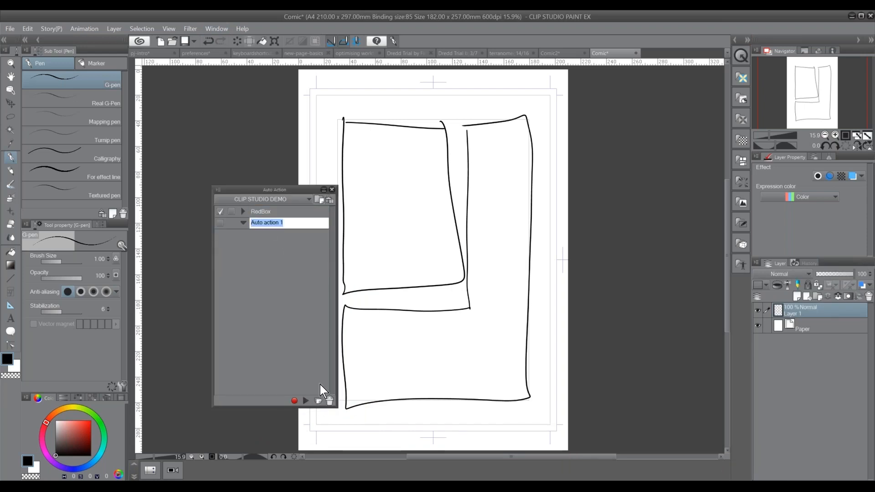
pyautogui.write('New Frames')
pyautogui.press('Return')
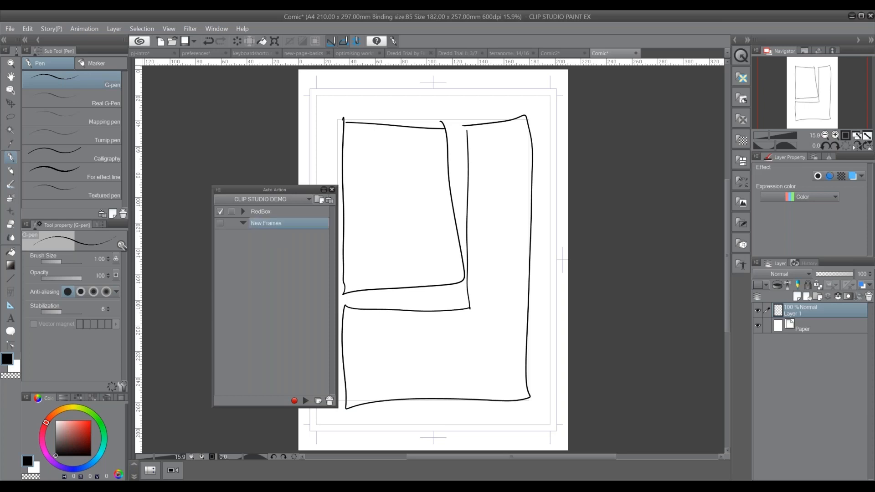
pyautogui.click(294, 401)
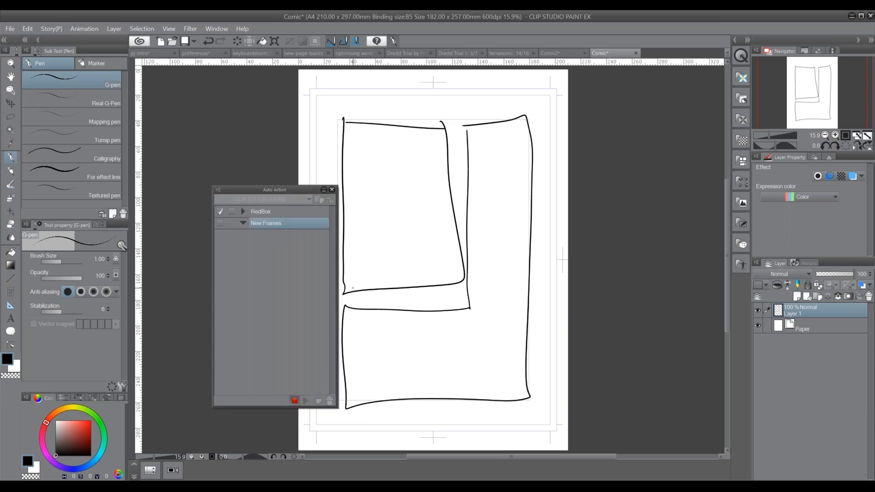
# Record saving the page as test in the artwork folder and select the recorded Save entry
pyautogui.click(183, 41)
pyautogui.write('test')
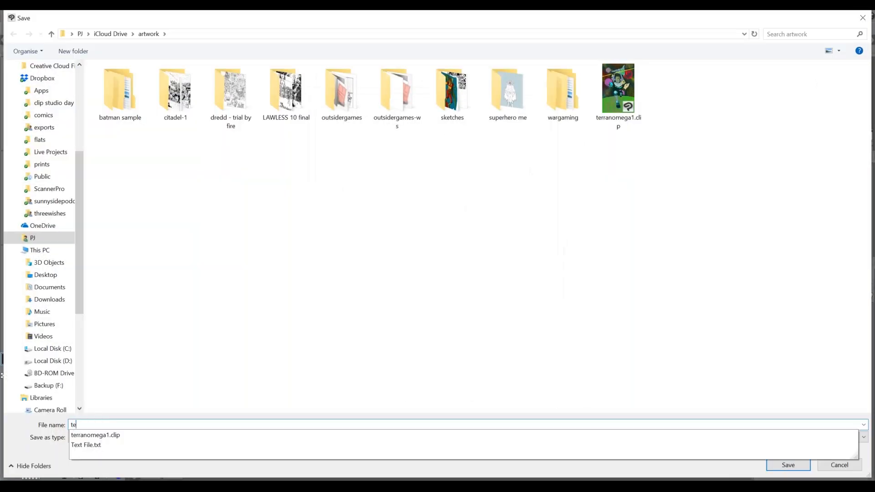
pyautogui.click(803, 463)
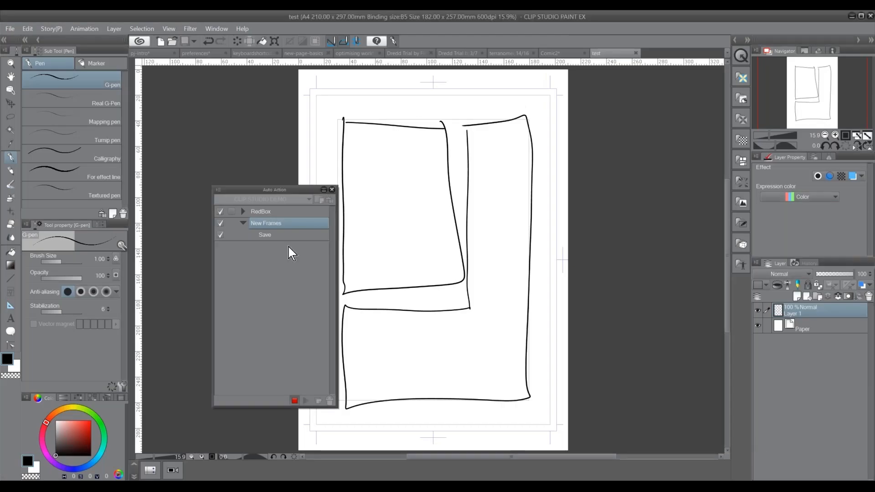
pyautogui.click(283, 234)
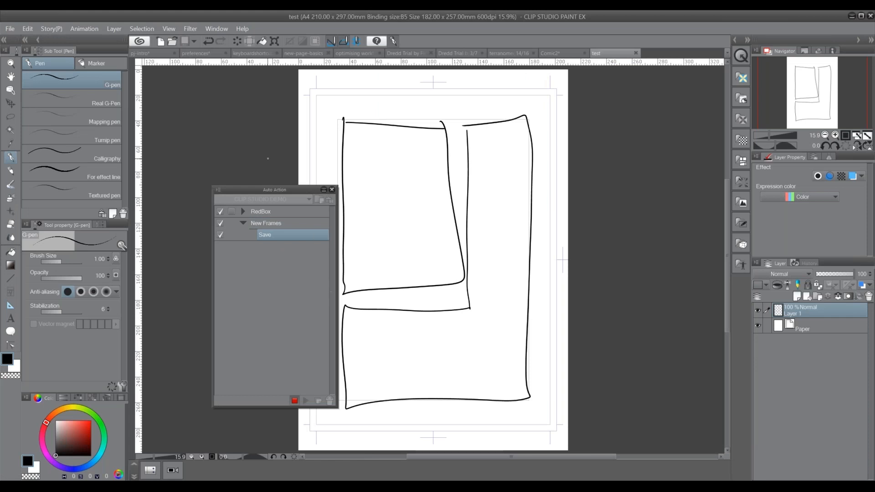
# Record adding a frame border folder named Panels in the New Frames action, and stop the recording
pyautogui.click(114, 28)
pyautogui.moveTo(246, 53)
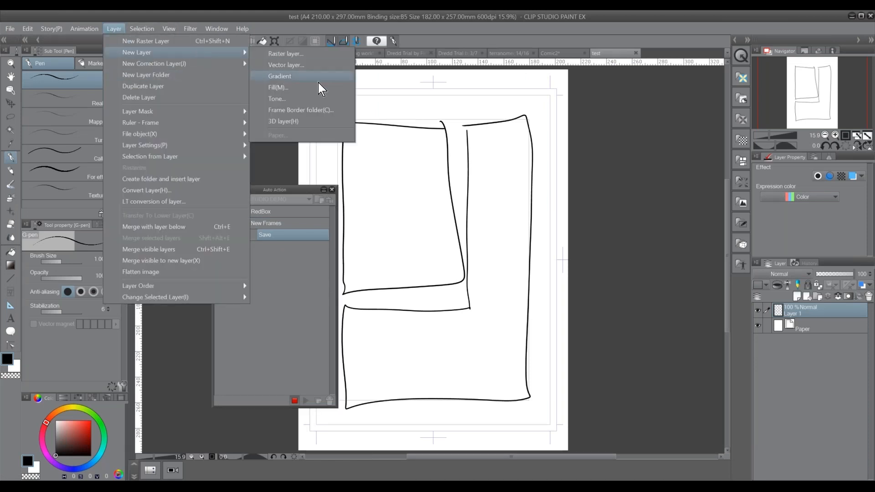
pyautogui.click(330, 111)
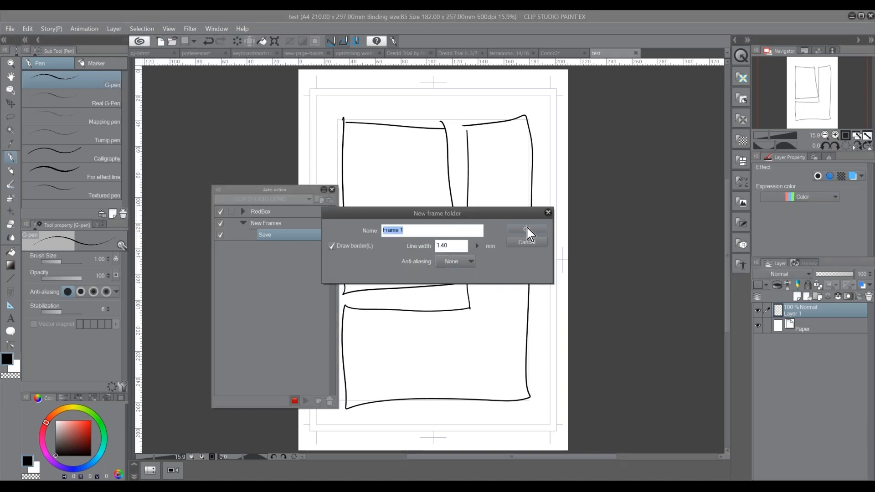
pyautogui.write('Panels')
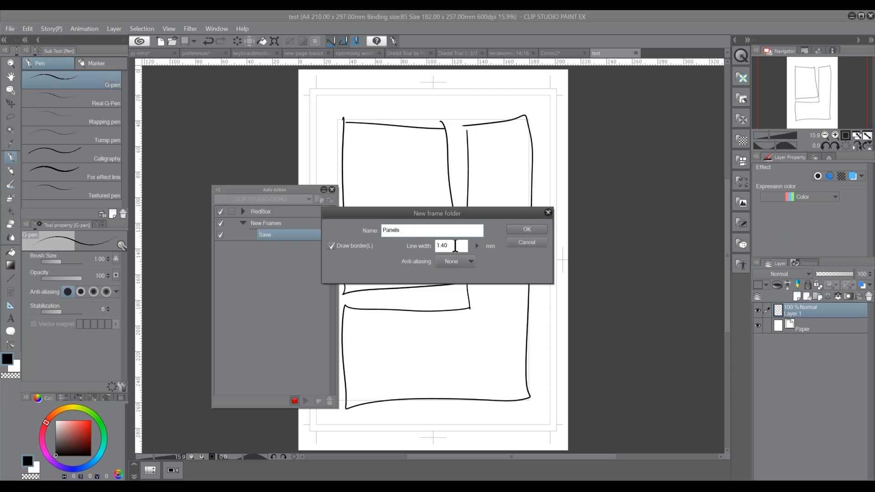
pyautogui.click(531, 231)
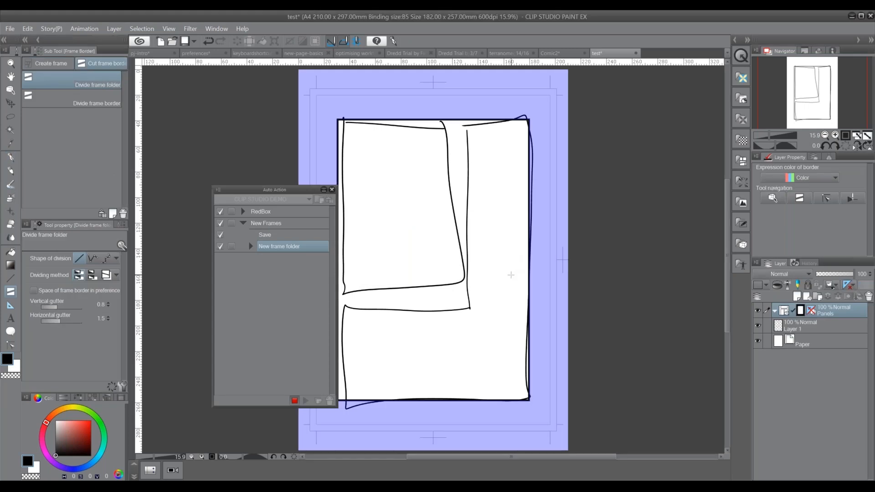
pyautogui.click(294, 401)
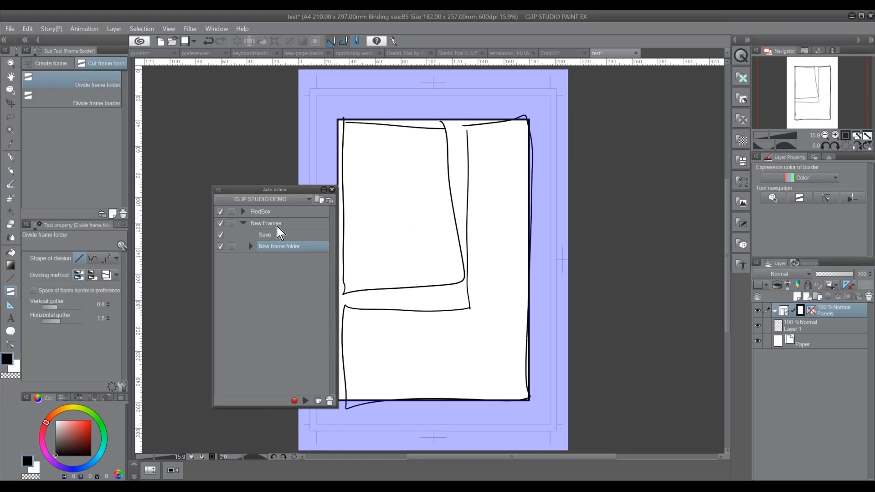
# Examine the recorded entries of the New Frames and RedBox auto actions
pyautogui.click(293, 224)
pyautogui.click(292, 236)
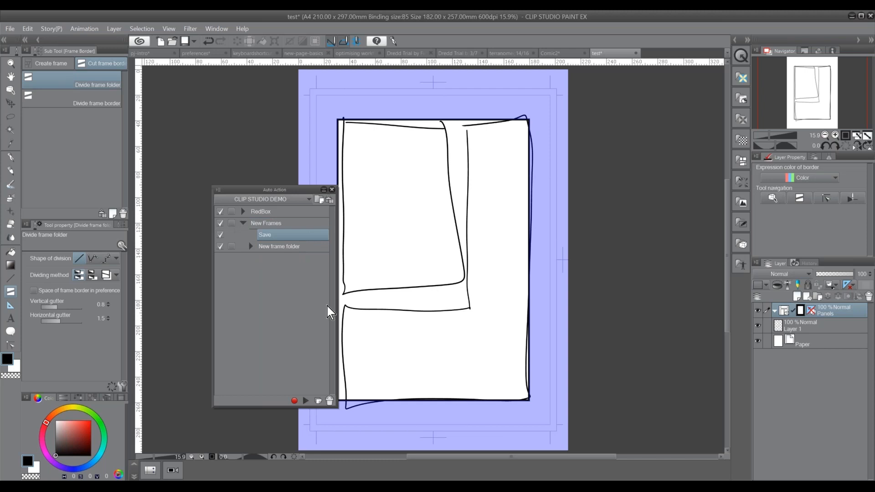
pyautogui.click(243, 212)
pyautogui.click(243, 212)
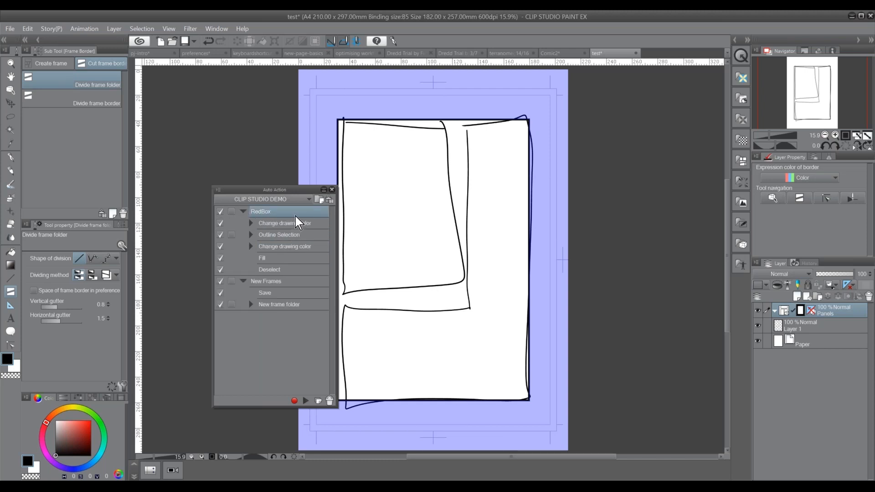
pyautogui.click(243, 212)
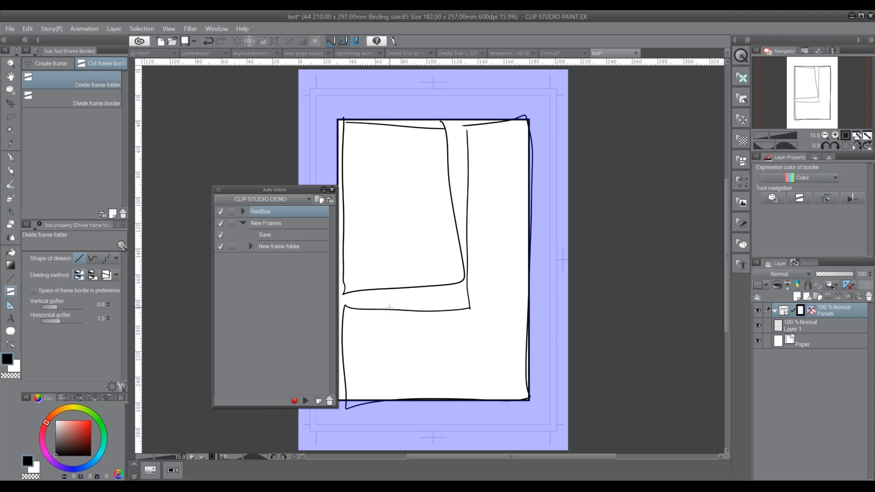
# Delete the Panels frame folder and run the New Frames auto action to recreate it
pyautogui.click(280, 223)
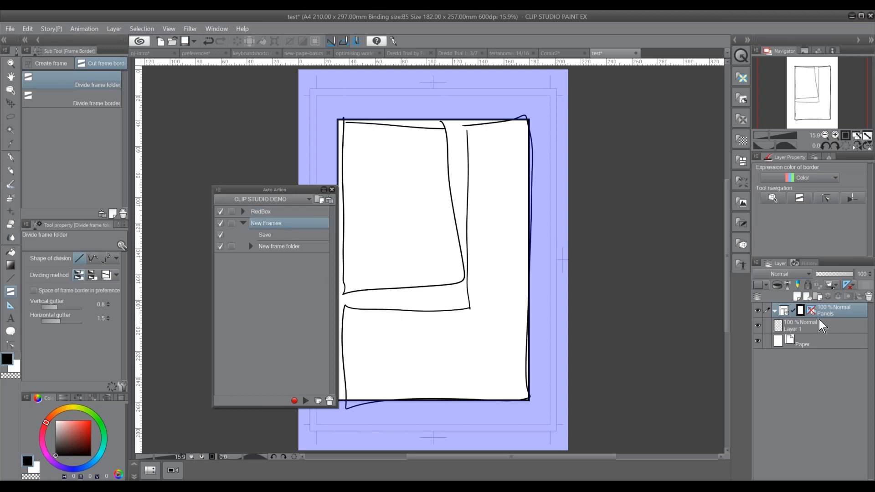
pyautogui.click(869, 297)
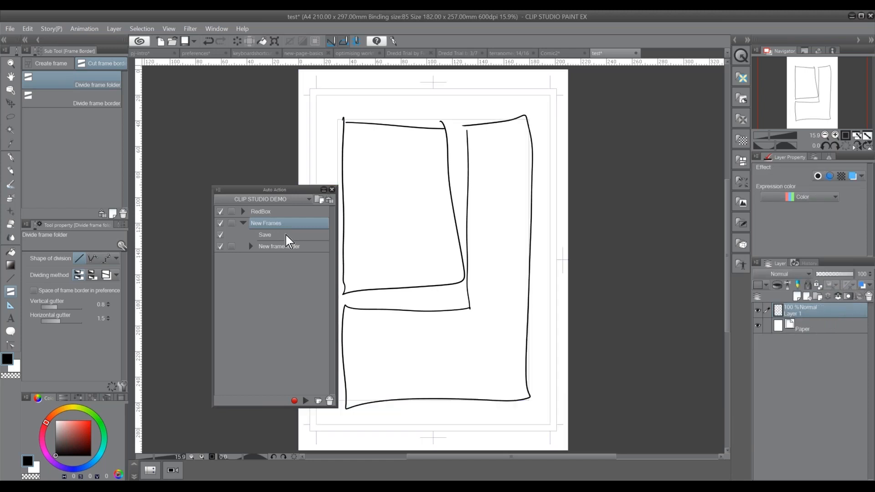
pyautogui.click(244, 223)
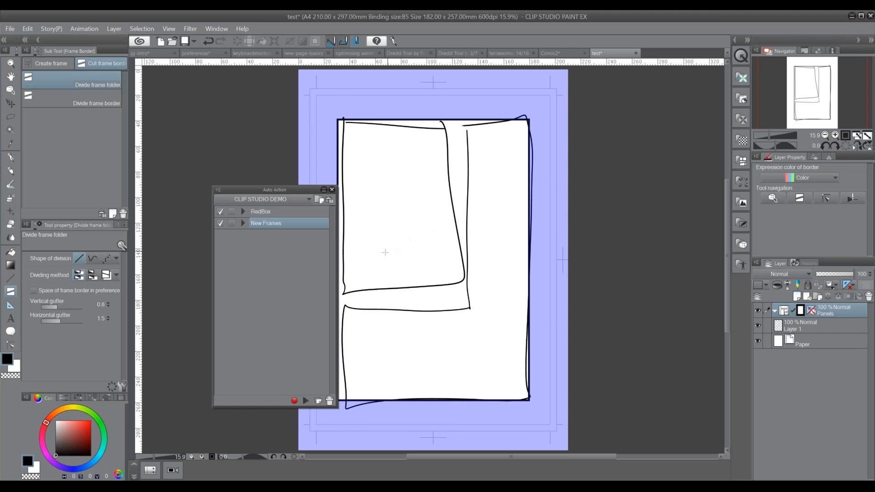
# Expand the New Frames action and review its Save and New frame folder entries
pyautogui.click(243, 223)
pyautogui.click(291, 236)
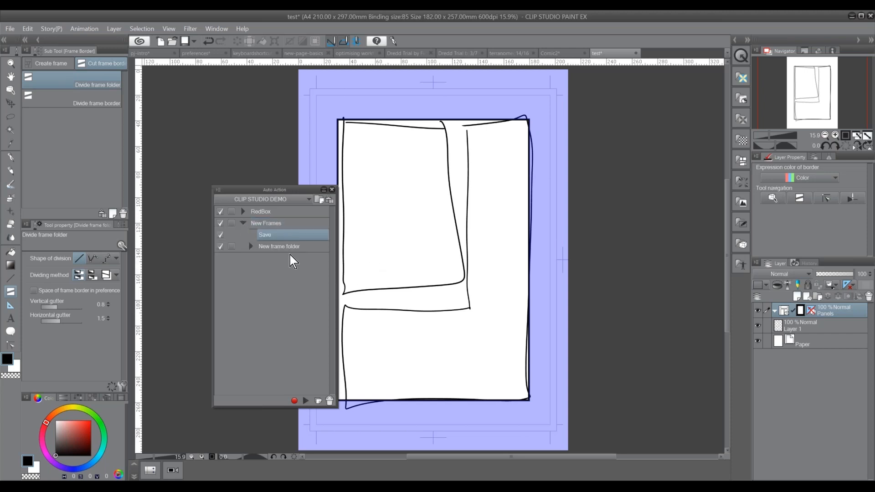
pyautogui.click(295, 248)
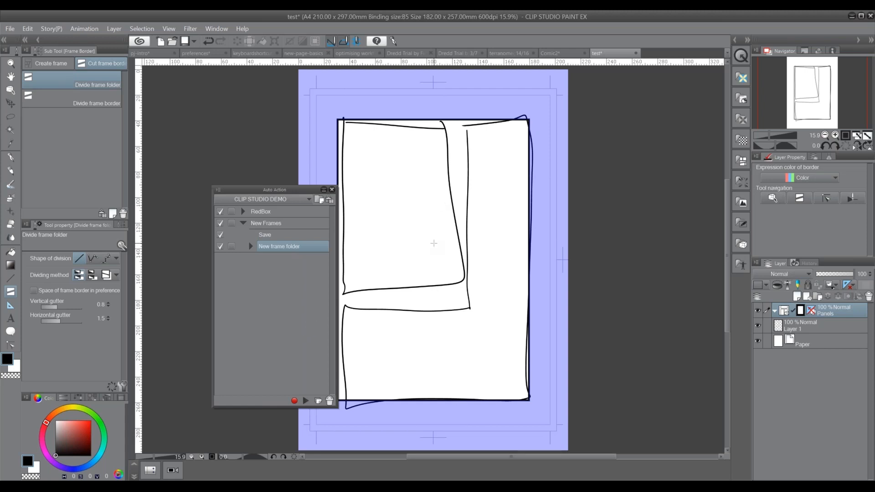
# Try a horizontal frame folder division near the lower edge of the page frame, and undo it
pyautogui.moveTo(409, 353); pyautogui.dragTo(413, 358)
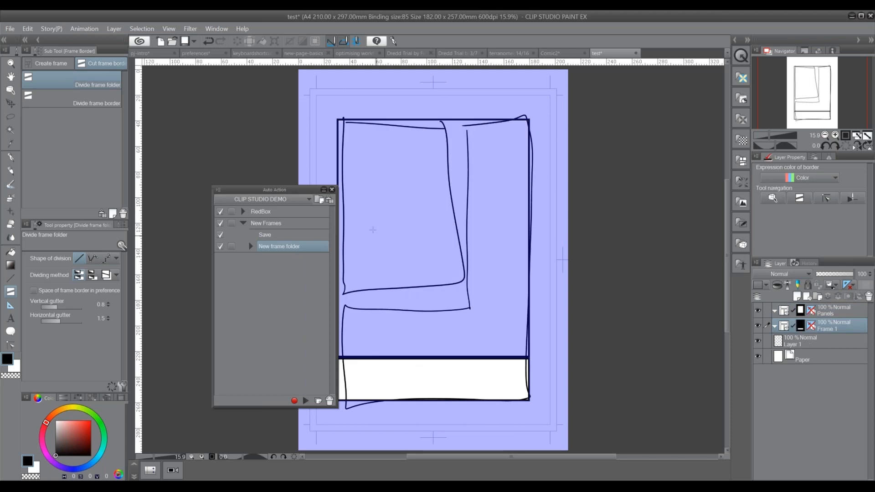
pyautogui.hotkey('ctrl', 'z')
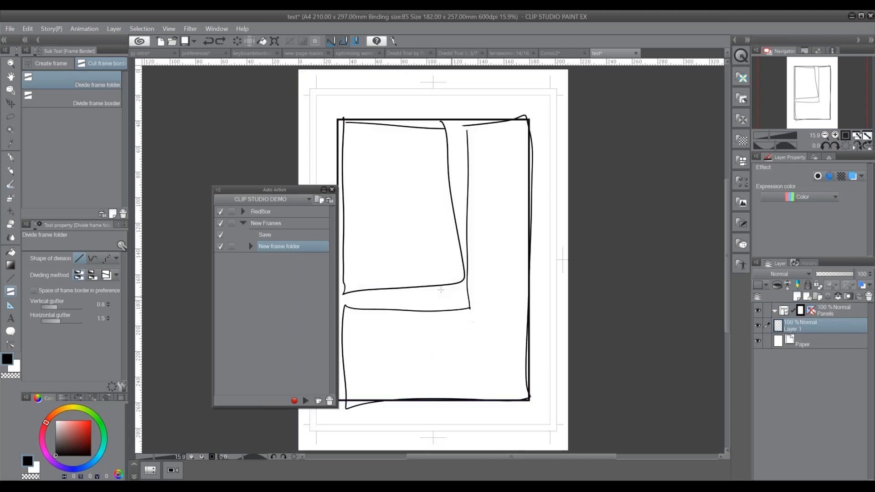
# Close the Auto Action palette and display the rough panel sketch on Layer 1 in the blue layer color
pyautogui.click(332, 190)
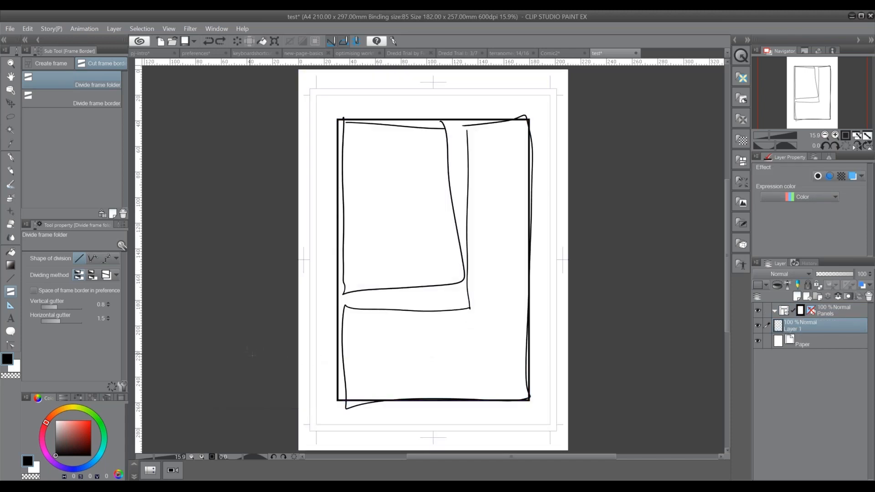
pyautogui.click(862, 285)
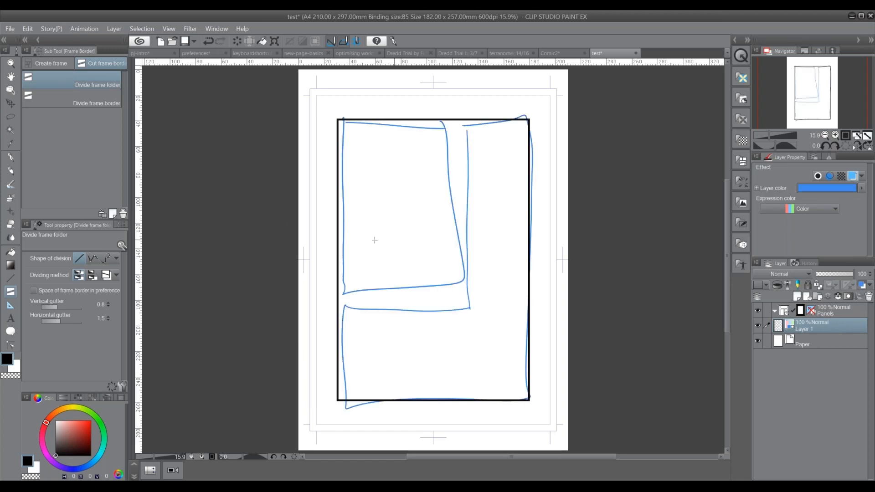
# Divide the page frame with Divide frame border, horizontally below the sketched inner panel and vertically beside it, following the blue sketch
pyautogui.click(110, 100)
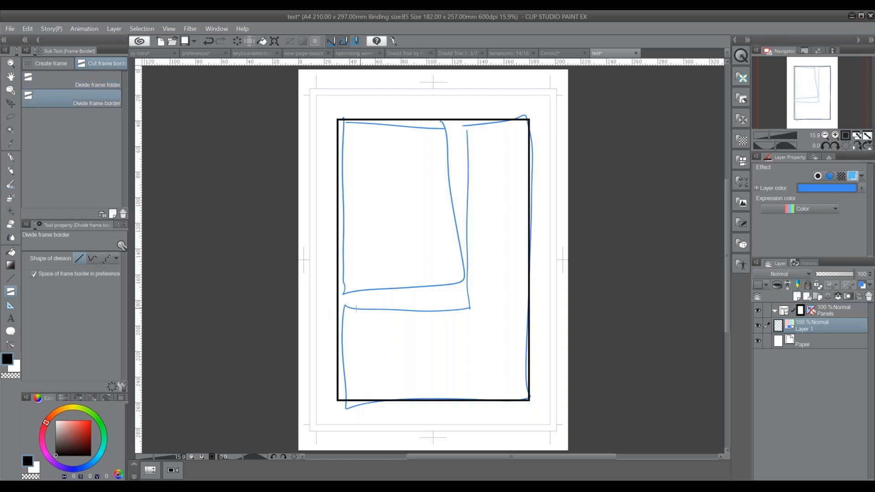
pyautogui.moveTo(340, 307); pyautogui.dragTo(370, 306)
pyautogui.moveTo(470, 308); pyautogui.dragTo(470, 273)
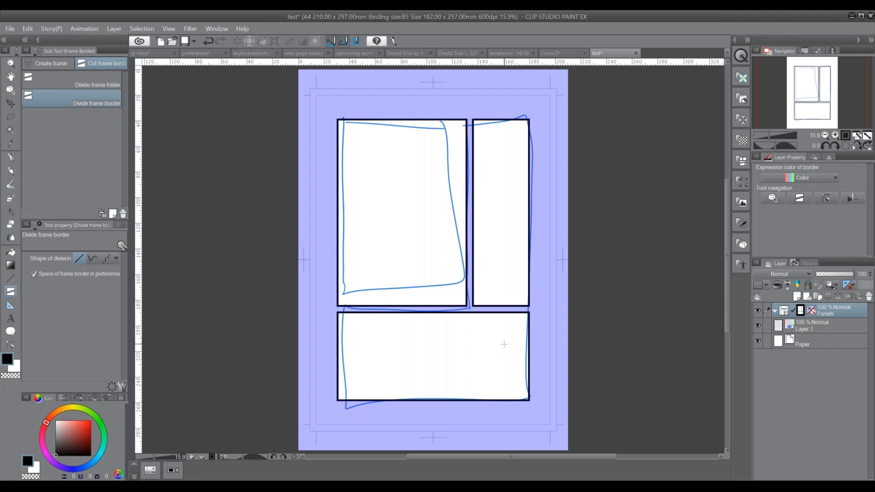
# Combine the narrow upright frame and the wide bottom frame into one L-shaped panel, and make Layer 1 the active layer
pyautogui.click(10, 90)
pyautogui.click(475, 264)
pyautogui.click(459, 321)
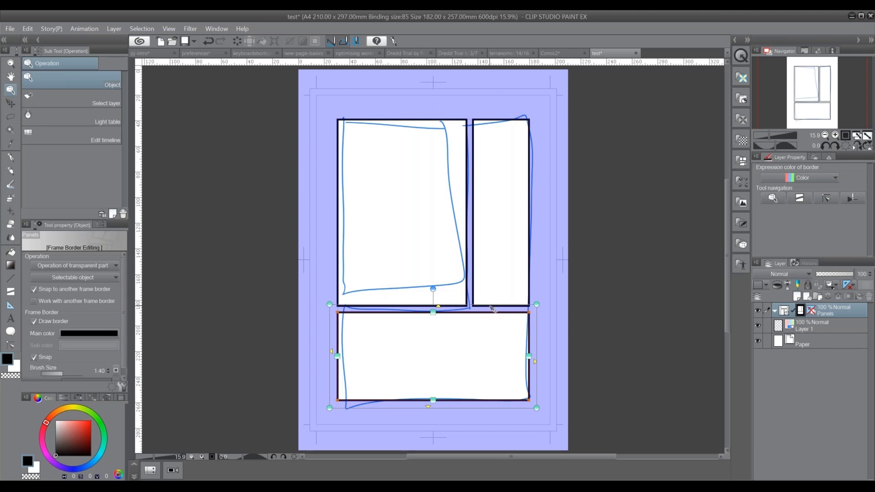
pyautogui.click(529, 287)
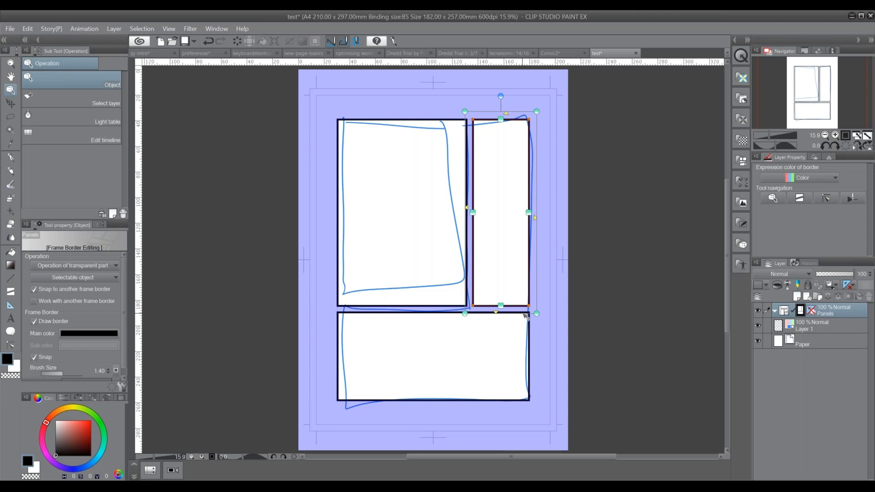
pyautogui.keyDown('shift'); pyautogui.click(530, 322); pyautogui.keyUp('shift')
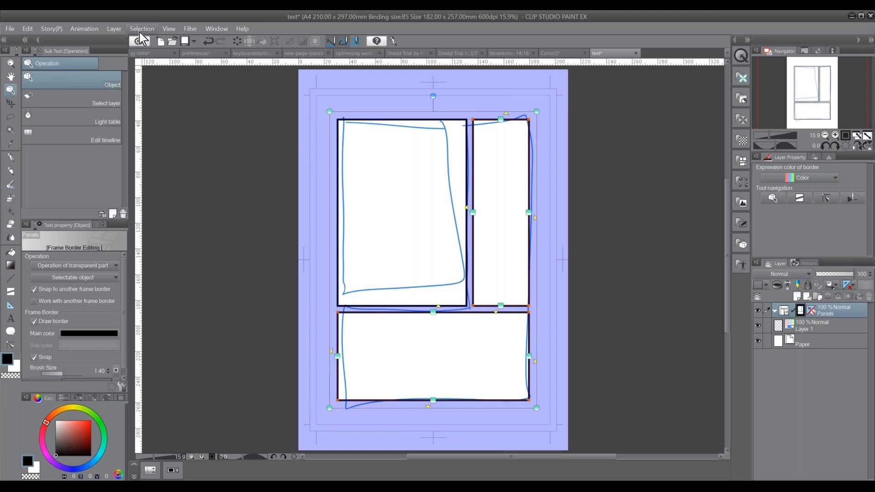
pyautogui.click(119, 31)
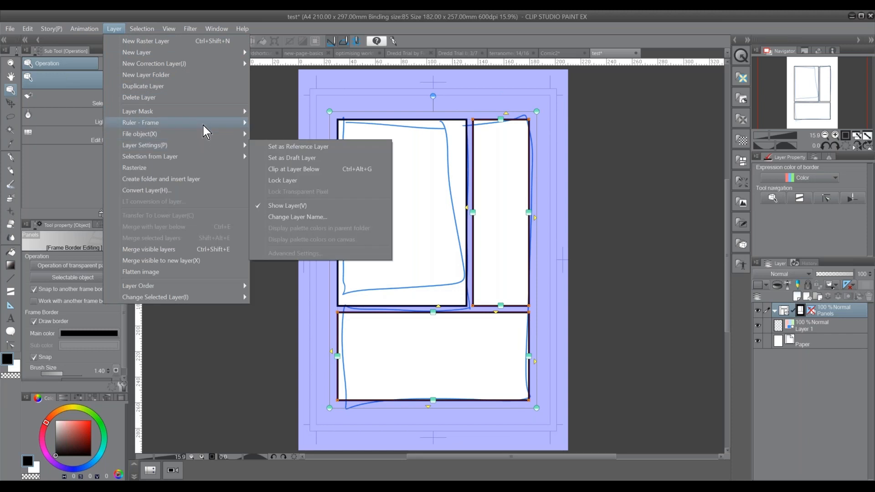
pyautogui.moveTo(204, 123)
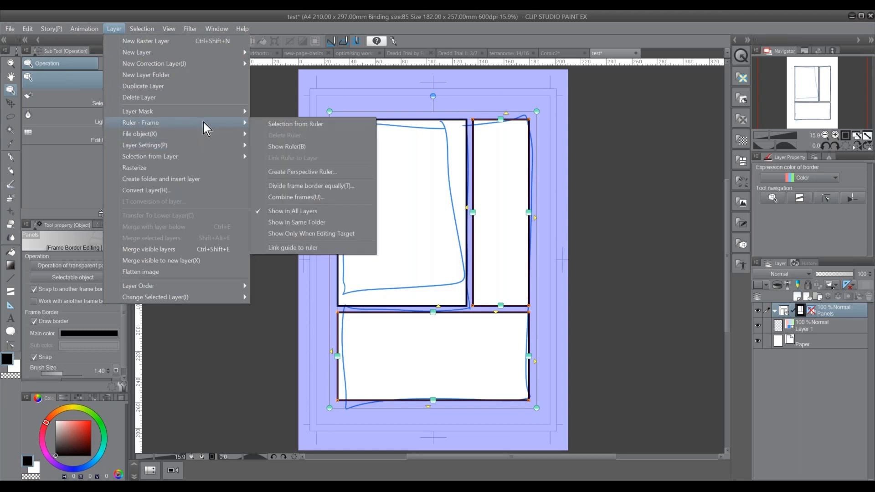
pyautogui.click(348, 197)
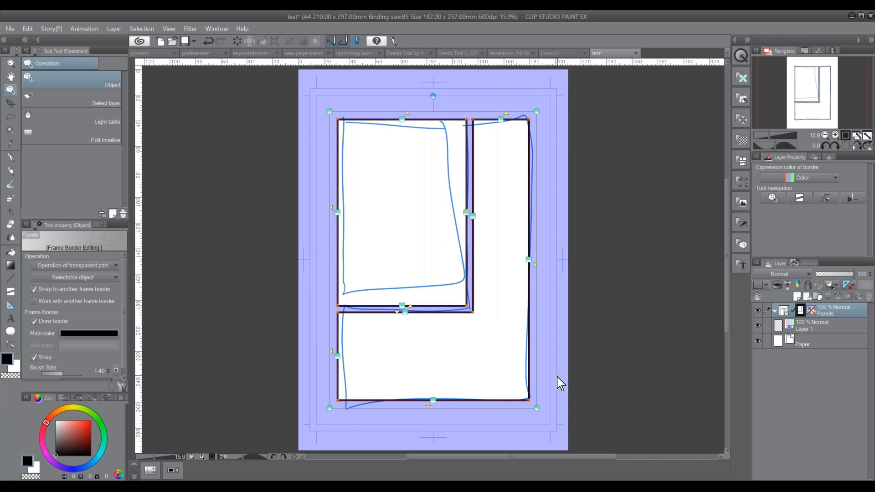
pyautogui.click(818, 329)
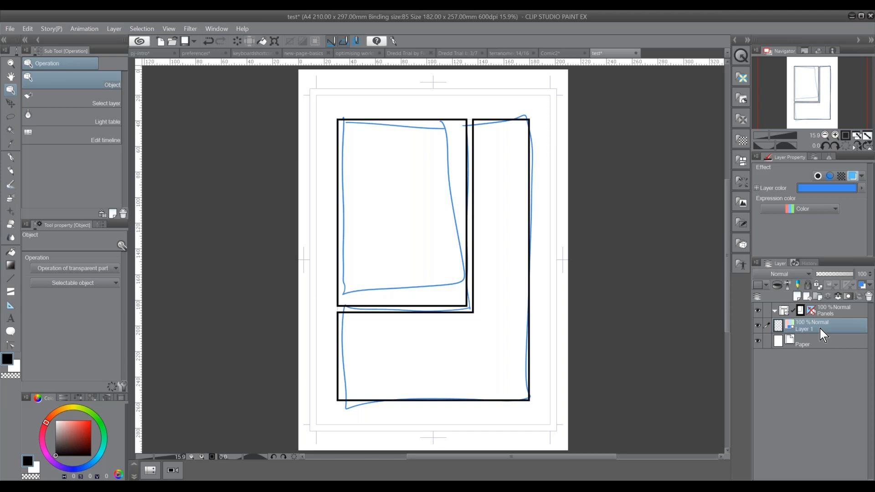
# Switch to the Comic2 page and examine the whole tank layout and the layers in the matilda 2 folder
pyautogui.click(567, 54)
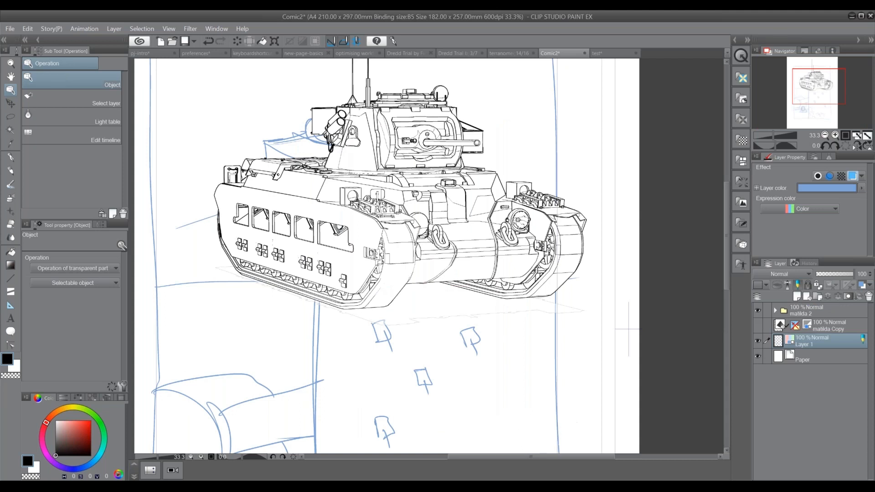
pyautogui.click(775, 310)
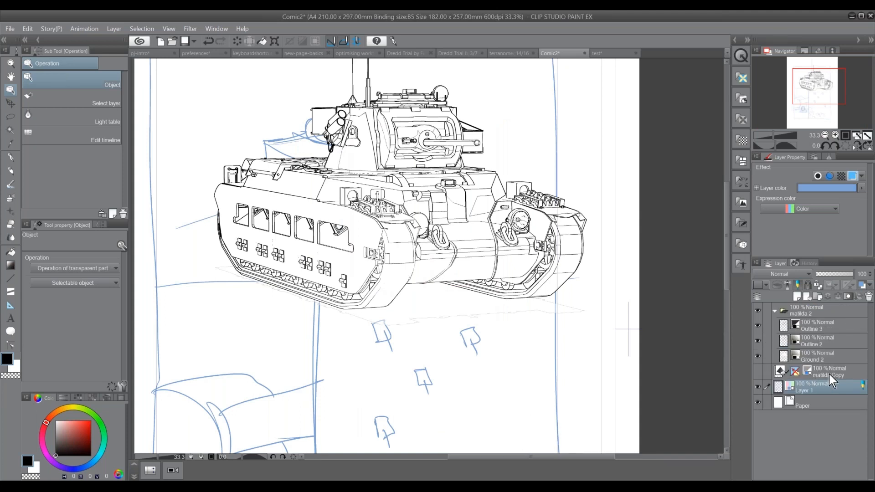
pyautogui.click(825, 136)
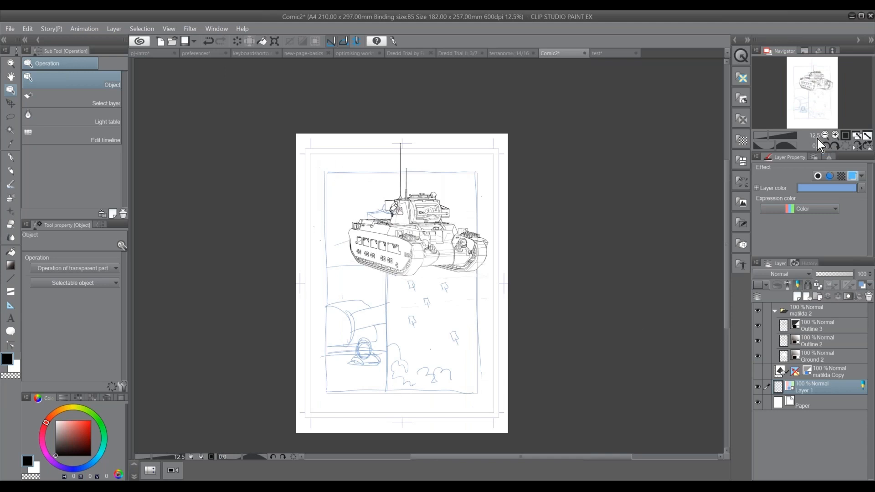
pyautogui.moveTo(495, 333); pyautogui.dragTo(482, 361)
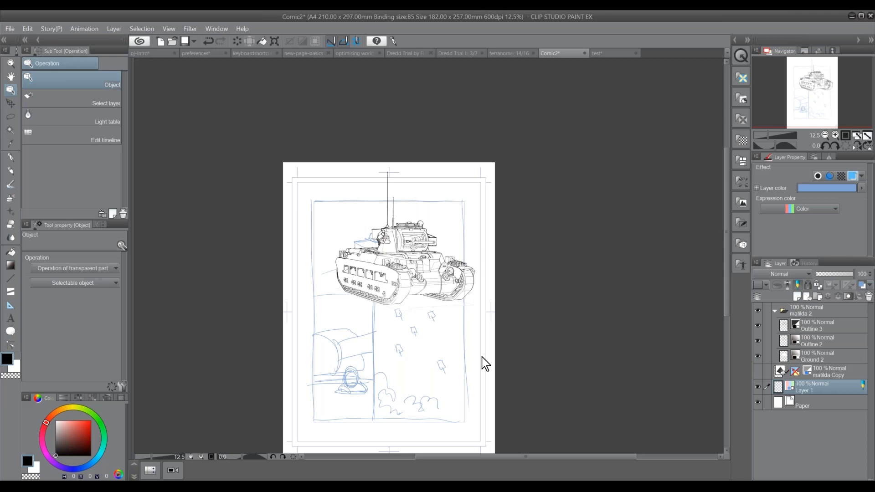
# Examine the page overview of the Dredd Trial by Fire comic, looking at how its panels are laid out
pyautogui.click(461, 52)
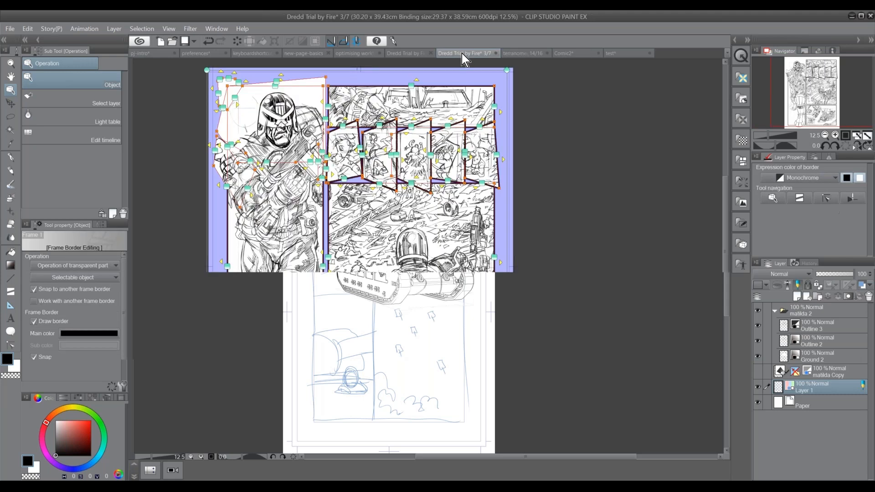
pyautogui.click(418, 54)
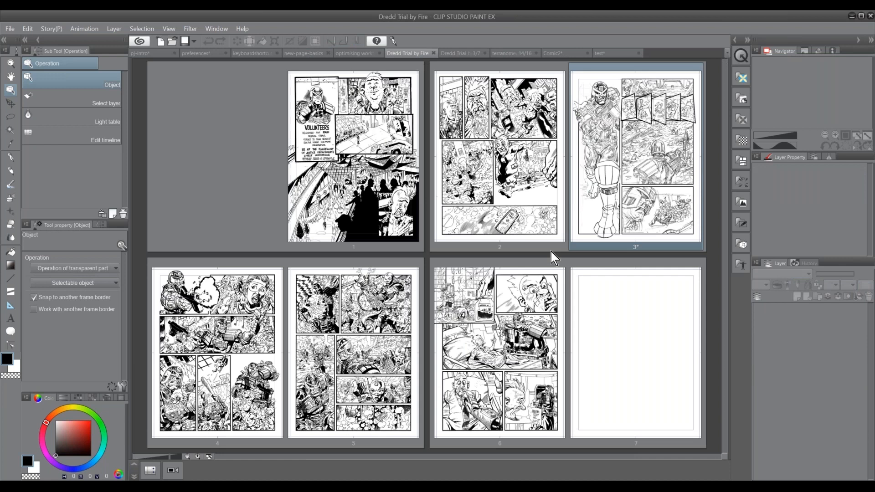
pyautogui.click(186, 456)
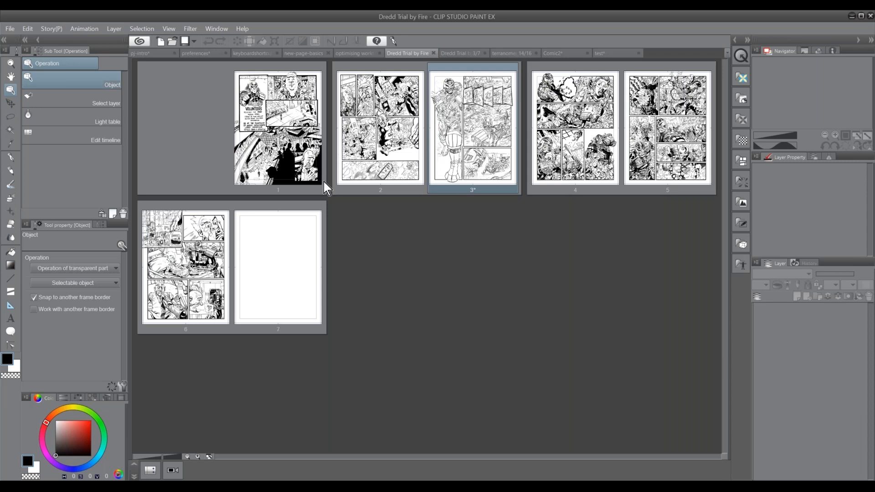
pyautogui.click(197, 456)
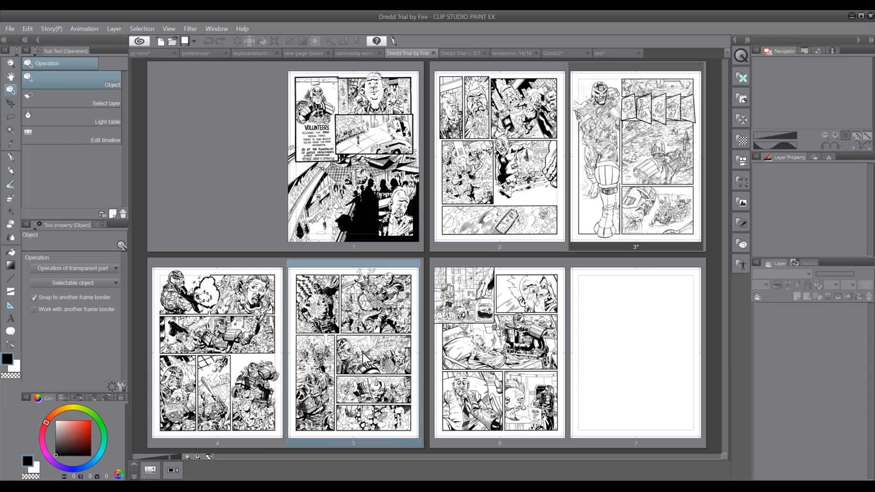
pyautogui.click(369, 231)
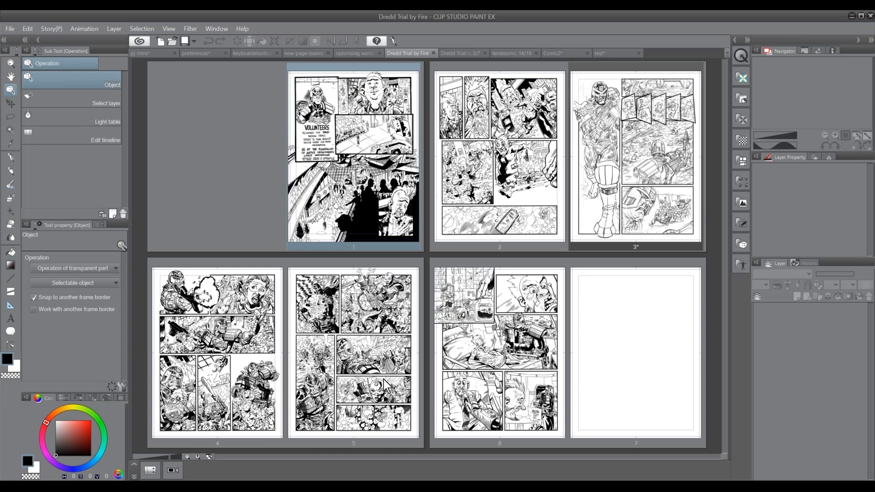
# Switch to the Comic2 page and hide the matilda 2 line-art folder to expose the 3D tank underneath
pyautogui.click(558, 53)
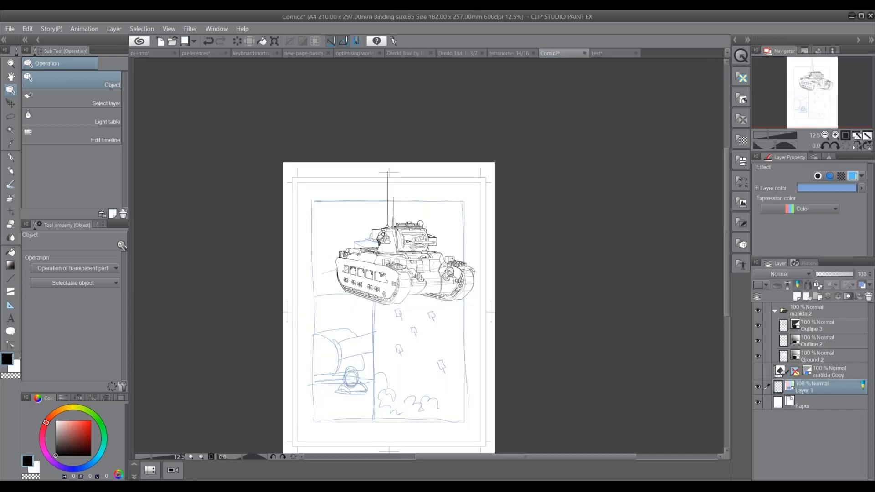
pyautogui.click(835, 135)
pyautogui.click(835, 135)
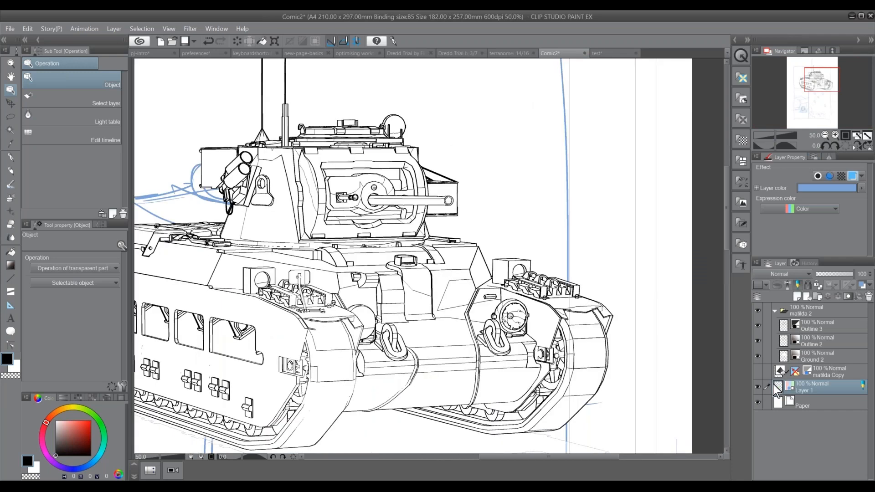
pyautogui.click(758, 310)
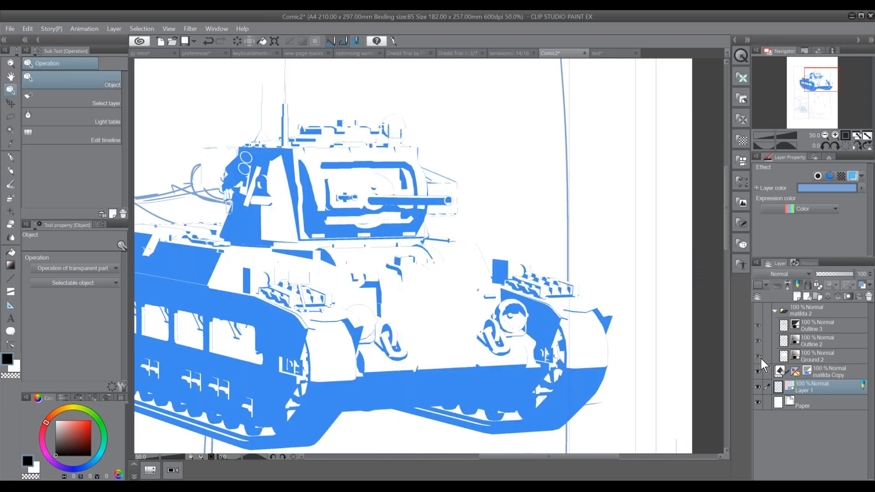
# Toggle the matilda Copy 3D layer's decrease color effect off and on, and reselect Layer 1
pyautogui.click(828, 373)
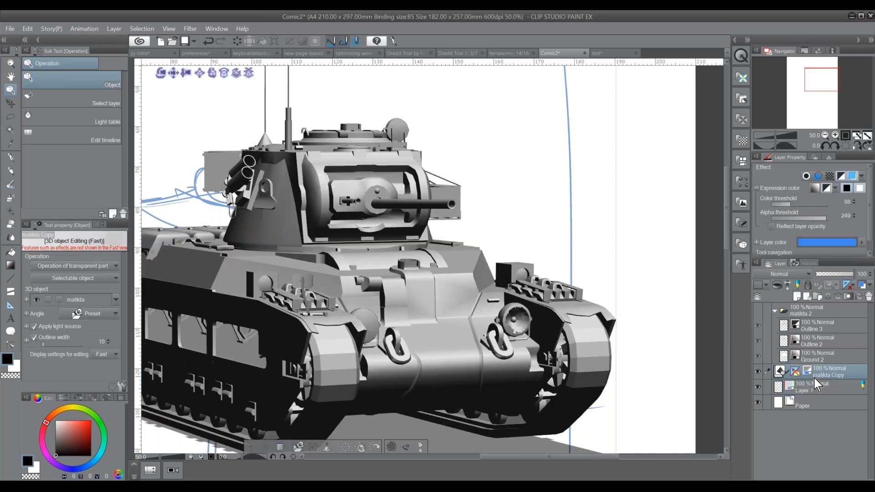
pyautogui.click(842, 177)
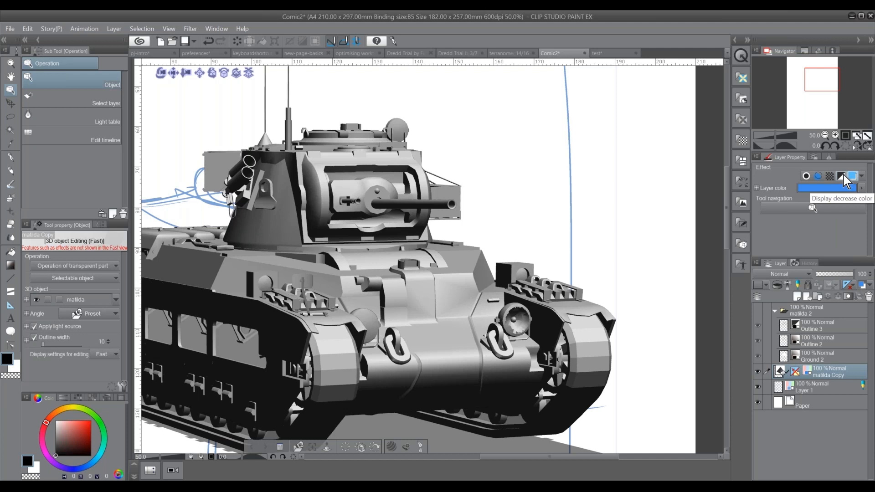
pyautogui.click(843, 177)
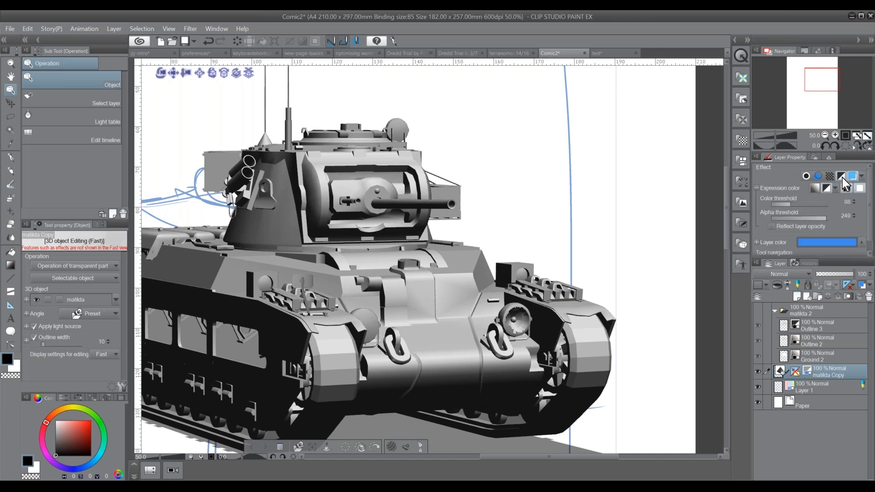
pyautogui.click(817, 388)
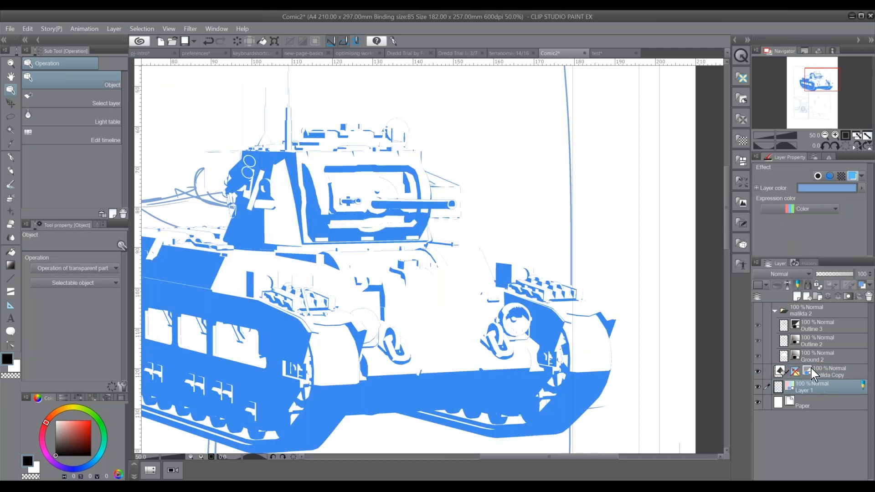
# Select the matilda 2 folder and make its line art visible again
pyautogui.moveTo(422, 369); pyautogui.dragTo(456, 361)
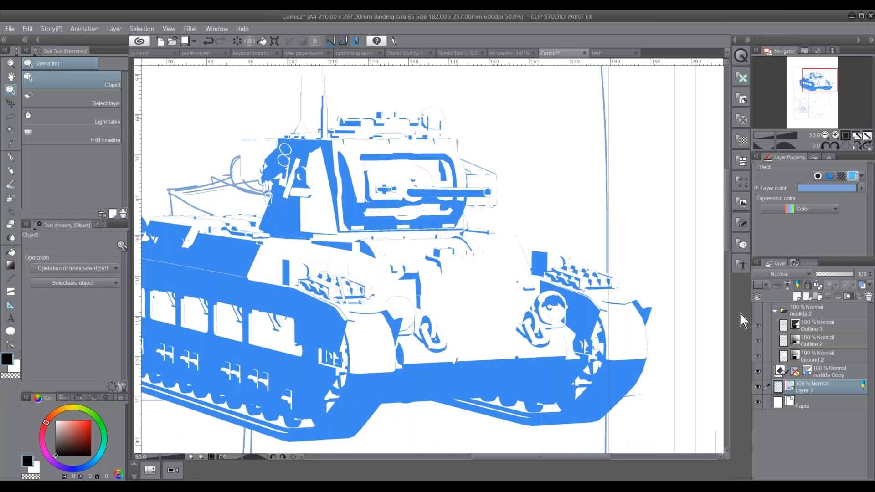
pyautogui.click(756, 311)
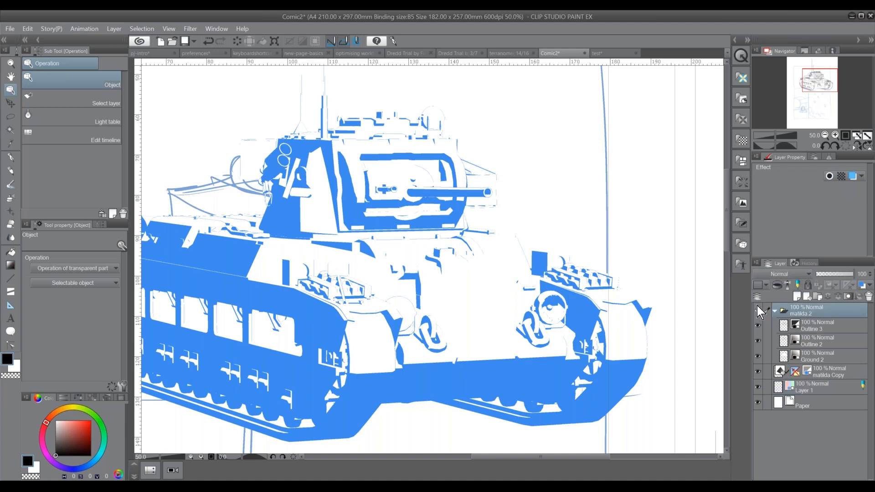
pyautogui.click(757, 308)
pyautogui.click(756, 264)
pyautogui.click(757, 266)
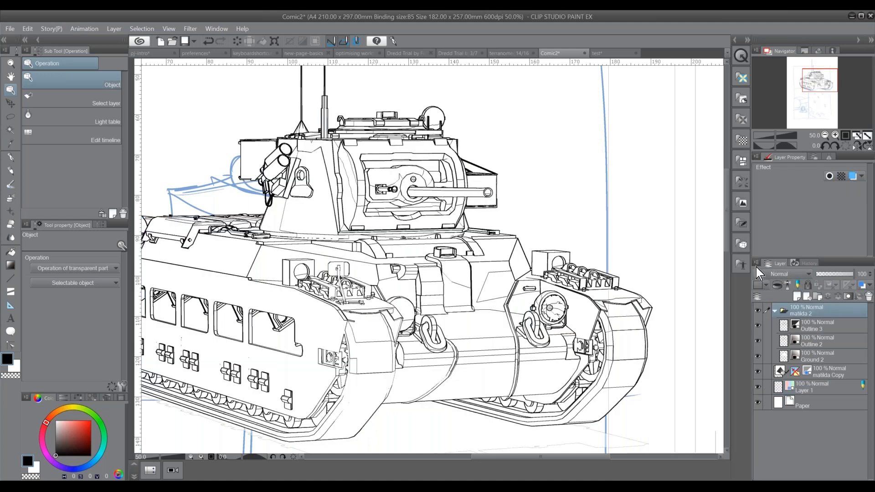
pyautogui.click(757, 265)
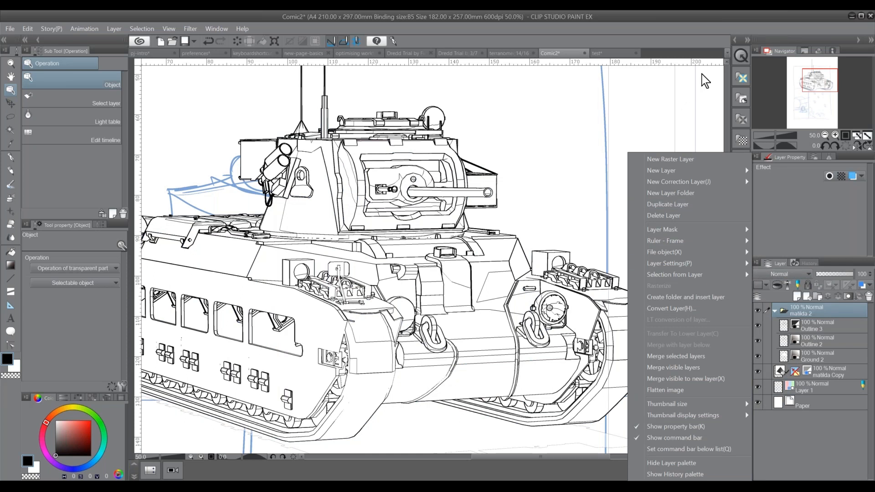
pyautogui.click(755, 263)
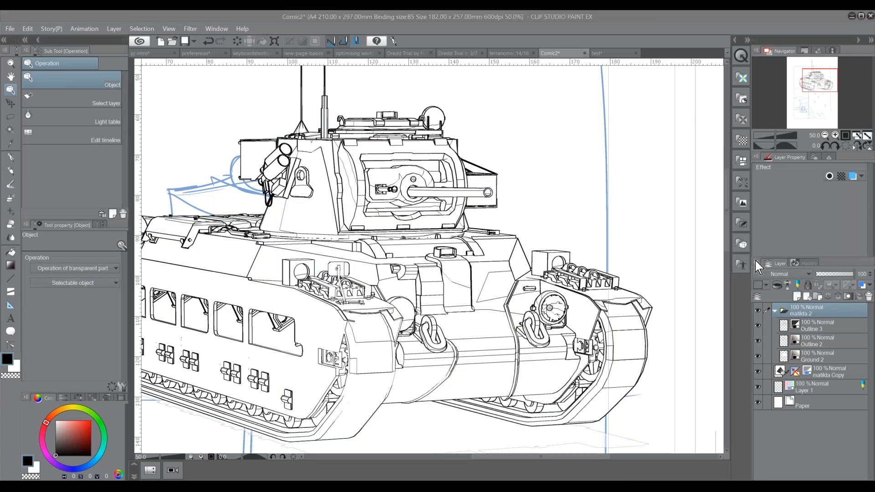
pyautogui.click(755, 261)
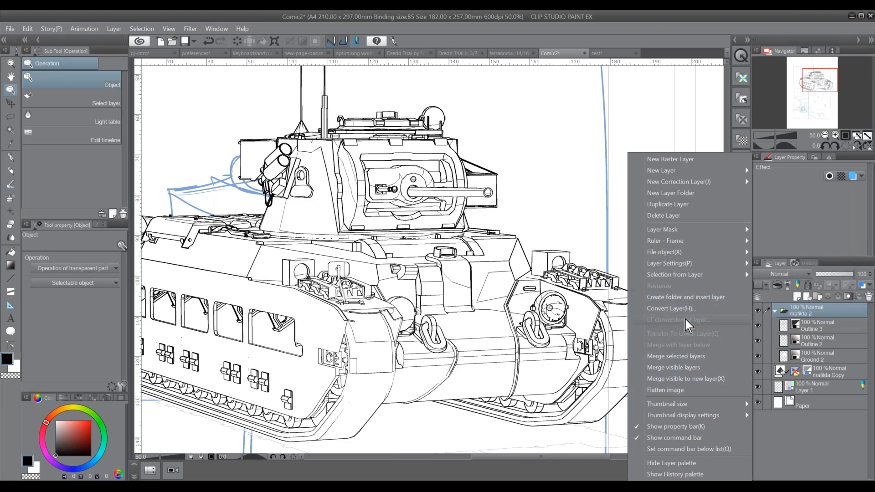
pyautogui.click(838, 373)
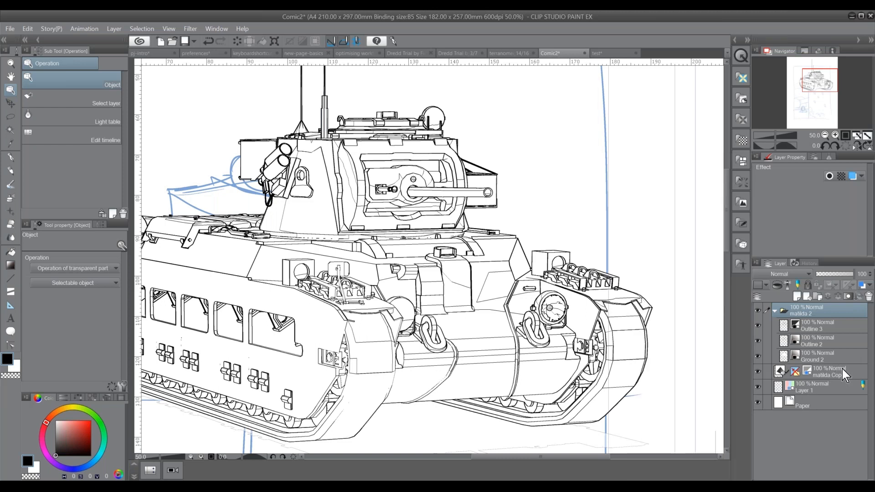
# Examine the LT conversion of layer settings for the matilda Copy 3D layer, and close them without converting
pyautogui.click(842, 370)
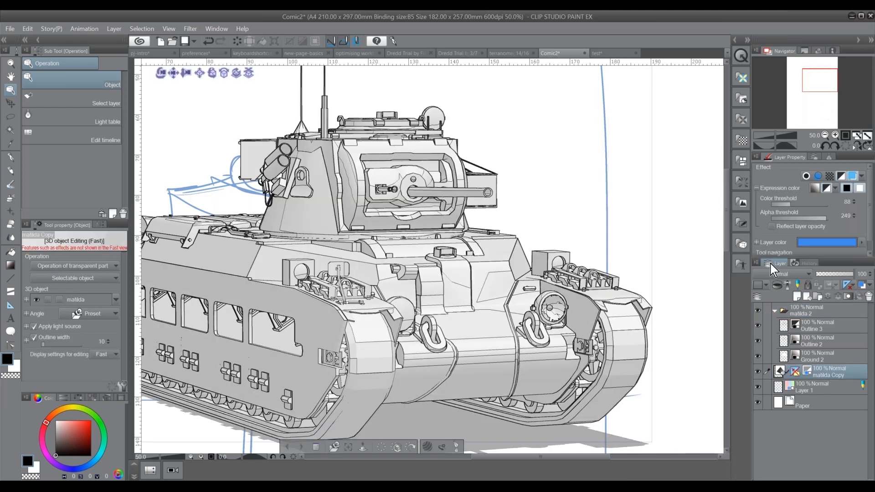
pyautogui.click(757, 263)
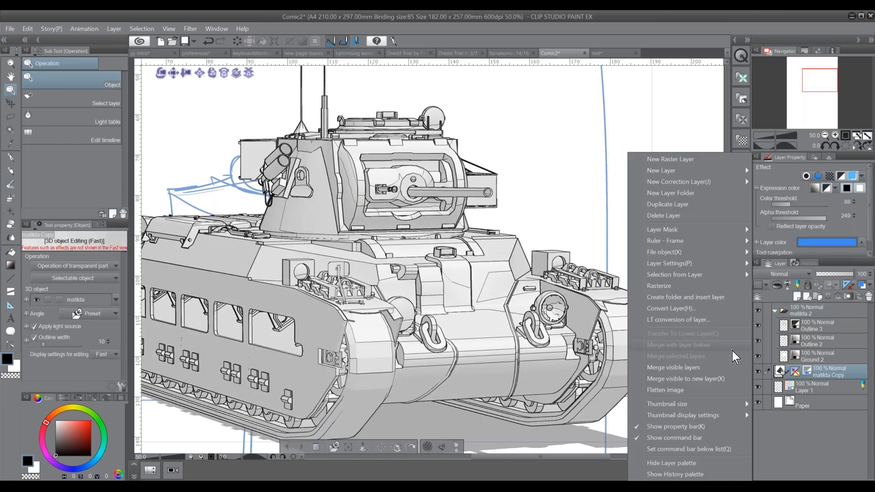
pyautogui.click(710, 321)
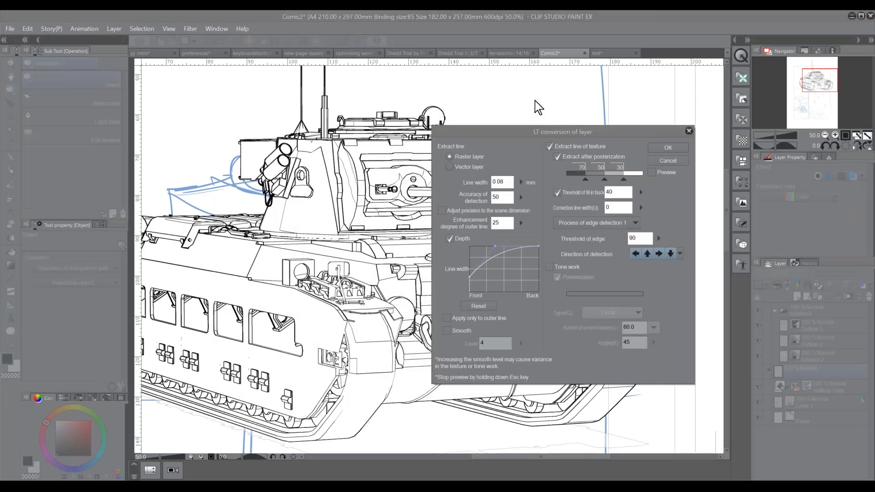
pyautogui.moveTo(581, 133); pyautogui.dragTo(614, 129)
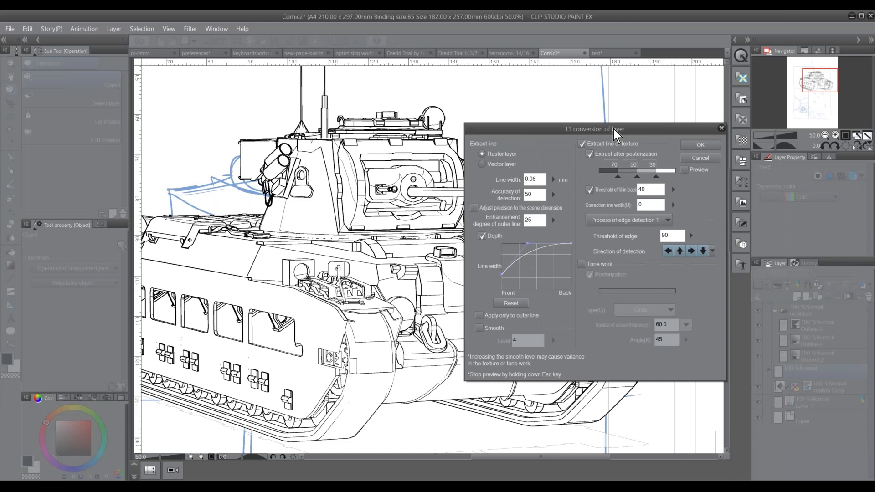
pyautogui.click(720, 128)
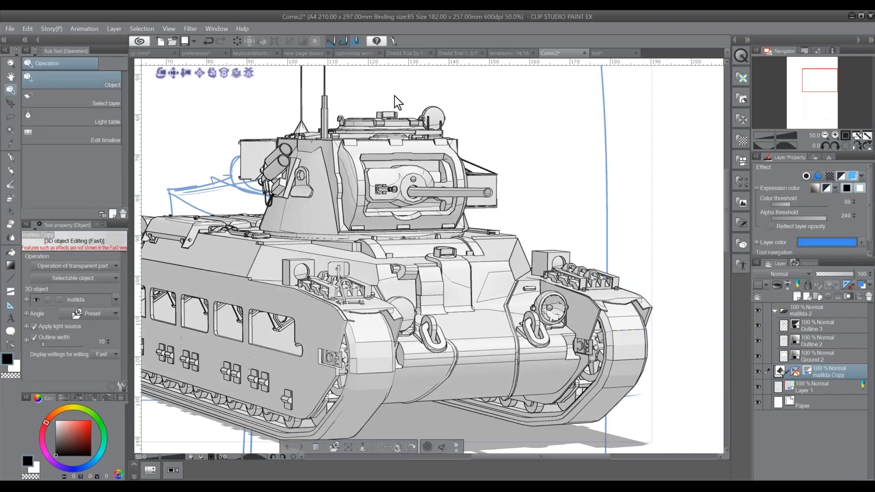
# Hide the matilda Copy 3D layer and apply the blue layer color effect to the matilda 2 folder
pyautogui.click(758, 372)
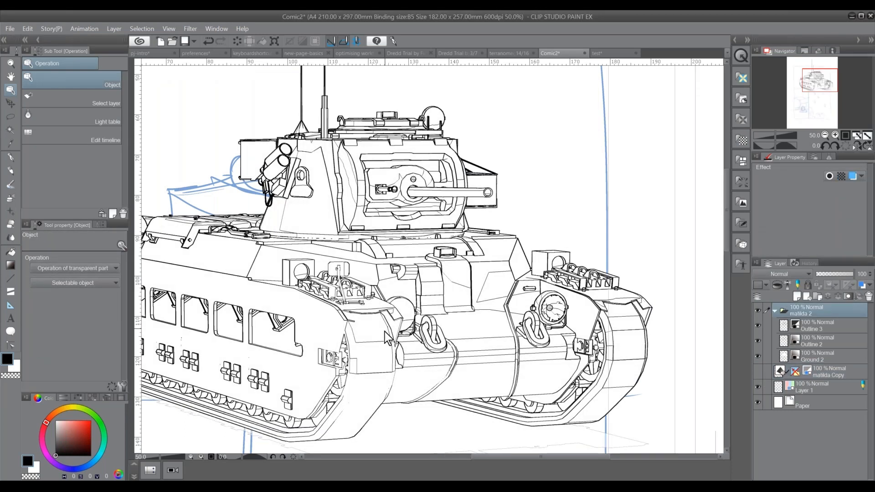
pyautogui.moveTo(376, 343)
pyautogui.mouseDown()
pyautogui.moveTo(437, 339)
pyautogui.moveTo(367, 361)
pyautogui.moveTo(377, 356)
pyautogui.mouseUp()
pyautogui.click(853, 176)
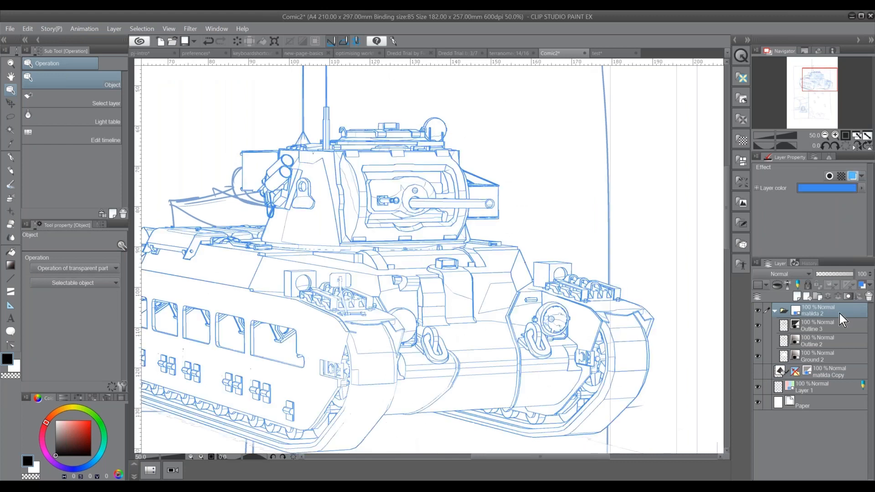
# Add a raster layer above the matilda 2 folder and ink the turret's smoke launcher and upright edge with the G-pen
pyautogui.click(797, 297)
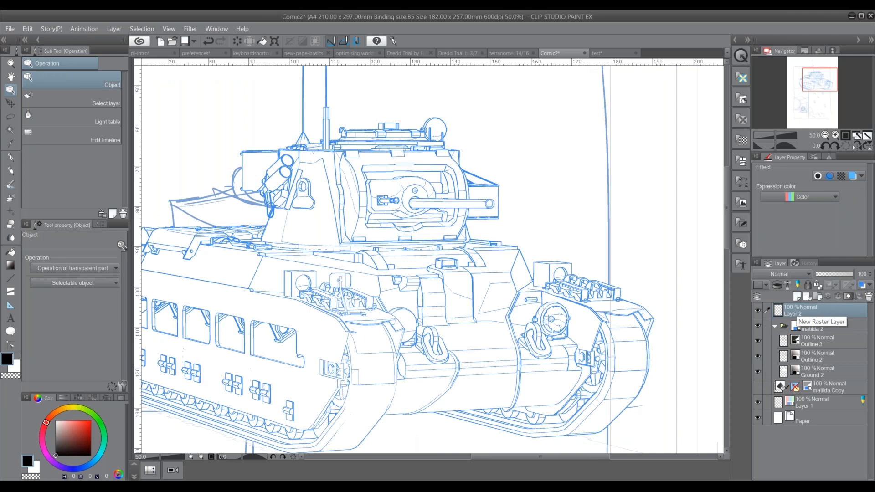
pyautogui.click(13, 158)
pyautogui.moveTo(288, 156); pyautogui.dragTo(275, 170)
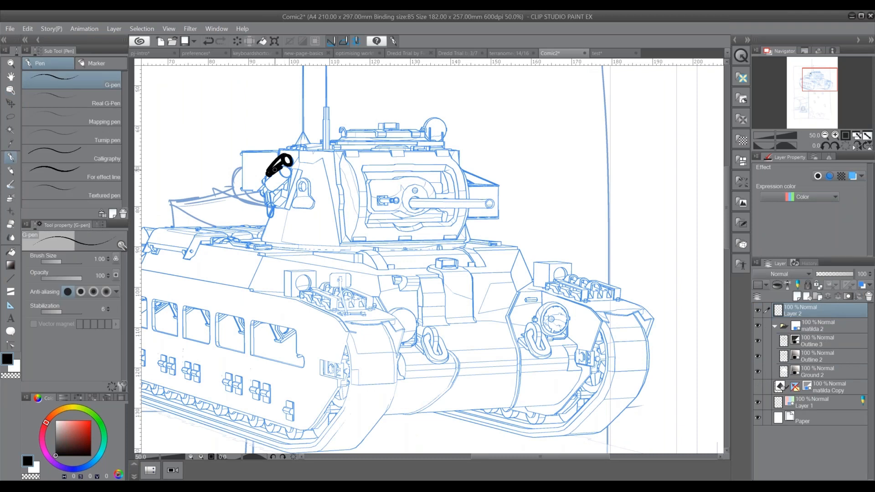
pyautogui.moveTo(322, 159); pyautogui.dragTo(338, 239)
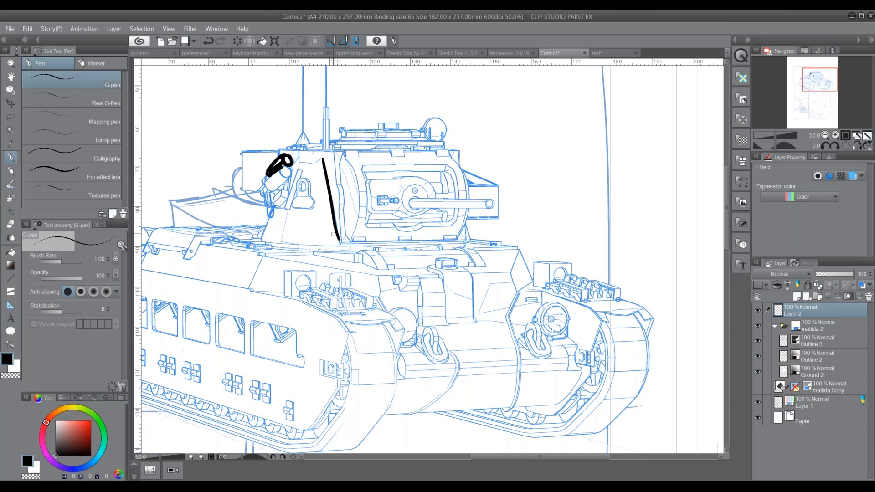
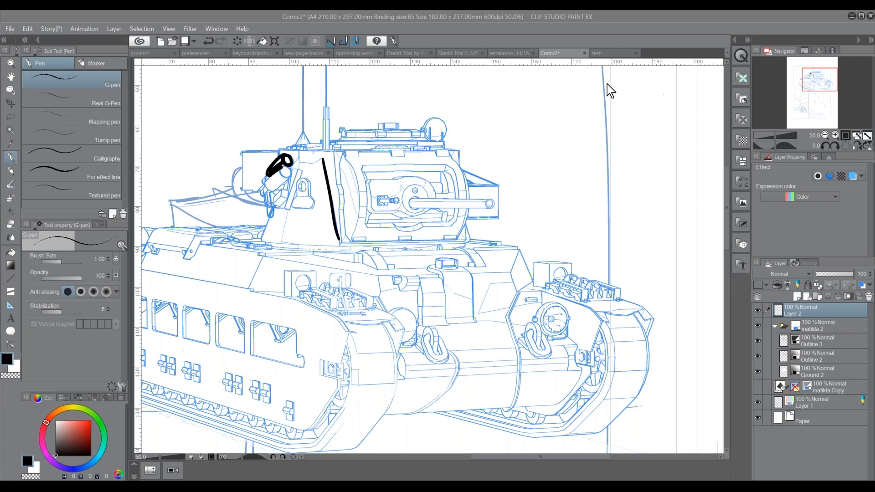
# Switch to page 3/7 of Dredd Trial by Fire, enlarge the armoured figure, and open the same page in a new window
pyautogui.click(405, 53)
pyautogui.click(471, 54)
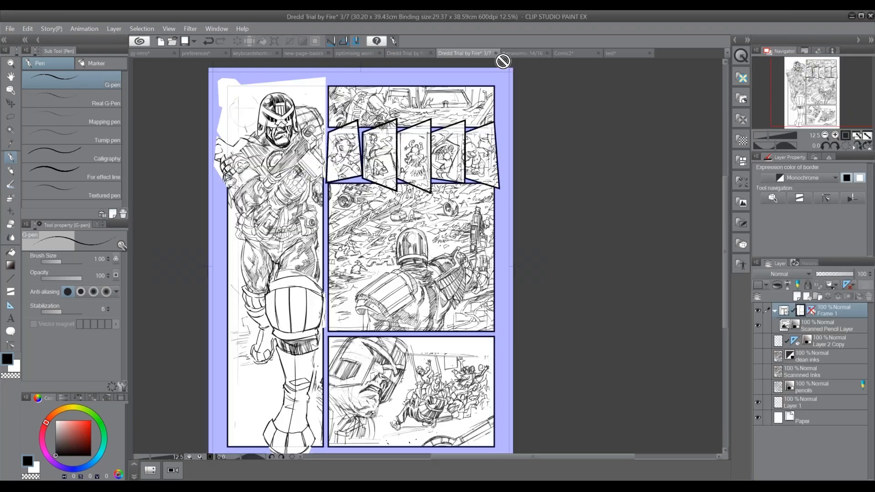
pyautogui.scroll(3, 396, 253)
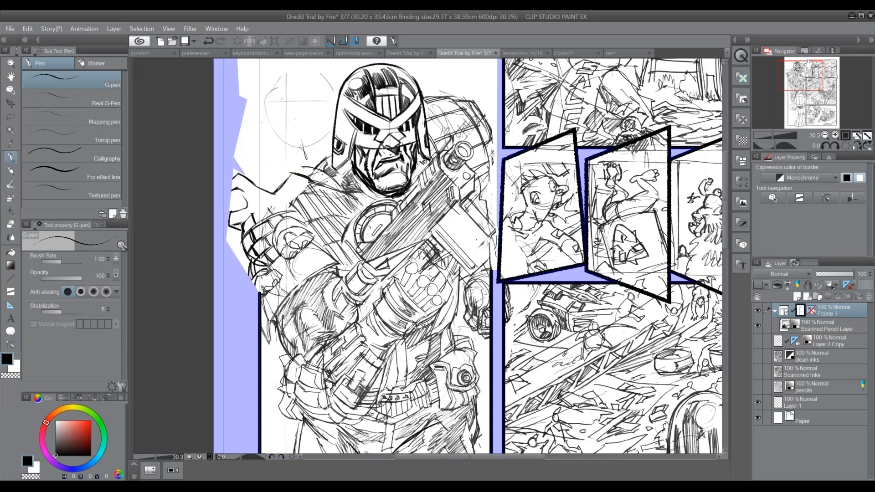
pyautogui.click(217, 28)
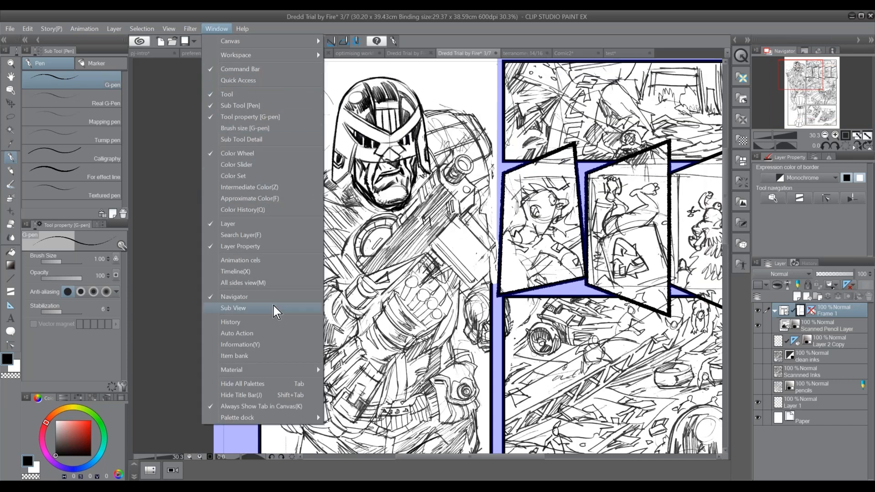
pyautogui.moveTo(261, 45)
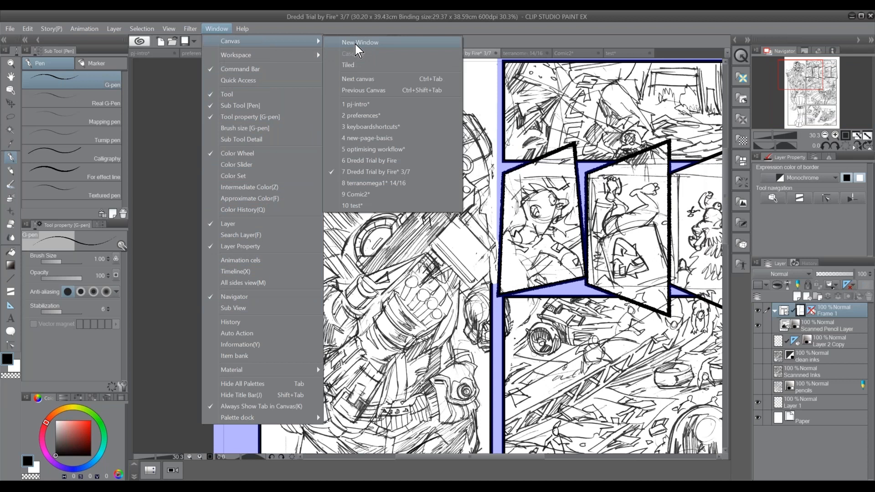
pyautogui.click(356, 45)
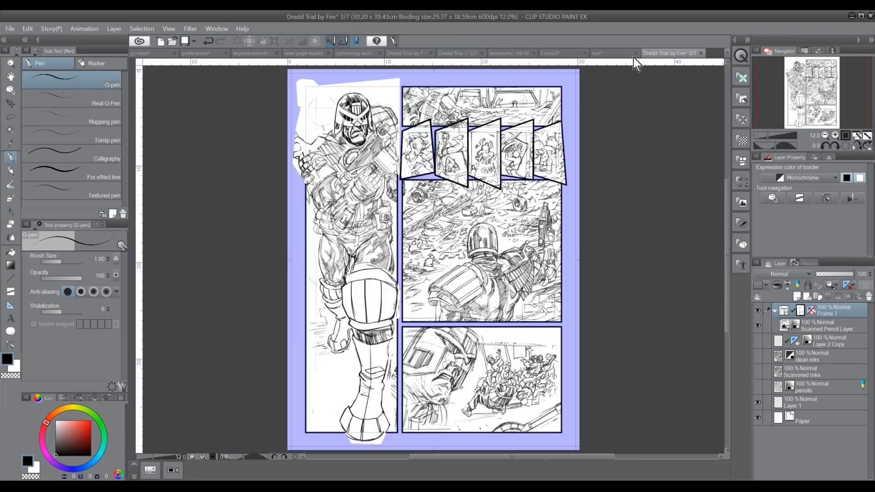
# Dock the new page window beside the other canvases and show the enlarged Dredd page next to the full-page view
pyautogui.click(455, 54)
pyautogui.click(679, 53)
pyautogui.moveTo(670, 54); pyautogui.dragTo(729, 98)
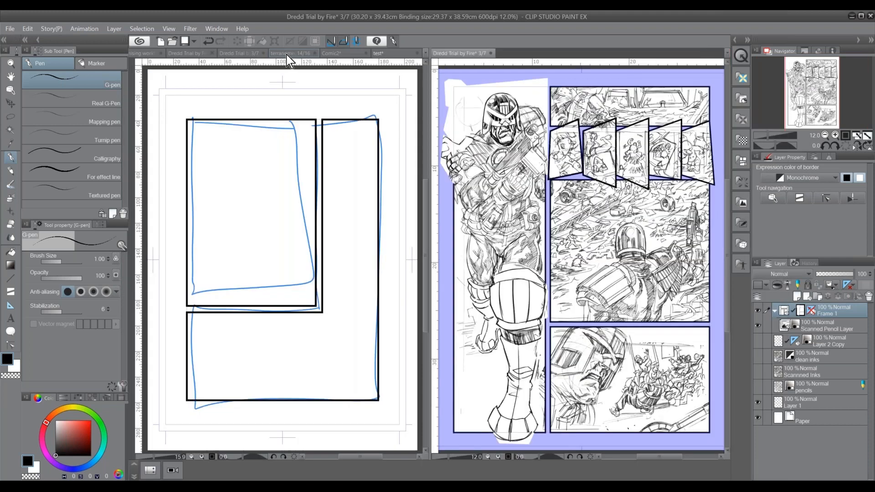
pyautogui.click(287, 55)
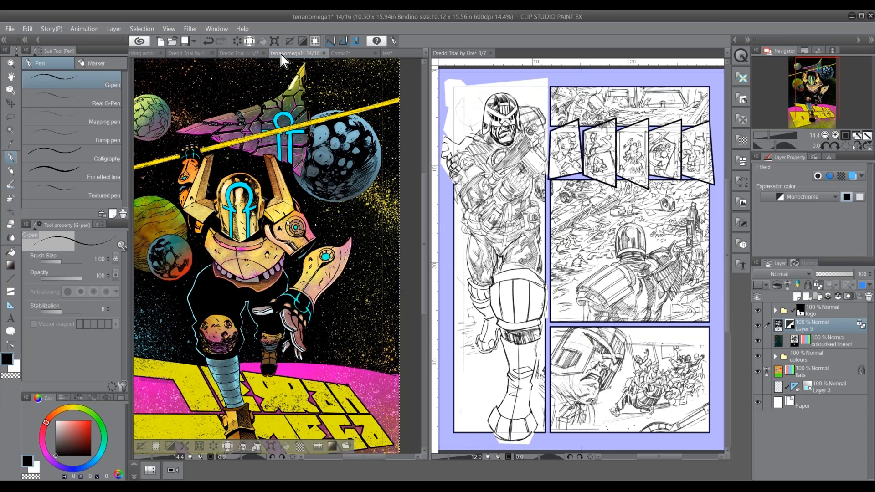
pyautogui.click(256, 54)
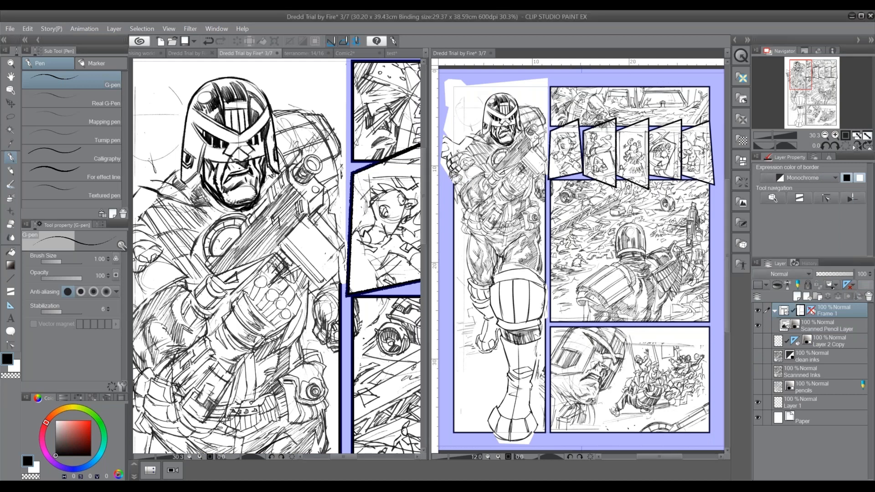
# Select the Scanned Pencil Layer and add a new raster layer above it in the Frame 1 folder
pyautogui.press('Tab')
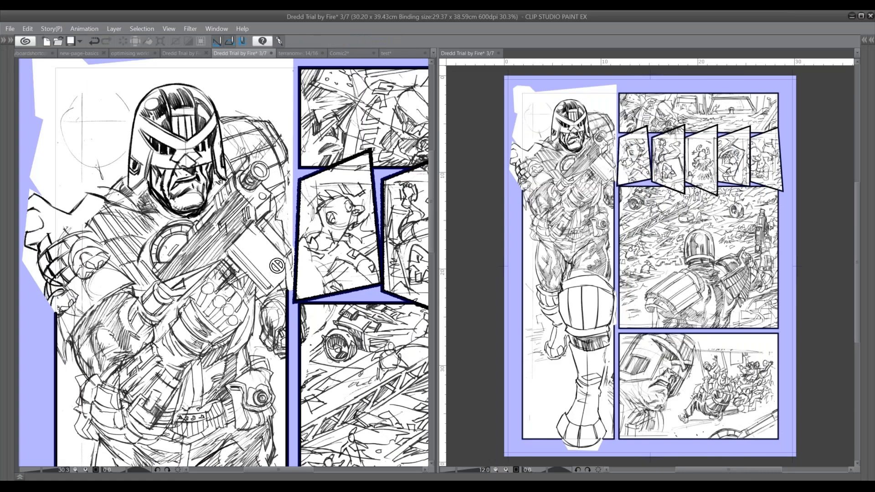
pyautogui.press('Tab')
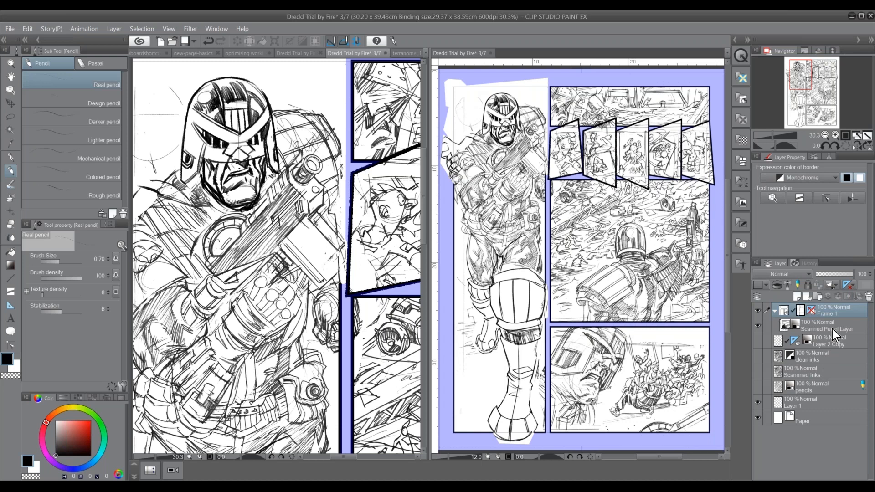
pyautogui.press('Tab')
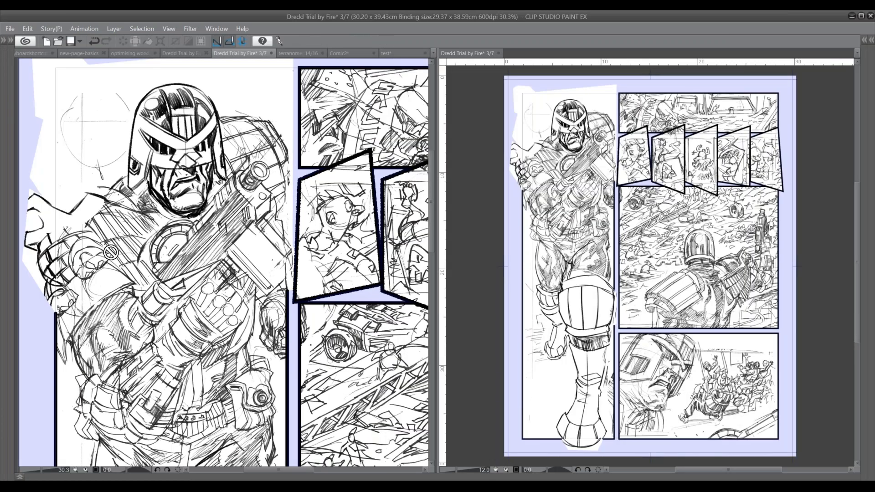
pyautogui.press('Tab')
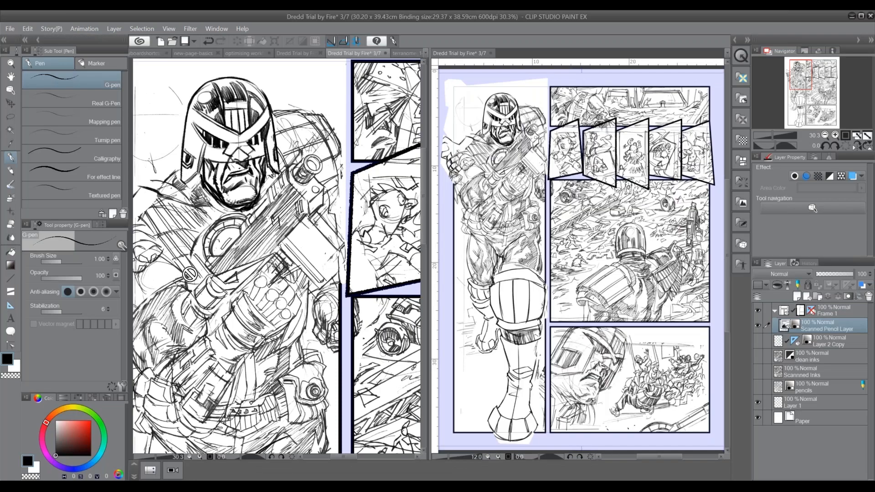
pyautogui.click(798, 296)
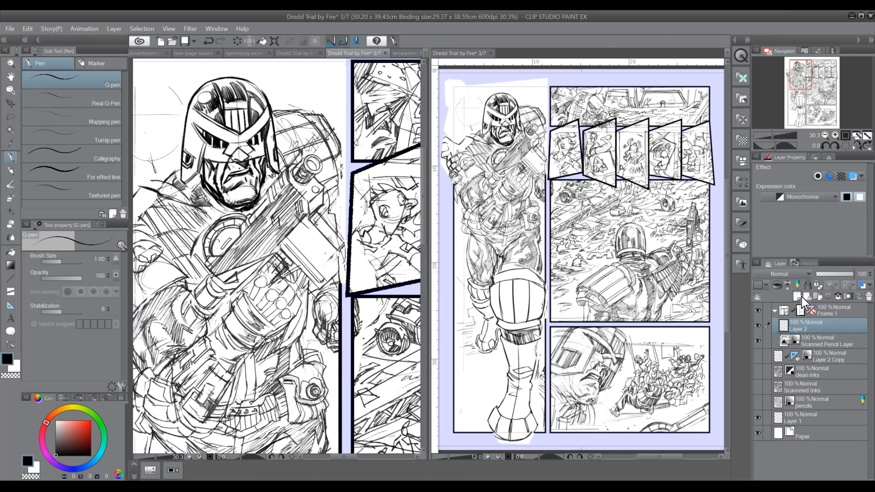
# With the palettes hidden, draw a rounded box over the figure's chest and short strokes inside it, and show the palettes again
pyautogui.press('Tab')
pyautogui.moveTo(80, 223); pyautogui.dragTo(81, 225)
pyautogui.moveTo(199, 255)
pyautogui.mouseDown()
pyautogui.moveTo(245, 287)
pyautogui.moveTo(239, 248)
pyautogui.mouseUp()
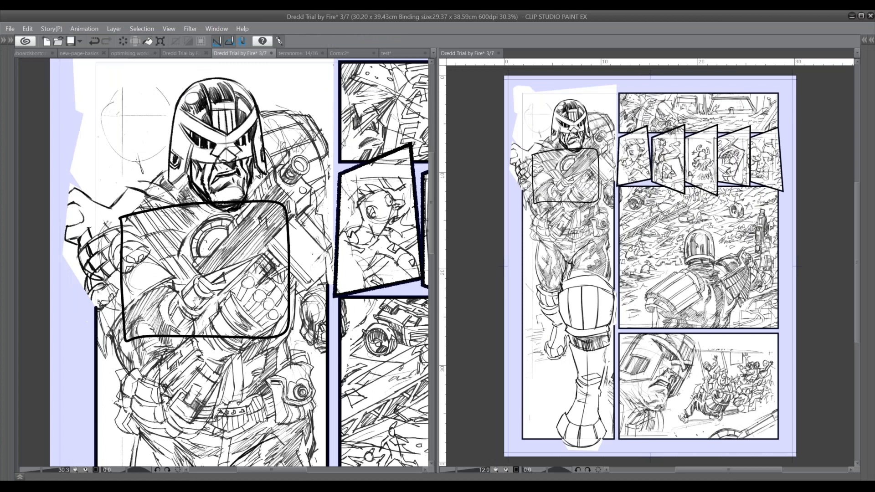
pyautogui.moveTo(196, 301); pyautogui.dragTo(168, 316)
pyautogui.moveTo(189, 287)
pyautogui.mouseDown()
pyautogui.moveTo(225, 297)
pyautogui.moveTo(225, 311)
pyautogui.mouseUp()
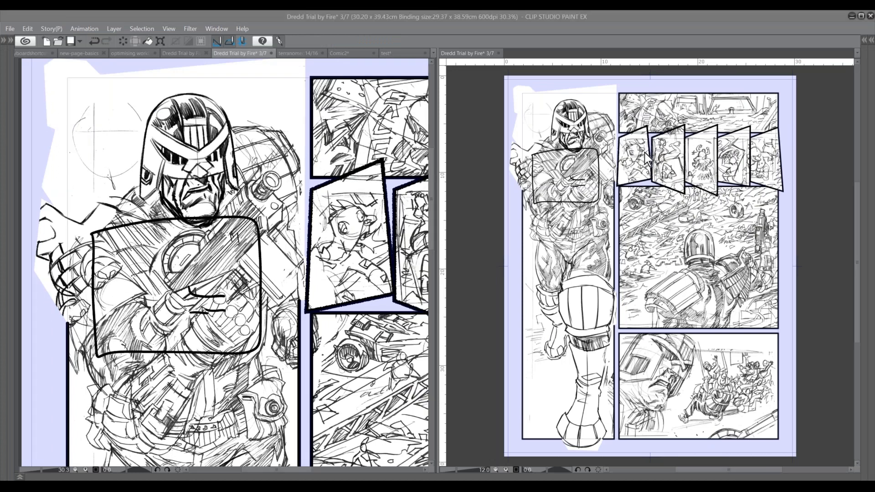
pyautogui.moveTo(170, 266); pyautogui.dragTo(164, 306)
pyautogui.moveTo(236, 255); pyautogui.dragTo(224, 295)
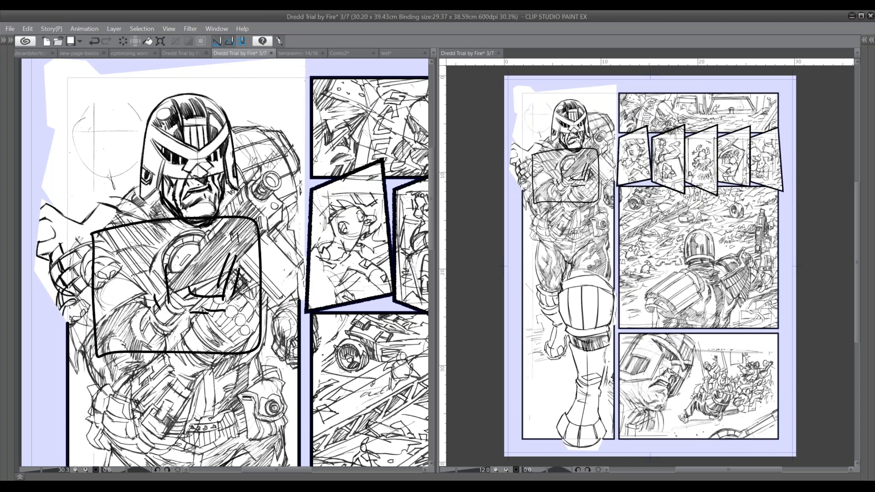
pyautogui.press('Tab')
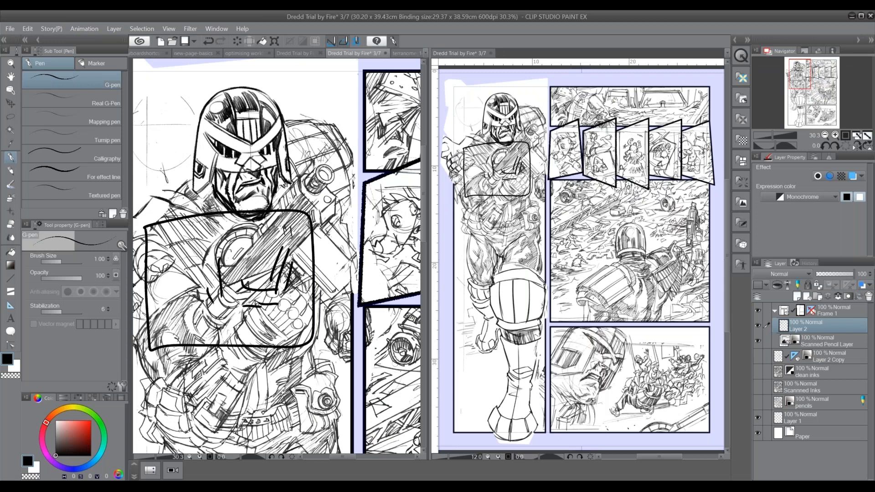
# Look through the keyboardshortcuts and new-page-basics canvases, widen the main canvas pane, and switch to the pj-intro canvas
pyautogui.click(156, 54)
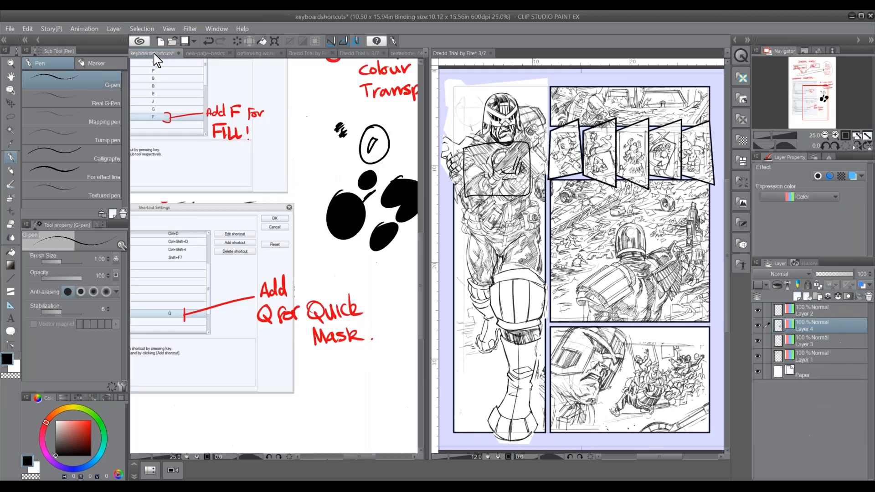
pyautogui.click(205, 53)
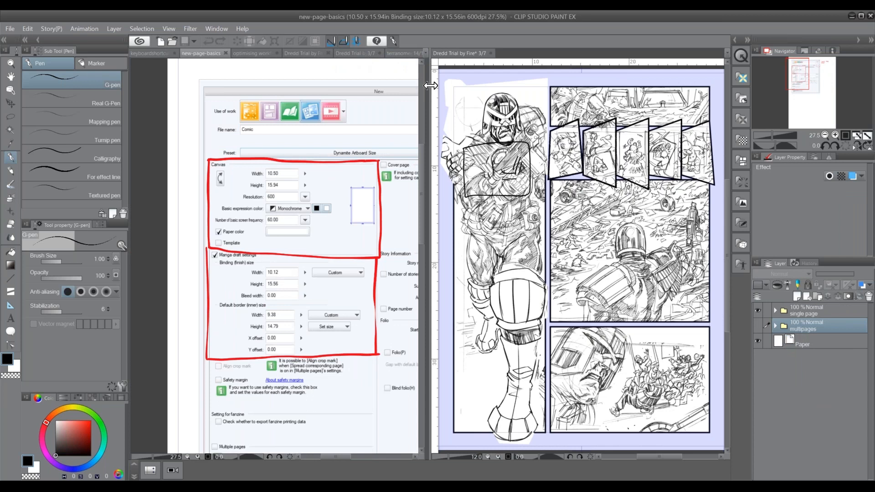
pyautogui.moveTo(433, 86); pyautogui.dragTo(656, 89)
pyautogui.click(154, 53)
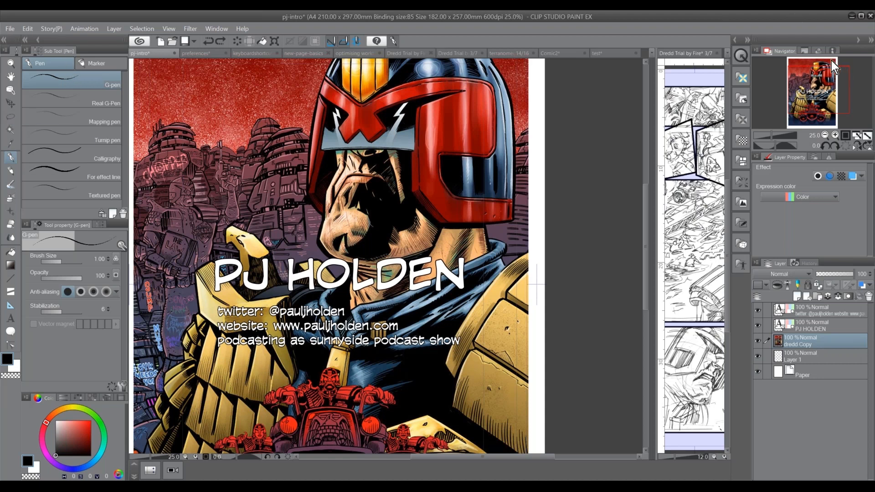
# Hide the palettes and create a new A4 comic page with B5 binding size at 600 dpi
pyautogui.press('Tab')
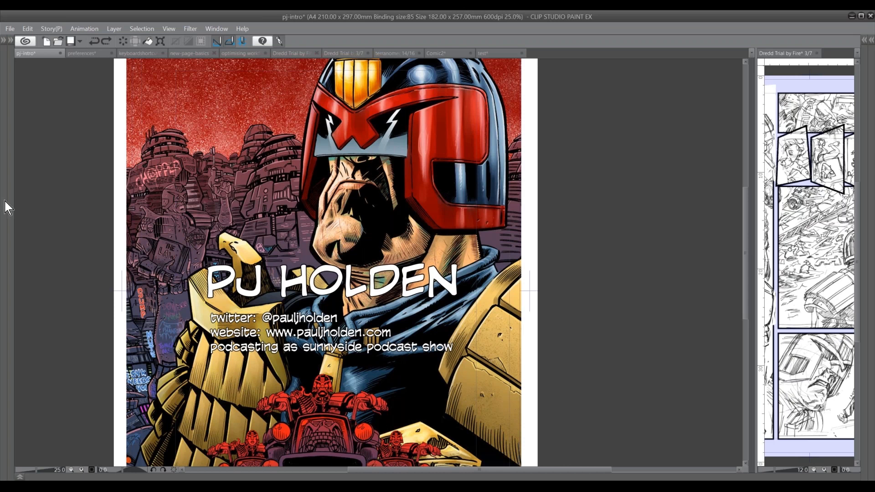
pyautogui.click(80, 52)
pyautogui.click(46, 43)
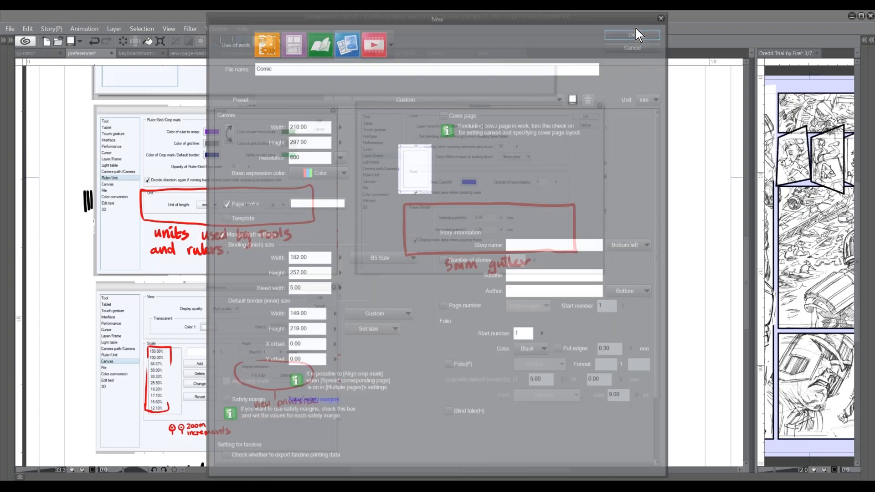
pyautogui.click(633, 34)
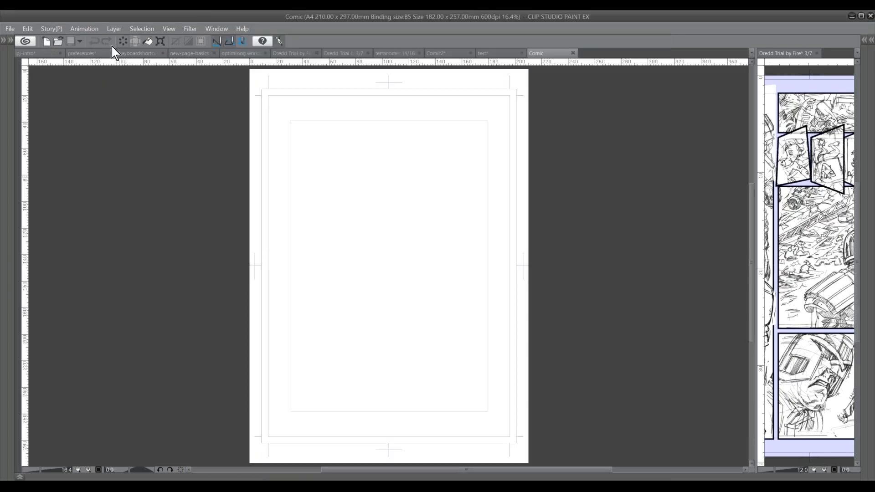
# Add a frame border folder named Frame 1 with a drawn border, 1.40 mm line width and no anti-aliasing
pyautogui.click(106, 28)
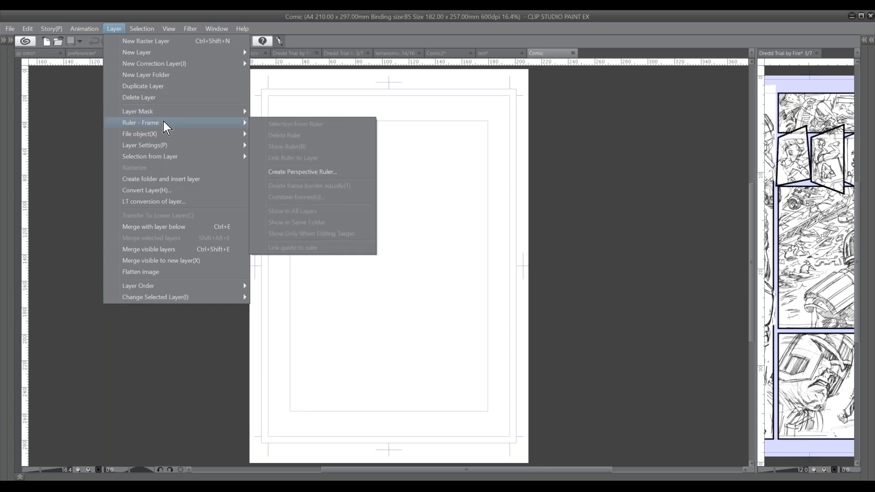
pyautogui.moveTo(166, 120)
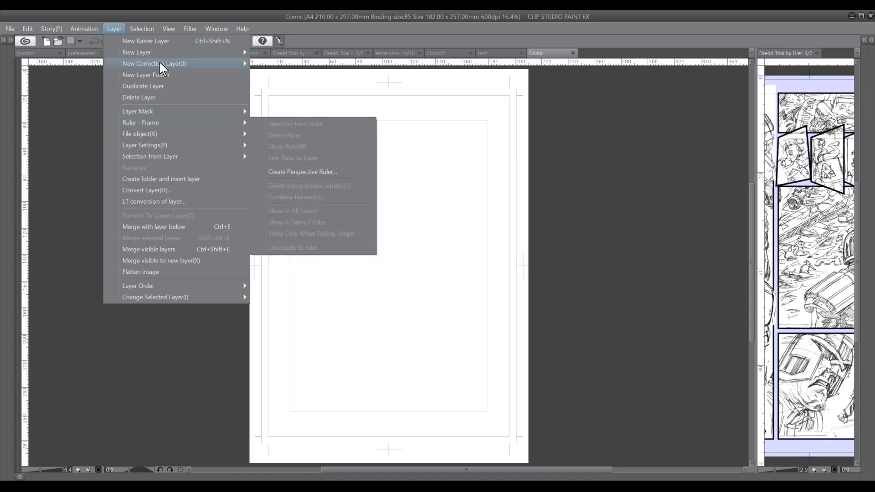
pyautogui.moveTo(165, 51)
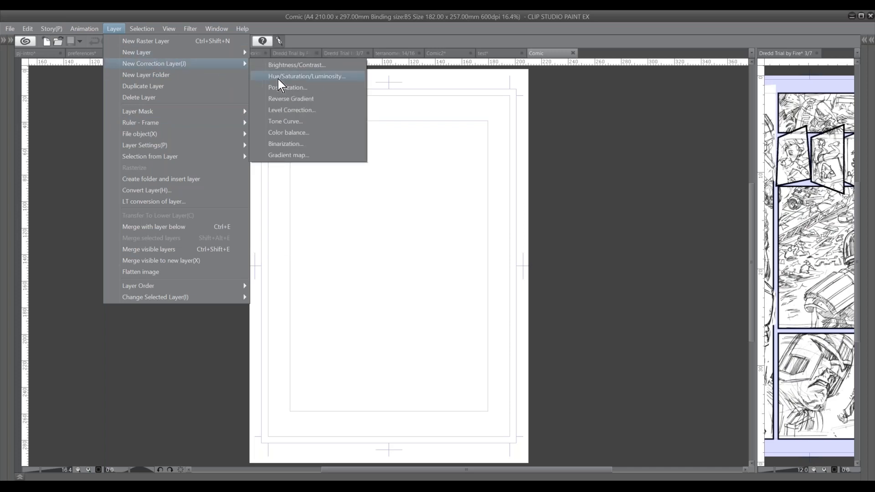
pyautogui.moveTo(228, 54)
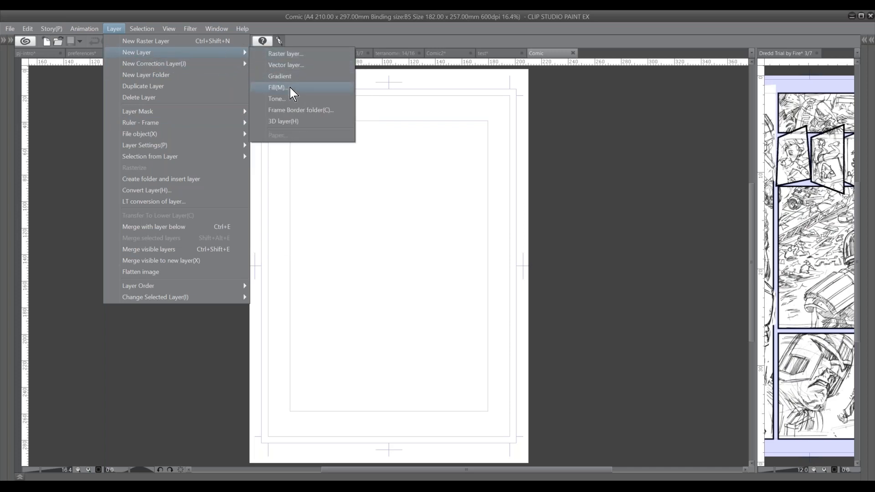
pyautogui.click(297, 110)
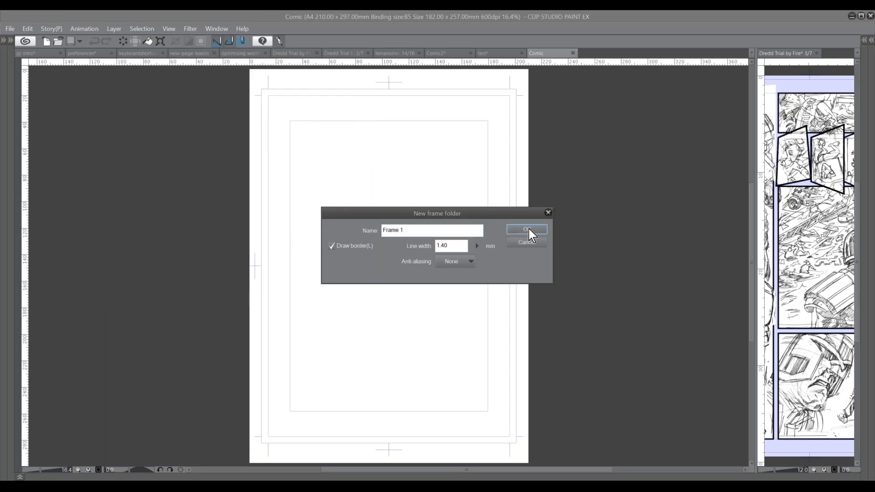
pyautogui.click(527, 229)
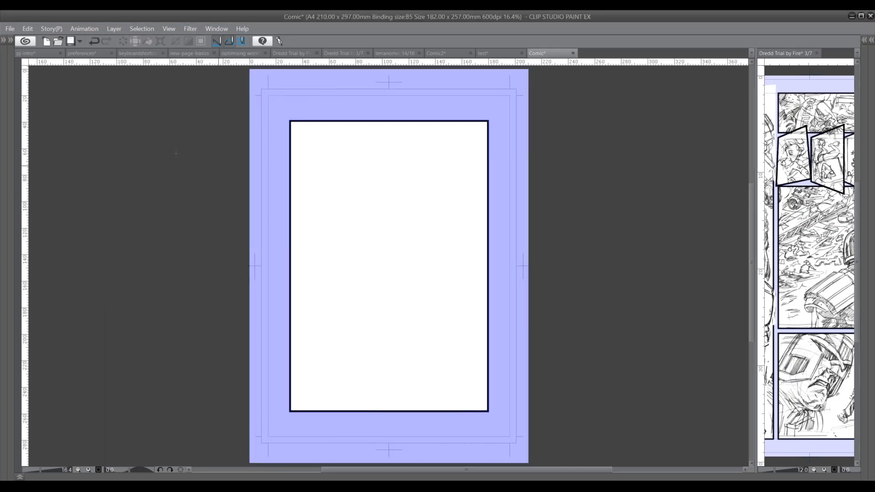
# Divide the page frame equally into 3 vertical and 3 horizontal divisions, leaving the folder setting at Not change
pyautogui.press('Tab')
pyautogui.click(11, 90)
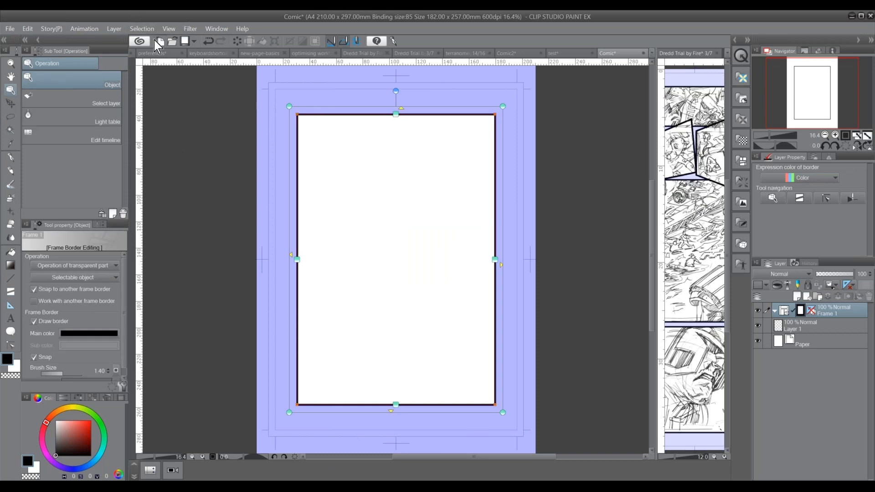
pyautogui.click(115, 29)
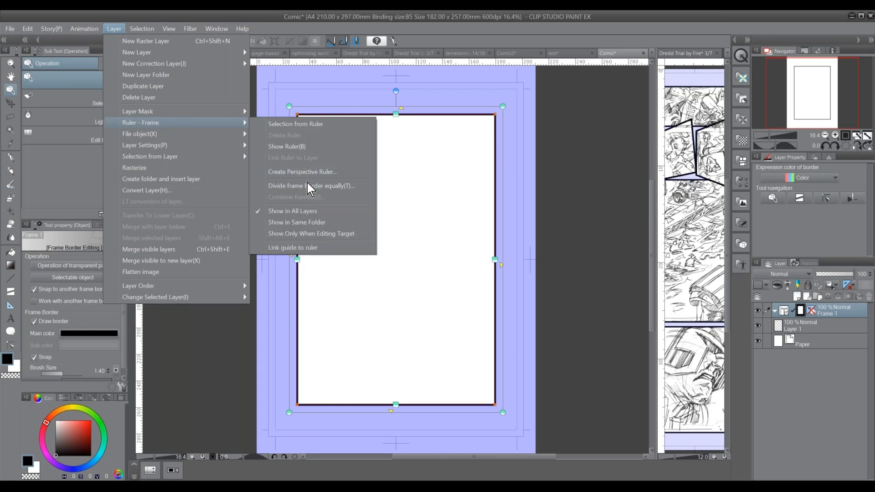
pyautogui.click(308, 184)
pyautogui.click(293, 331)
pyautogui.click(368, 345)
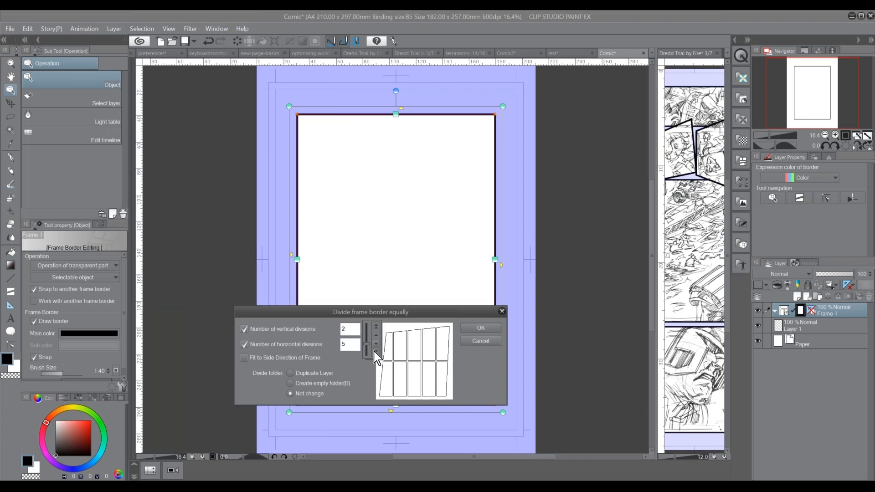
pyautogui.click(377, 345)
pyautogui.click(376, 343)
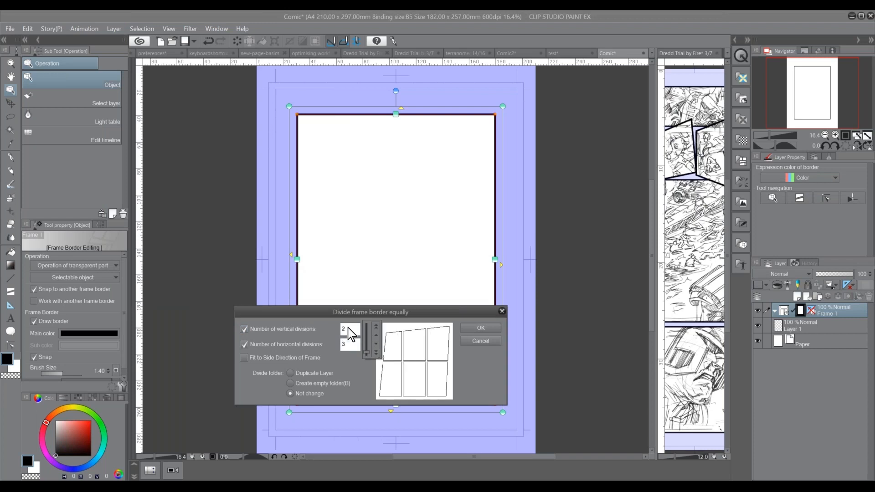
pyautogui.click(369, 329)
pyautogui.click(376, 310)
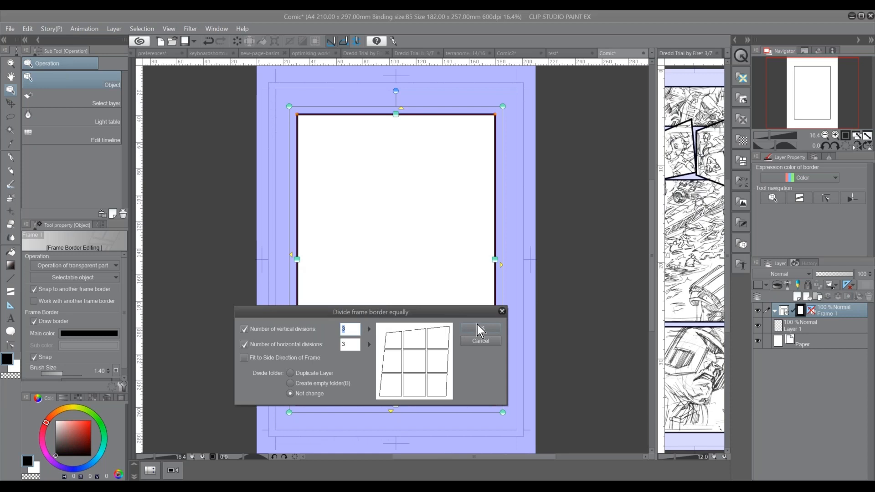
pyautogui.click(477, 330)
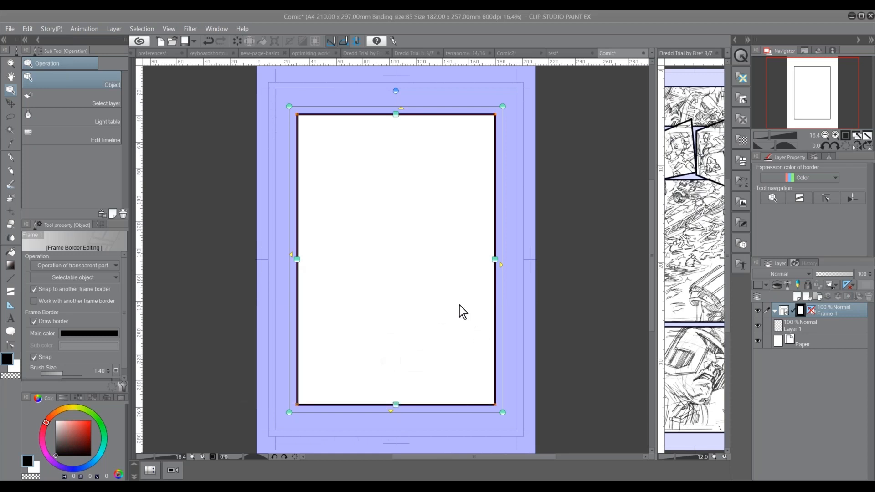
# Lower the opacity of the Frame 1 folder to 19%
pyautogui.click(833, 275)
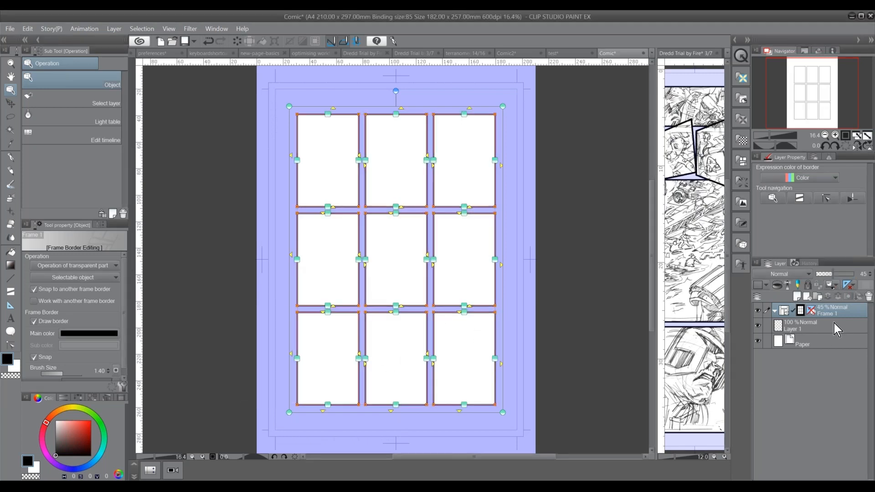
pyautogui.click(825, 327)
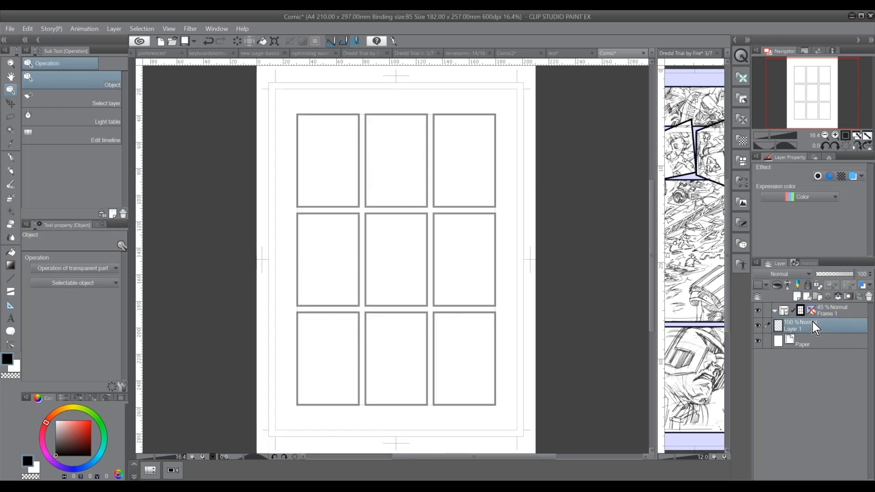
pyautogui.click(833, 304)
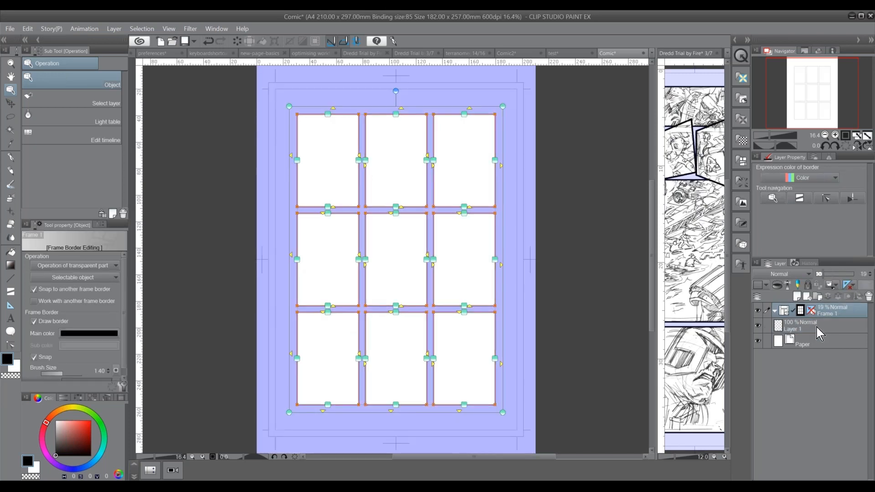
# Set the expression color of Layer 1 to Gray
pyautogui.click(817, 327)
pyautogui.click(811, 197)
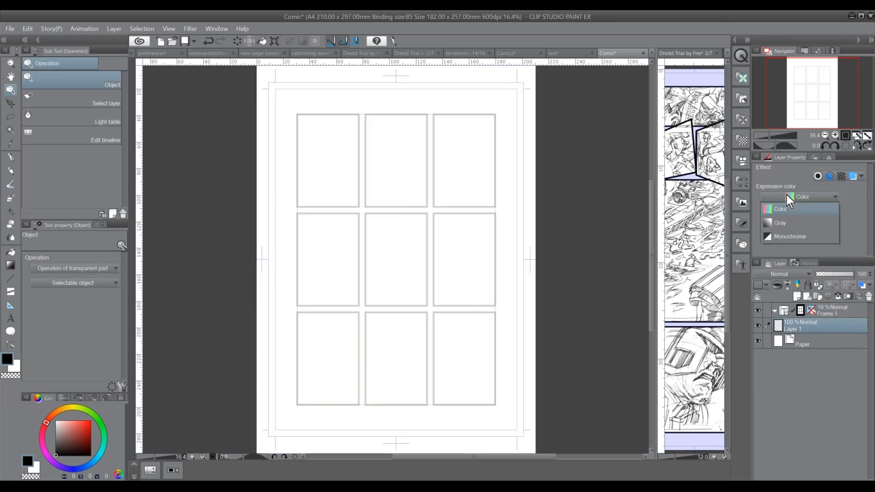
pyautogui.click(778, 225)
# Outline a small comic page over the top-left frame on Layer 1, using the Real pencil
pyautogui.scroll(3, 346, 169)
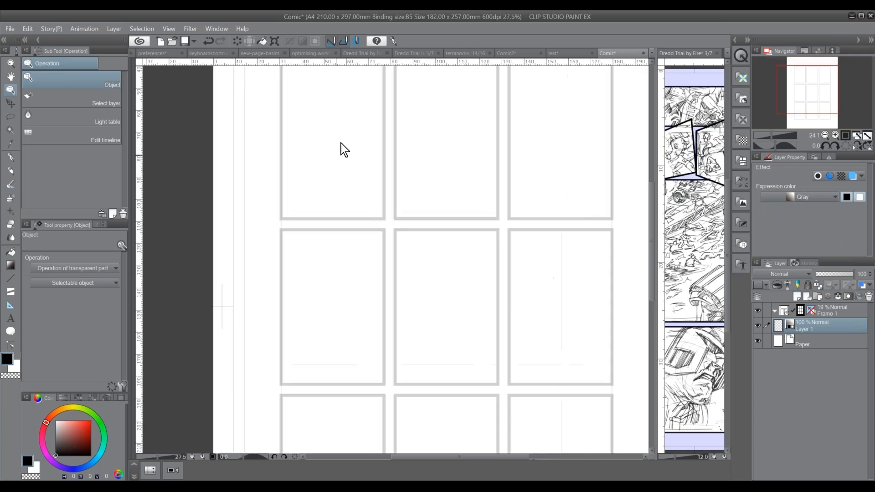
pyautogui.scroll(1, 344, 149)
pyautogui.moveTo(793, 78); pyautogui.dragTo(794, 68)
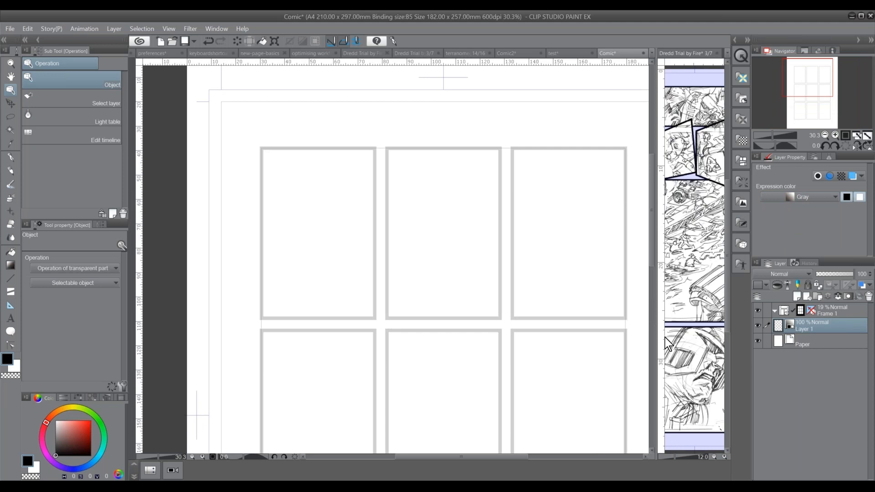
pyautogui.click(10, 171)
pyautogui.moveTo(263, 150)
pyautogui.mouseDown()
pyautogui.moveTo(271, 318)
pyautogui.moveTo(341, 150)
pyautogui.moveTo(373, 153)
pyautogui.moveTo(368, 320)
pyautogui.moveTo(253, 326)
pyautogui.mouseUp()
pyautogui.moveTo(264, 196); pyautogui.dragTo(258, 327)
# Split the top-left thumbnail into three tiers, with a figure in the first and a small boxed figure ending the second
pyautogui.moveTo(258, 214); pyautogui.dragTo(372, 210)
pyautogui.moveTo(283, 174); pyautogui.dragTo(283, 177)
pyautogui.moveTo(264, 204)
pyautogui.mouseDown()
pyautogui.moveTo(300, 208)
pyautogui.moveTo(301, 220)
pyautogui.mouseUp()
pyautogui.moveTo(251, 261); pyautogui.dragTo(360, 263)
pyautogui.moveTo(341, 216); pyautogui.dragTo(342, 264)
pyautogui.moveTo(355, 231)
pyautogui.mouseDown()
pyautogui.moveTo(365, 261)
pyautogui.moveTo(348, 267)
pyautogui.mouseUp()
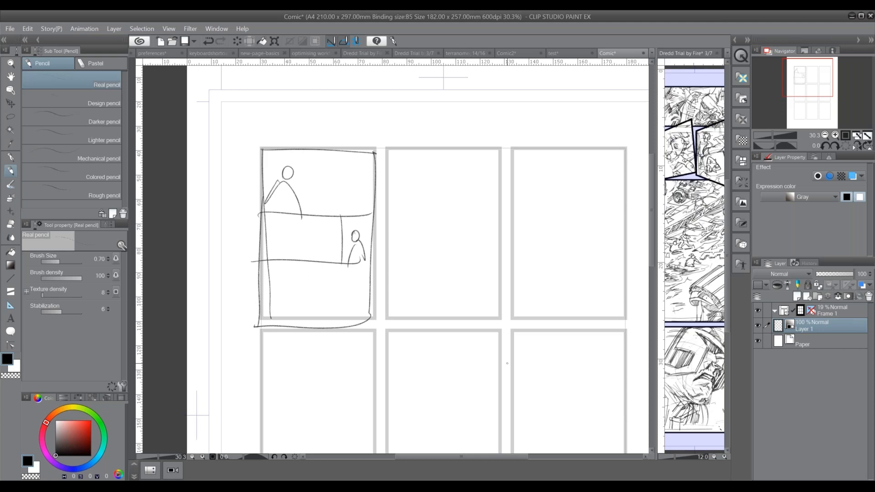
# Outline the left frame of the middle row and sketch two speech balloons numbered 1 and 2 in its upper part
pyautogui.moveTo(816, 82); pyautogui.dragTo(817, 91)
pyautogui.click(826, 135)
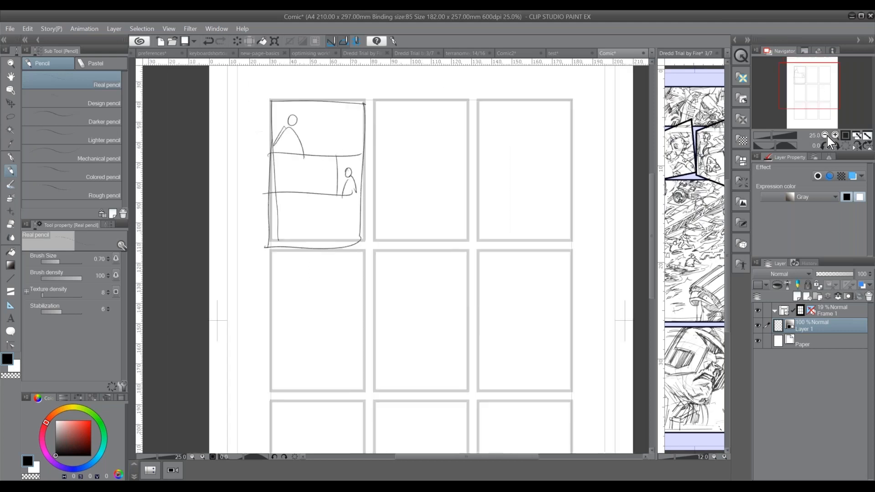
pyautogui.click(825, 135)
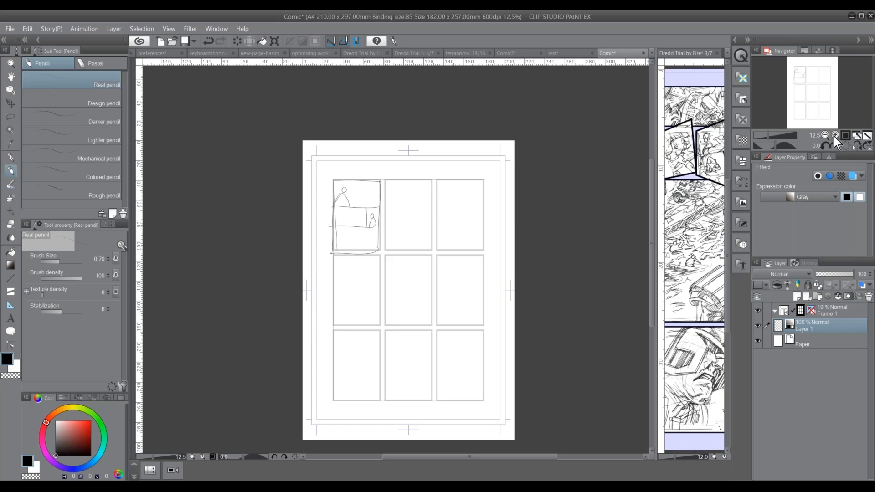
pyautogui.click(836, 135)
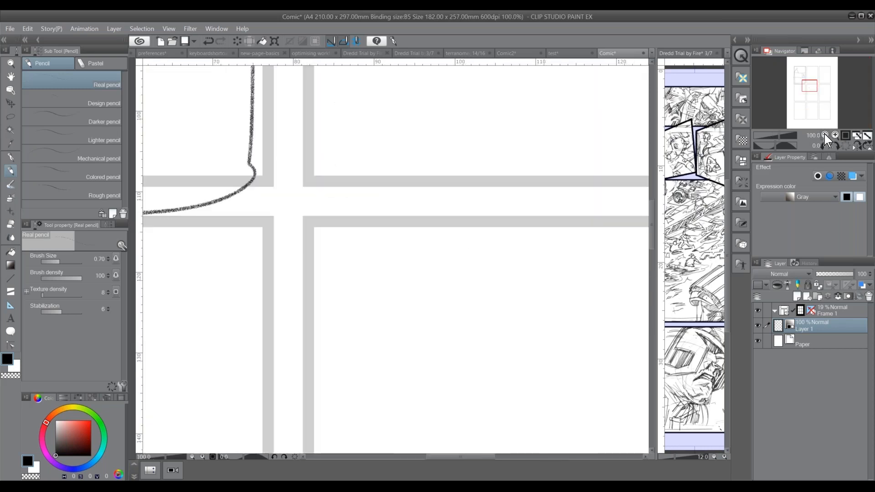
pyautogui.click(825, 135)
pyautogui.click(825, 135)
pyautogui.click(835, 135)
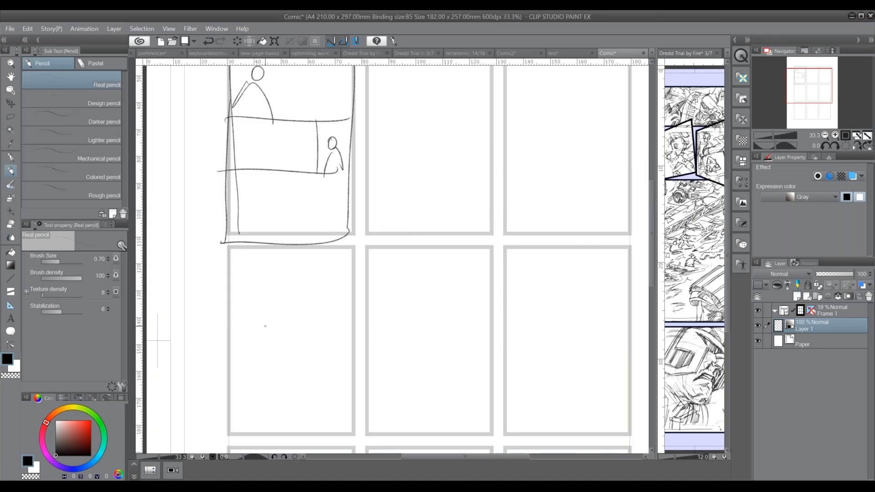
pyautogui.moveTo(230, 248)
pyautogui.mouseDown()
pyautogui.moveTo(231, 429)
pyautogui.moveTo(325, 249)
pyautogui.moveTo(360, 249)
pyautogui.moveTo(352, 435)
pyautogui.moveTo(232, 434)
pyautogui.mouseUp()
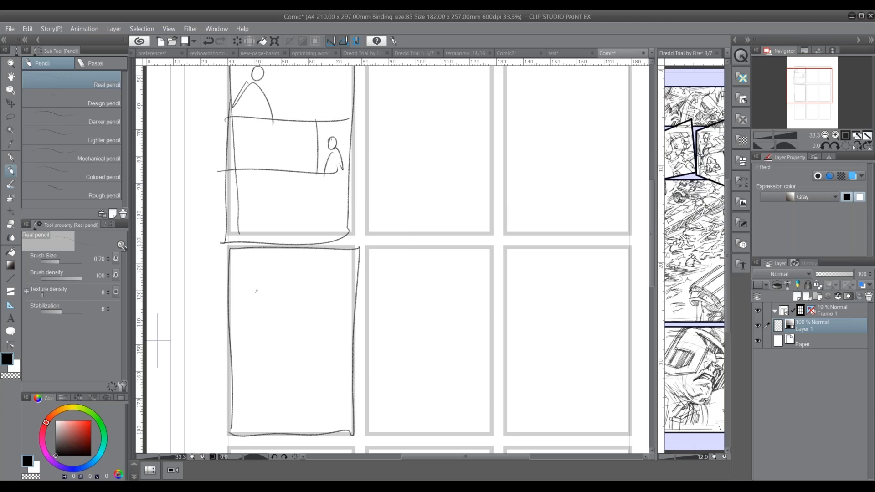
pyautogui.moveTo(255, 260)
pyautogui.mouseDown()
pyautogui.moveTo(290, 292)
pyautogui.moveTo(276, 256)
pyautogui.moveTo(254, 263)
pyautogui.moveTo(265, 288)
pyautogui.mouseUp()
pyautogui.moveTo(329, 258)
pyautogui.mouseDown()
pyautogui.moveTo(347, 273)
pyautogui.moveTo(324, 257)
pyautogui.mouseUp()
pyautogui.moveTo(318, 284)
pyautogui.mouseDown()
pyautogui.moveTo(325, 294)
pyautogui.moveTo(339, 288)
pyautogui.mouseUp()
# Sketch two head-and-shoulders figures side by side beneath the numbered balloons
pyautogui.moveTo(262, 349)
pyautogui.mouseDown()
pyautogui.moveTo(251, 370)
pyautogui.moveTo(263, 349)
pyautogui.mouseUp()
pyautogui.moveTo(233, 428)
pyautogui.mouseDown()
pyautogui.moveTo(281, 415)
pyautogui.moveTo(281, 429)
pyautogui.mouseUp()
pyautogui.moveTo(339, 352)
pyautogui.mouseDown()
pyautogui.moveTo(342, 376)
pyautogui.moveTo(320, 353)
pyautogui.mouseUp()
pyautogui.moveTo(302, 424)
pyautogui.mouseDown()
pyautogui.moveTo(351, 417)
pyautogui.moveTo(327, 386)
pyautogui.mouseUp()
# Replace the balloons' straight tails with tails that cross toward the opposite figures, and close the left figure's head
pyautogui.moveTo(258, 303)
pyautogui.mouseDown()
pyautogui.moveTo(261, 329)
pyautogui.moveTo(264, 301)
pyautogui.mouseUp()
pyautogui.moveTo(322, 314)
pyautogui.mouseDown()
pyautogui.moveTo(323, 334)
pyautogui.moveTo(325, 313)
pyautogui.mouseUp()
pyautogui.click(260, 325)
pyautogui.click(324, 329)
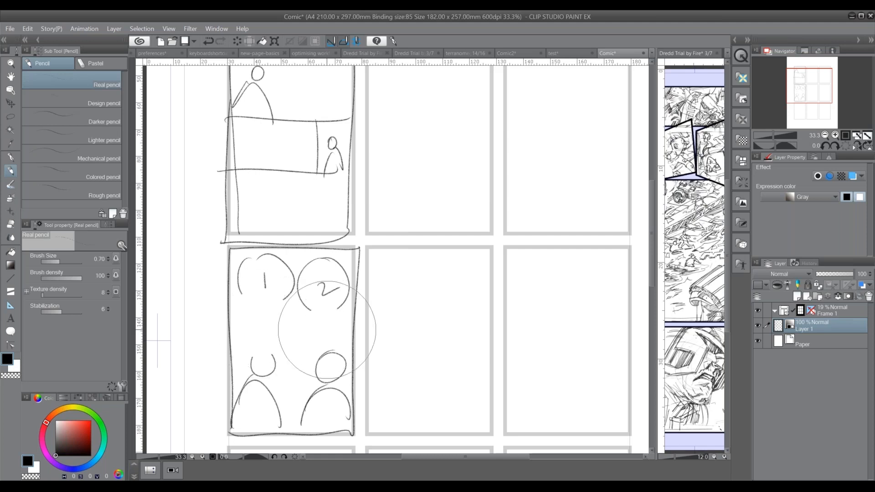
pyautogui.moveTo(241, 295)
pyautogui.mouseDown()
pyautogui.moveTo(279, 310)
pyautogui.moveTo(301, 345)
pyautogui.mouseUp()
pyautogui.moveTo(302, 345)
pyautogui.mouseDown()
pyautogui.moveTo(280, 301)
pyautogui.moveTo(269, 338)
pyautogui.moveTo(336, 307)
pyautogui.mouseUp()
pyautogui.moveTo(255, 371); pyautogui.dragTo(275, 360)
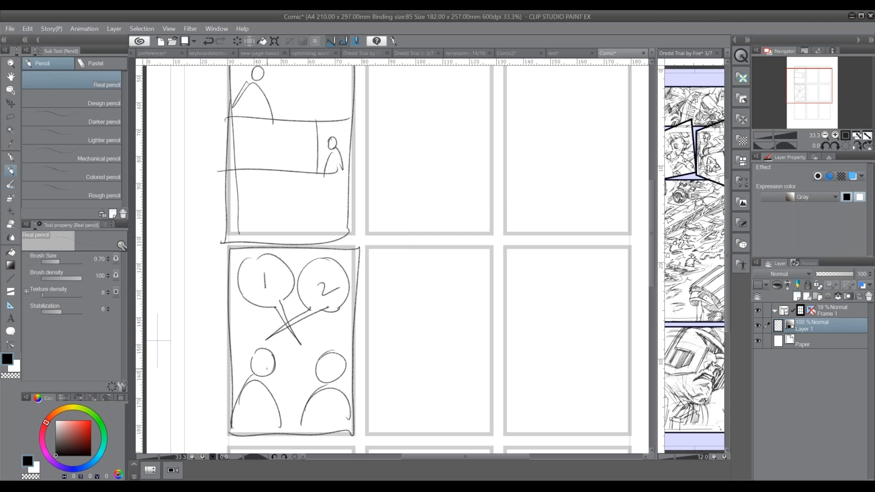
# Sketch three scribbled lines of script text in the center frame and enclose them in a box
pyautogui.moveTo(380, 274); pyautogui.dragTo(429, 273)
pyautogui.moveTo(441, 274); pyautogui.dragTo(472, 273)
pyautogui.moveTo(383, 294); pyautogui.dragTo(493, 288)
pyautogui.moveTo(381, 314); pyautogui.dragTo(499, 315)
pyautogui.moveTo(379, 269)
pyautogui.mouseDown()
pyautogui.moveTo(423, 333)
pyautogui.moveTo(504, 320)
pyautogui.moveTo(413, 262)
pyautogui.moveTo(387, 268)
pyautogui.mouseUp()
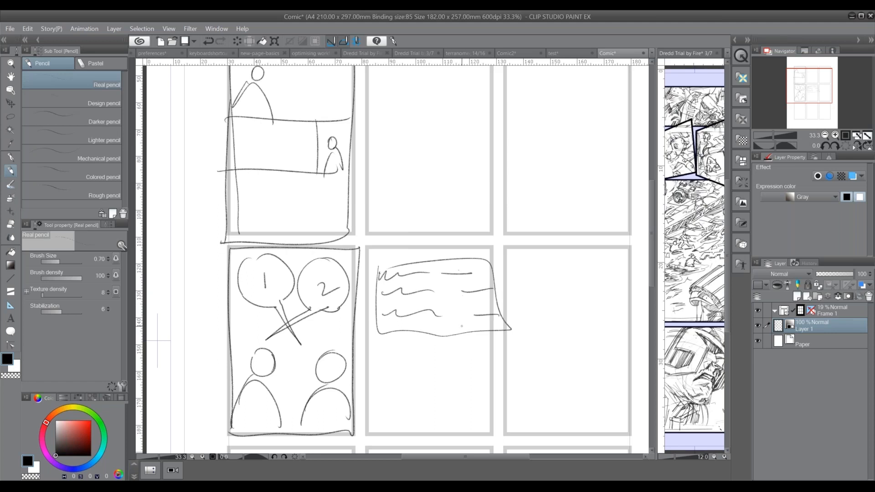
# Mark the three script lines with the character letters J, F and S
pyautogui.moveTo(390, 398)
pyautogui.mouseDown()
pyautogui.moveTo(393, 376)
pyautogui.moveTo(404, 402)
pyautogui.mouseUp()
pyautogui.moveTo(437, 265); pyautogui.dragTo(432, 281)
pyautogui.moveTo(436, 292)
pyautogui.mouseDown()
pyautogui.moveTo(445, 290)
pyautogui.moveTo(440, 303)
pyautogui.mouseUp()
pyautogui.moveTo(435, 297); pyautogui.dragTo(445, 321)
# Sketch three figures below the script box, with heads lettered J, F and S and rounded shoulders
pyautogui.moveTo(391, 386)
pyautogui.mouseDown()
pyautogui.moveTo(392, 397)
pyautogui.moveTo(428, 399)
pyautogui.mouseUp()
pyautogui.moveTo(427, 393)
pyautogui.mouseDown()
pyautogui.moveTo(459, 386)
pyautogui.moveTo(460, 400)
pyautogui.moveTo(479, 394)
pyautogui.mouseUp()
pyautogui.moveTo(431, 375); pyautogui.dragTo(441, 394)
pyautogui.moveTo(397, 375); pyautogui.dragTo(393, 377)
pyautogui.moveTo(391, 376); pyautogui.dragTo(401, 379)
pyautogui.moveTo(378, 422)
pyautogui.mouseDown()
pyautogui.moveTo(415, 434)
pyautogui.moveTo(417, 426)
pyautogui.moveTo(485, 426)
pyautogui.mouseUp()
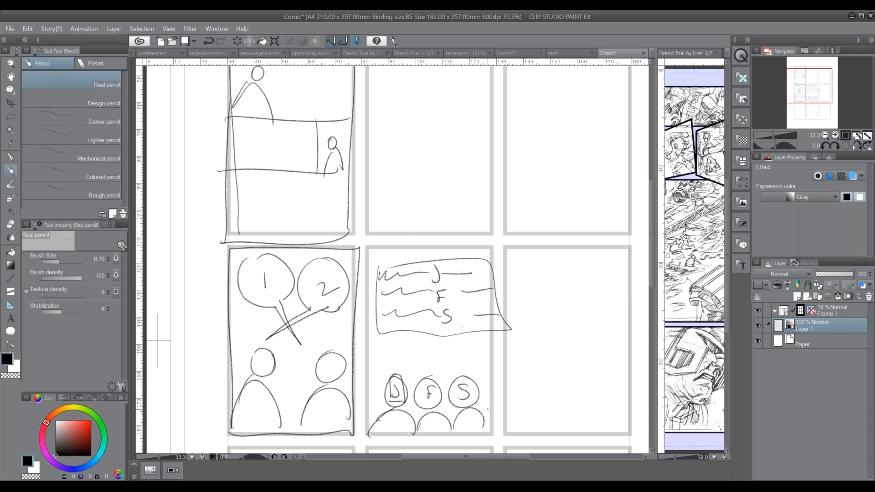
# Sketch a small winged aircraft with three tiny occupants in the middle frame of the top row
pyautogui.moveTo(488, 409); pyautogui.dragTo(434, 381)
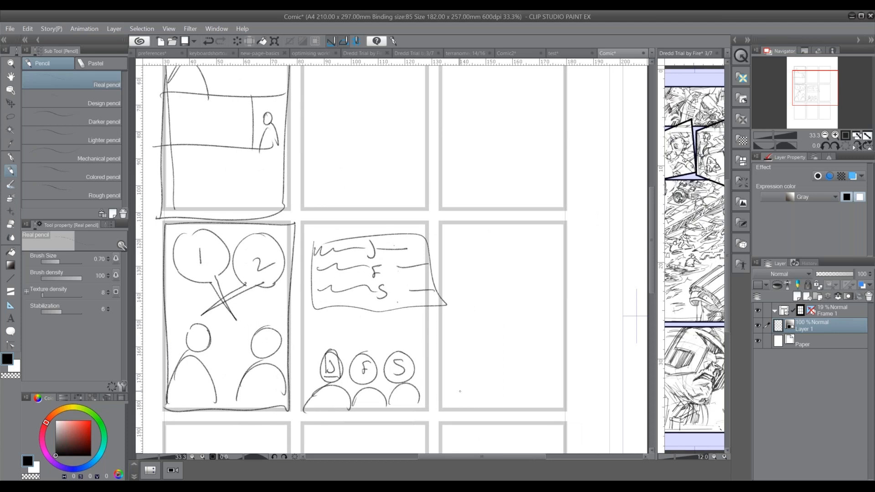
pyautogui.moveTo(441, 319); pyautogui.dragTo(474, 423)
pyautogui.moveTo(437, 170)
pyautogui.mouseDown()
pyautogui.moveTo(390, 185)
pyautogui.moveTo(460, 173)
pyautogui.moveTo(439, 168)
pyautogui.moveTo(420, 204)
pyautogui.moveTo(433, 191)
pyautogui.moveTo(361, 183)
pyautogui.moveTo(398, 205)
pyautogui.moveTo(431, 211)
pyautogui.moveTo(431, 192)
pyautogui.moveTo(396, 196)
pyautogui.moveTo(425, 185)
pyautogui.moveTo(401, 187)
pyautogui.moveTo(411, 197)
pyautogui.mouseUp()
pyautogui.moveTo(419, 184); pyautogui.dragTo(423, 189)
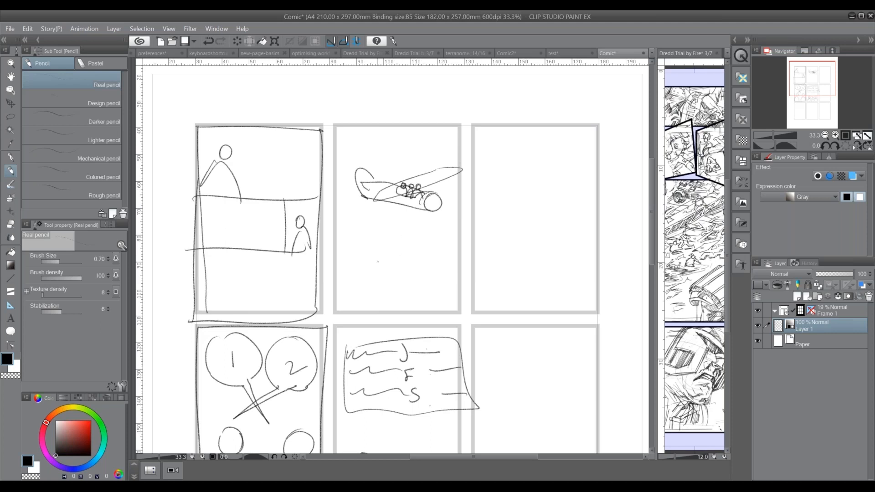
# Sketch three head-and-shoulders figures on a baseline below the aircraft, with a large balloon numbered 1 above the right figure
pyautogui.moveTo(370, 263); pyautogui.dragTo(474, 262)
pyautogui.moveTo(377, 230)
pyautogui.mouseDown()
pyautogui.moveTo(381, 241)
pyautogui.moveTo(377, 230)
pyautogui.moveTo(458, 234)
pyautogui.moveTo(444, 229)
pyautogui.mouseUp()
pyautogui.moveTo(403, 252)
pyautogui.mouseDown()
pyautogui.moveTo(427, 268)
pyautogui.moveTo(395, 267)
pyautogui.mouseUp()
pyautogui.moveTo(374, 251)
pyautogui.mouseDown()
pyautogui.moveTo(390, 266)
pyautogui.moveTo(465, 268)
pyautogui.mouseUp()
pyautogui.moveTo(440, 163)
pyautogui.mouseDown()
pyautogui.moveTo(433, 181)
pyautogui.moveTo(445, 160)
pyautogui.mouseUp()
pyautogui.moveTo(454, 205); pyautogui.dragTo(451, 220)
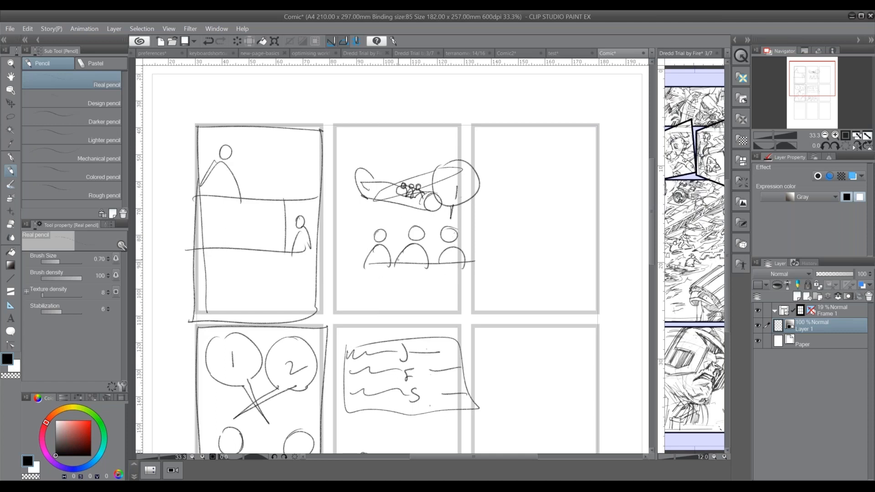
# Add a left-pointing arrow below the three figures and balloons numbered 2 and 3 above them
pyautogui.moveTo(452, 252); pyautogui.dragTo(378, 280)
pyautogui.moveTo(386, 274)
pyautogui.mouseDown()
pyautogui.moveTo(376, 280)
pyautogui.moveTo(393, 284)
pyautogui.mouseUp()
pyautogui.moveTo(385, 215)
pyautogui.mouseDown()
pyautogui.moveTo(394, 221)
pyautogui.moveTo(388, 206)
pyautogui.moveTo(392, 233)
pyautogui.mouseUp()
pyautogui.moveTo(435, 206)
pyautogui.mouseDown()
pyautogui.moveTo(425, 210)
pyautogui.moveTo(428, 222)
pyautogui.moveTo(440, 219)
pyautogui.moveTo(430, 231)
pyautogui.mouseUp()
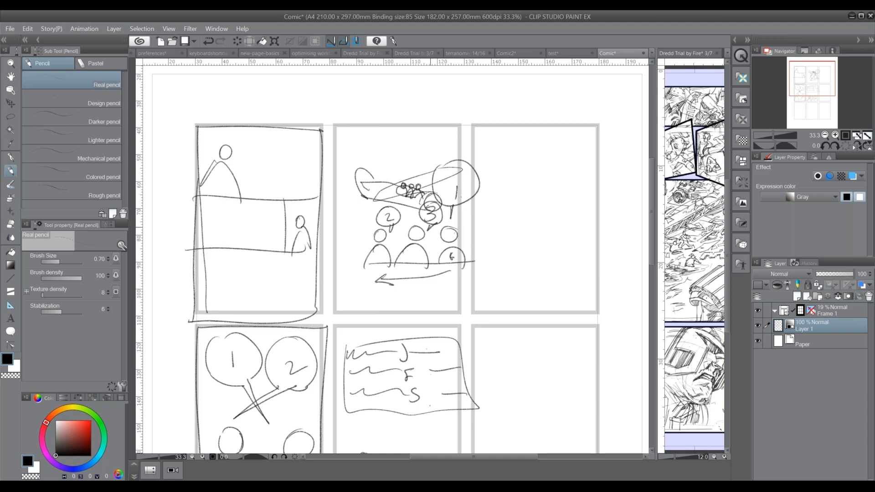
# Sketch three stacked balloons numbered 1 to 3 in the top-right frame, with tails leading down to matching speaker numbers
pyautogui.moveTo(494, 143)
pyautogui.mouseDown()
pyautogui.moveTo(493, 175)
pyautogui.moveTo(503, 173)
pyautogui.moveTo(491, 199)
pyautogui.mouseUp()
pyautogui.moveTo(508, 149); pyautogui.dragTo(517, 148)
pyautogui.moveTo(490, 250)
pyautogui.mouseDown()
pyautogui.moveTo(491, 269)
pyautogui.moveTo(554, 269)
pyautogui.mouseUp()
pyautogui.moveTo(503, 131)
pyautogui.mouseDown()
pyautogui.moveTo(485, 156)
pyautogui.moveTo(478, 237)
pyautogui.mouseUp()
pyautogui.moveTo(505, 161)
pyautogui.mouseDown()
pyautogui.moveTo(496, 159)
pyautogui.moveTo(523, 239)
pyautogui.mouseUp()
pyautogui.moveTo(500, 181); pyautogui.dragTo(551, 236)
# Circle the speaker numbers 1, 2 and 3 as heads and draw shoulders beneath each one
pyautogui.moveTo(477, 288)
pyautogui.mouseDown()
pyautogui.moveTo(510, 289)
pyautogui.moveTo(504, 276)
pyautogui.moveTo(539, 288)
pyautogui.mouseUp()
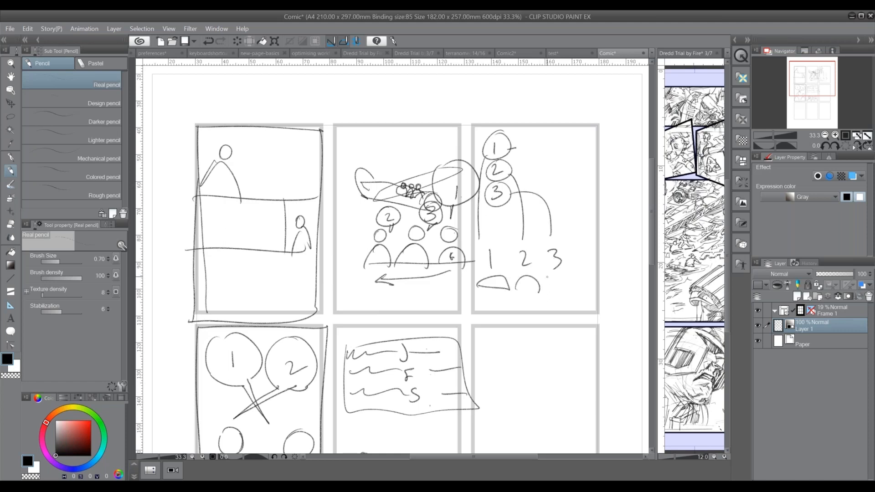
pyautogui.moveTo(493, 238); pyautogui.dragTo(495, 239)
pyautogui.moveTo(527, 246)
pyautogui.mouseDown()
pyautogui.moveTo(564, 253)
pyautogui.moveTo(558, 246)
pyautogui.mouseUp()
pyautogui.moveTo(543, 296)
pyautogui.mouseDown()
pyautogui.moveTo(579, 294)
pyautogui.moveTo(553, 296)
pyautogui.mouseUp()
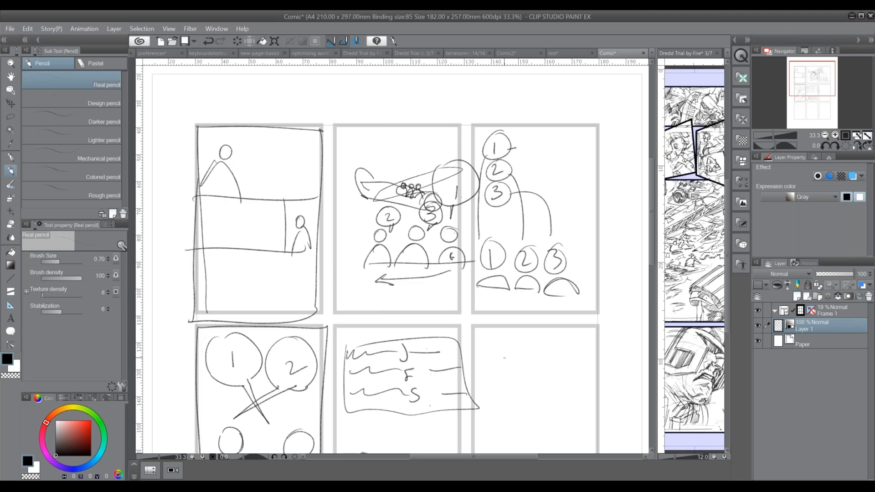
# Outline the right frame of the middle row, adding a horizontal divider and a vertical split below it
pyautogui.moveTo(512, 370); pyautogui.dragTo(434, 216)
pyautogui.moveTo(395, 170)
pyautogui.mouseDown()
pyautogui.moveTo(397, 351)
pyautogui.moveTo(532, 173)
pyautogui.moveTo(523, 342)
pyautogui.moveTo(488, 363)
pyautogui.moveTo(383, 354)
pyautogui.mouseUp()
pyautogui.moveTo(392, 245); pyautogui.dragTo(528, 250)
pyautogui.moveTo(457, 246); pyautogui.dragTo(465, 372)
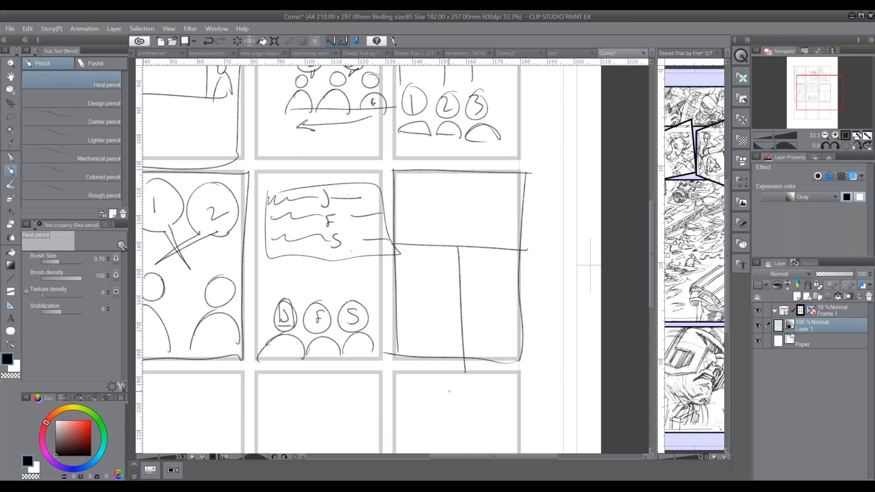
# Try splitting the upper tier vertically, with two stacked panels in its left half
pyautogui.moveTo(459, 172); pyautogui.dragTo(461, 240)
pyautogui.moveTo(390, 207)
pyautogui.mouseDown()
pyautogui.moveTo(459, 206)
pyautogui.moveTo(410, 207)
pyautogui.mouseUp()
pyautogui.moveTo(458, 168); pyautogui.dragTo(461, 249)
pyautogui.moveTo(462, 249)
pyautogui.mouseDown()
pyautogui.moveTo(397, 249)
pyautogui.moveTo(461, 250)
pyautogui.mouseUp()
pyautogui.moveTo(461, 251); pyautogui.dragTo(453, 221)
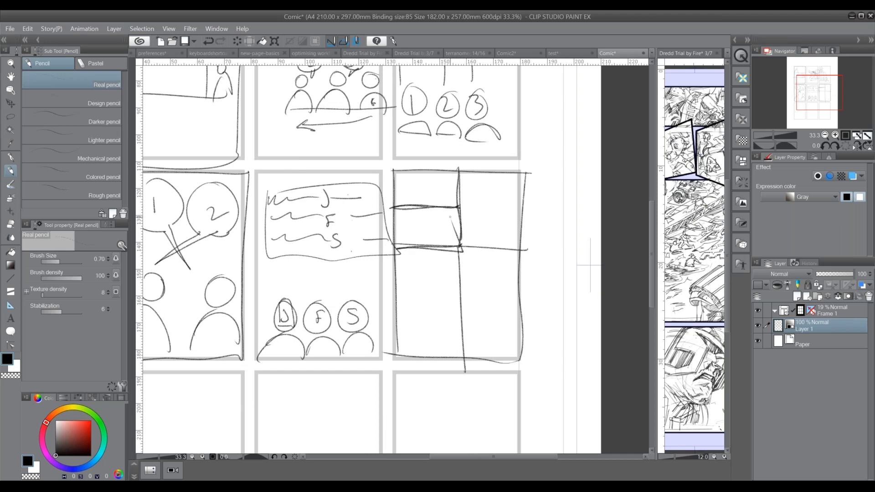
# Try numbering the upper tier with 1 and 3 in the stacked left panels and 2 in the tall right panel
pyautogui.moveTo(427, 190); pyautogui.dragTo(429, 225)
pyautogui.moveTo(487, 204); pyautogui.dragTo(487, 212)
pyautogui.moveTo(431, 187); pyautogui.dragTo(441, 227)
pyautogui.moveTo(482, 204); pyautogui.dragTo(484, 218)
pyautogui.moveTo(426, 211)
pyautogui.mouseDown()
pyautogui.moveTo(433, 231)
pyautogui.moveTo(426, 196)
pyautogui.moveTo(487, 216)
pyautogui.mouseUp()
pyautogui.moveTo(402, 208); pyautogui.dragTo(459, 207)
pyautogui.moveTo(461, 246)
pyautogui.mouseDown()
pyautogui.moveTo(458, 172)
pyautogui.moveTo(428, 196)
pyautogui.mouseUp()
pyautogui.moveTo(478, 196); pyautogui.dragTo(493, 207)
pyautogui.moveTo(429, 220); pyautogui.dragTo(430, 235)
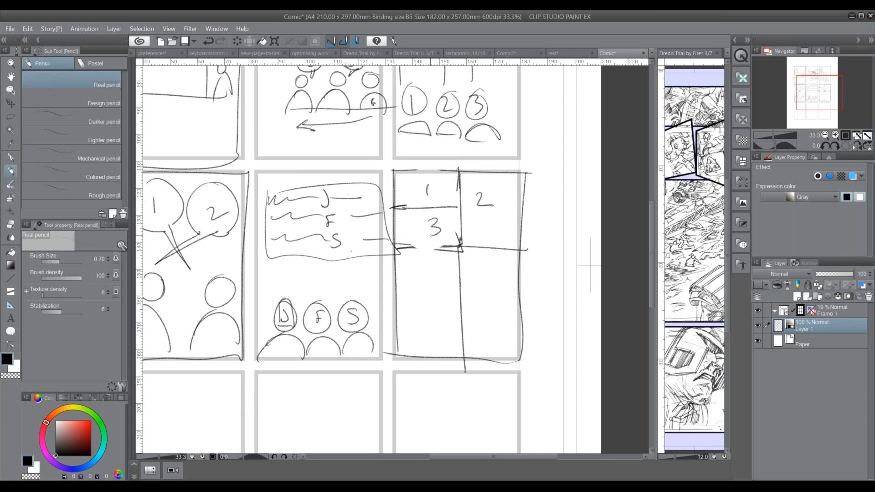
# Erase the upper tier's layout and redraw it with one tall panel on the left and two stacked panels on the right
pyautogui.moveTo(469, 196)
pyautogui.mouseDown()
pyautogui.moveTo(463, 214)
pyautogui.moveTo(469, 205)
pyautogui.mouseUp()
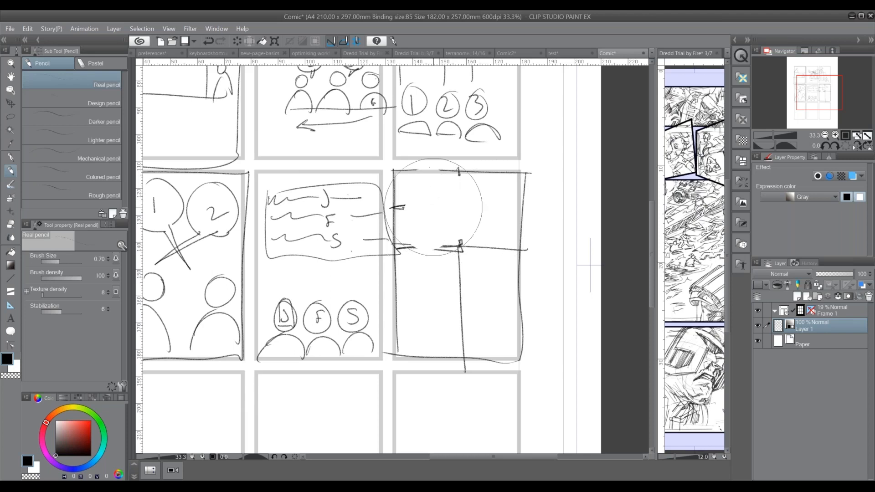
pyautogui.moveTo(458, 171); pyautogui.dragTo(458, 249)
pyautogui.moveTo(455, 211); pyautogui.dragTo(516, 213)
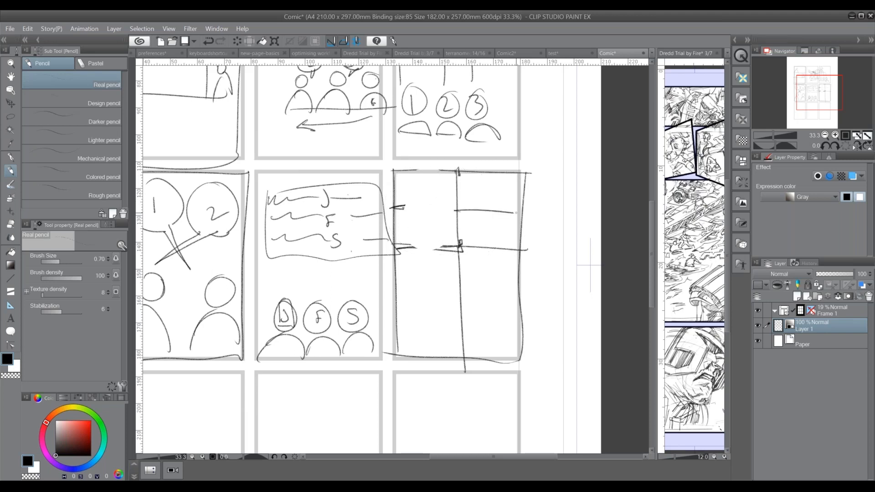
# Number the upper tier's panels 1, 2 and 3, and trace a zigzag reading path down through the frames
pyautogui.moveTo(429, 200); pyautogui.dragTo(430, 216)
pyautogui.moveTo(483, 189); pyautogui.dragTo(502, 196)
pyautogui.moveTo(486, 223)
pyautogui.mouseDown()
pyautogui.moveTo(494, 229)
pyautogui.moveTo(487, 237)
pyautogui.mouseUp()
pyautogui.moveTo(427, 194)
pyautogui.mouseDown()
pyautogui.moveTo(503, 191)
pyautogui.moveTo(506, 265)
pyautogui.mouseUp()
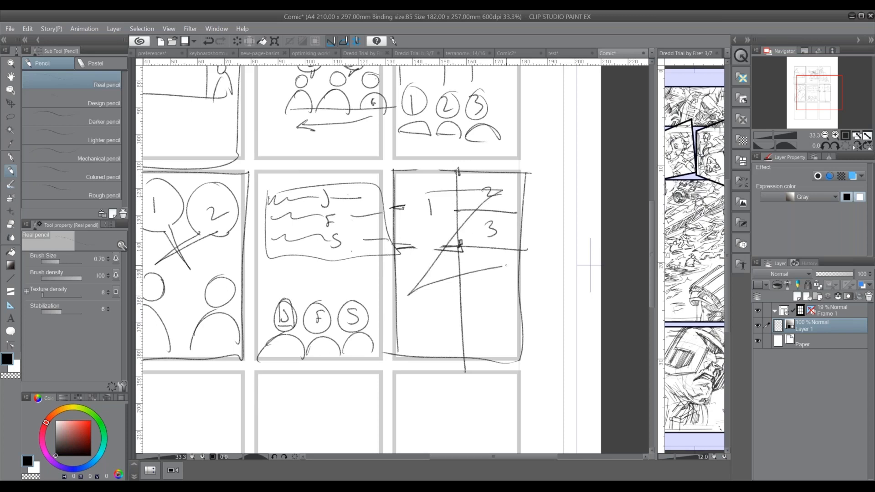
pyautogui.moveTo(428, 193)
pyautogui.mouseDown()
pyautogui.moveTo(401, 304)
pyautogui.moveTo(456, 233)
pyautogui.moveTo(398, 304)
pyautogui.moveTo(499, 291)
pyautogui.moveTo(504, 357)
pyautogui.moveTo(466, 420)
pyautogui.moveTo(498, 417)
pyautogui.mouseUp()
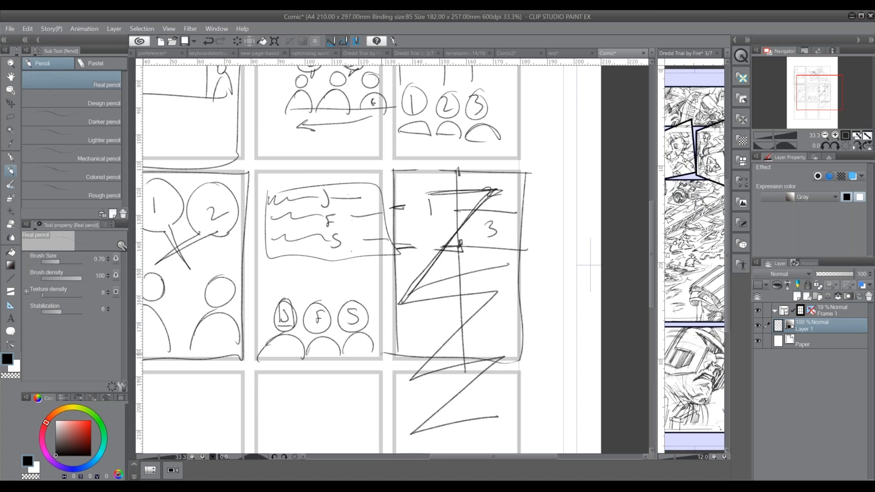
# Draw a pencil panel outline over the bottom-left frame
pyautogui.moveTo(385, 379); pyautogui.dragTo(368, 294)
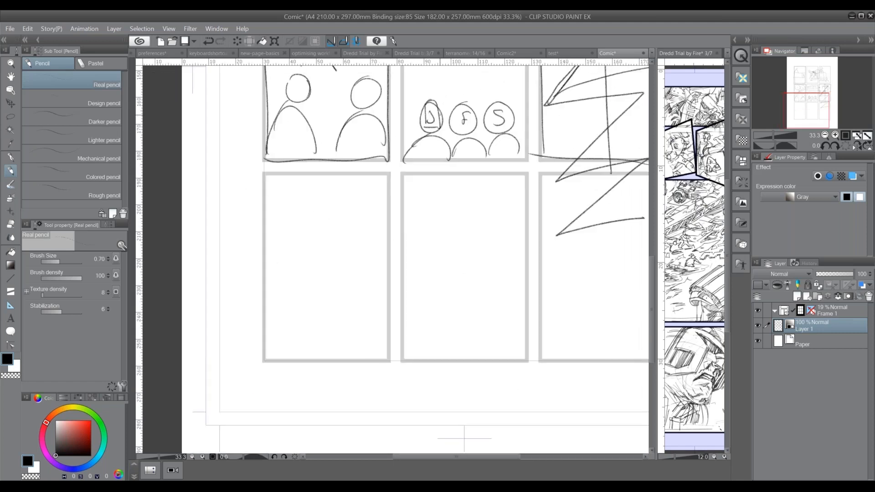
pyautogui.moveTo(267, 175)
pyautogui.mouseDown()
pyautogui.moveTo(378, 174)
pyautogui.moveTo(255, 360)
pyautogui.moveTo(394, 349)
pyautogui.mouseUp()
pyautogui.moveTo(390, 178); pyautogui.dragTo(389, 346)
# Sketch three figures in the bottom-left frame, receding from a large foreground head at left to a small one at right
pyautogui.moveTo(278, 241); pyautogui.dragTo(262, 269)
pyautogui.moveTo(268, 314); pyautogui.dragTo(313, 350)
pyautogui.moveTo(339, 266)
pyautogui.mouseDown()
pyautogui.moveTo(351, 284)
pyautogui.moveTo(342, 265)
pyautogui.mouseUp()
pyautogui.moveTo(331, 303)
pyautogui.mouseDown()
pyautogui.moveTo(369, 323)
pyautogui.moveTo(317, 346)
pyautogui.mouseUp()
pyautogui.moveTo(375, 271); pyautogui.dragTo(376, 273)
pyautogui.moveTo(391, 304); pyautogui.dragTo(360, 306)
# Sketch tailed speech balloons numbered 1, 2 and 3 above the receding figures
pyautogui.moveTo(261, 209)
pyautogui.mouseDown()
pyautogui.moveTo(310, 208)
pyautogui.moveTo(323, 168)
pyautogui.mouseUp()
pyautogui.moveTo(292, 211); pyautogui.dragTo(299, 210)
pyautogui.moveTo(346, 187)
pyautogui.mouseDown()
pyautogui.moveTo(332, 222)
pyautogui.moveTo(358, 181)
pyautogui.mouseUp()
pyautogui.moveTo(347, 228); pyautogui.dragTo(377, 227)
pyautogui.moveTo(370, 262); pyautogui.dragTo(375, 256)
pyautogui.moveTo(351, 203)
pyautogui.mouseDown()
pyautogui.moveTo(380, 242)
pyautogui.moveTo(376, 253)
pyautogui.mouseUp()
# Number the three heads 1, 2 and 2, and reinforce the bottom edge of the panel
pyautogui.moveTo(287, 276); pyautogui.dragTo(287, 290)
pyautogui.moveTo(338, 276); pyautogui.dragTo(350, 290)
pyautogui.moveTo(372, 275); pyautogui.dragTo(382, 286)
pyautogui.moveTo(284, 350); pyautogui.dragTo(378, 347)
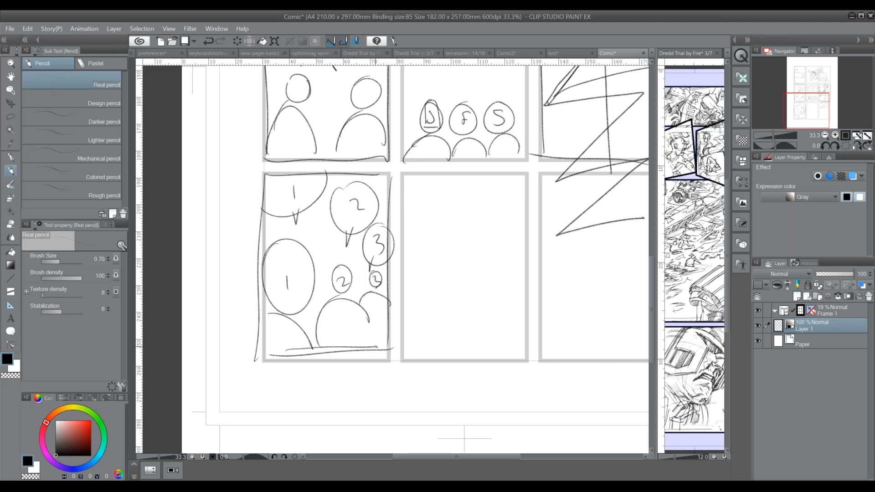
# Rework the large foreground head into a face profile with a nose, jaw and outlined back
pyautogui.moveTo(313, 303); pyautogui.dragTo(315, 351)
pyautogui.moveTo(314, 279); pyautogui.dragTo(319, 293)
pyautogui.moveTo(306, 245)
pyautogui.mouseDown()
pyautogui.moveTo(314, 292)
pyautogui.moveTo(287, 319)
pyautogui.moveTo(314, 359)
pyautogui.moveTo(307, 244)
pyautogui.moveTo(259, 298)
pyautogui.moveTo(260, 335)
pyautogui.mouseUp()
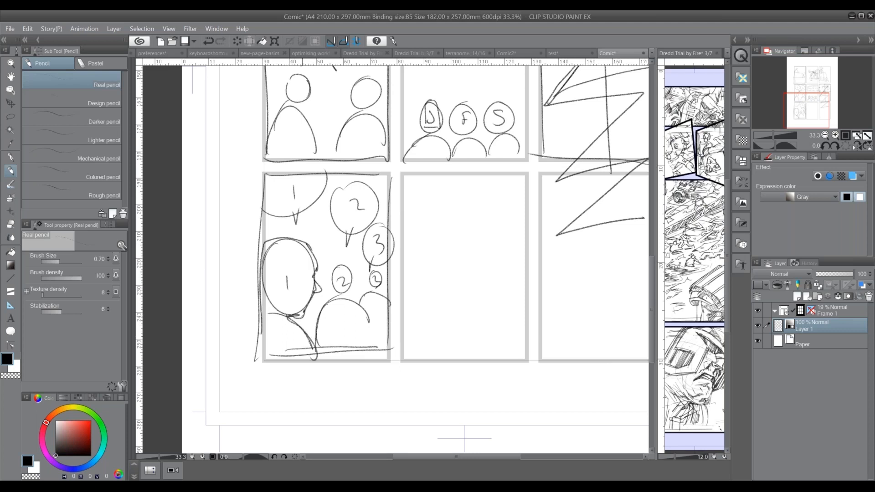
# Paint the foreground figure as a solid black silhouette with the G-pen at brush size 11.66
pyautogui.click(10, 184)
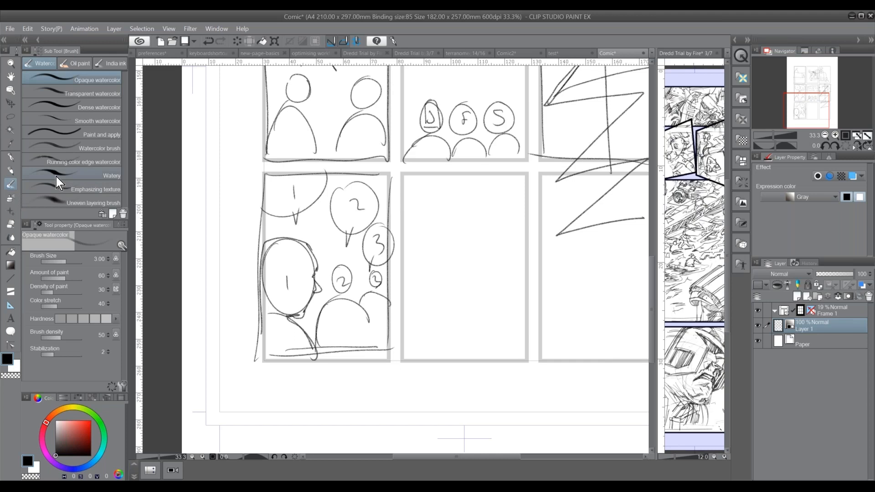
pyautogui.click(11, 158)
pyautogui.moveTo(66, 262); pyautogui.dragTo(74, 261)
pyautogui.moveTo(274, 253)
pyautogui.mouseDown()
pyautogui.moveTo(273, 302)
pyautogui.moveTo(283, 299)
pyautogui.moveTo(285, 320)
pyautogui.moveTo(271, 350)
pyautogui.moveTo(275, 339)
pyautogui.mouseUp()
pyautogui.moveTo(318, 290); pyautogui.dragTo(308, 316)
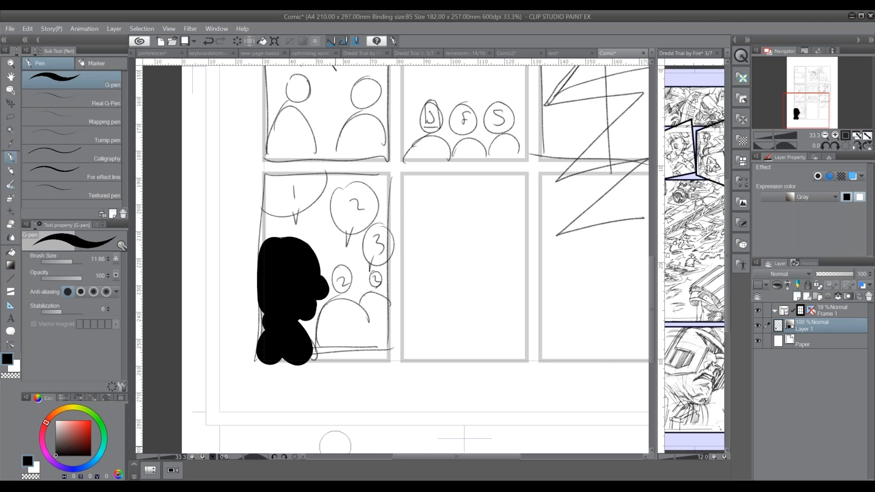